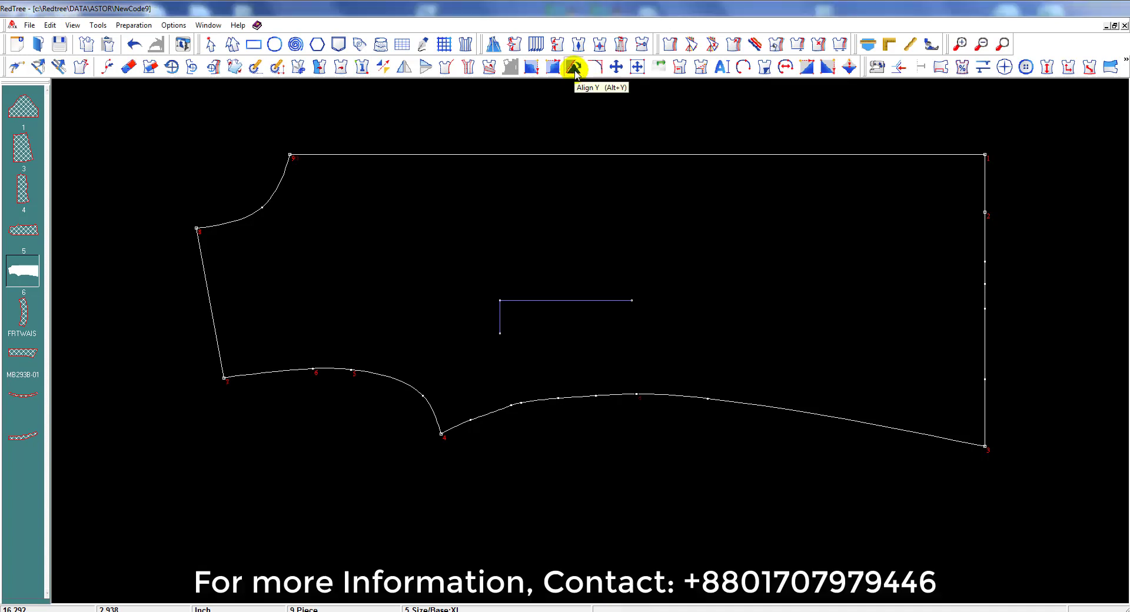
# Step: Level the long piece's bottom edge from point 4 to point 3 with Align Y
pyautogui.click(573, 68)
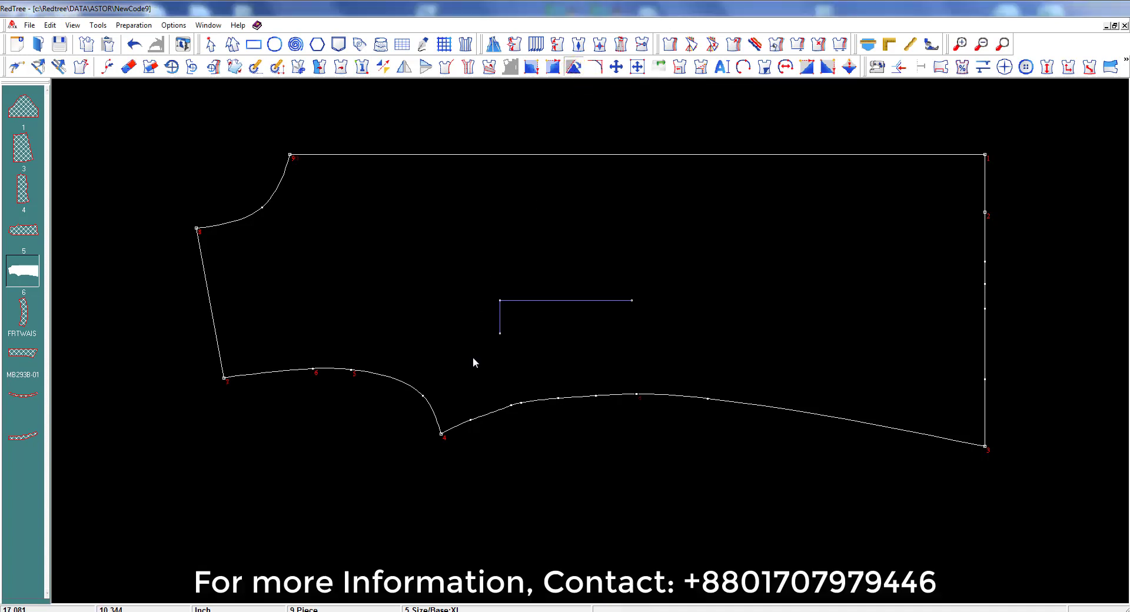
pyautogui.click(442, 436)
pyautogui.click(677, 396)
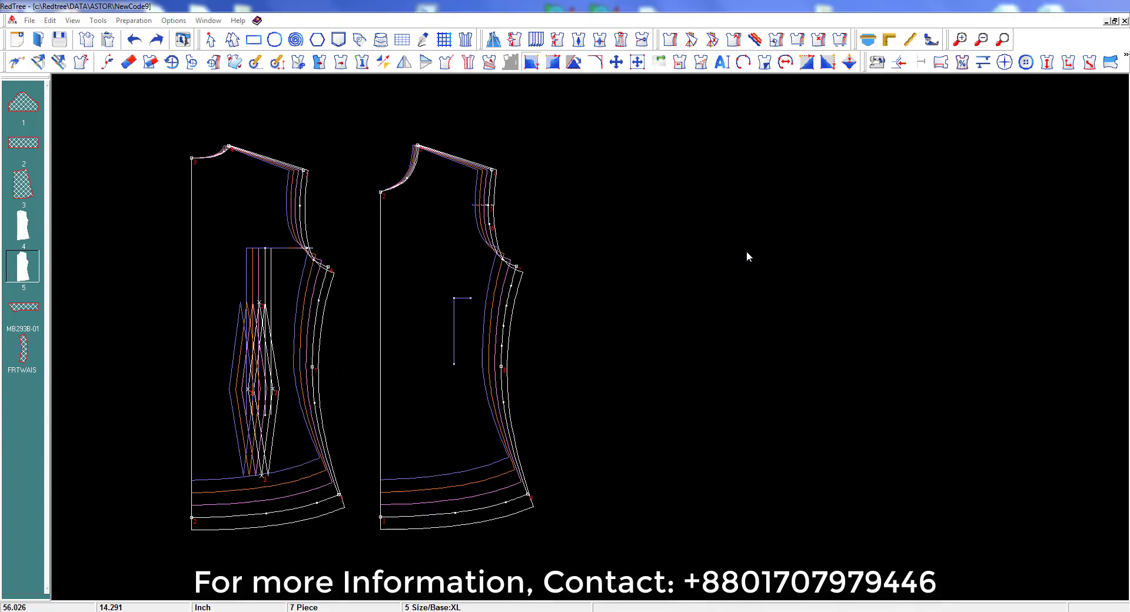
# Step: Align the right piece on its grain line, oriented horizontally along X
pyautogui.click(527, 63)
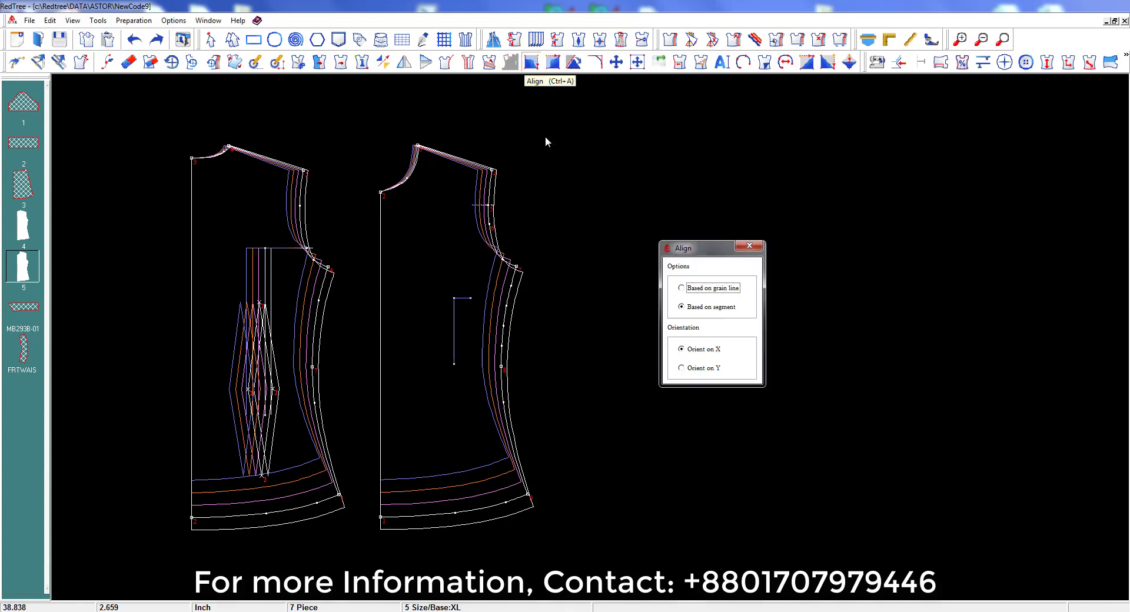
pyautogui.click(706, 290)
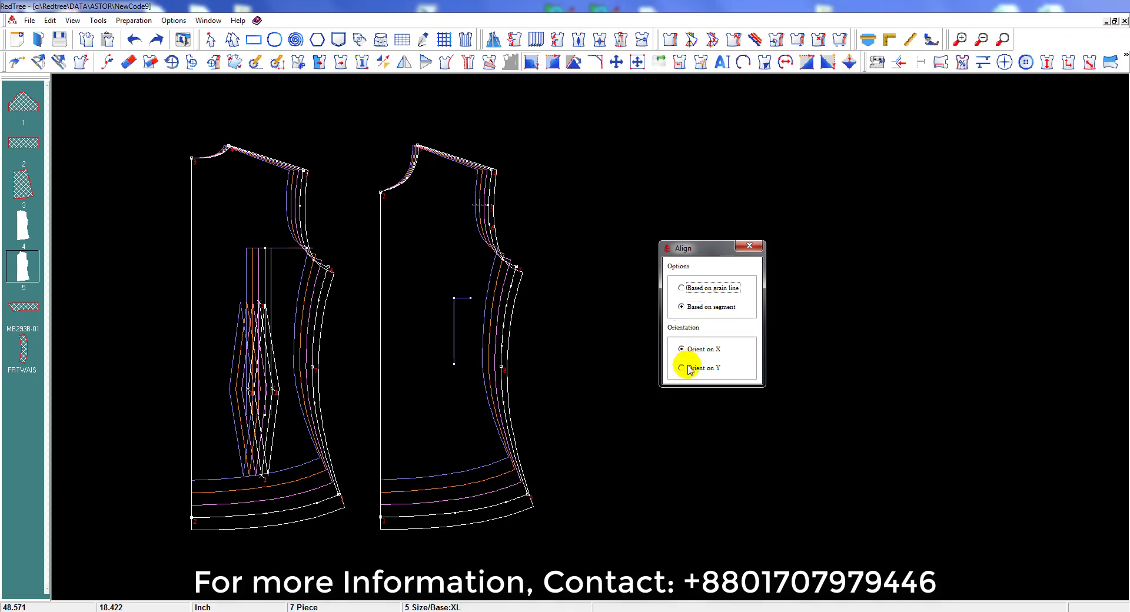
pyautogui.click(698, 294)
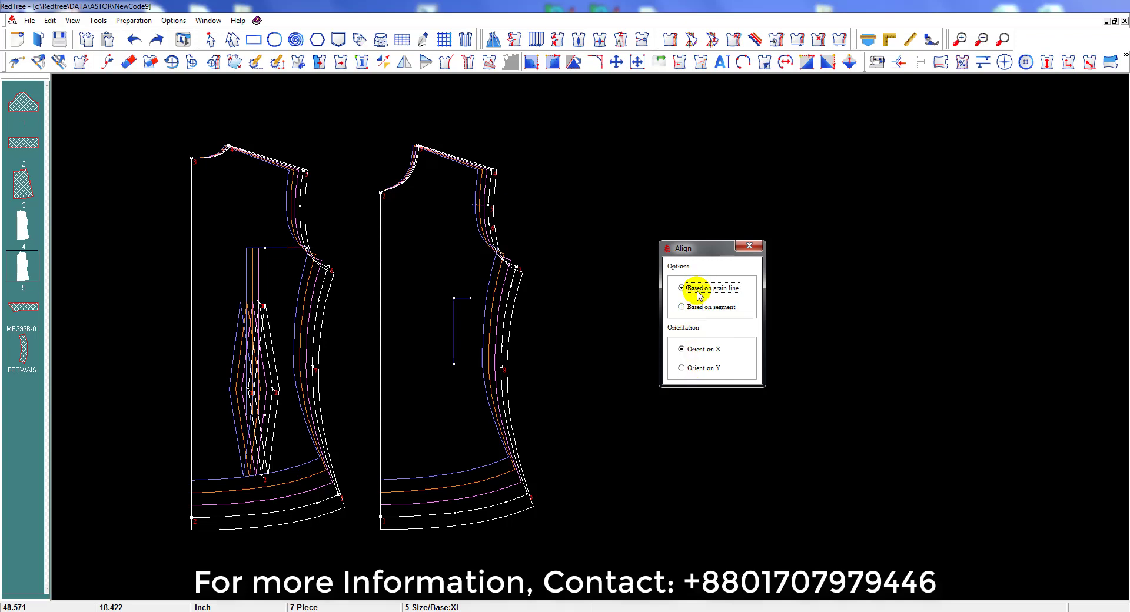
pyautogui.click(701, 352)
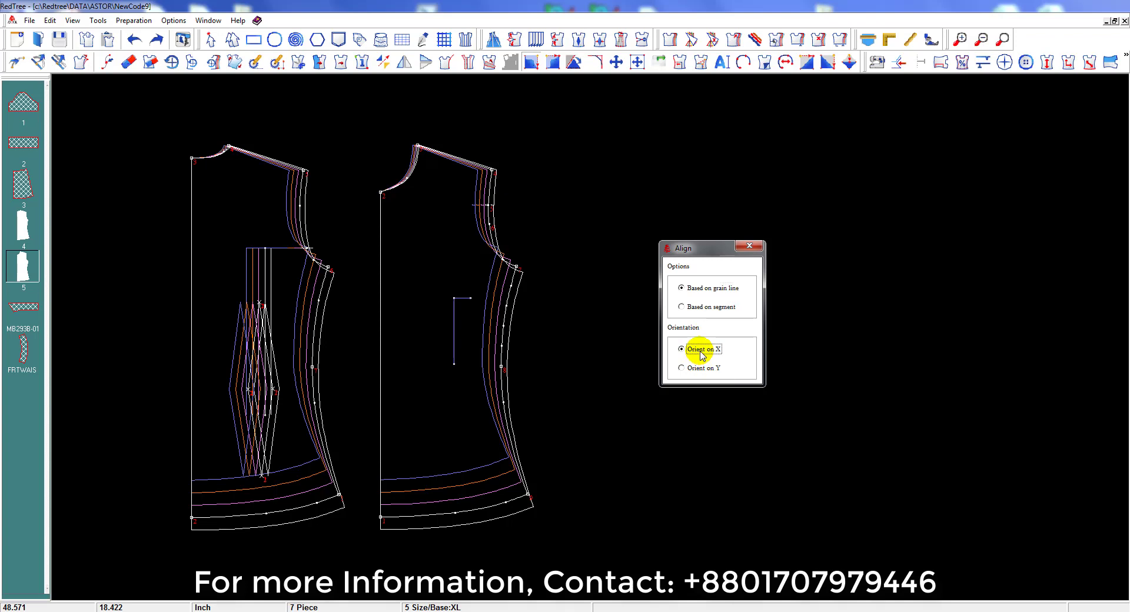
pyautogui.click(460, 337)
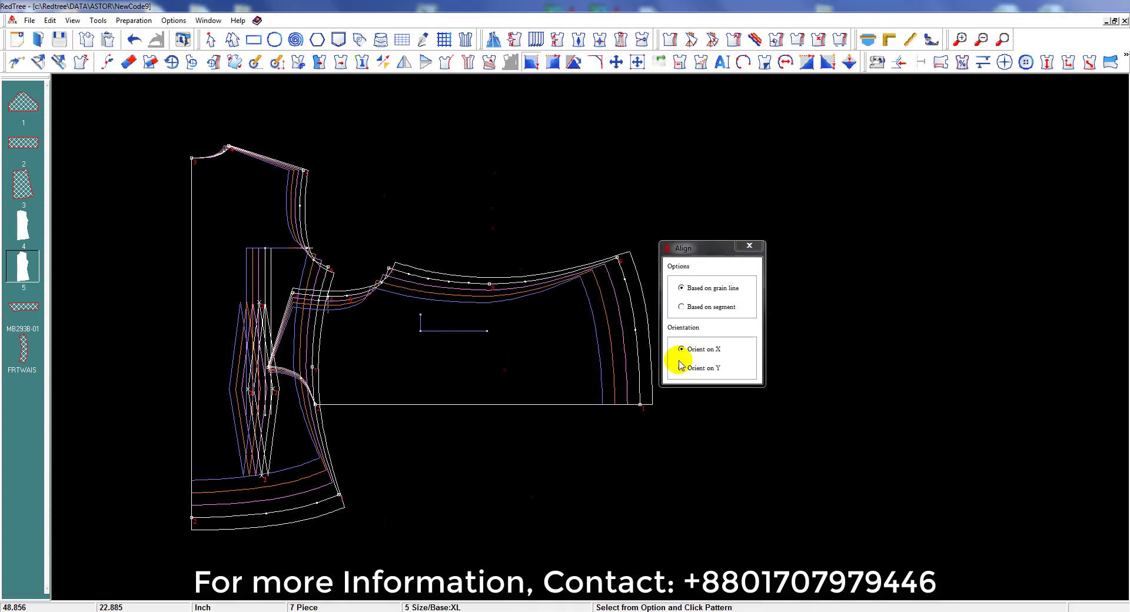
# Step: Align a piece by its left edge segment, from lower-left corner to top point
pyautogui.click(696, 310)
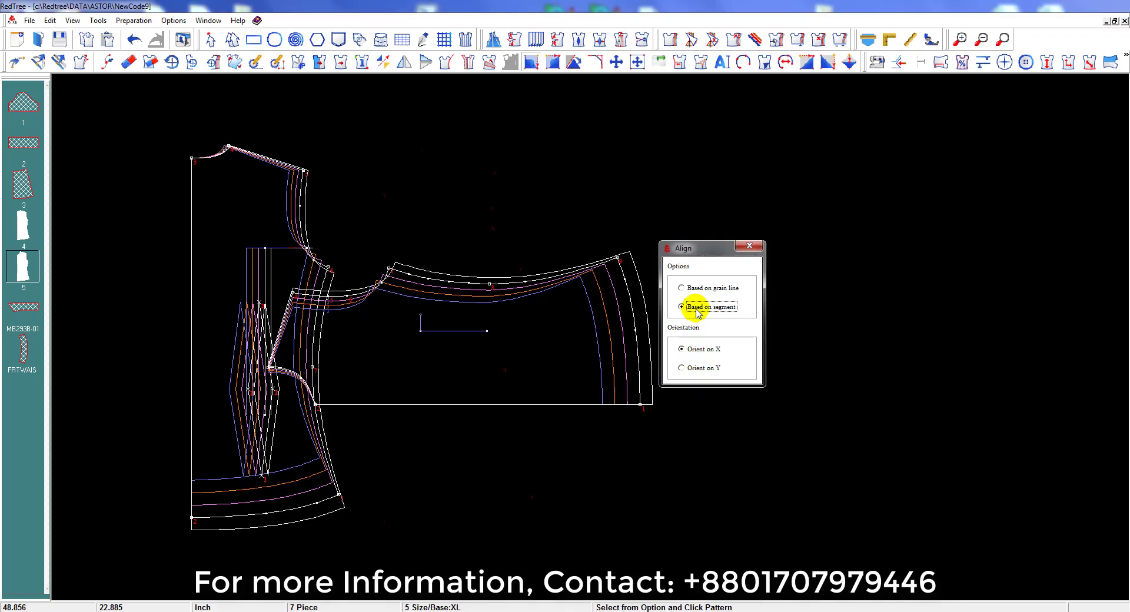
pyautogui.click(192, 518)
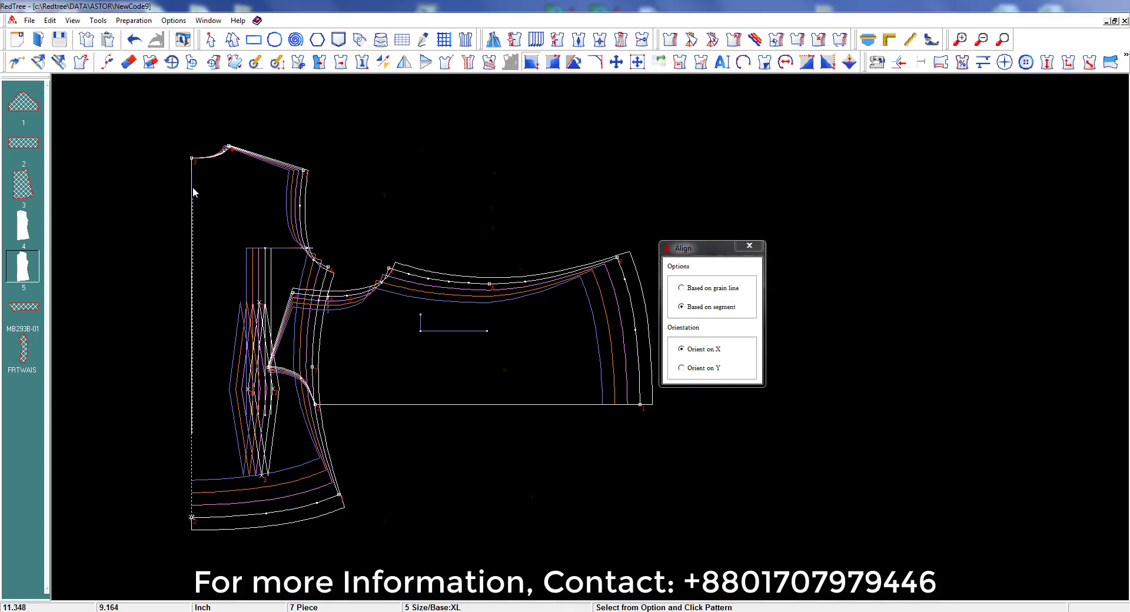
pyautogui.click(192, 159)
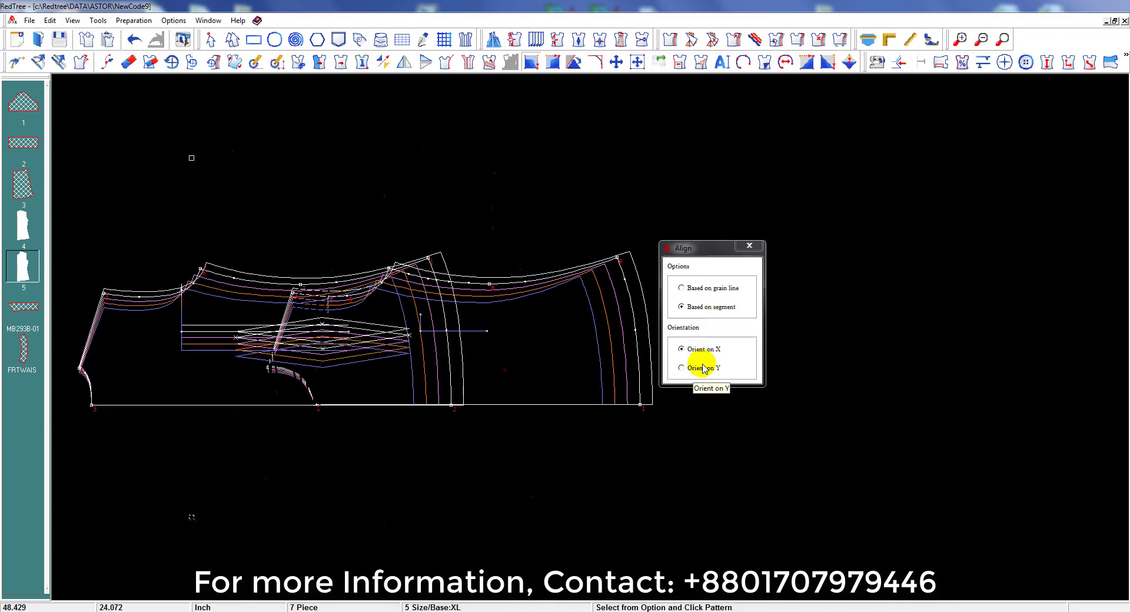
# Step: Stand the left piece upright using grain-line alignment oriented on Y
pyautogui.click(708, 289)
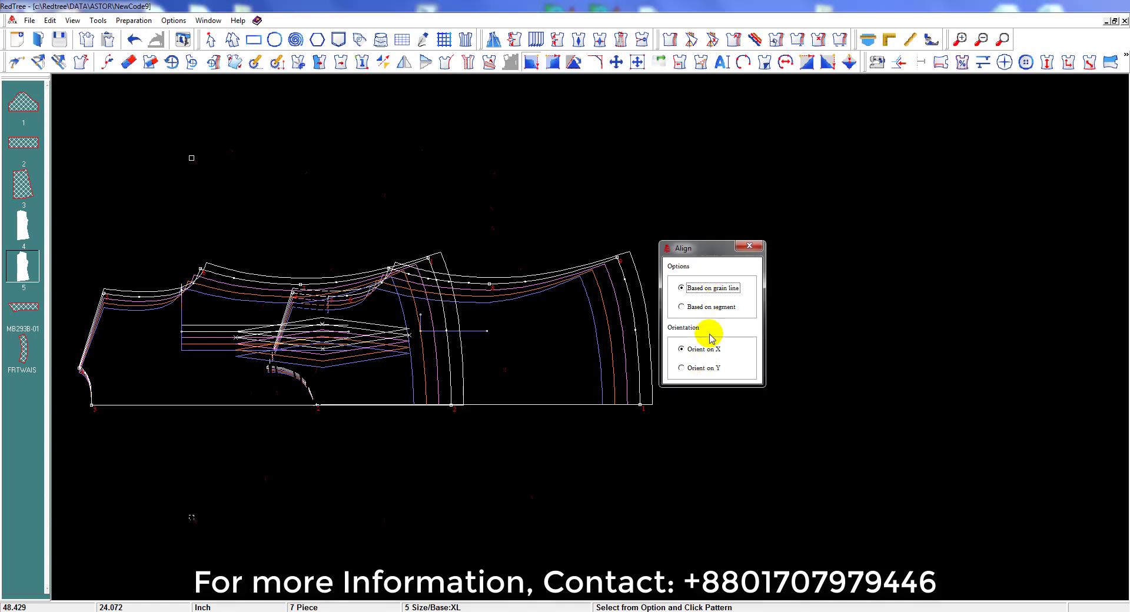
pyautogui.click(708, 369)
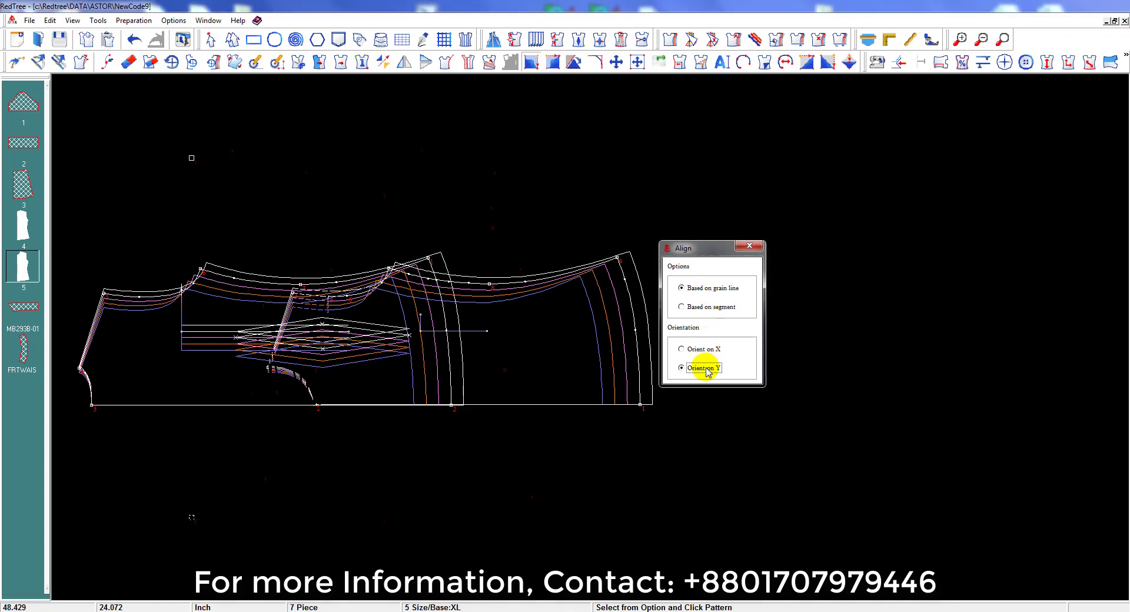
pyautogui.click(204, 359)
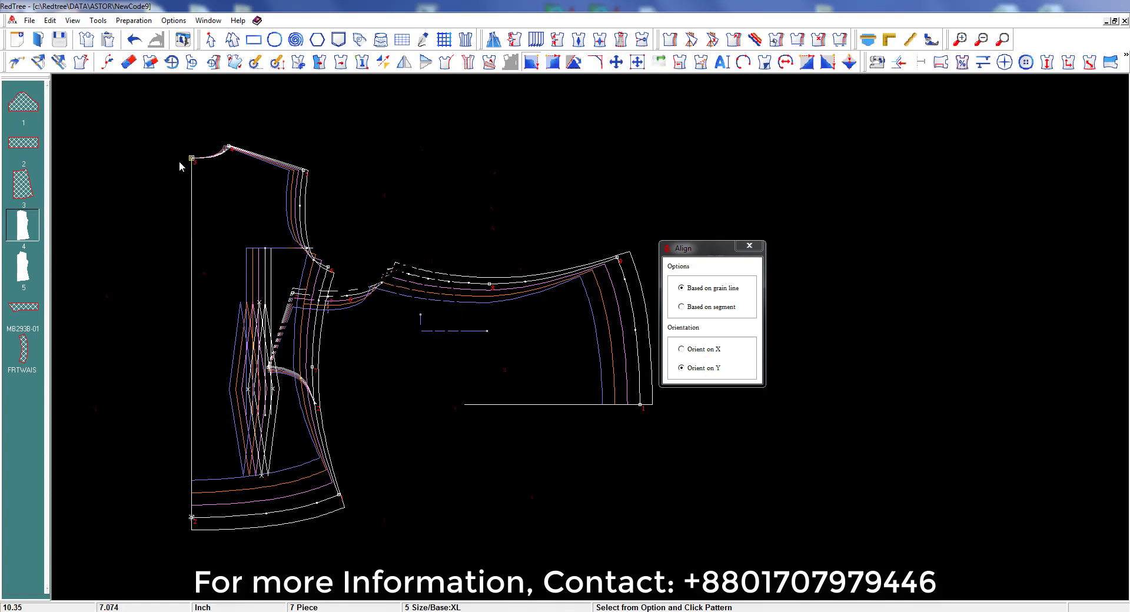
# Step: Straighten the bent right-edge point, then level the third bottom-curve point with the lower-left corner
pyautogui.click(810, 63)
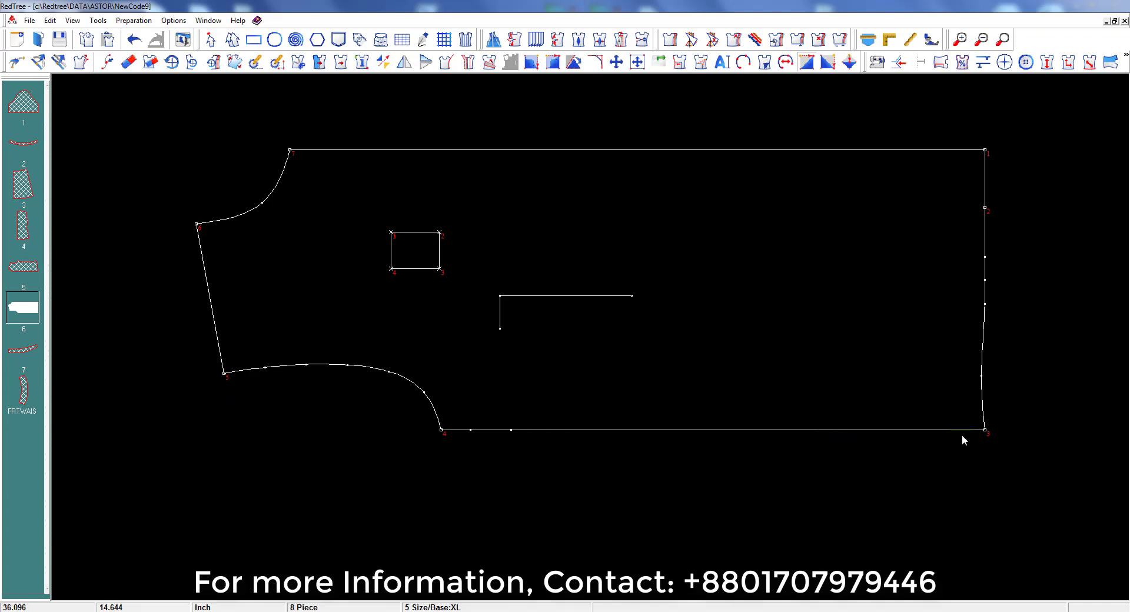
pyautogui.click(981, 377)
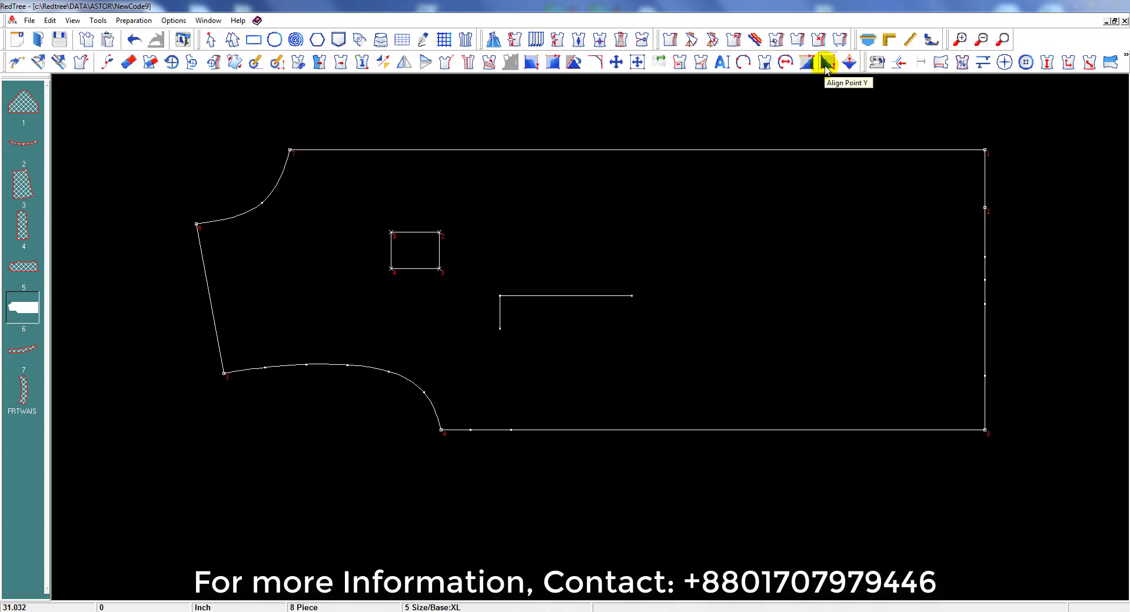
pyautogui.click(825, 67)
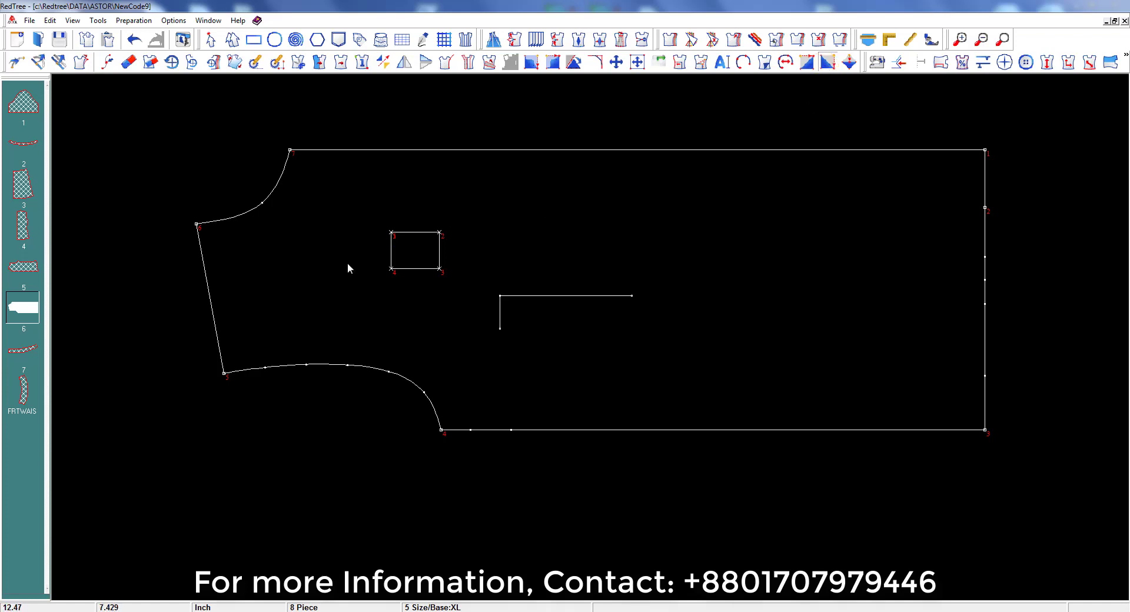
pyautogui.click(224, 374)
pyautogui.click(263, 370)
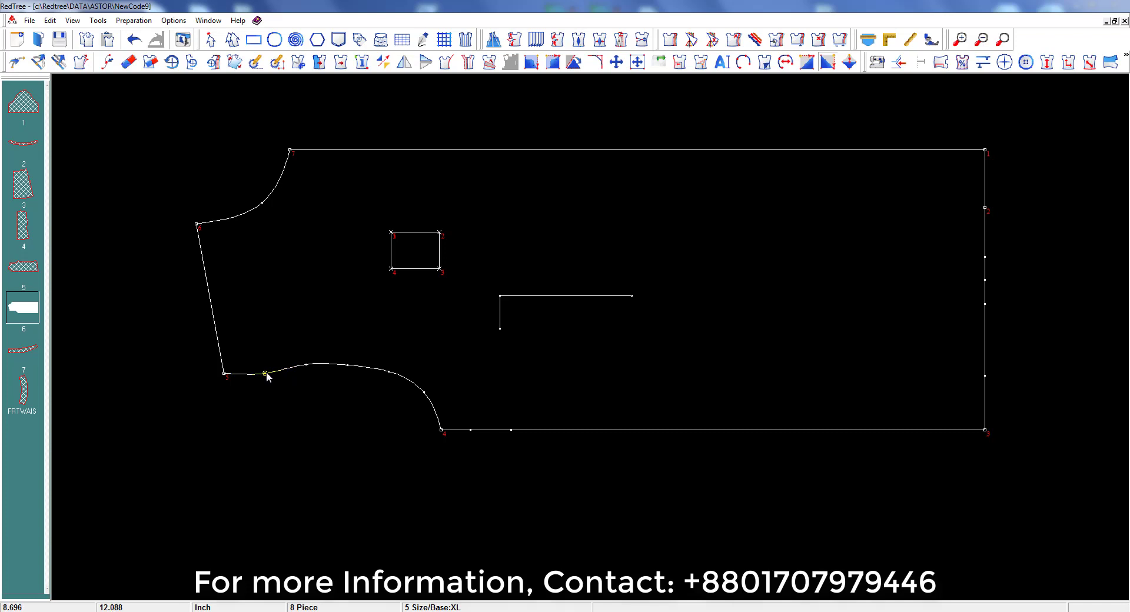
pyautogui.click(306, 366)
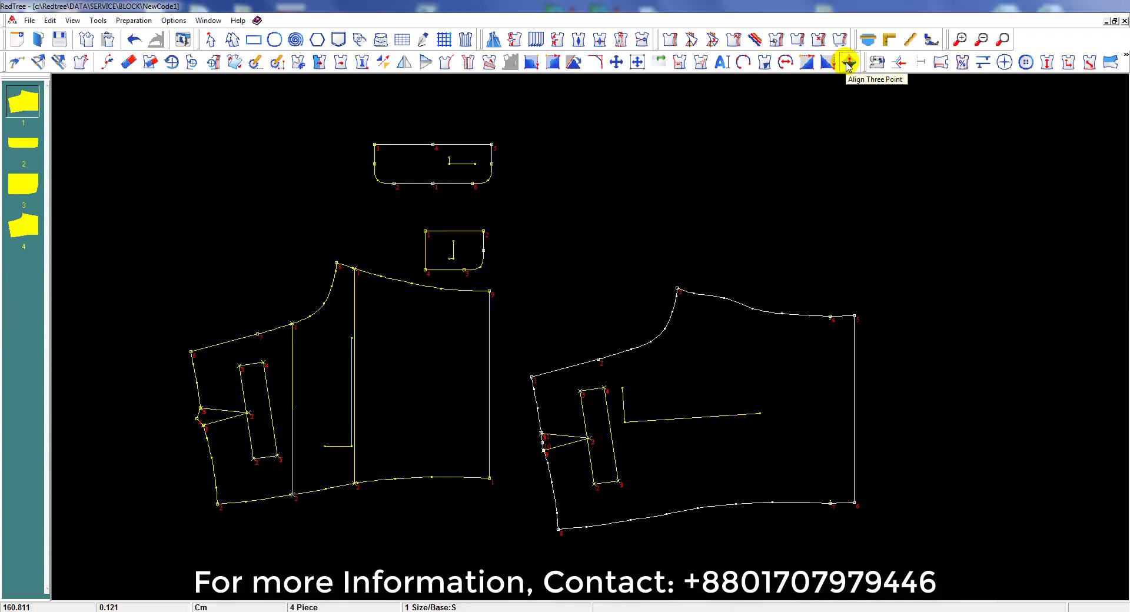
# Step: Align three successive points along the right piece's top curve with Align Three Point
pyautogui.click(848, 64)
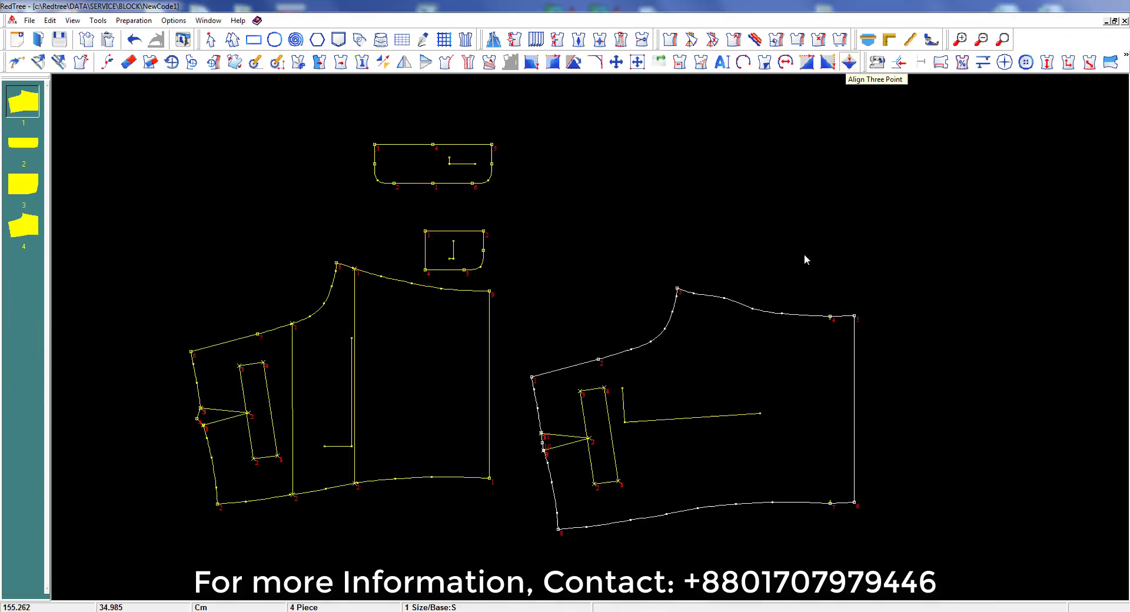
pyautogui.click(694, 294)
pyautogui.click(694, 295)
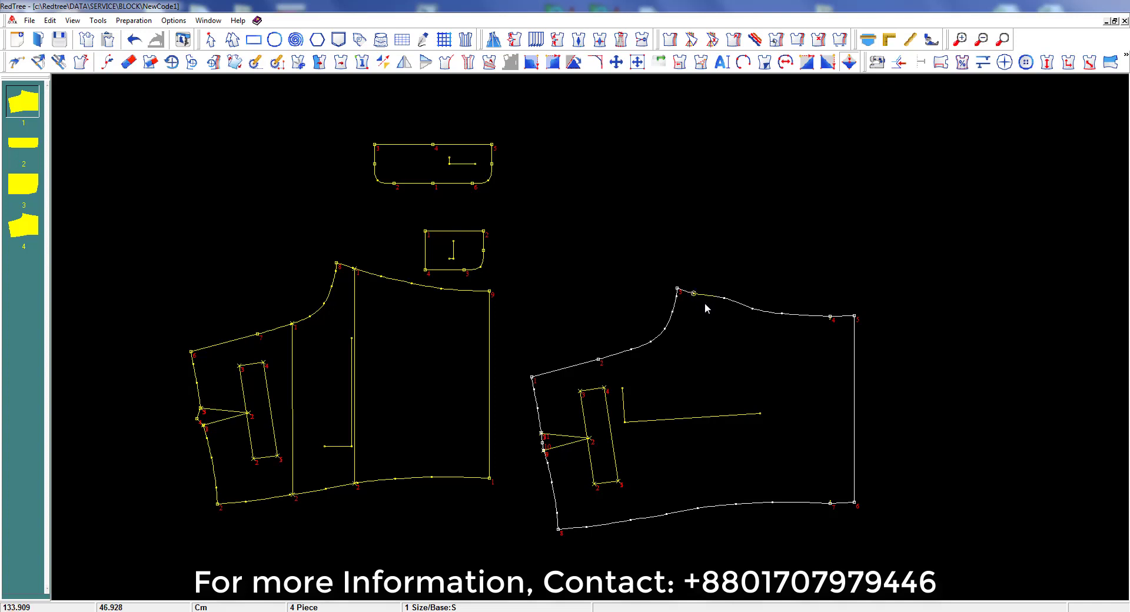
pyautogui.click(752, 309)
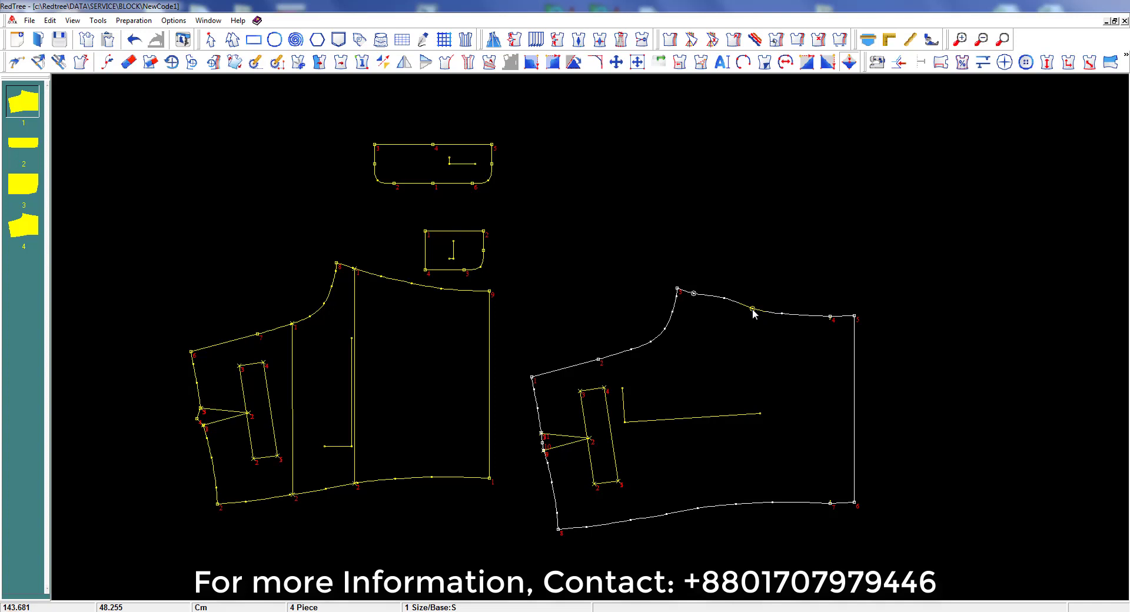
pyautogui.click(723, 299)
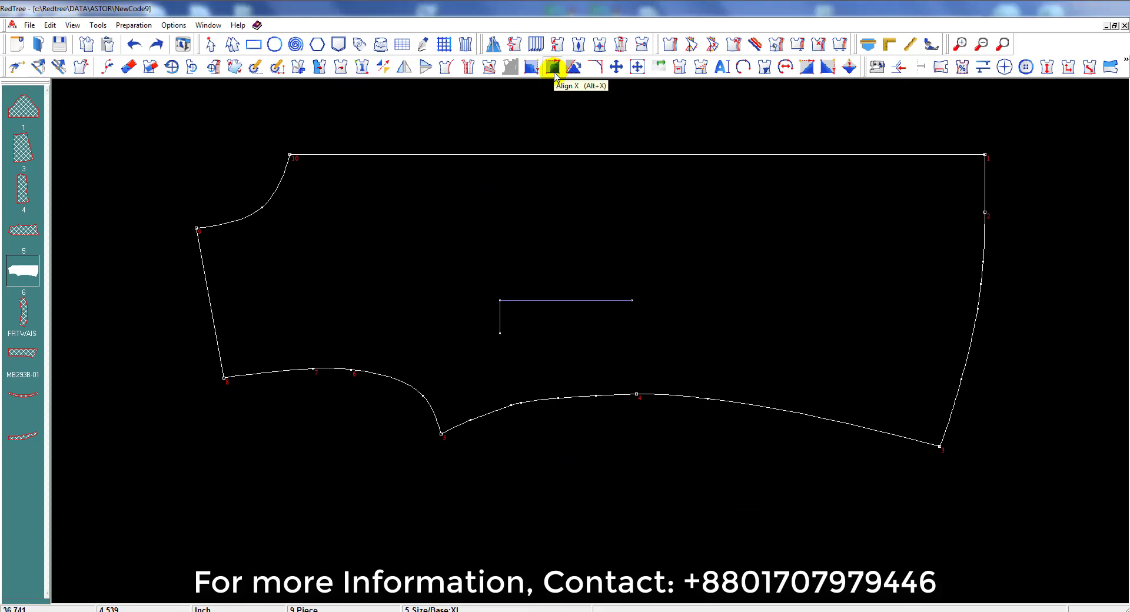
# Step: Make the right edge vertical between point 2 and point 3 with Align X
pyautogui.click(553, 68)
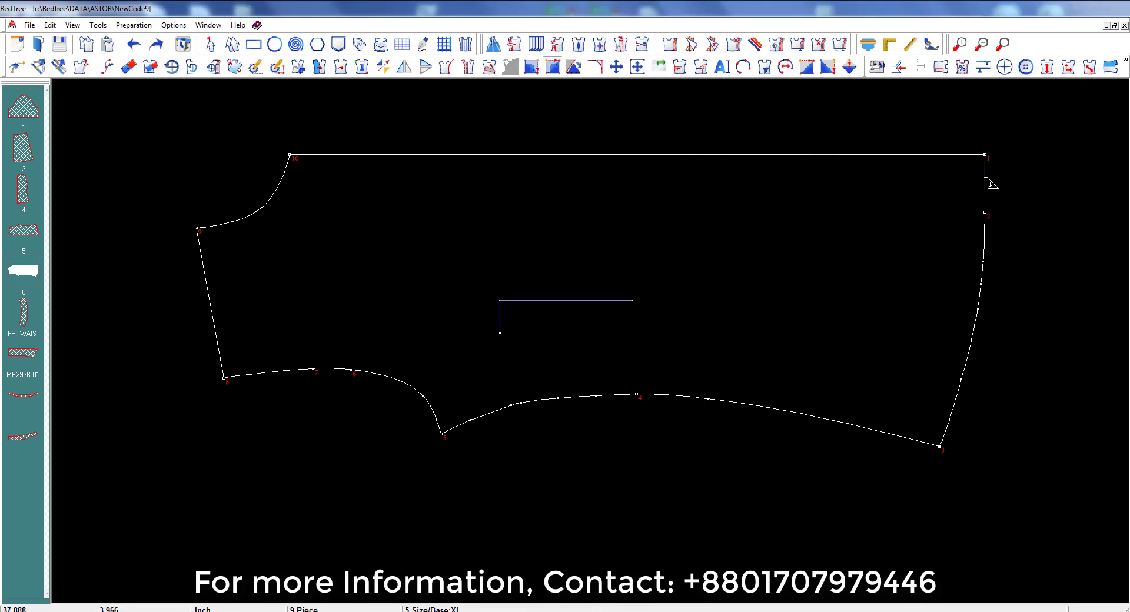
pyautogui.click(985, 212)
pyautogui.click(976, 330)
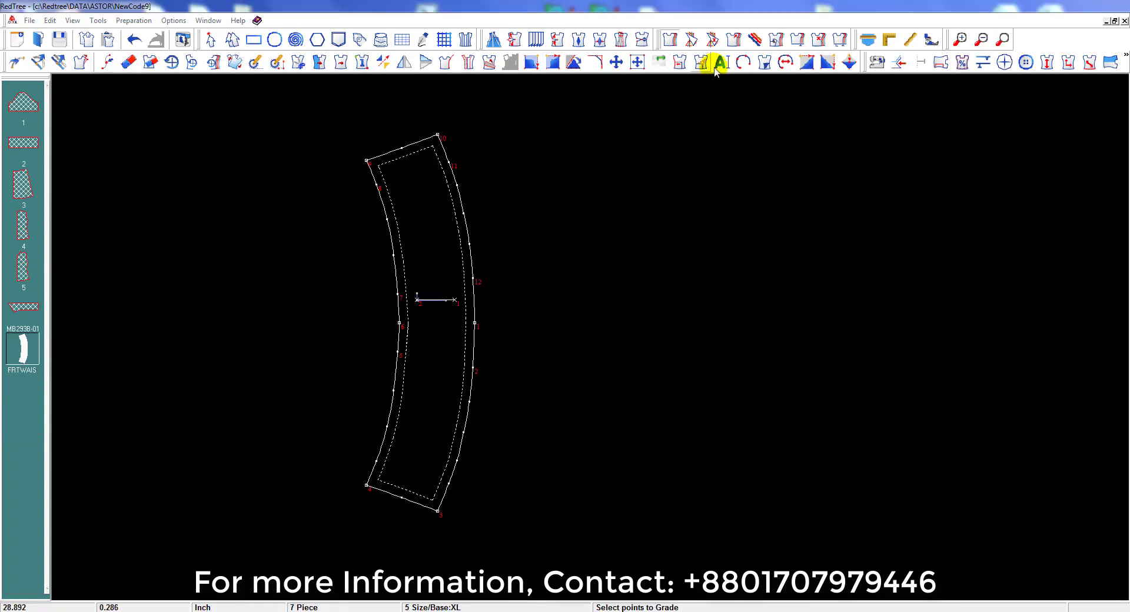
# Step: Give the waistband's top point a -0.5 angular grade across sizes toward the next point
pyautogui.click(754, 42)
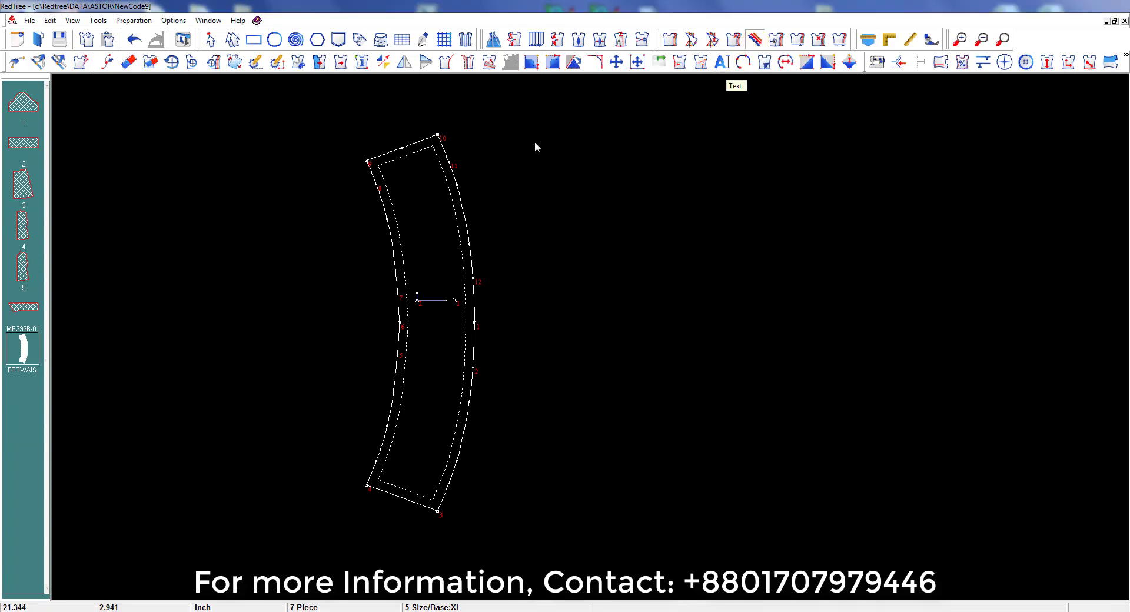
pyautogui.click(366, 161)
pyautogui.click(438, 136)
pyautogui.click(723, 335)
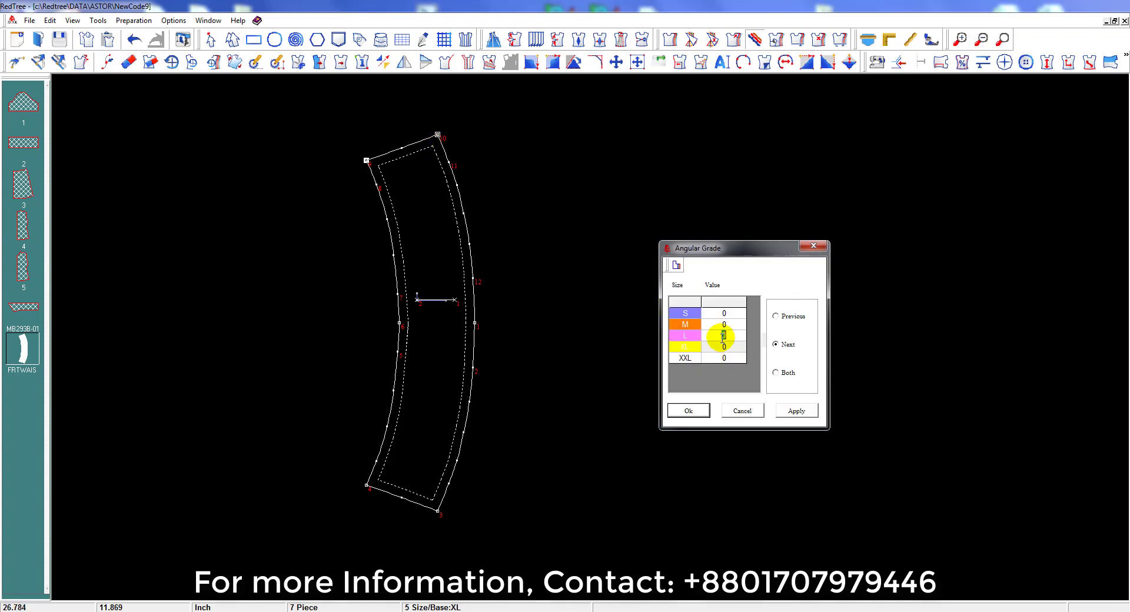
pyautogui.write('.5')
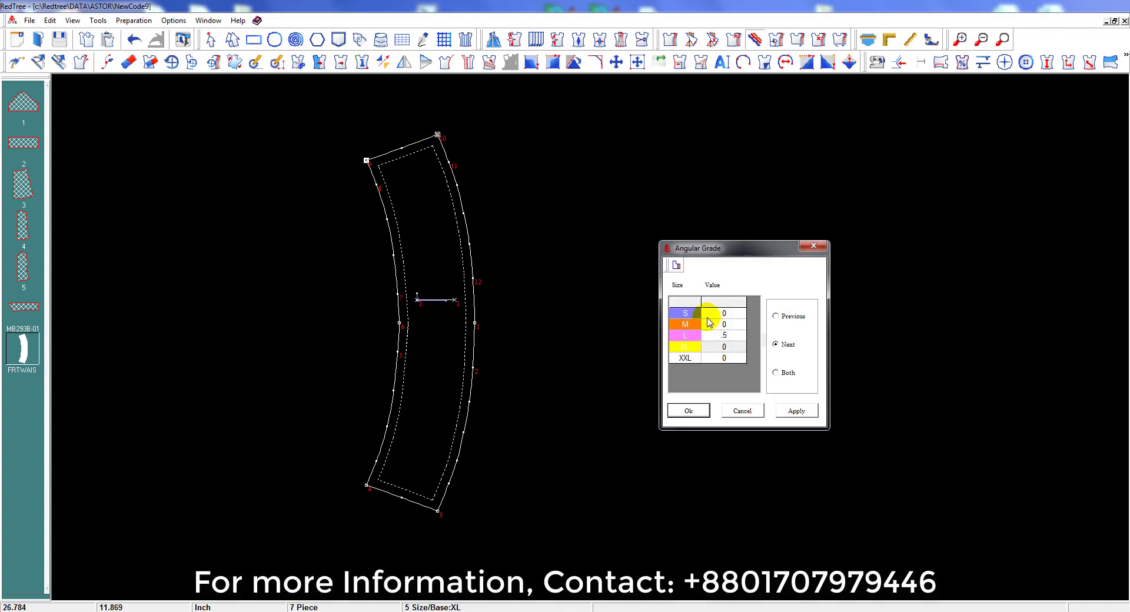
pyautogui.click(676, 265)
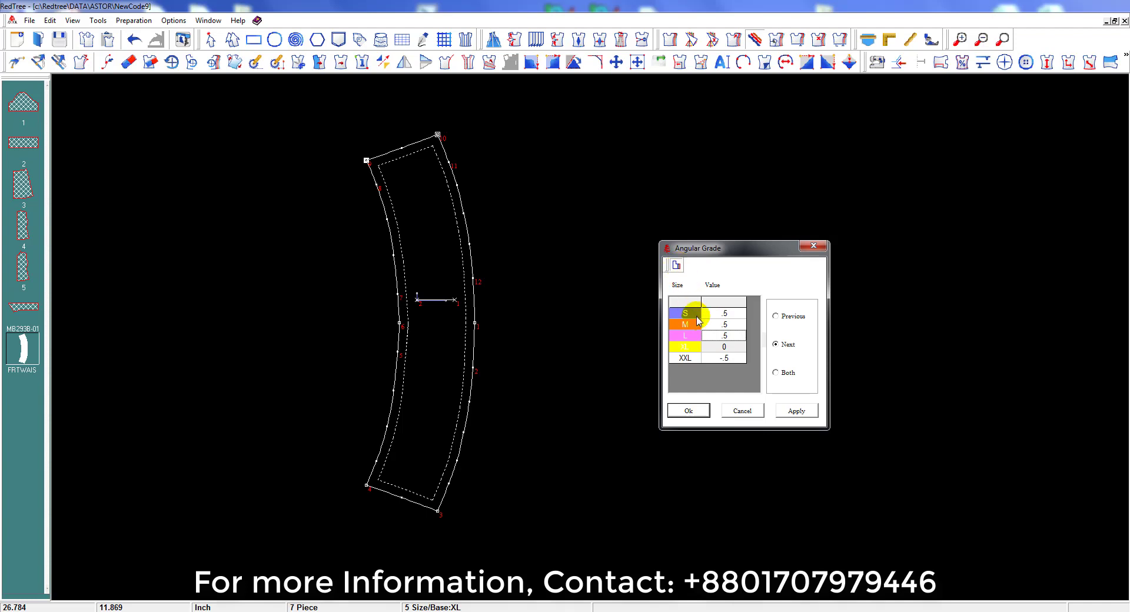
pyautogui.click(798, 411)
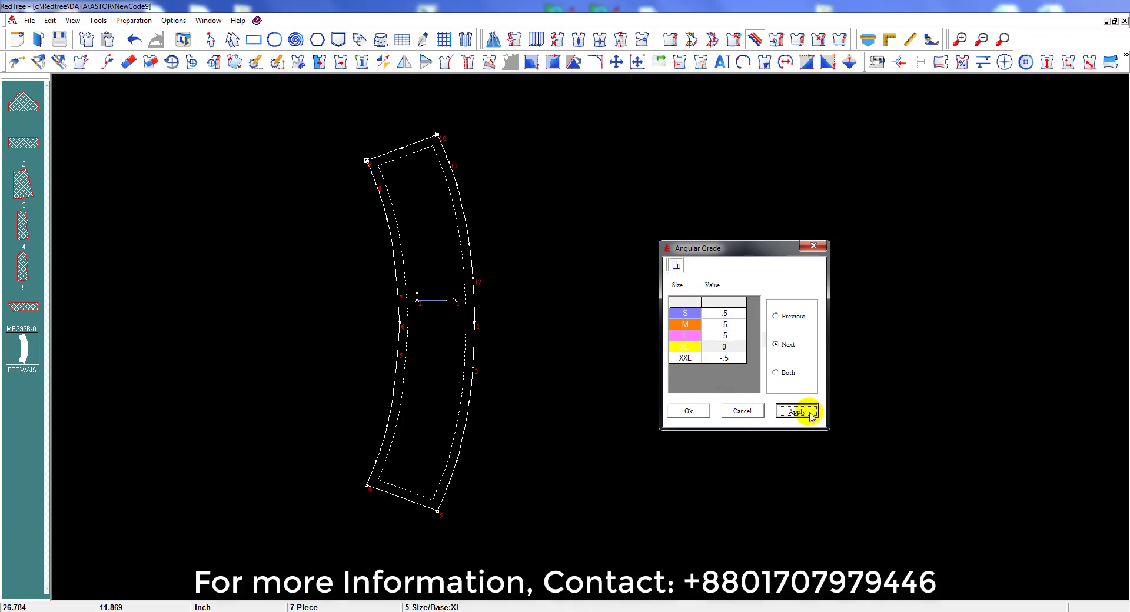
# Step: Apply the same -0.5 angular grade toward the previous point
pyautogui.click(789, 315)
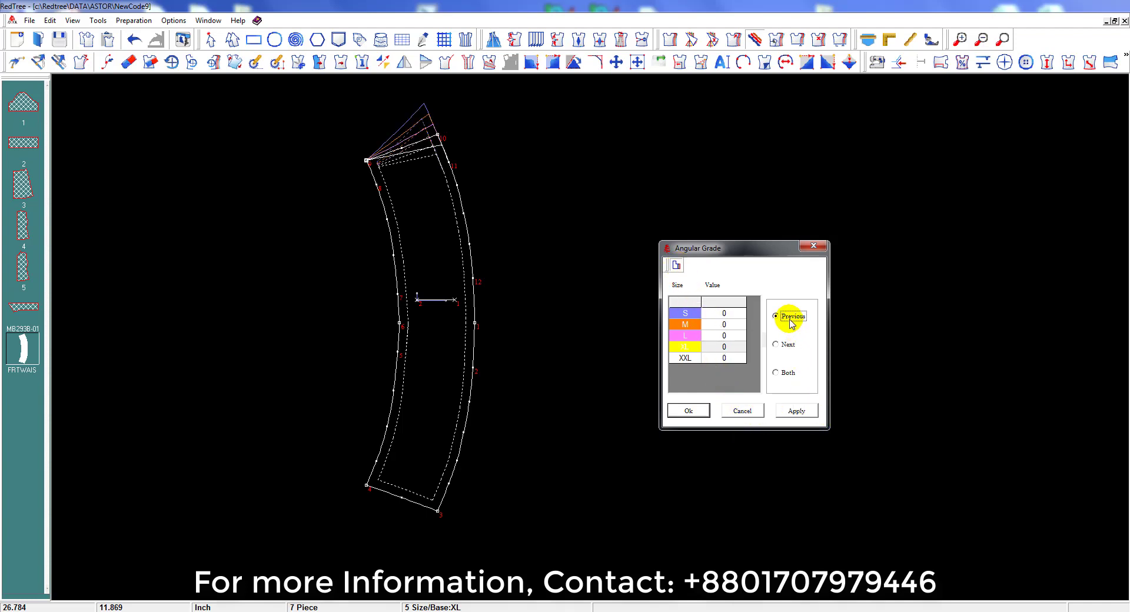
pyautogui.click(723, 335)
pyautogui.write('.5')
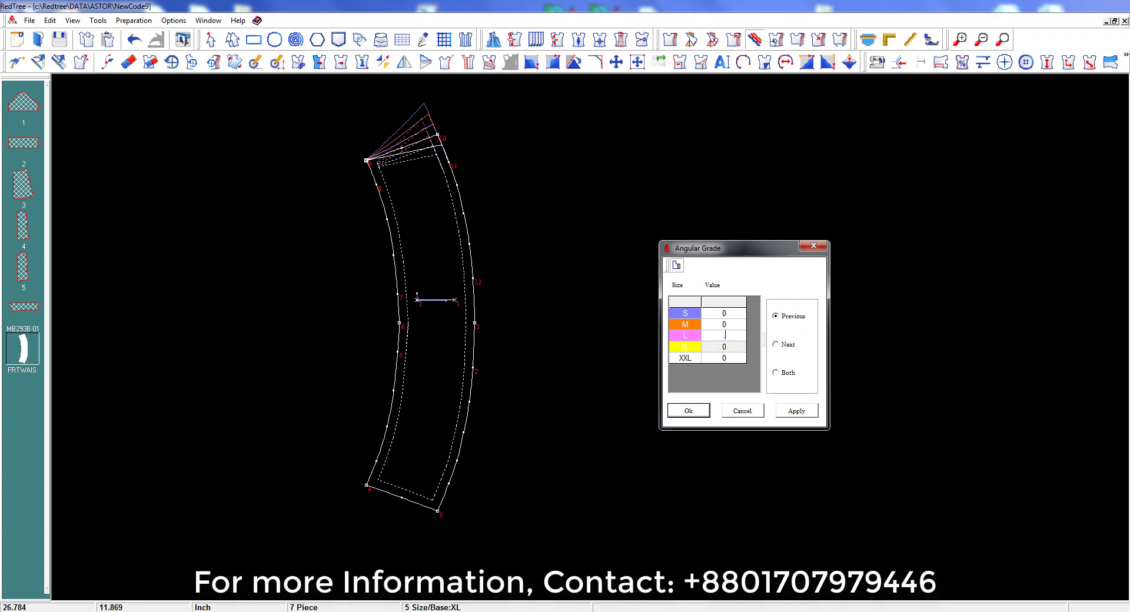
pyautogui.click(677, 268)
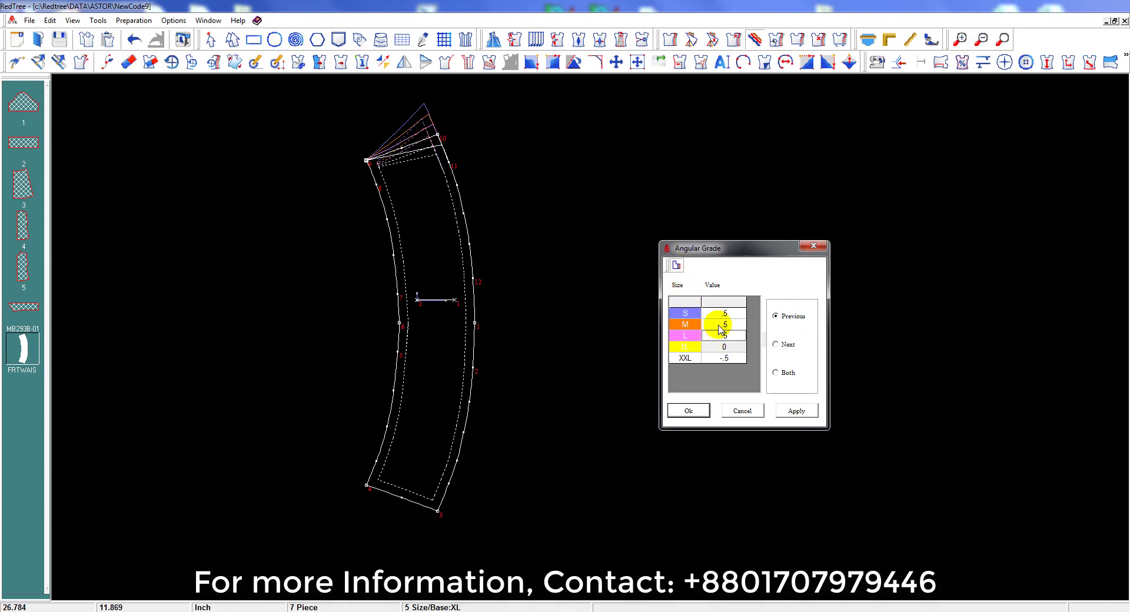
pyautogui.click(705, 412)
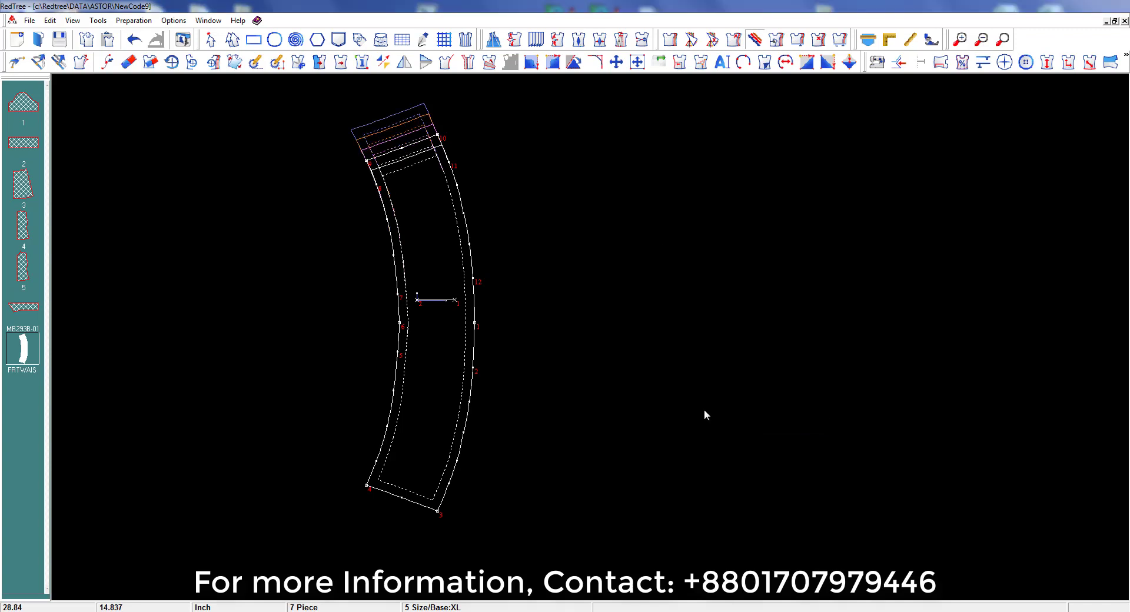
# Step: Grade bottom points 3 and 4 in both directions, with 0.5 for XXL
pyautogui.click(437, 512)
pyautogui.click(365, 485)
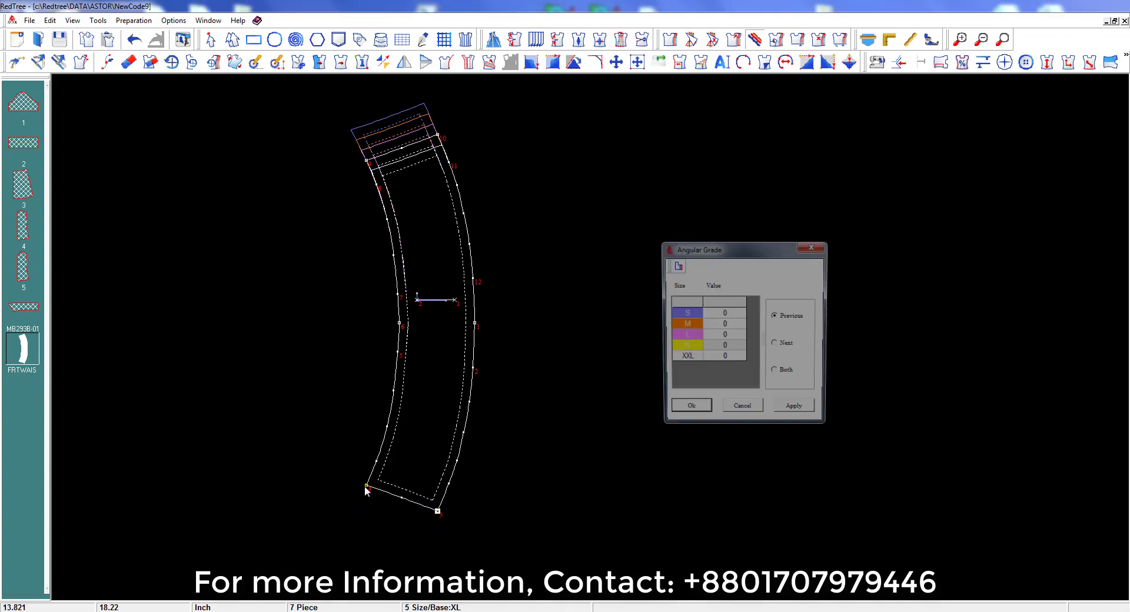
pyautogui.click(776, 373)
pyautogui.click(712, 358)
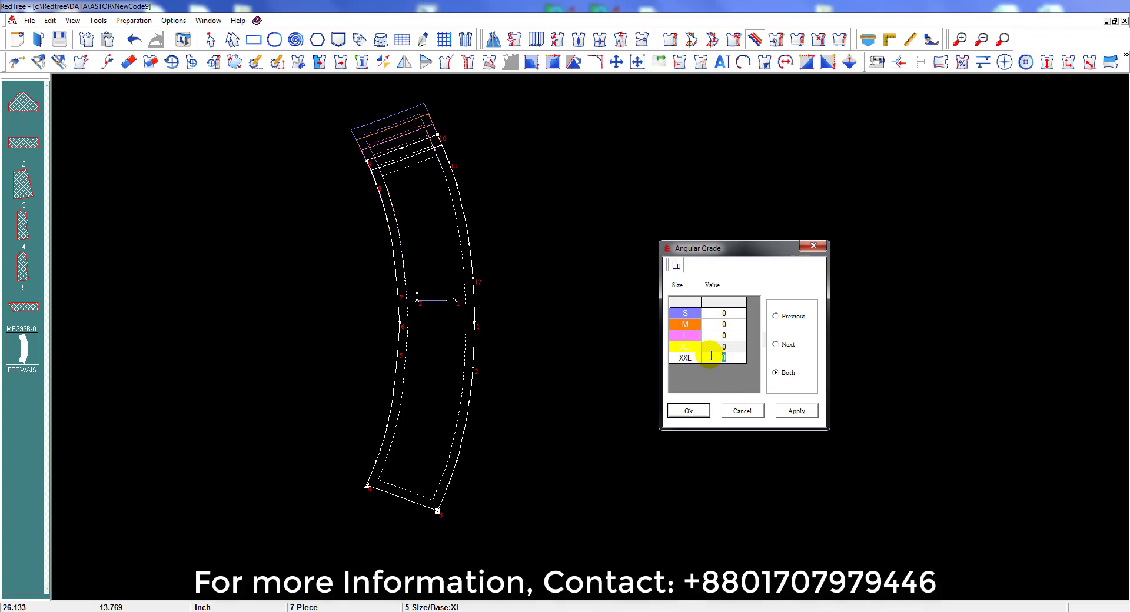
pyautogui.write('.5')
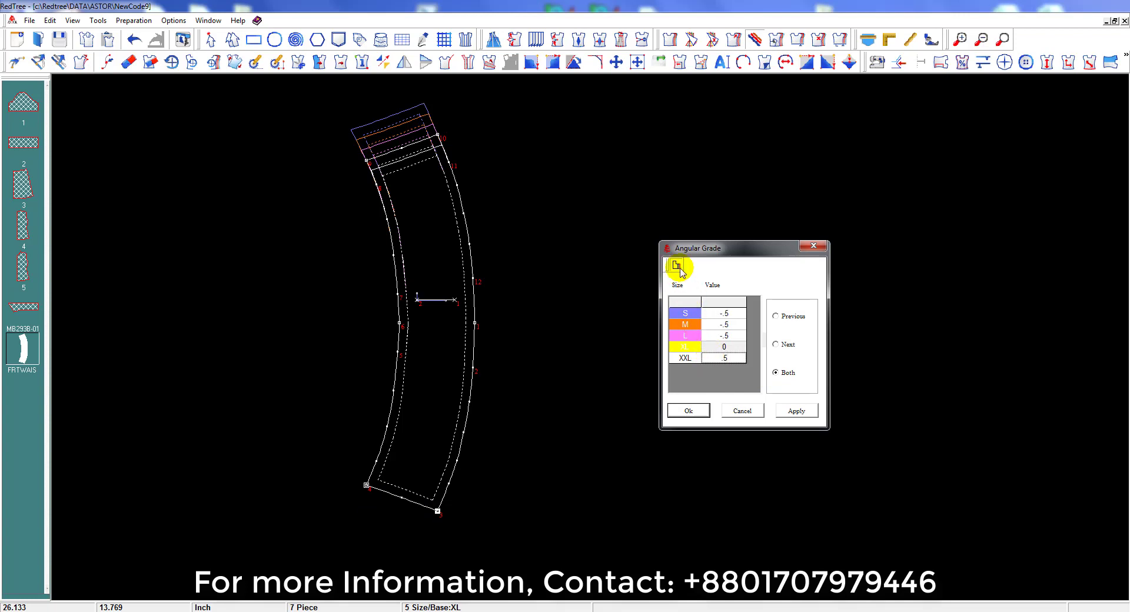
pyautogui.click(690, 411)
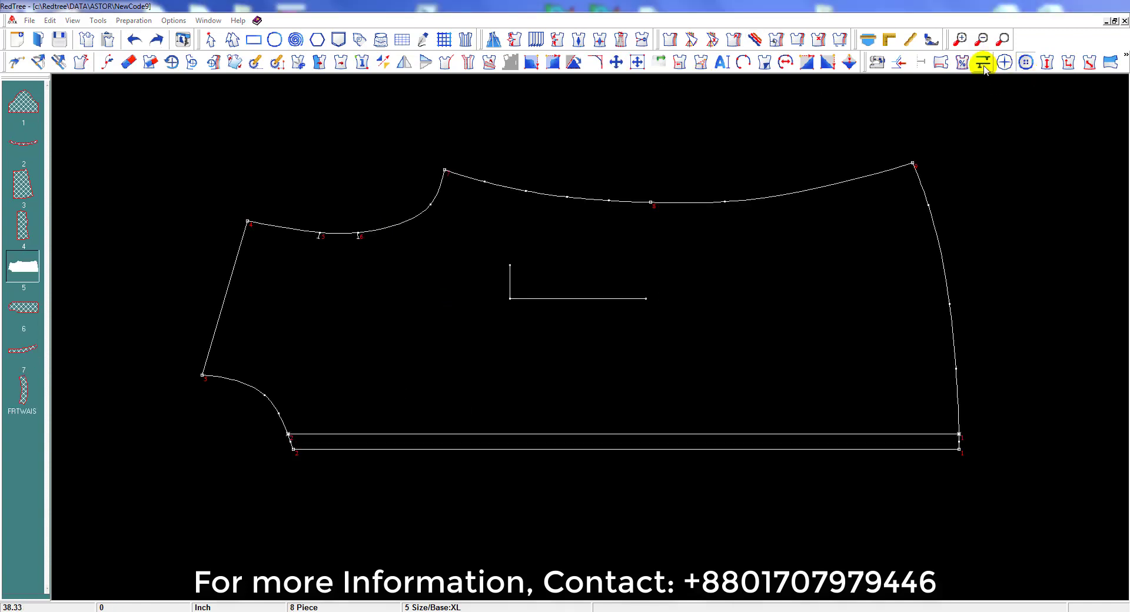
# Step: Place 6 buttons corner to corner along the lower edge, first 2.5, last 5.5, radius 0.25
pyautogui.click(1025, 62)
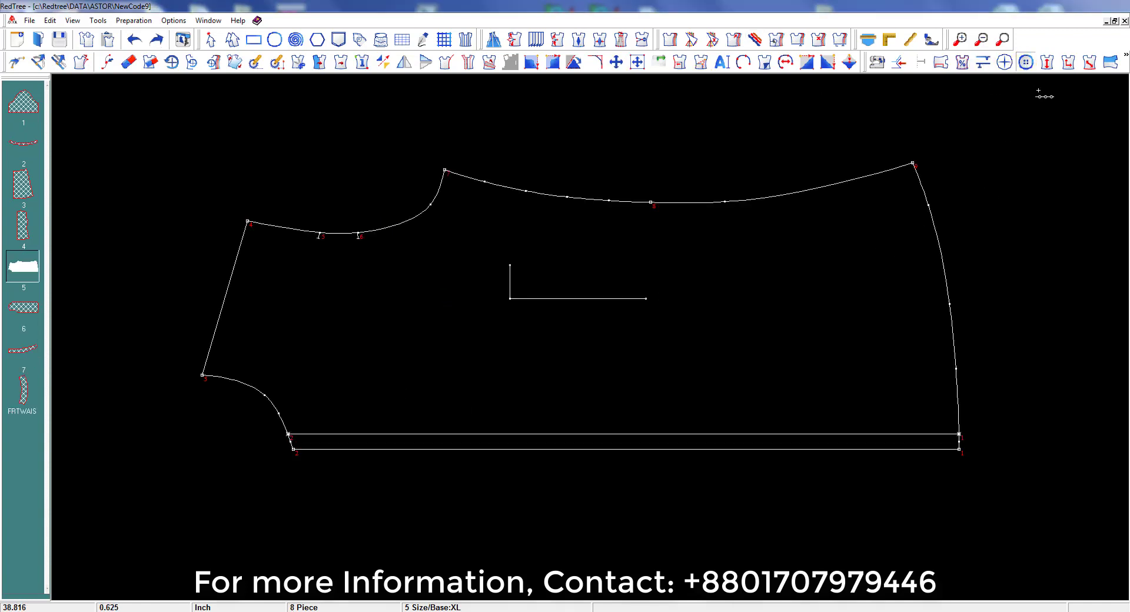
pyautogui.click(1025, 63)
pyautogui.click(288, 434)
pyautogui.click(959, 434)
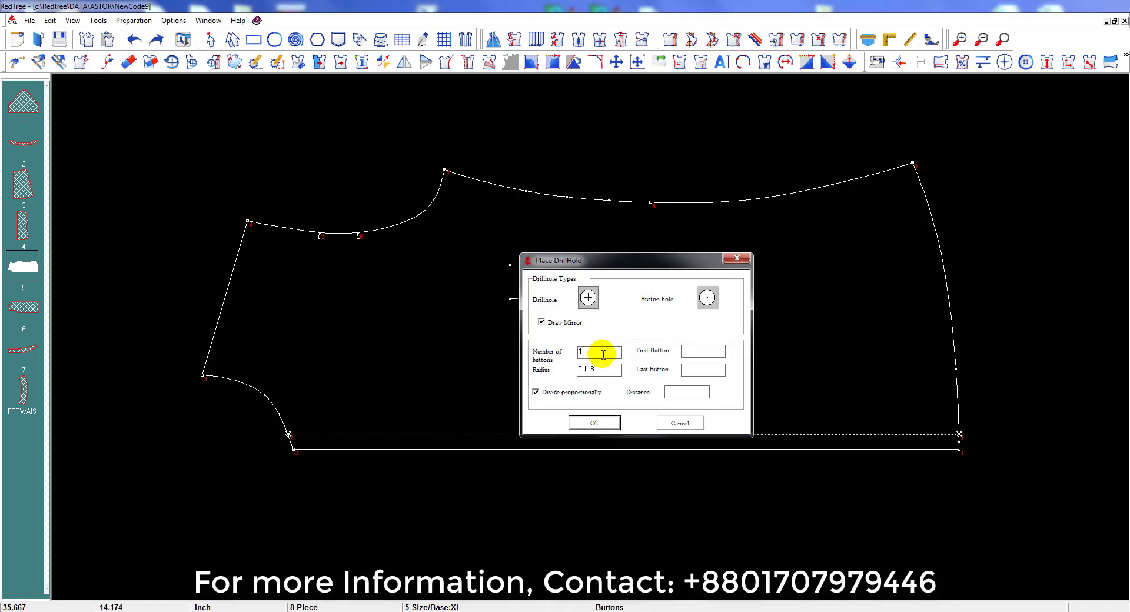
pyautogui.write('6')
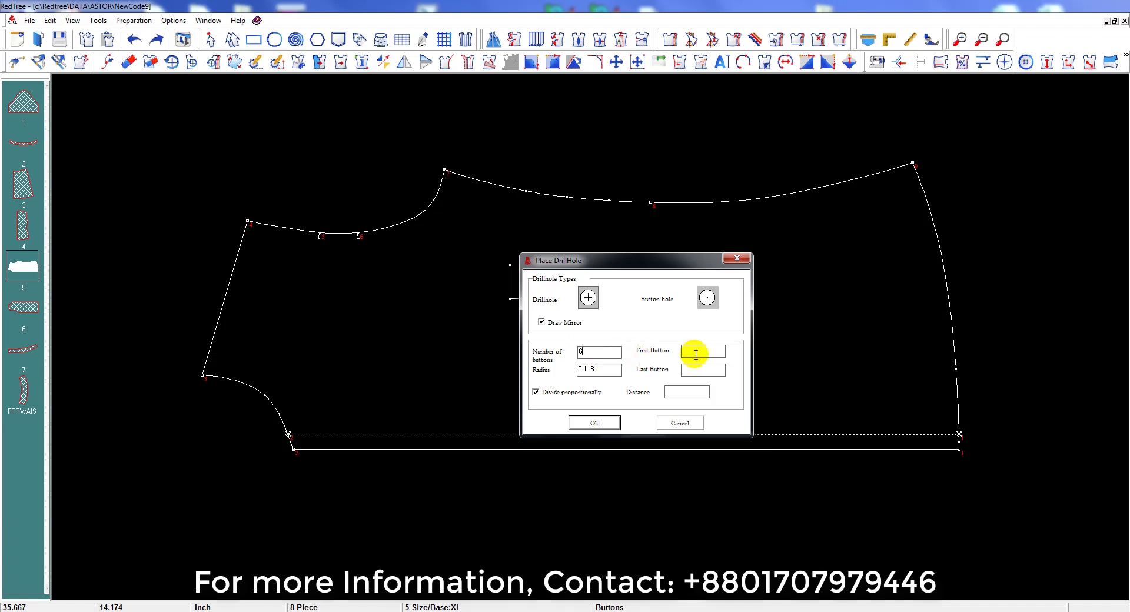
pyautogui.click(712, 353)
pyautogui.write('2.5')
pyautogui.click(708, 373)
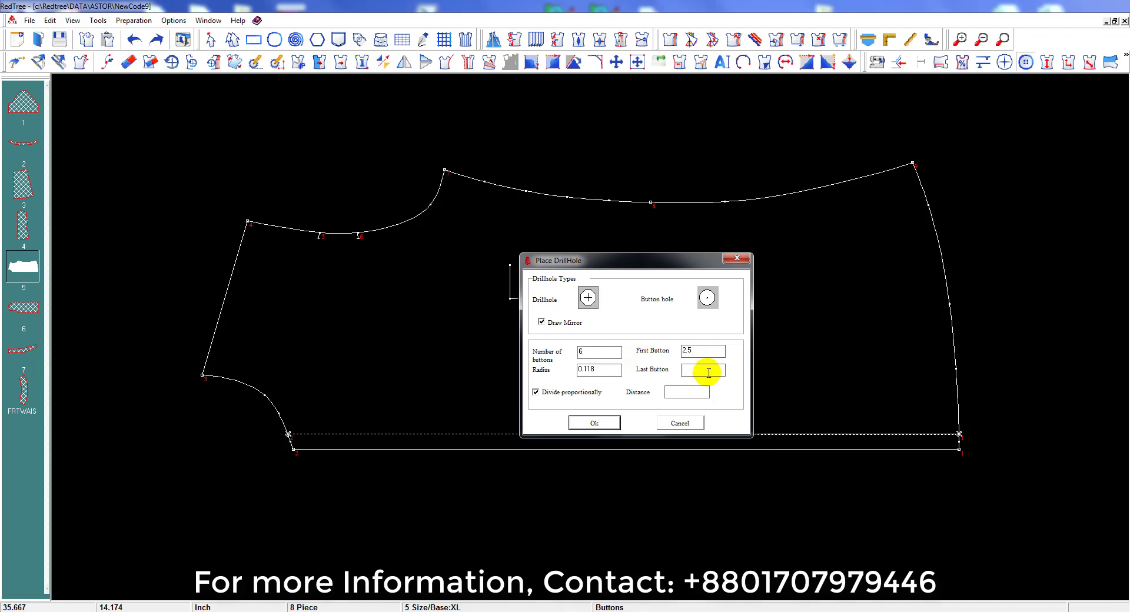
pyautogui.write('5.5')
pyautogui.click(589, 377)
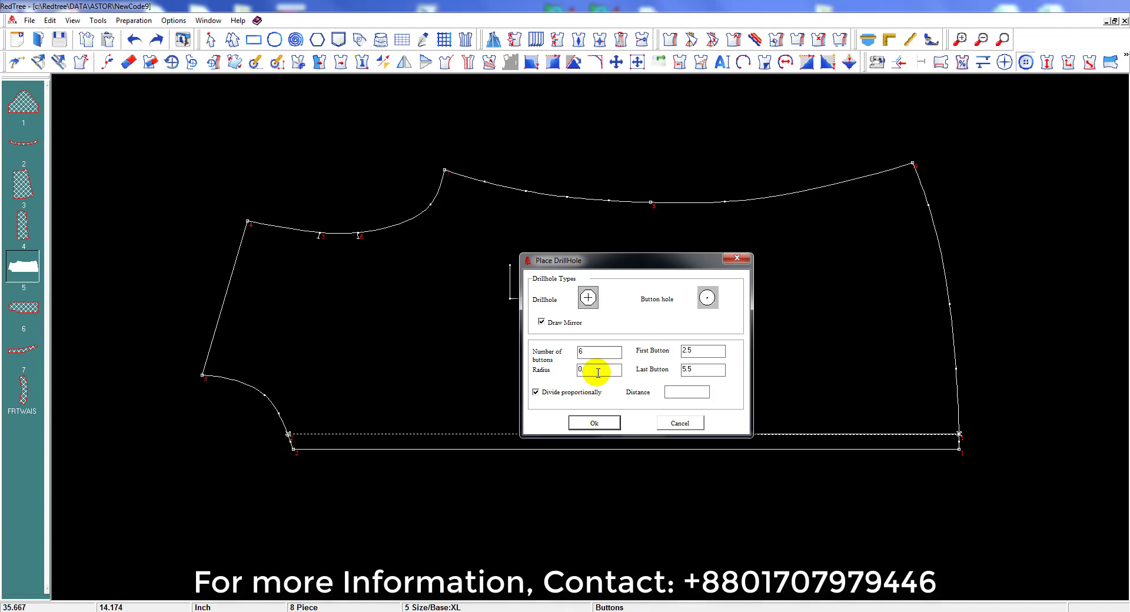
pyautogui.write('25')
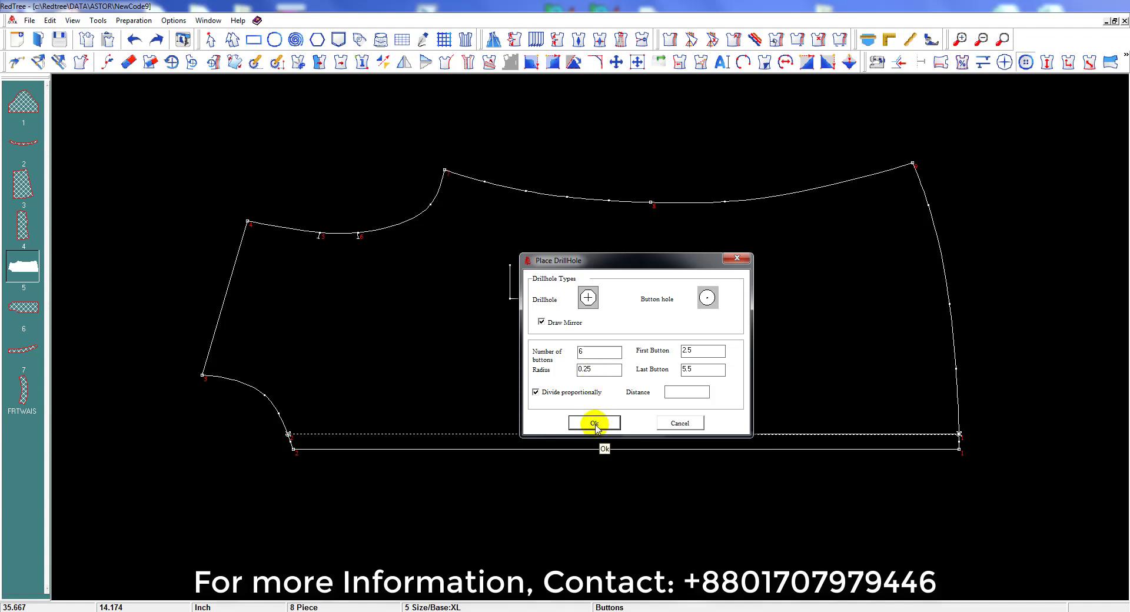
pyautogui.click(594, 423)
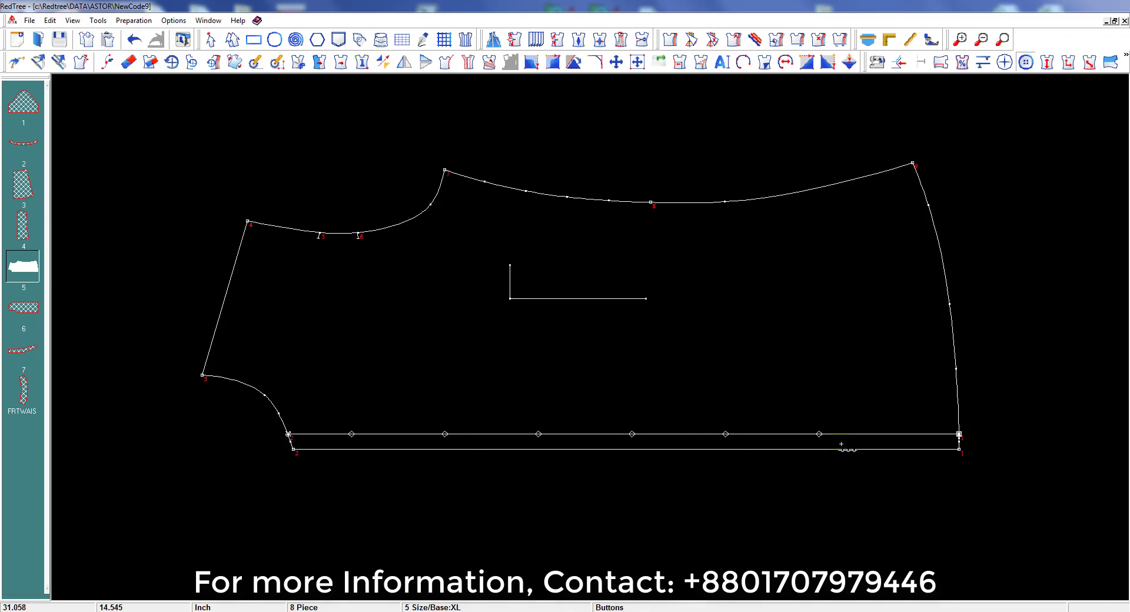
# Step: Bring up another piece and box-select its curved lower edge
pyautogui.hotkey('ctrl', 'z')
pyautogui.click(763, 64)
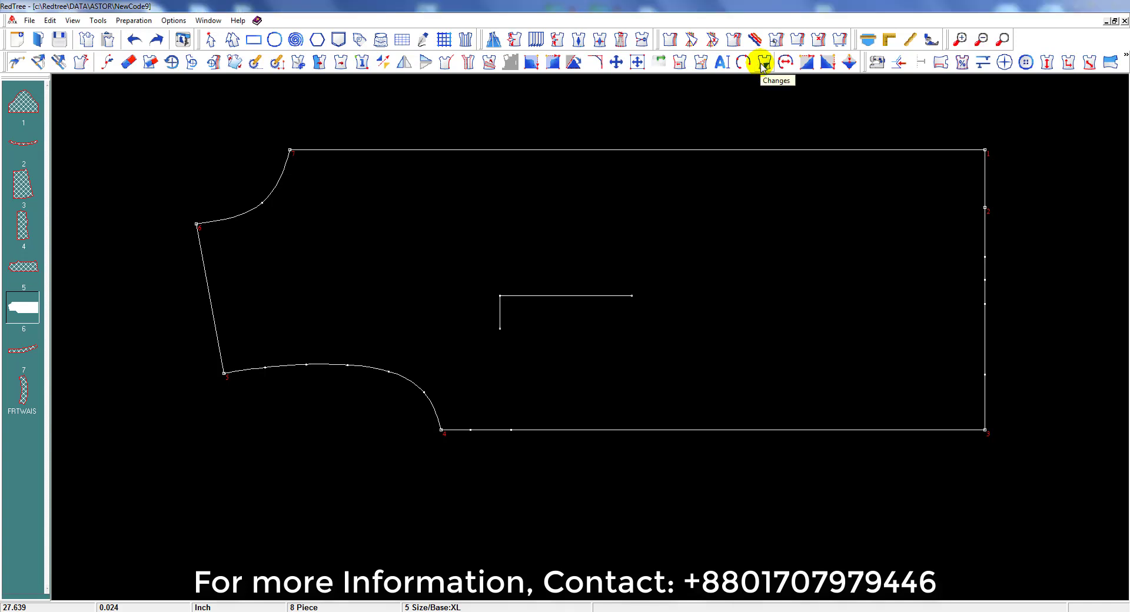
pyautogui.click(231, 40)
pyautogui.moveTo(282, 320); pyautogui.dragTo(299, 405)
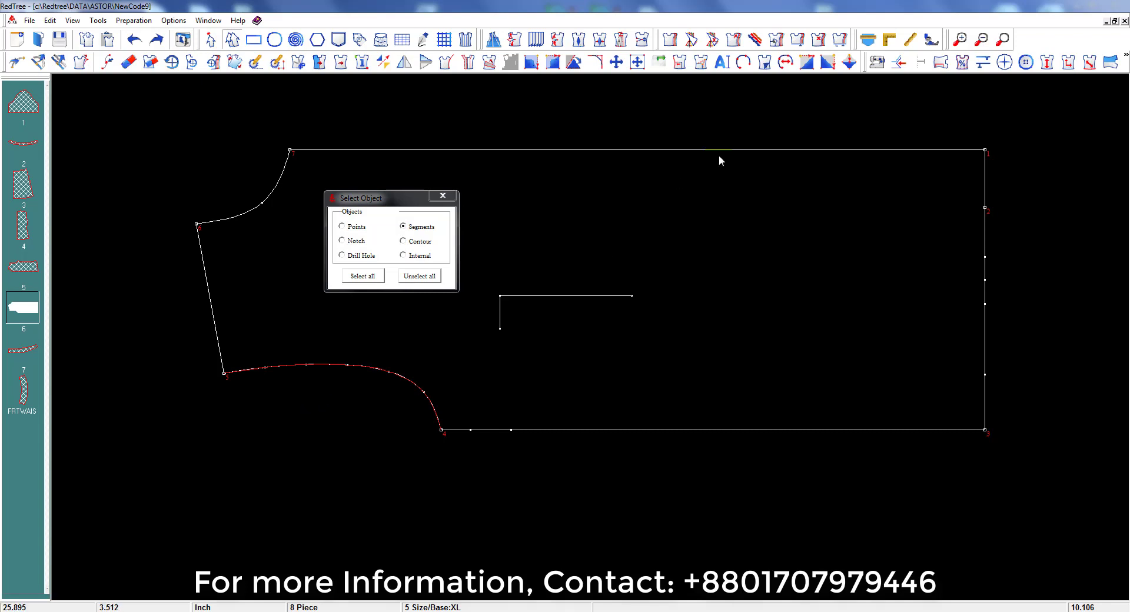
# Step: Bend the lower curve upward using points 5 and 4 as pivots
pyautogui.click(806, 63)
pyautogui.click(763, 62)
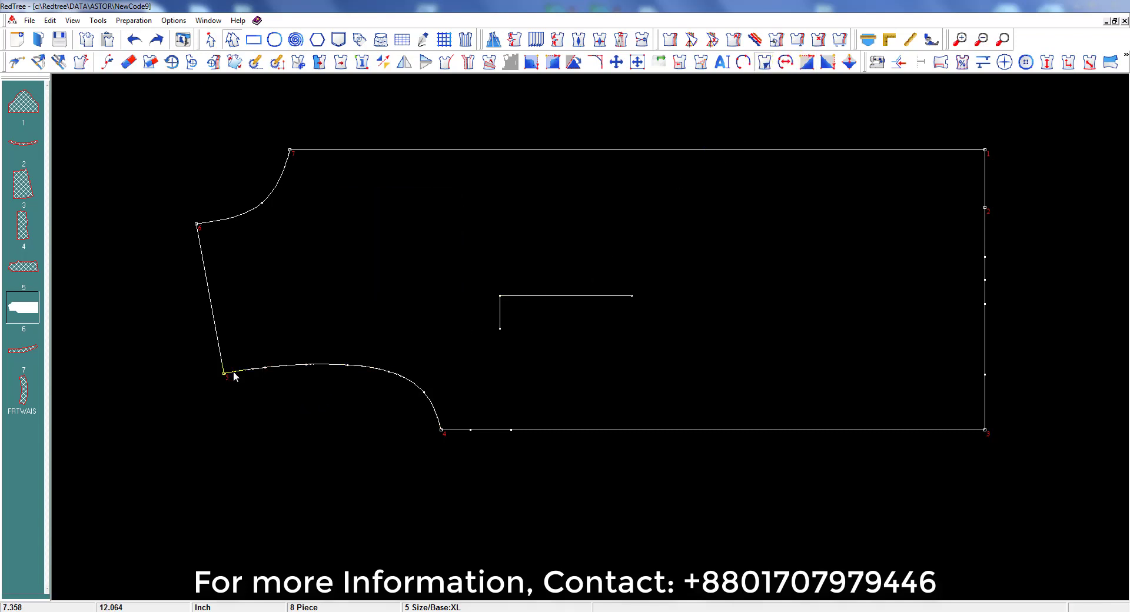
pyautogui.click(24, 65)
pyautogui.click(224, 373)
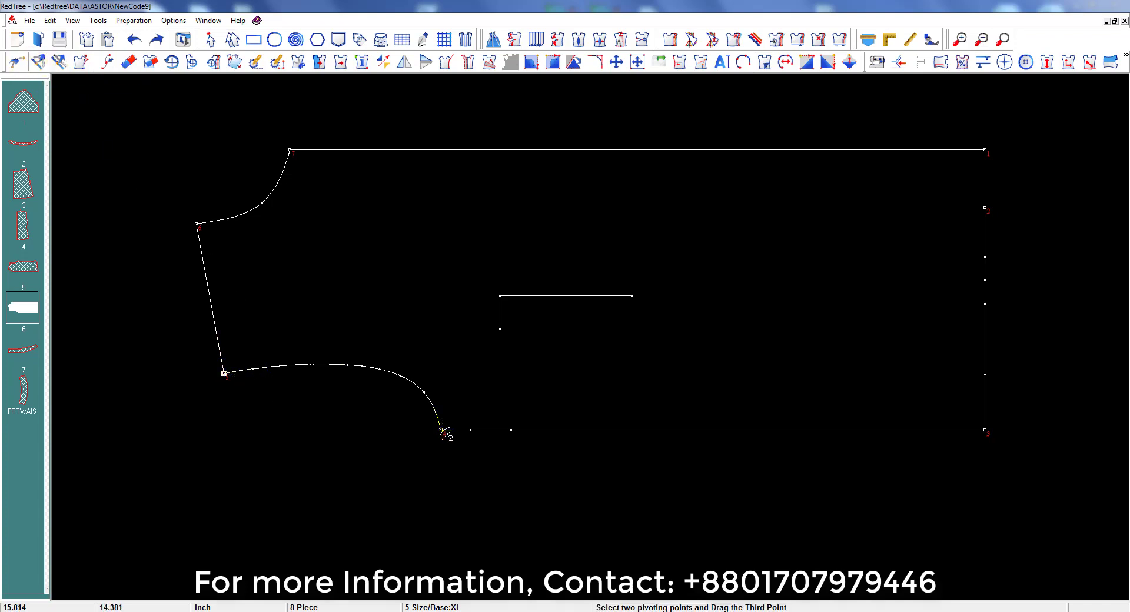
pyautogui.click(440, 429)
pyautogui.moveTo(347, 364); pyautogui.dragTo(348, 355)
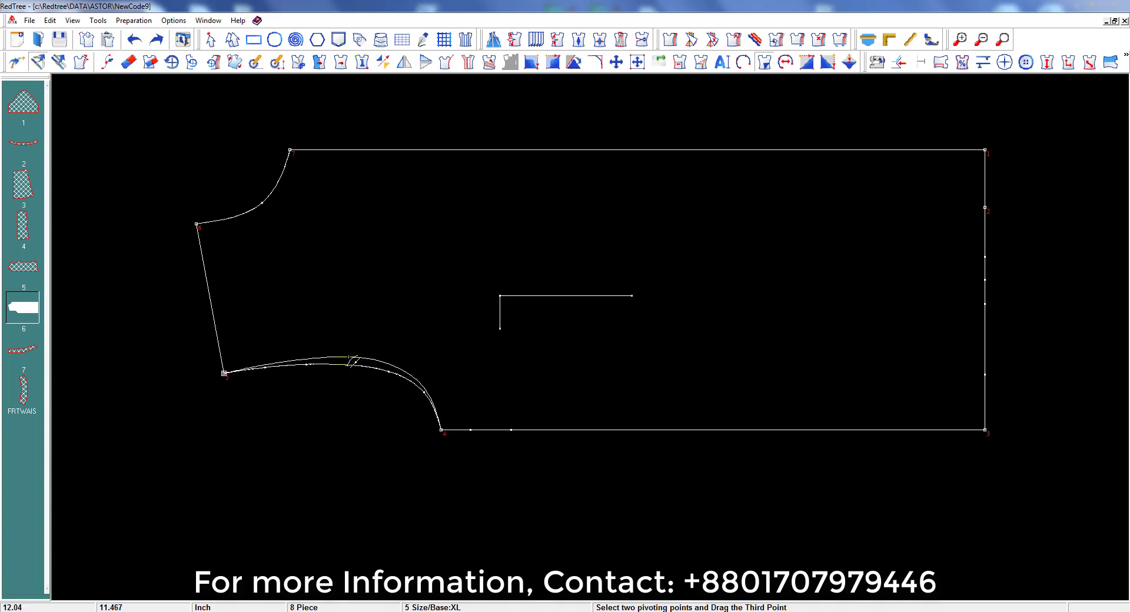
pyautogui.press('Return')
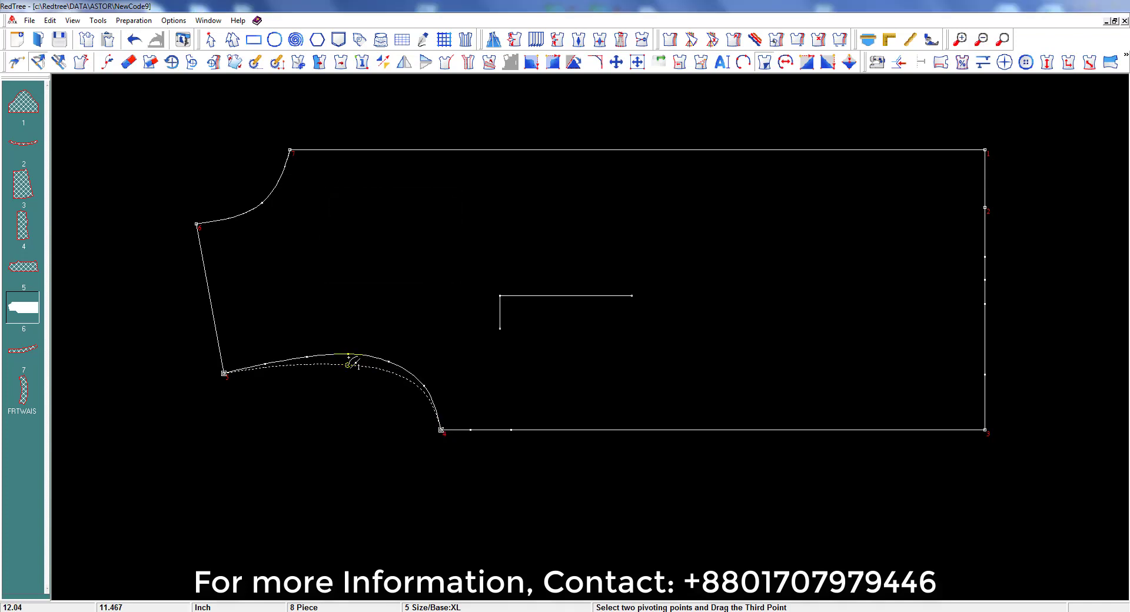
# Step: Nudge one curve point slightly left with a second pivot drag
pyautogui.click(24, 63)
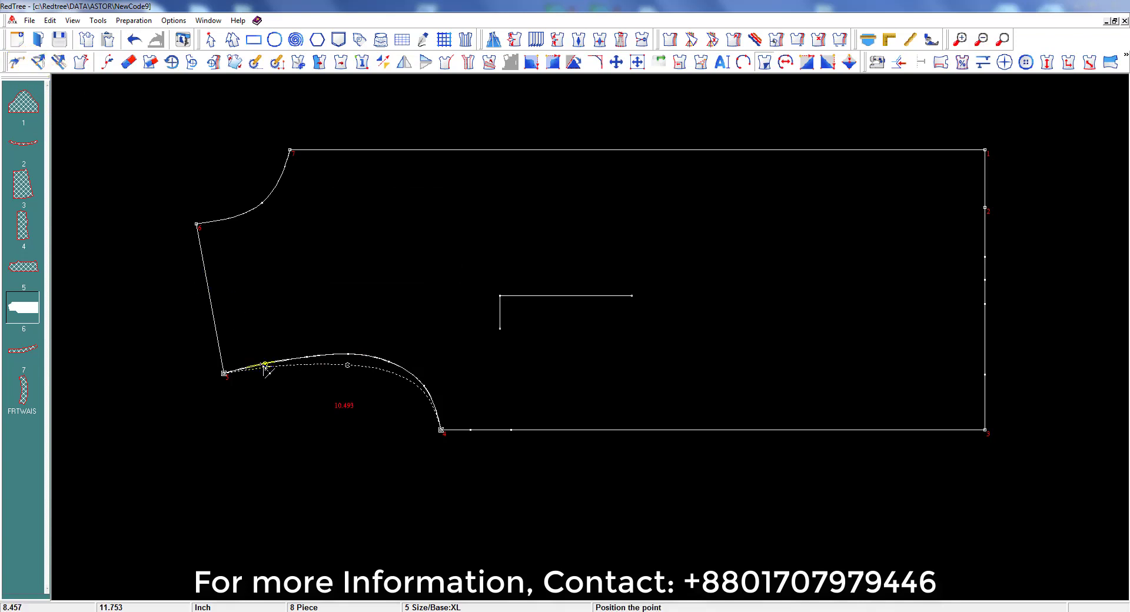
pyautogui.moveTo(265, 364); pyautogui.dragTo(307, 355)
pyautogui.press('Return')
pyautogui.press('Return')
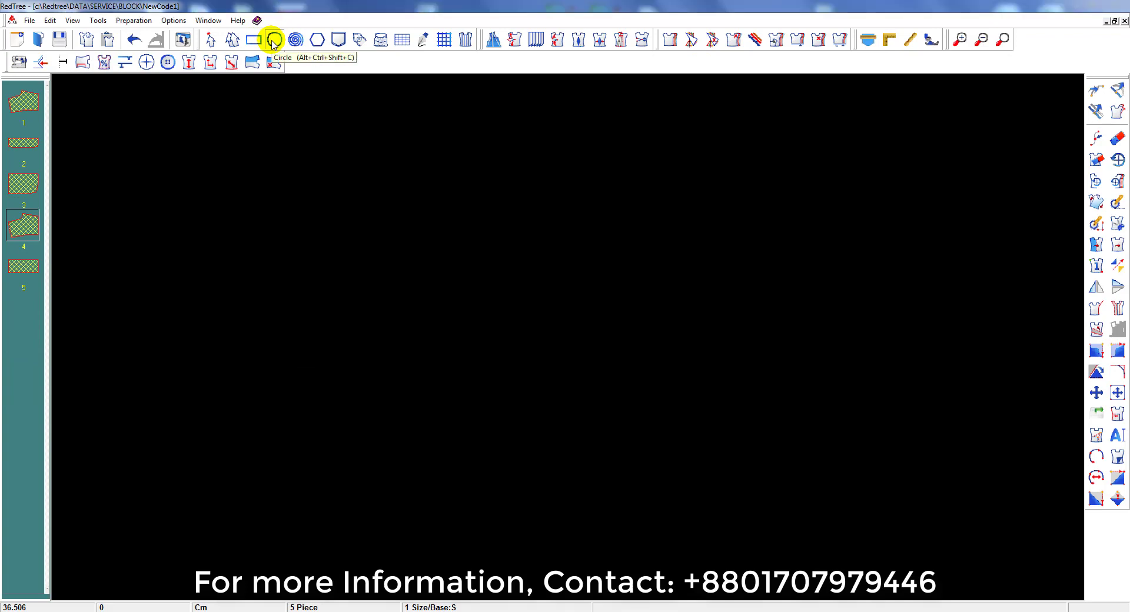
# Step: Add a circle of radius 30 cm and zoom to fit it in view
pyautogui.click(273, 42)
pyautogui.click(376, 215)
pyautogui.rightClick(509, 314)
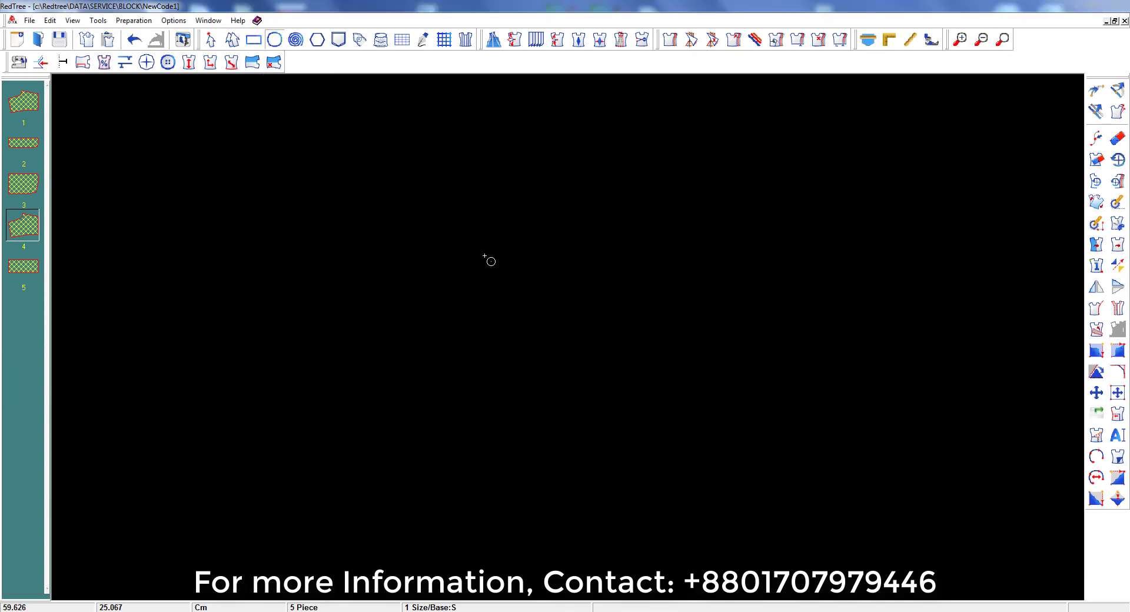
pyautogui.click(484, 256)
pyautogui.click(596, 314)
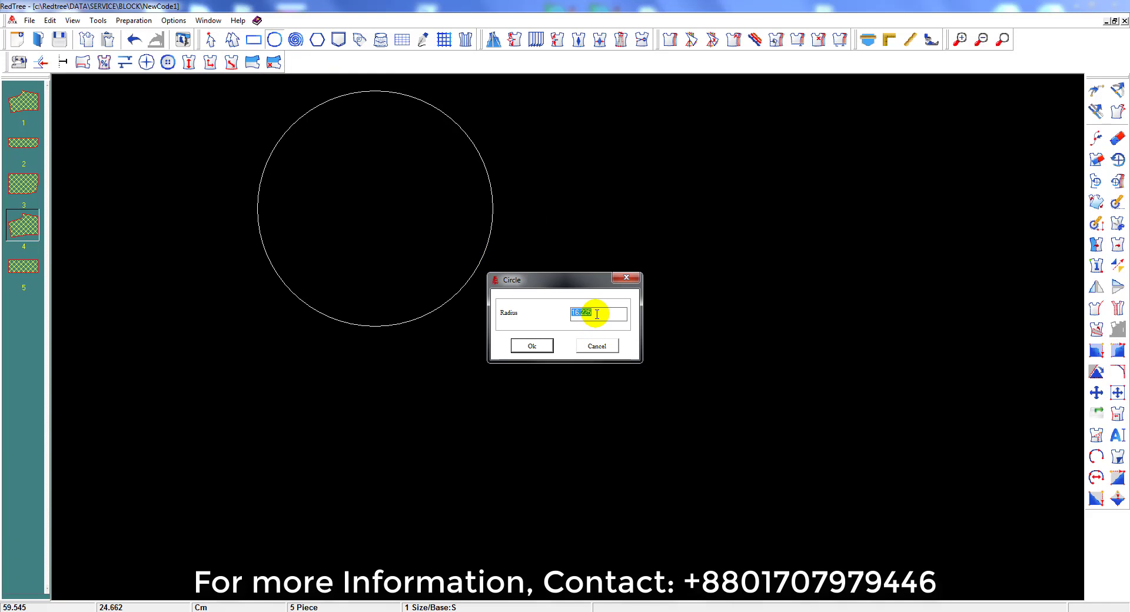
pyautogui.write('30')
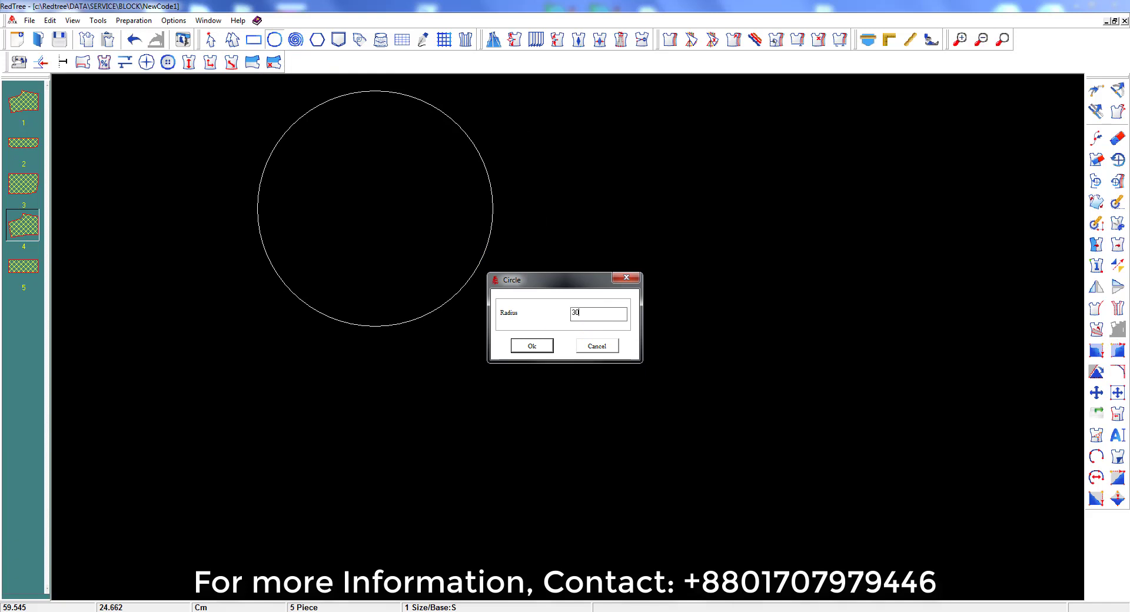
pyautogui.click(531, 345)
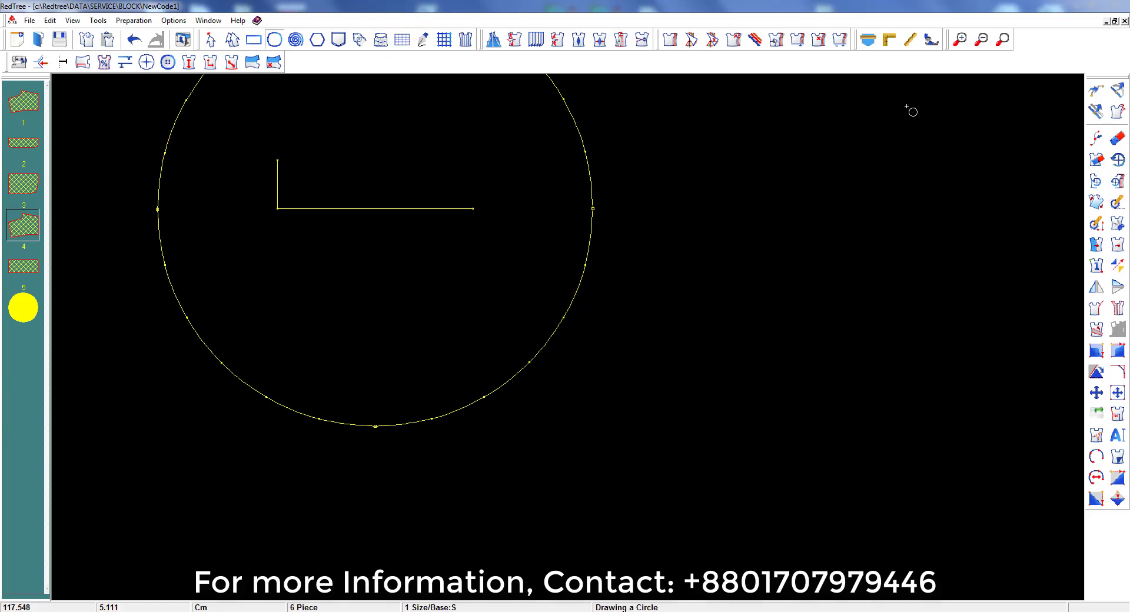
pyautogui.click(1002, 39)
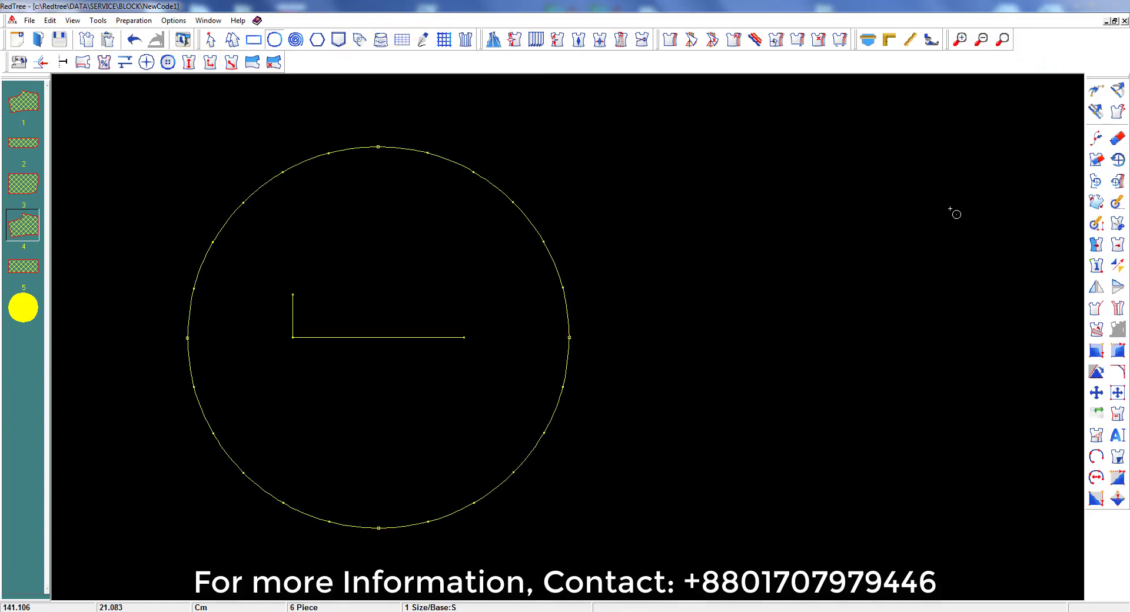
pyautogui.click(867, 39)
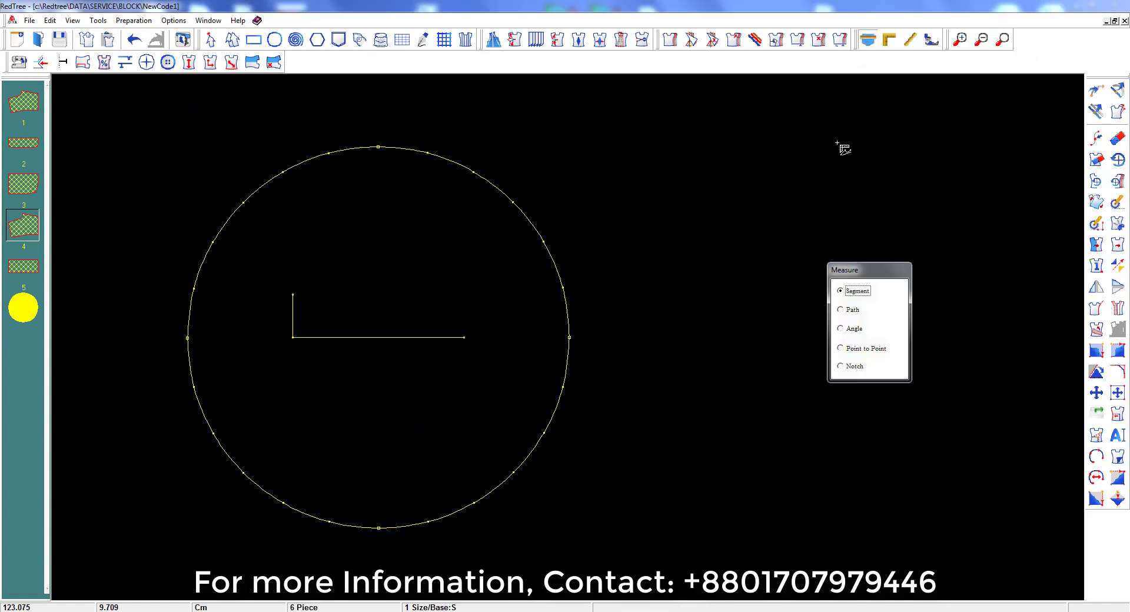
# Step: Measure point-to-point from the circle's centre to its top and right points, both 30 cm
pyautogui.click(842, 348)
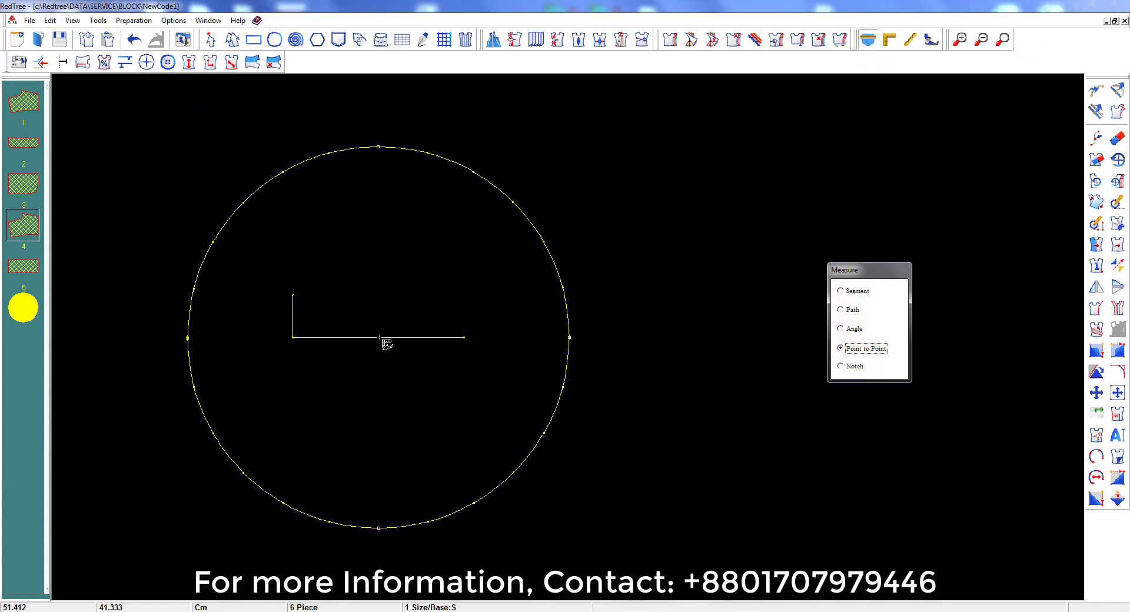
pyautogui.click(379, 337)
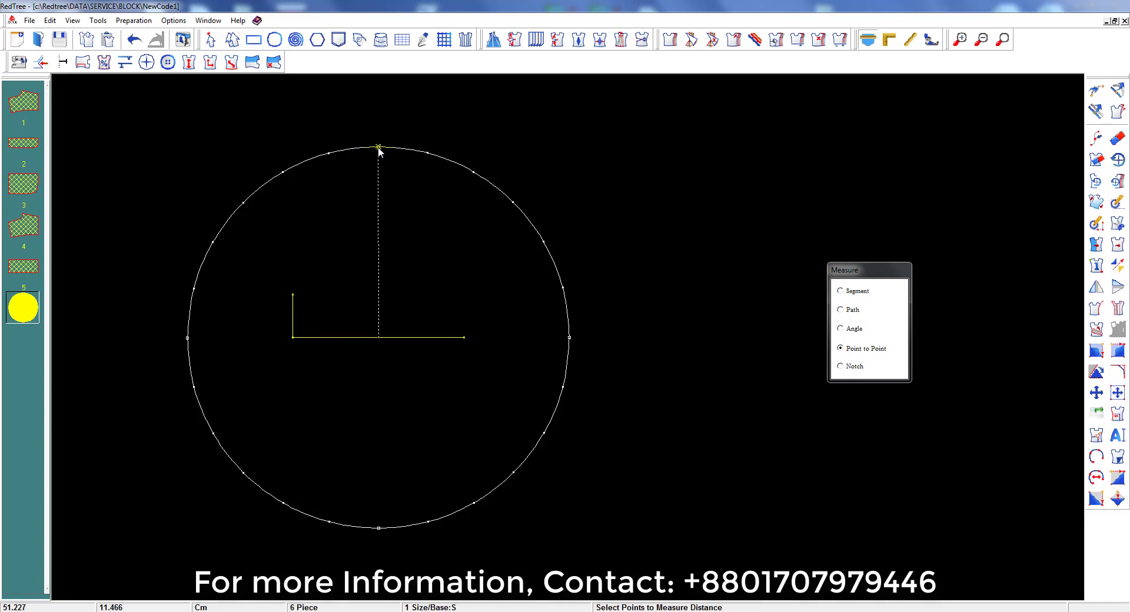
pyautogui.click(378, 147)
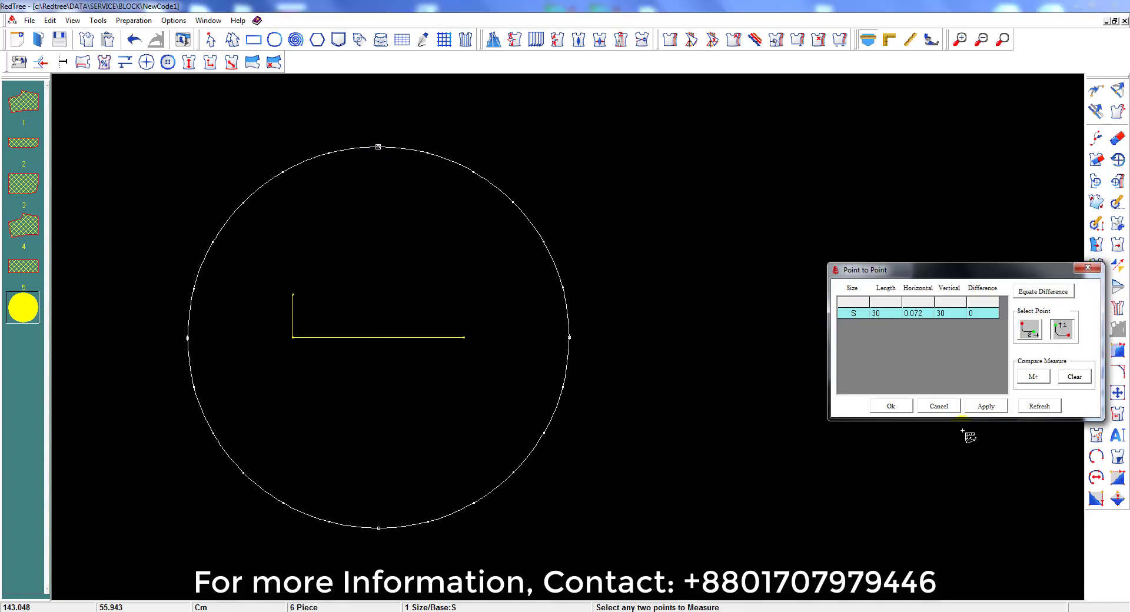
pyautogui.click(940, 406)
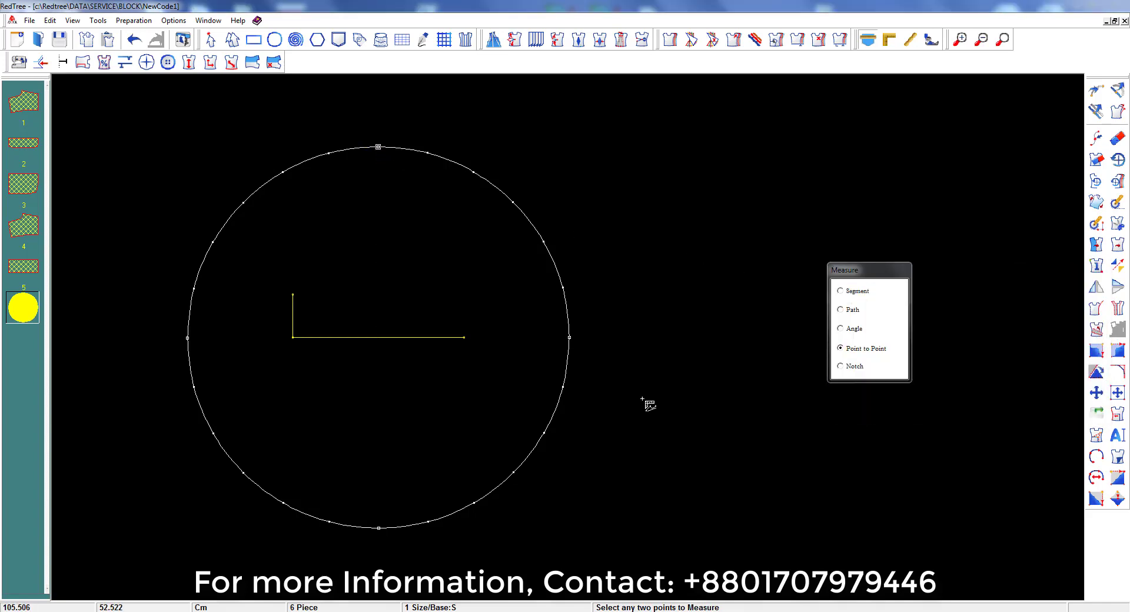
pyautogui.click(377, 337)
pyautogui.click(569, 338)
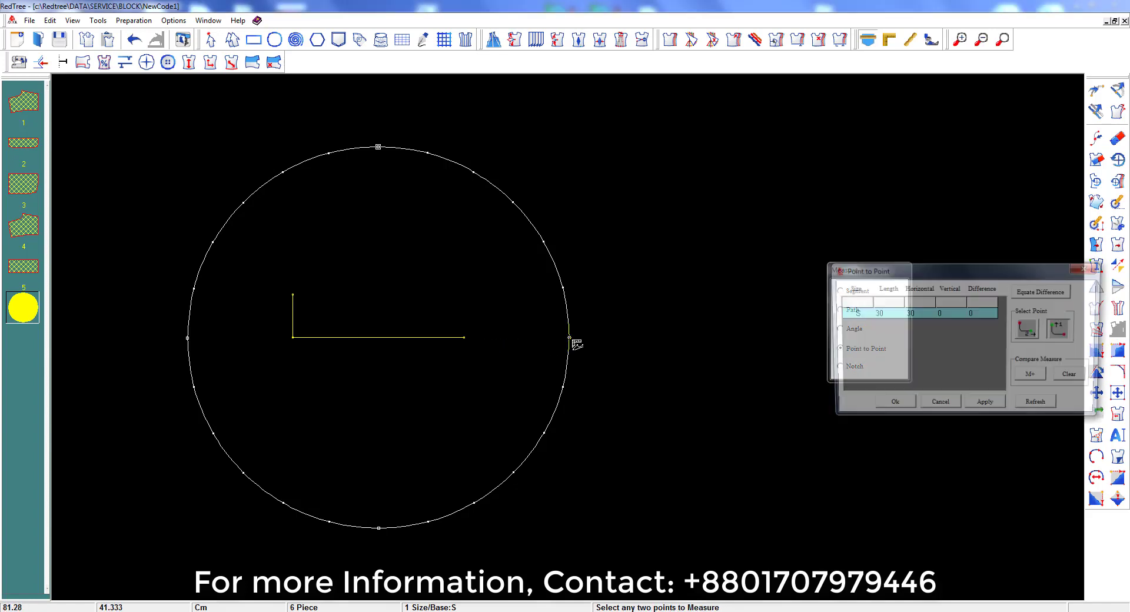
pyautogui.click(976, 417)
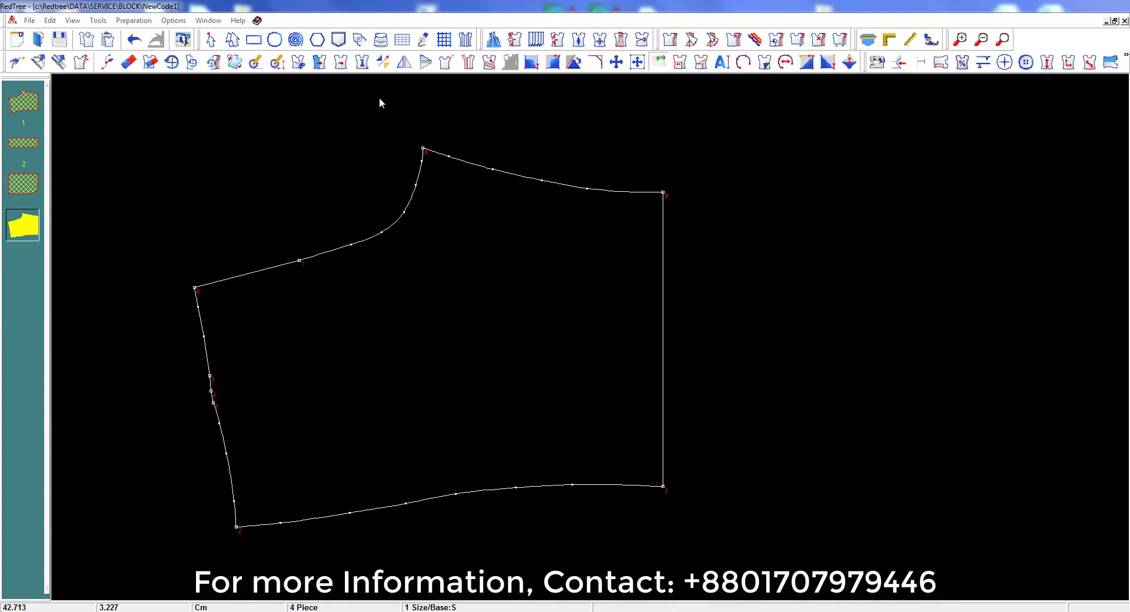
# Step: Add two internal lines parallel to the right edge, offset -27.61 and -12.753
pyautogui.click(464, 40)
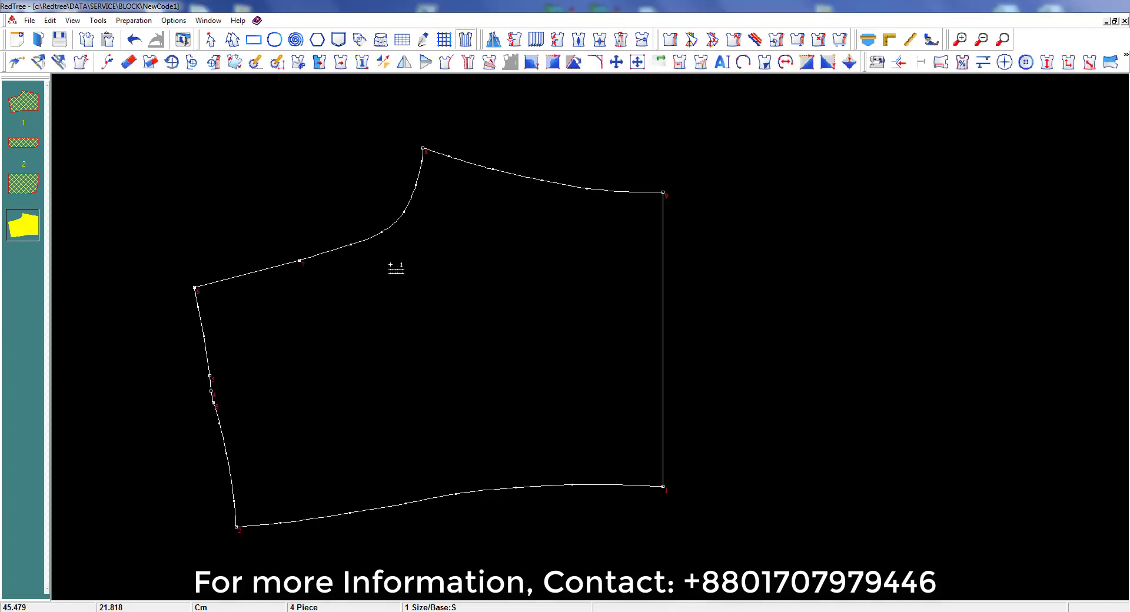
pyautogui.click(662, 372)
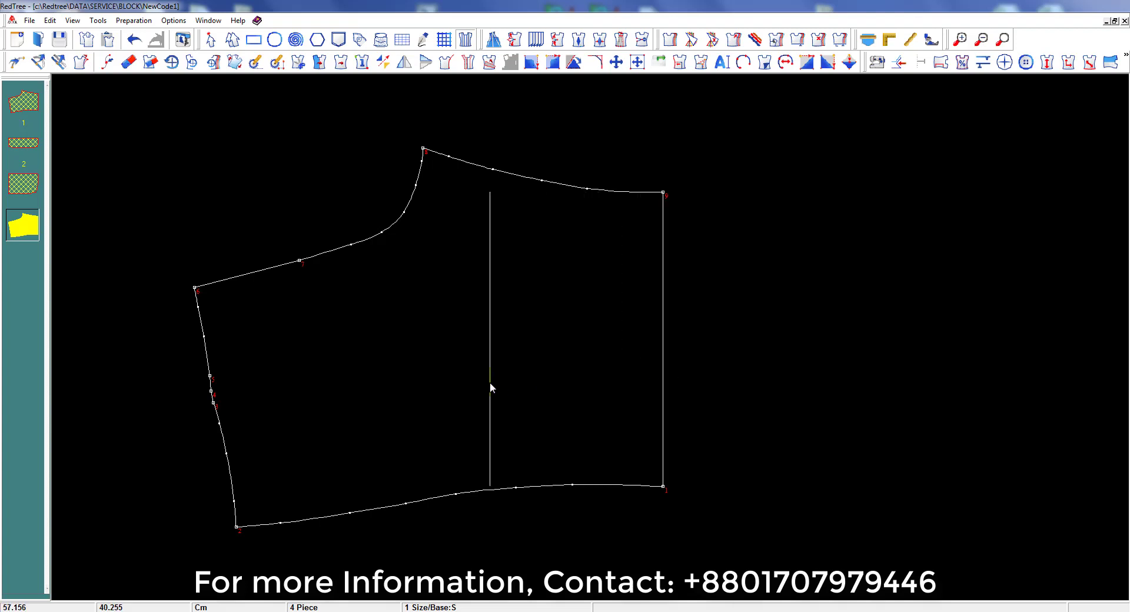
pyautogui.click(451, 387)
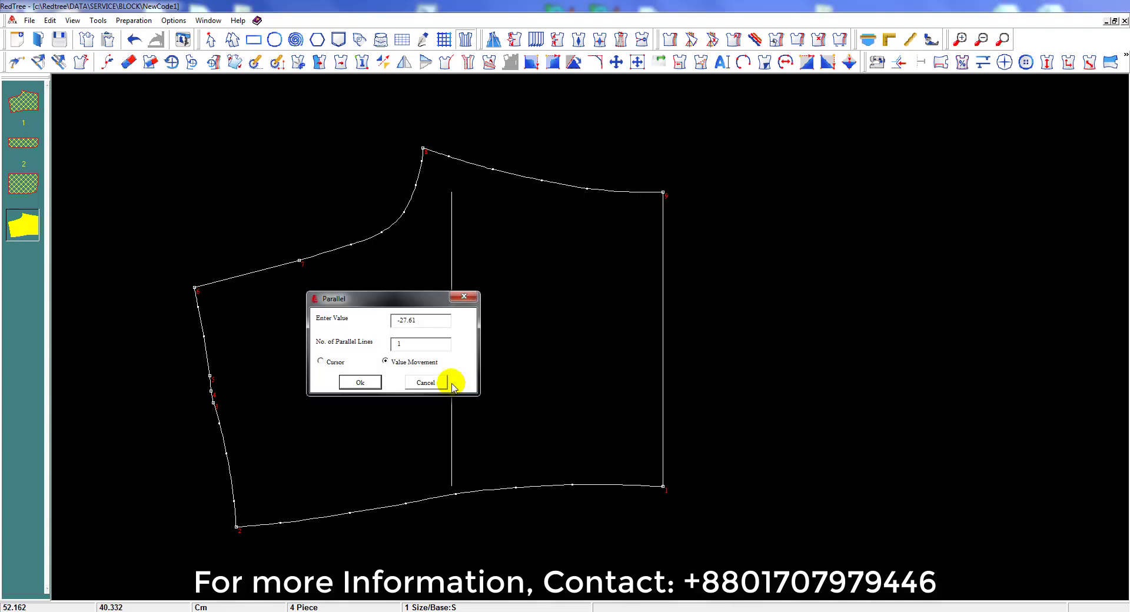
pyautogui.click(450, 383)
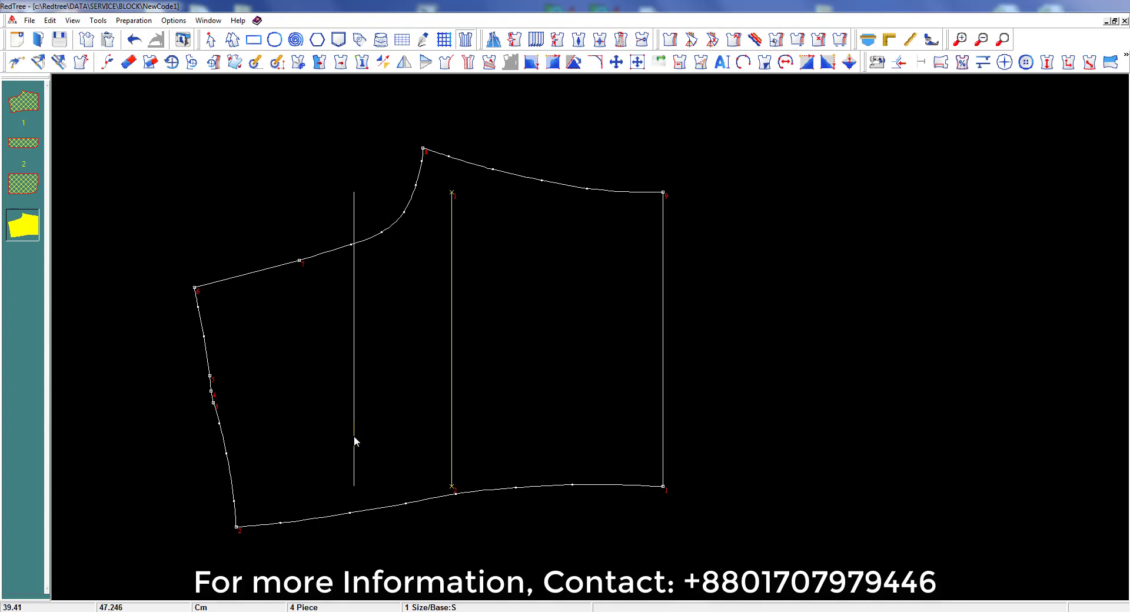
pyautogui.click(353, 440)
pyautogui.press('Return')
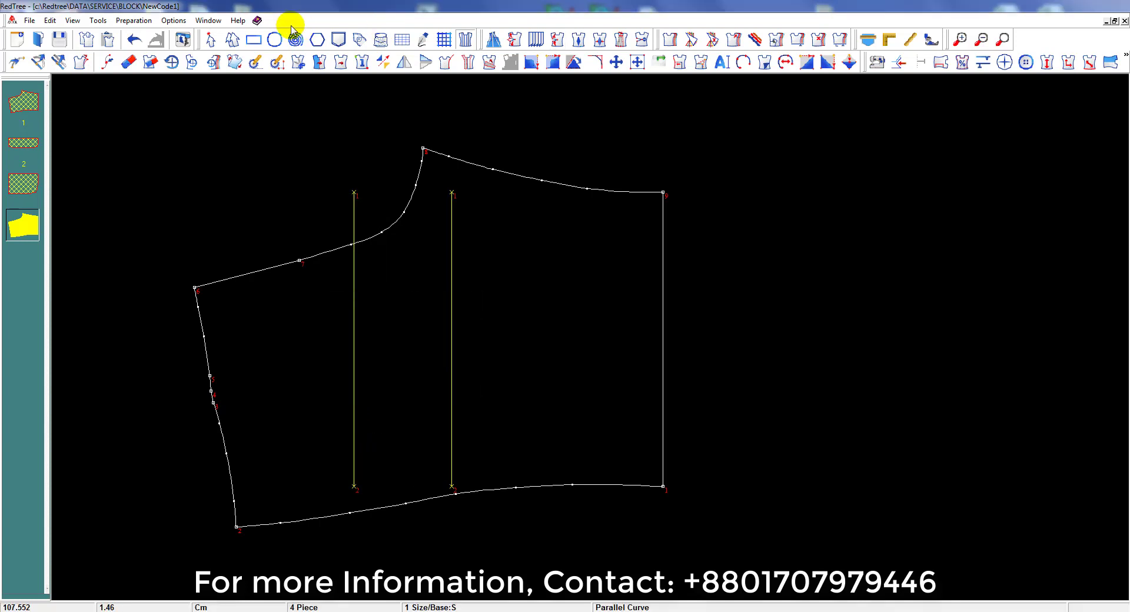
# Step: Clip both internal lines so they meet the top and bottom outline curves
pyautogui.click(680, 62)
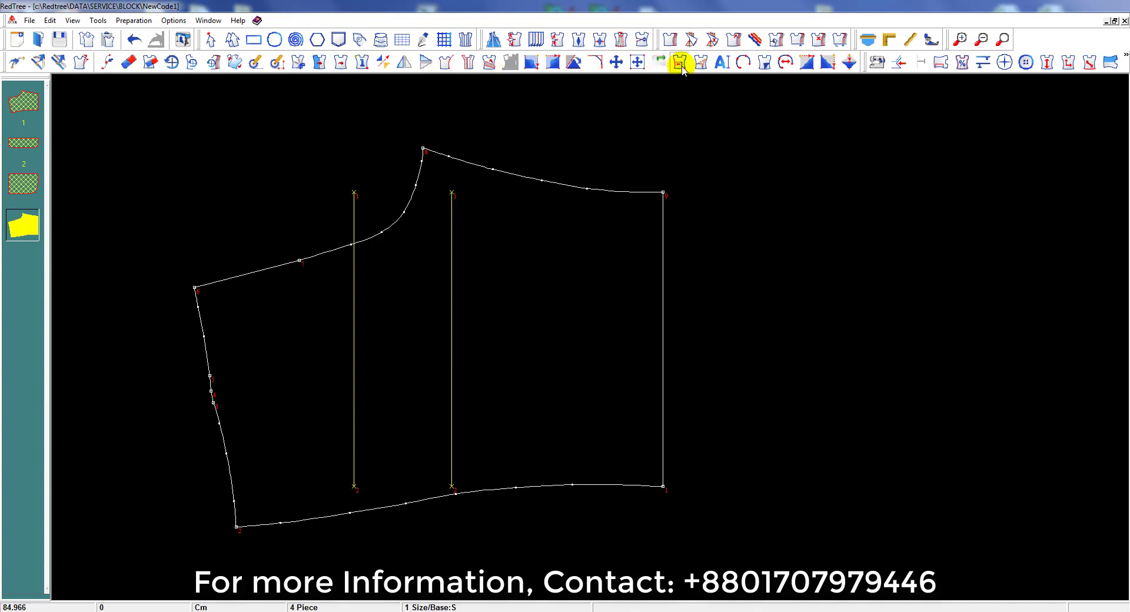
pyautogui.click(473, 165)
pyautogui.click(451, 210)
pyautogui.click(469, 489)
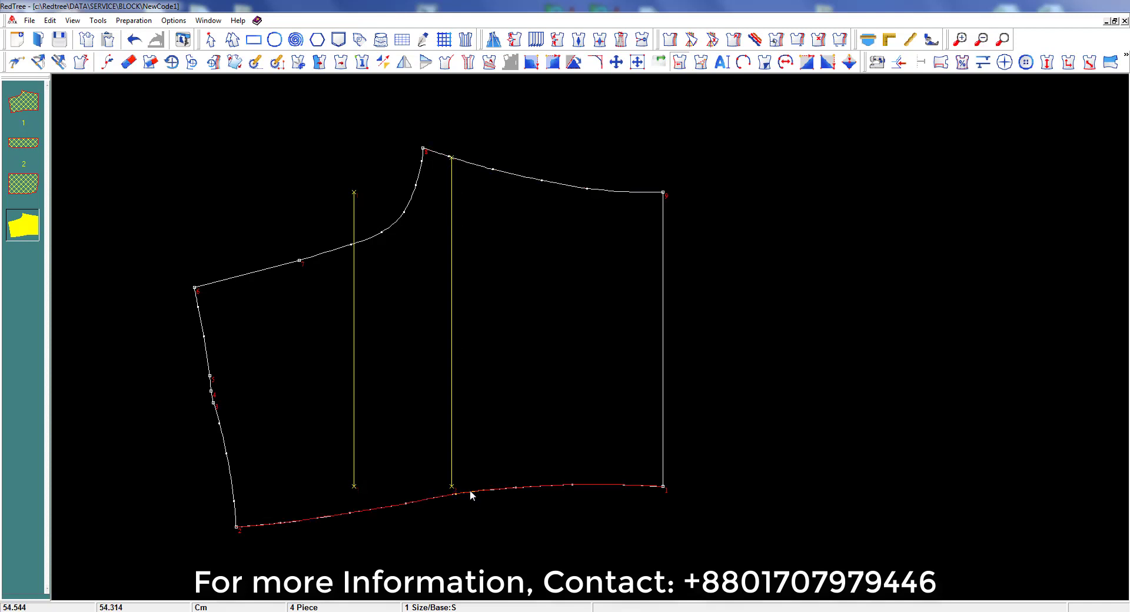
pyautogui.click(452, 486)
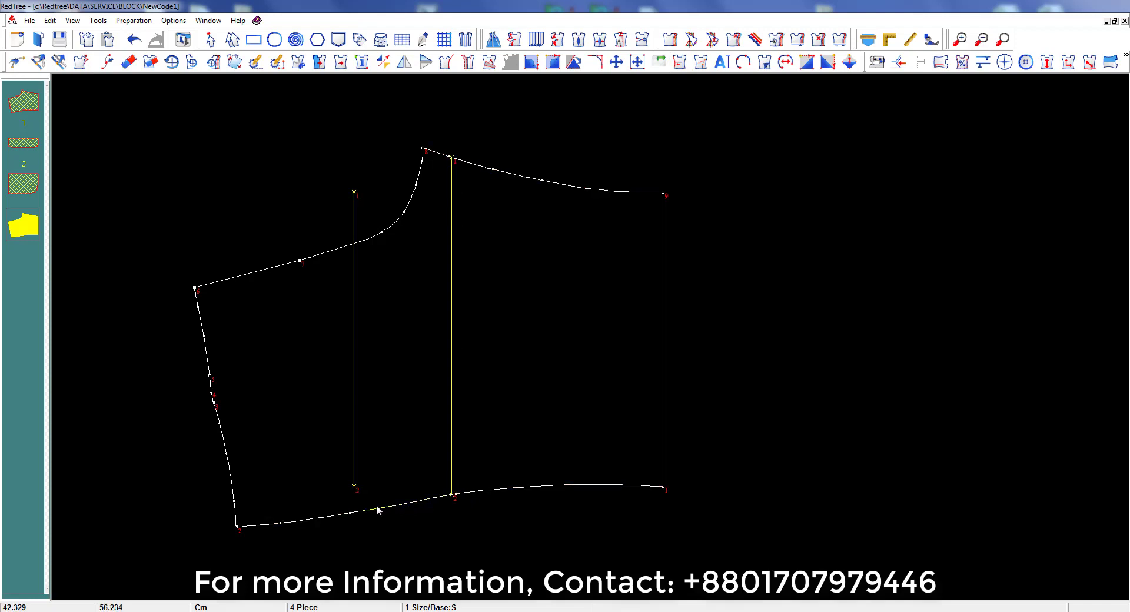
pyautogui.click(376, 505)
pyautogui.click(354, 479)
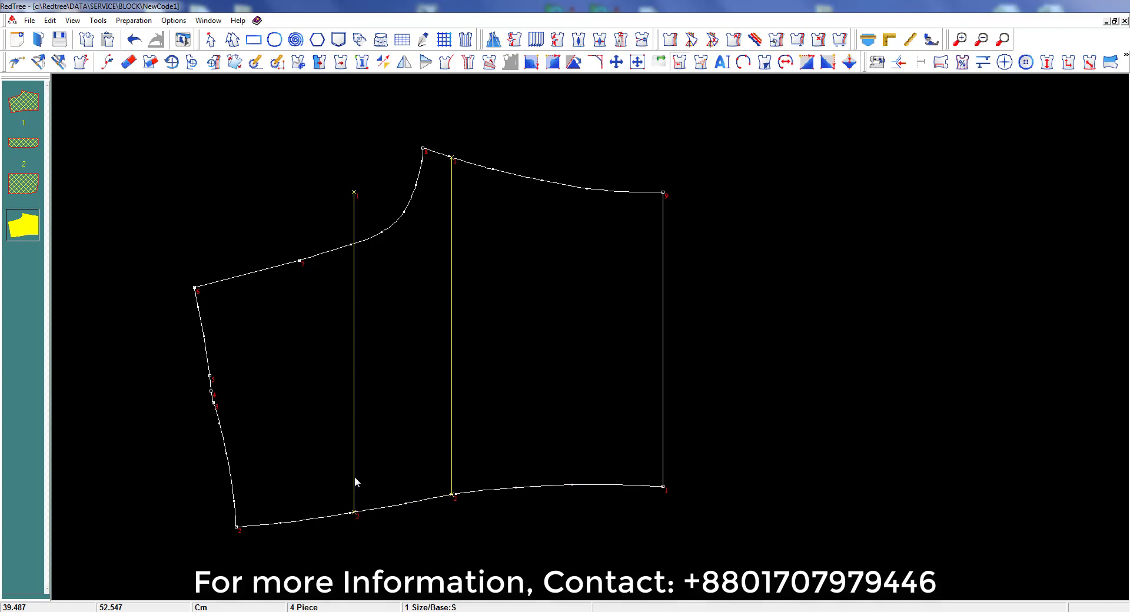
pyautogui.click(366, 238)
pyautogui.click(356, 218)
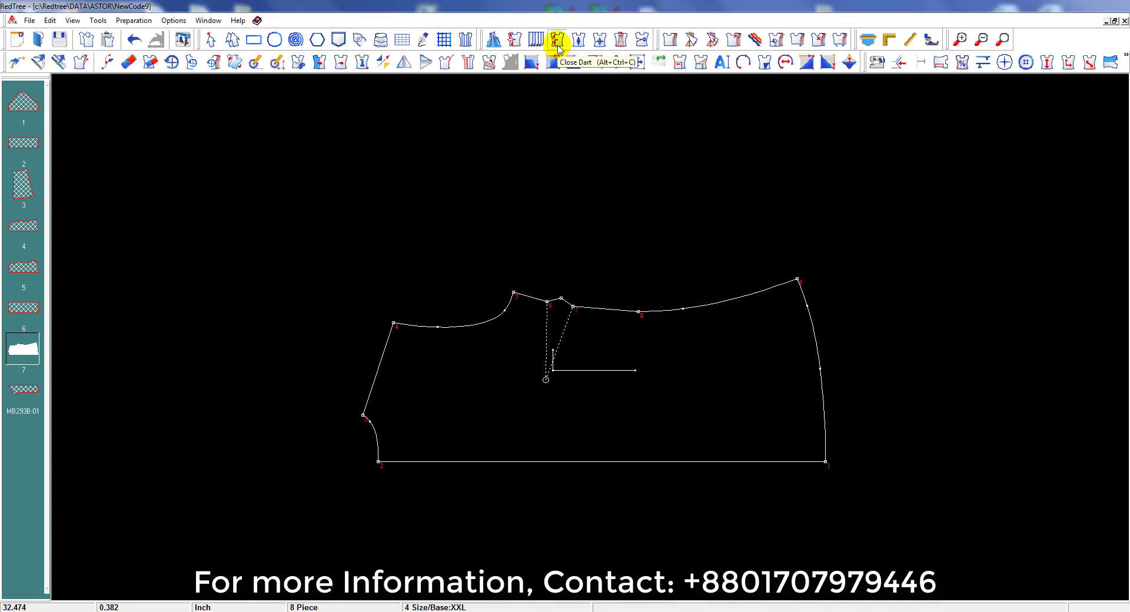
# Step: Close the neckline dart, then delete an extra bottom-edge vertex and undo that deletion
pyautogui.click(557, 41)
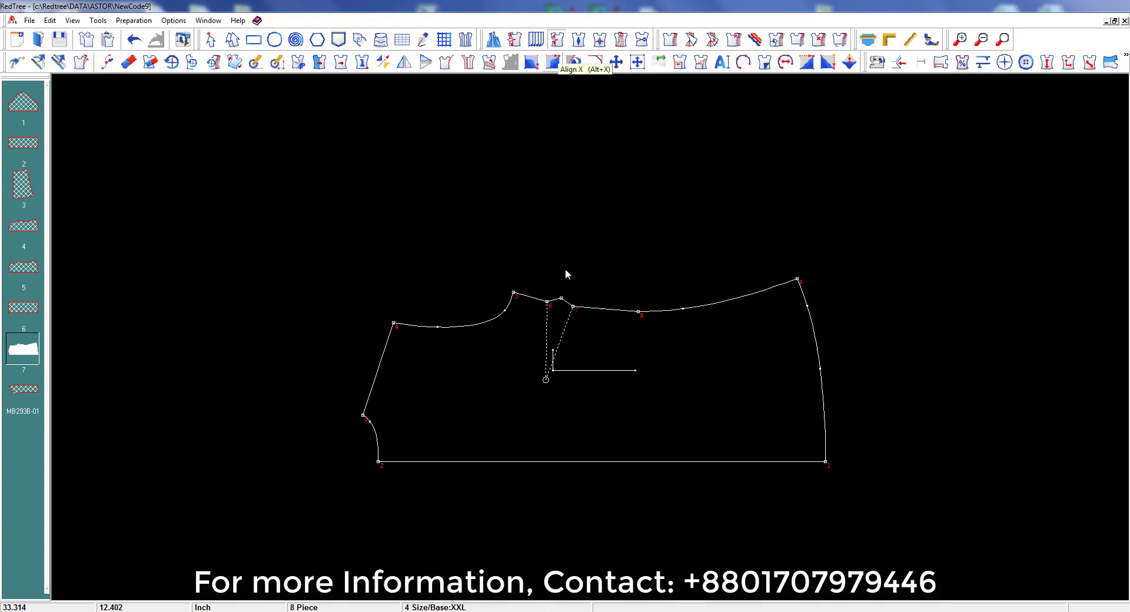
pyautogui.click(547, 322)
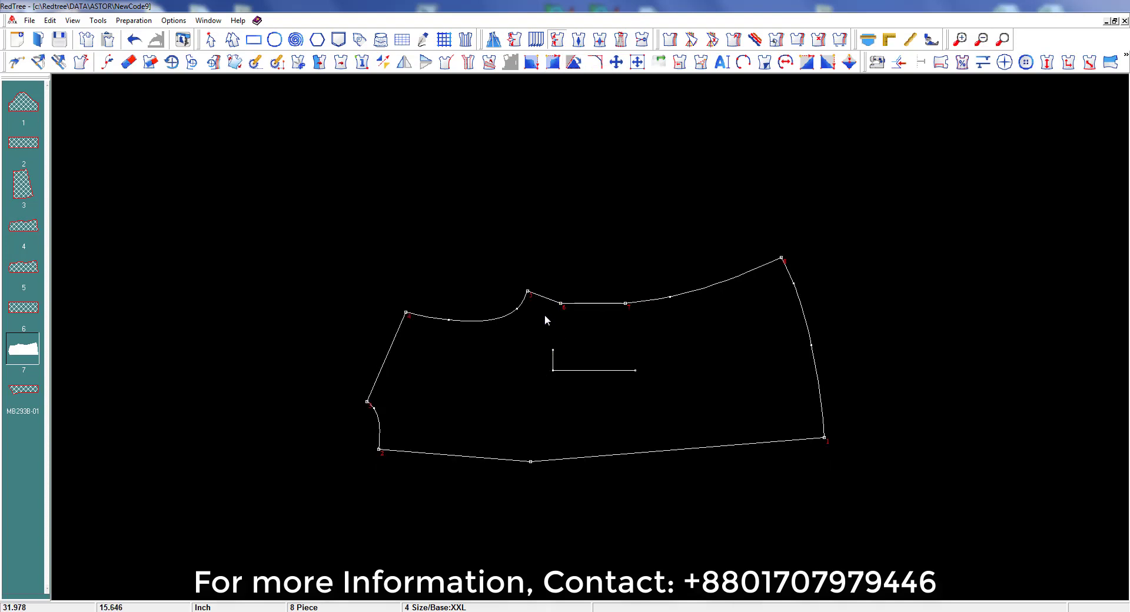
pyautogui.click(129, 62)
pyautogui.click(531, 461)
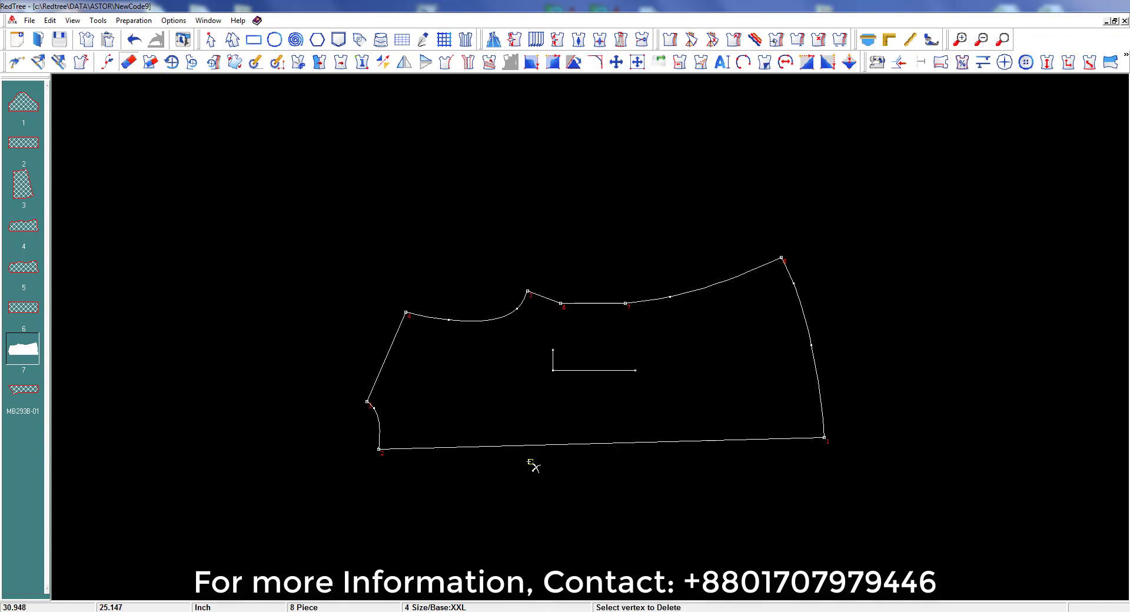
pyautogui.hotkey('ctrl', 'z')
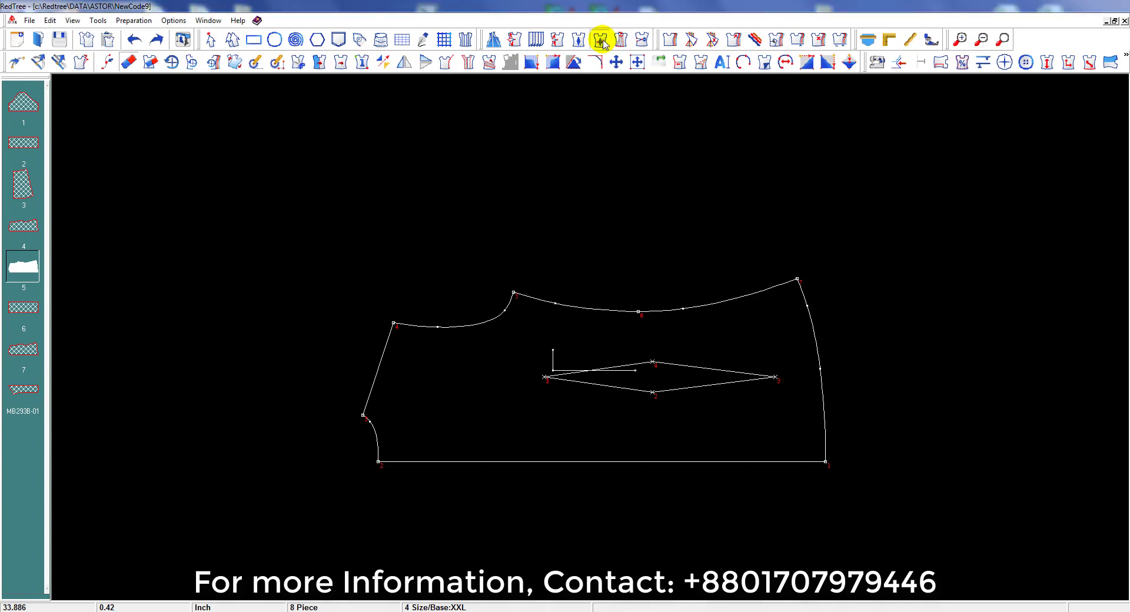
# Step: Close the diamond dart into the outline from its top point
pyautogui.click(603, 42)
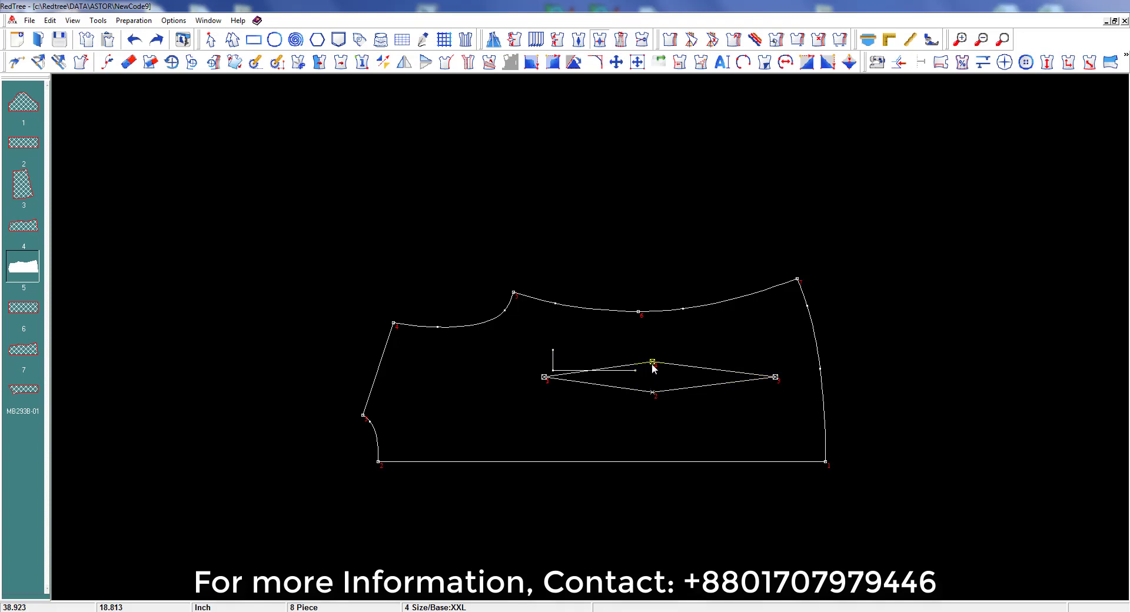
pyautogui.click(652, 393)
pyautogui.click(652, 362)
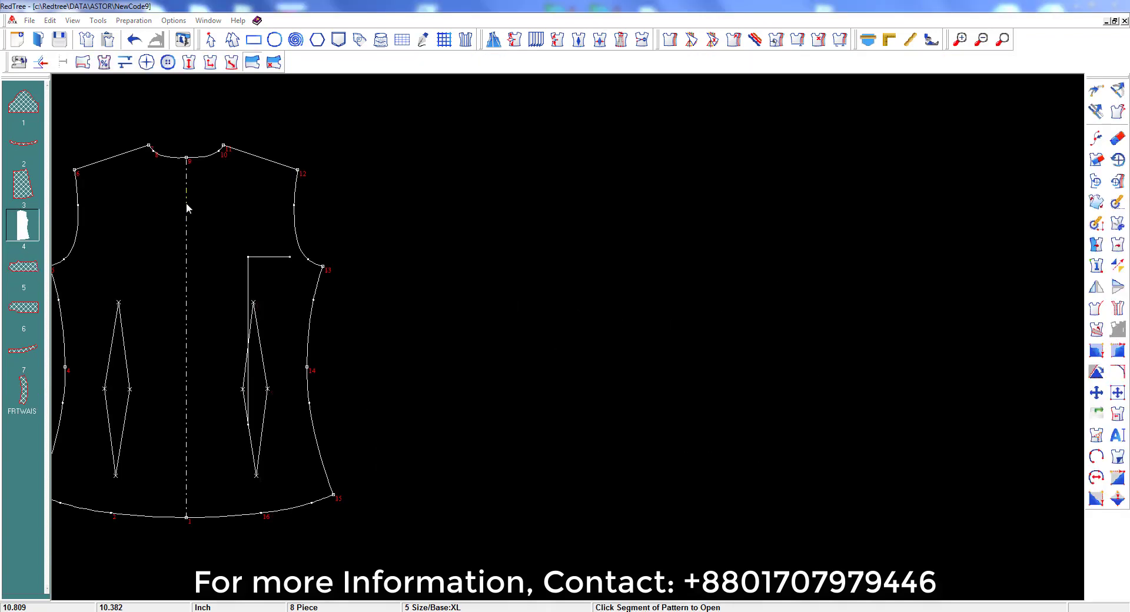
# Step: Fold the bodice to its half, mirror it about the centre segment, then fold it back
pyautogui.click(272, 68)
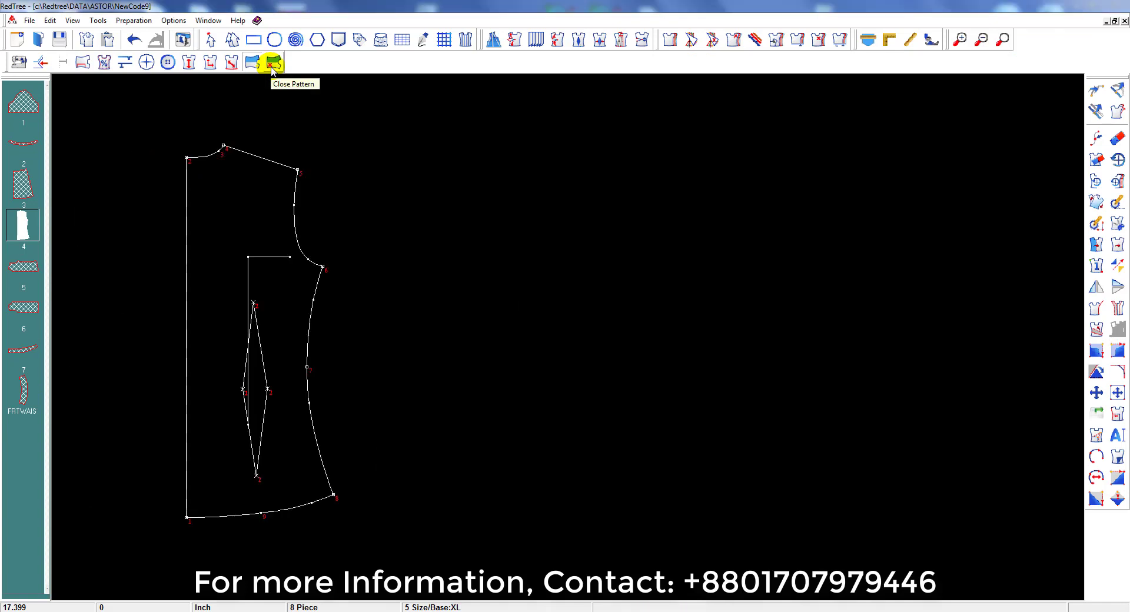
pyautogui.click(257, 65)
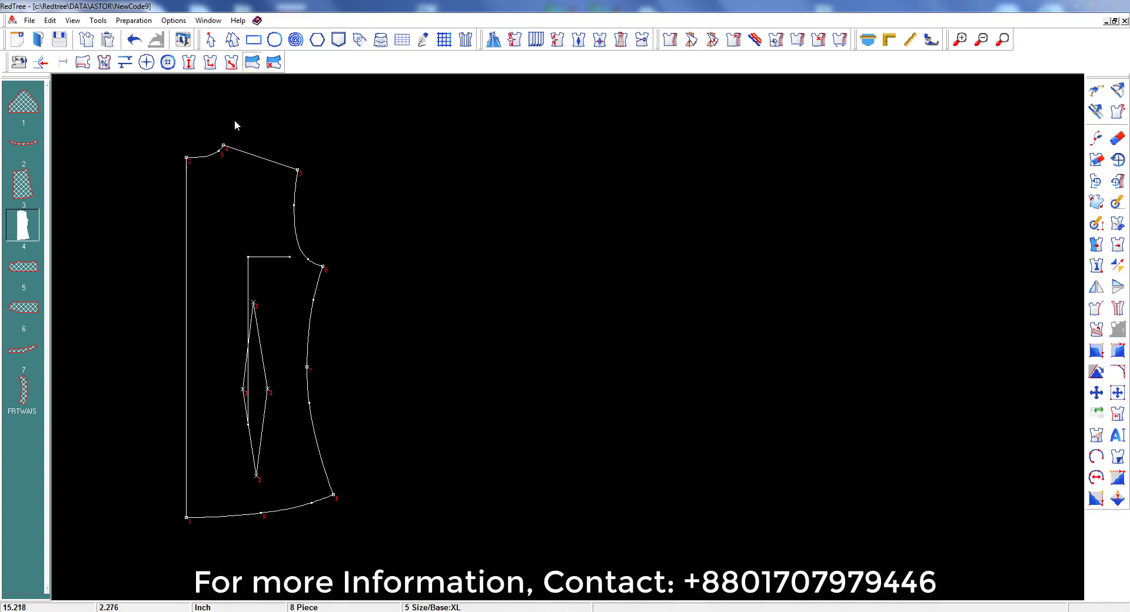
pyautogui.click(187, 209)
pyautogui.click(275, 69)
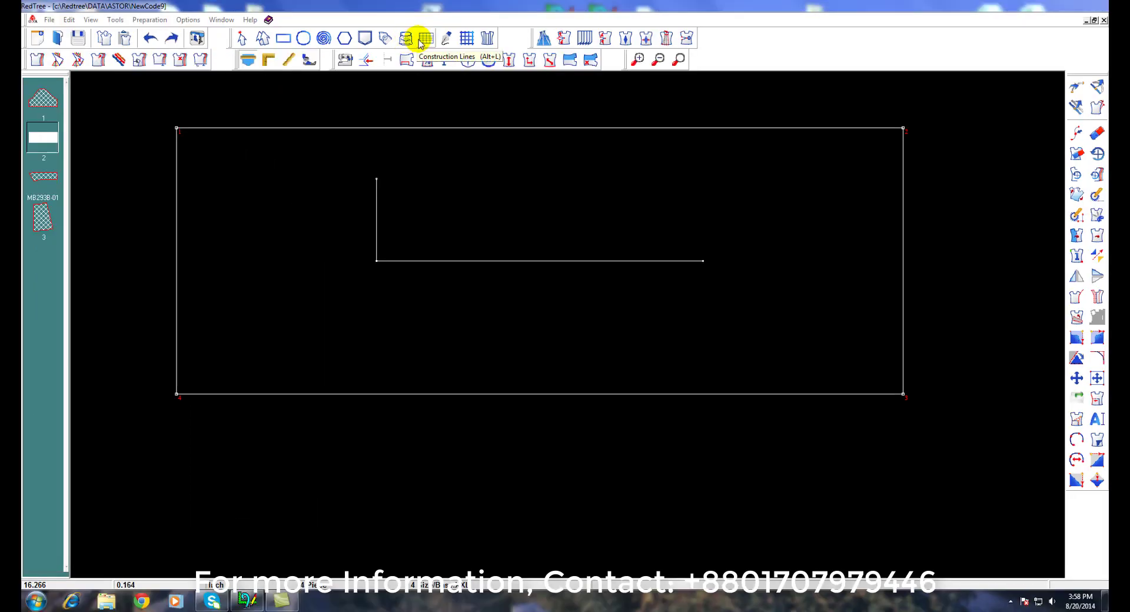
# Step: Add construction lines to the rectangle at 5.5 vertical and 2, 10, 16 horizontal
pyautogui.click(420, 42)
pyautogui.click(359, 180)
pyautogui.write('5.5')
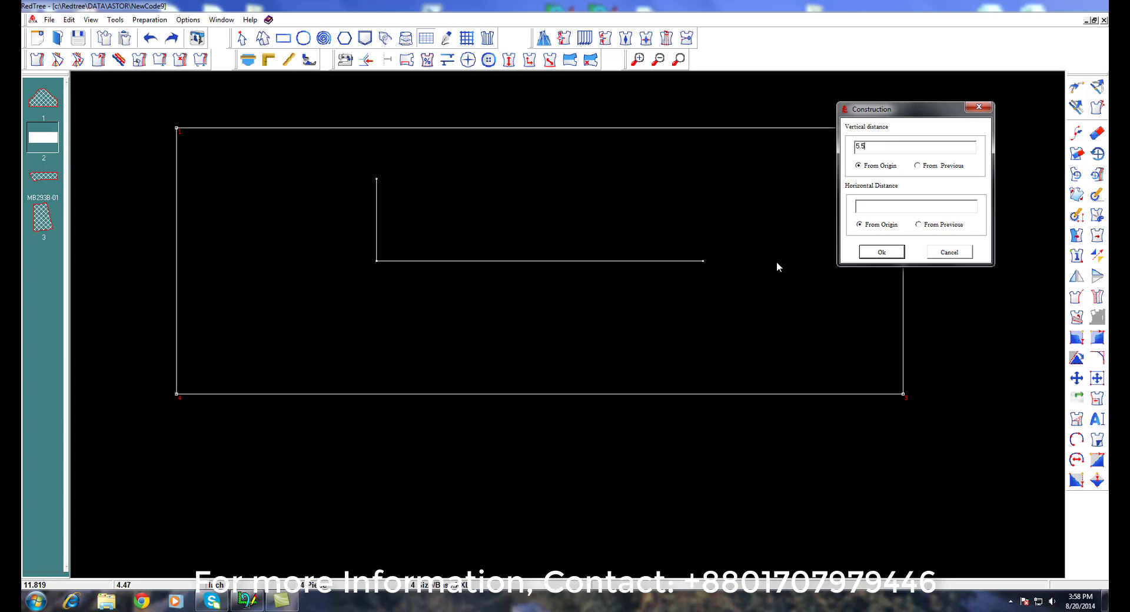
pyautogui.click(860, 210)
pyautogui.write('2')
pyautogui.write('.10')
pyautogui.write(',10,1')
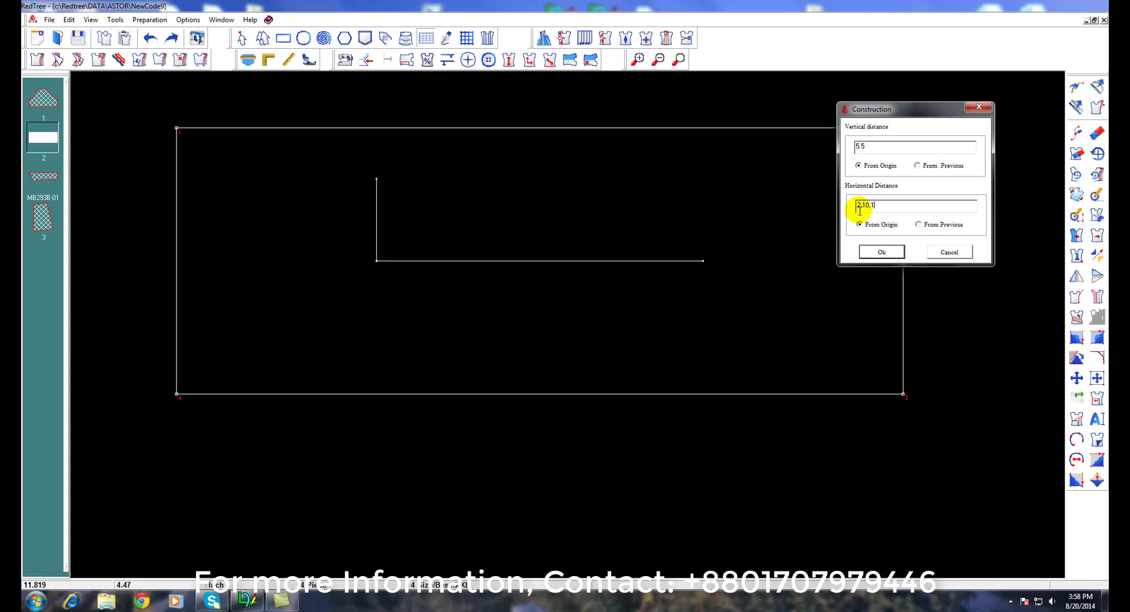
pyautogui.write('6')
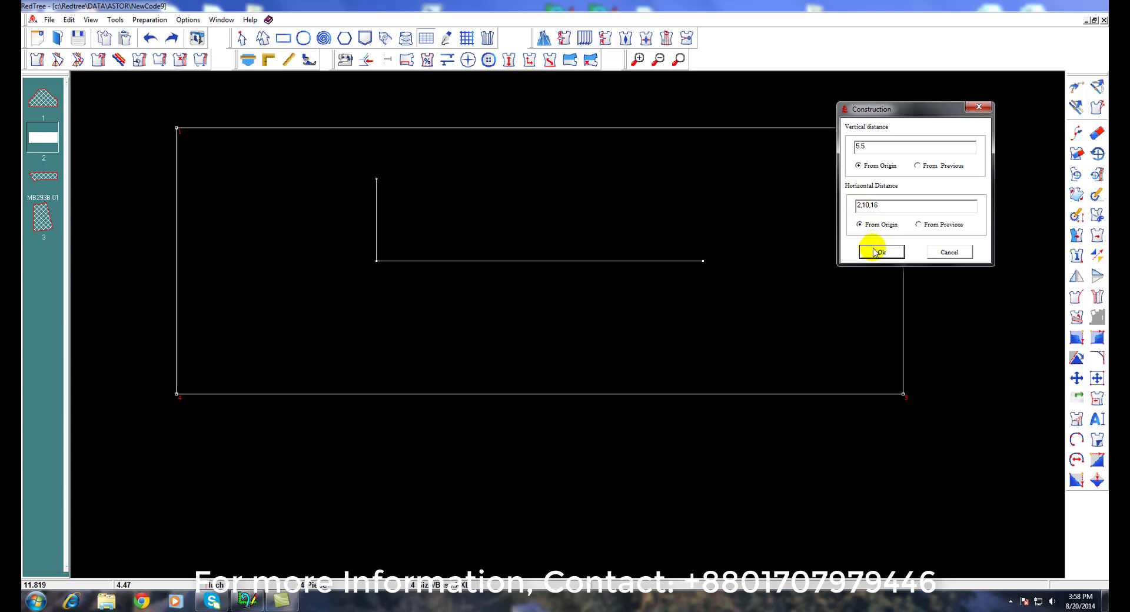
pyautogui.click(875, 252)
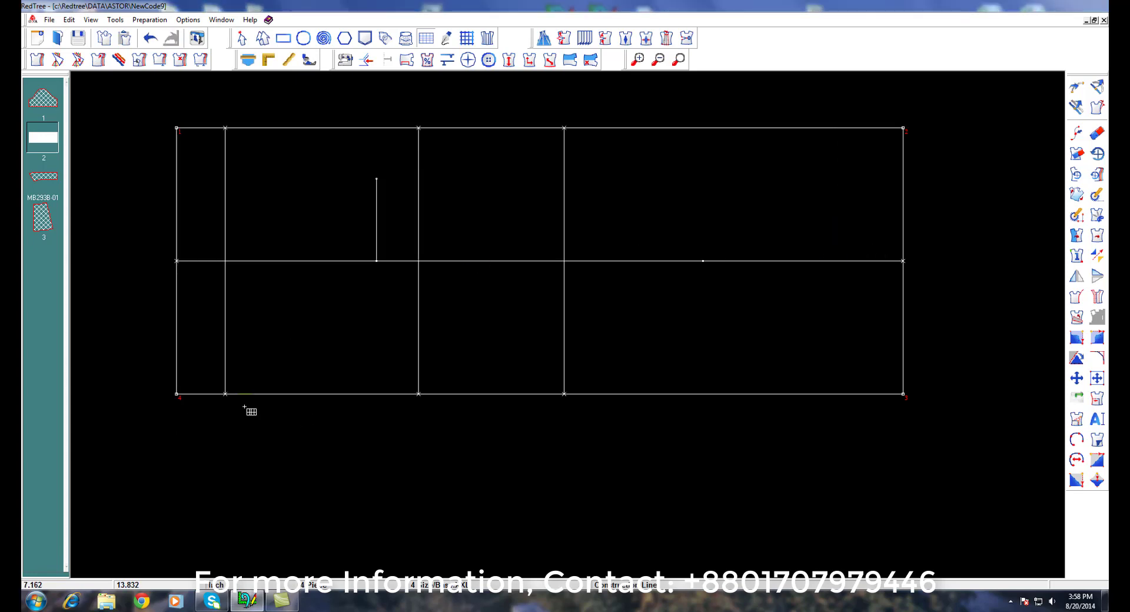
# Step: Measure point to point from the top-left corner to the first vertical line (2 across)
pyautogui.click(249, 68)
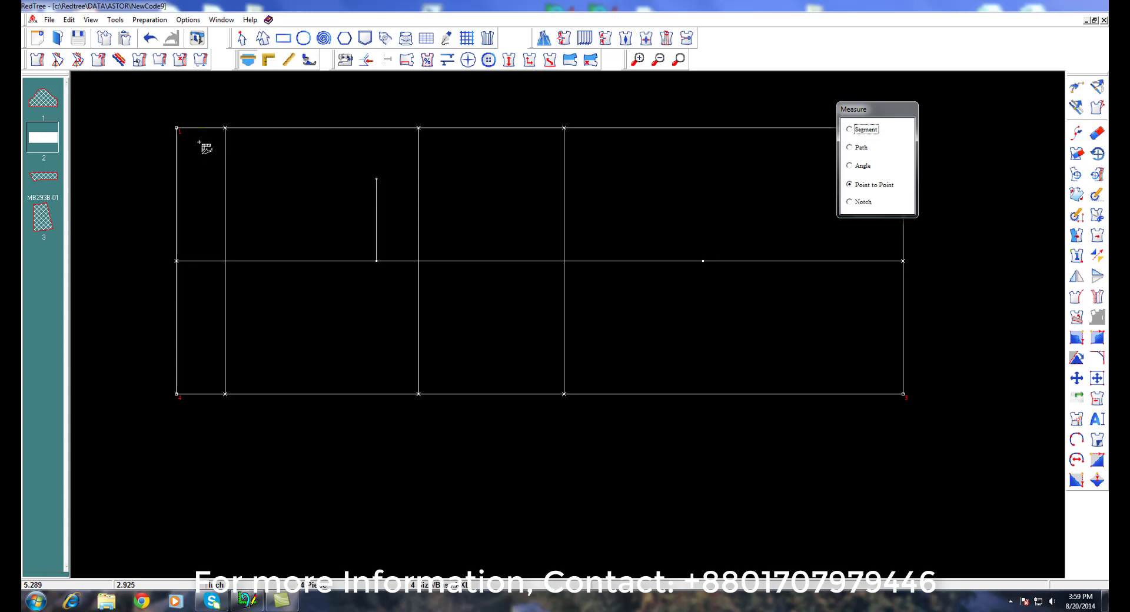
pyautogui.click(177, 127)
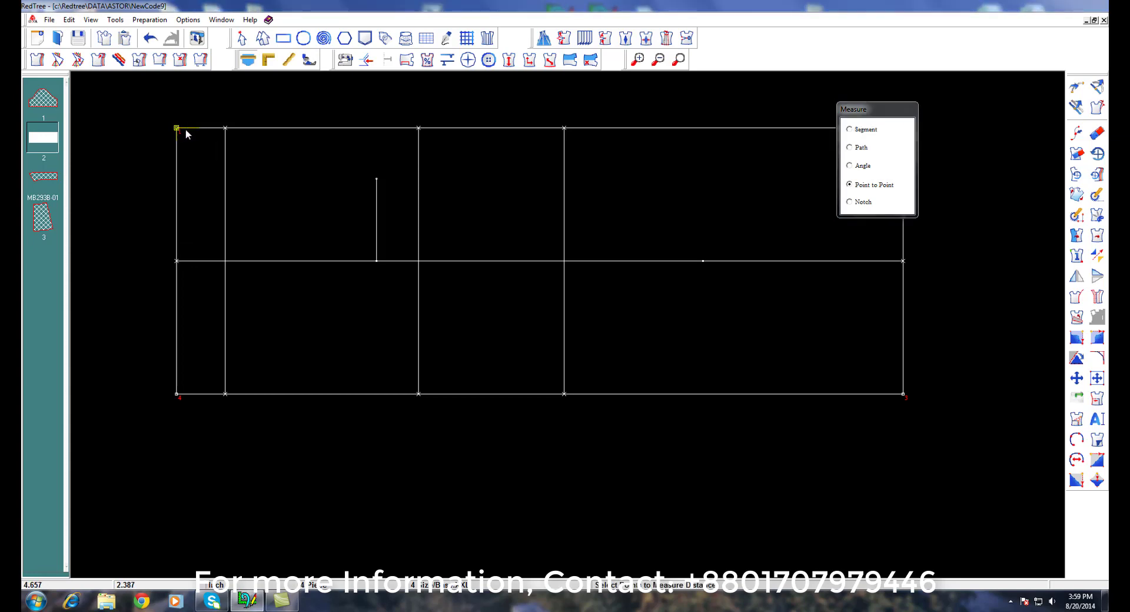
pyautogui.click(226, 127)
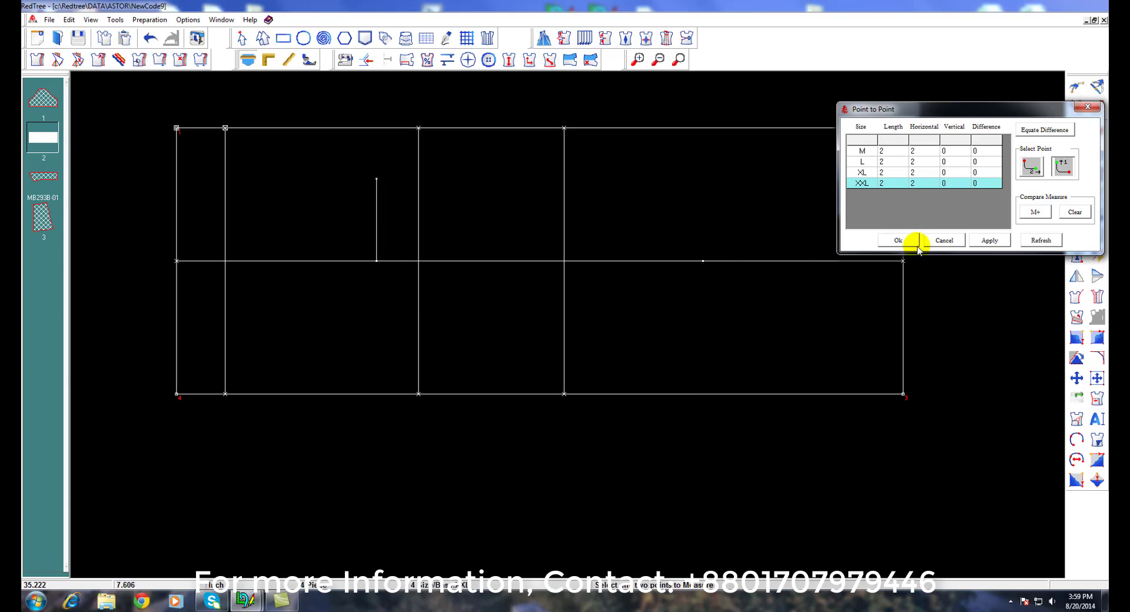
pyautogui.click(897, 240)
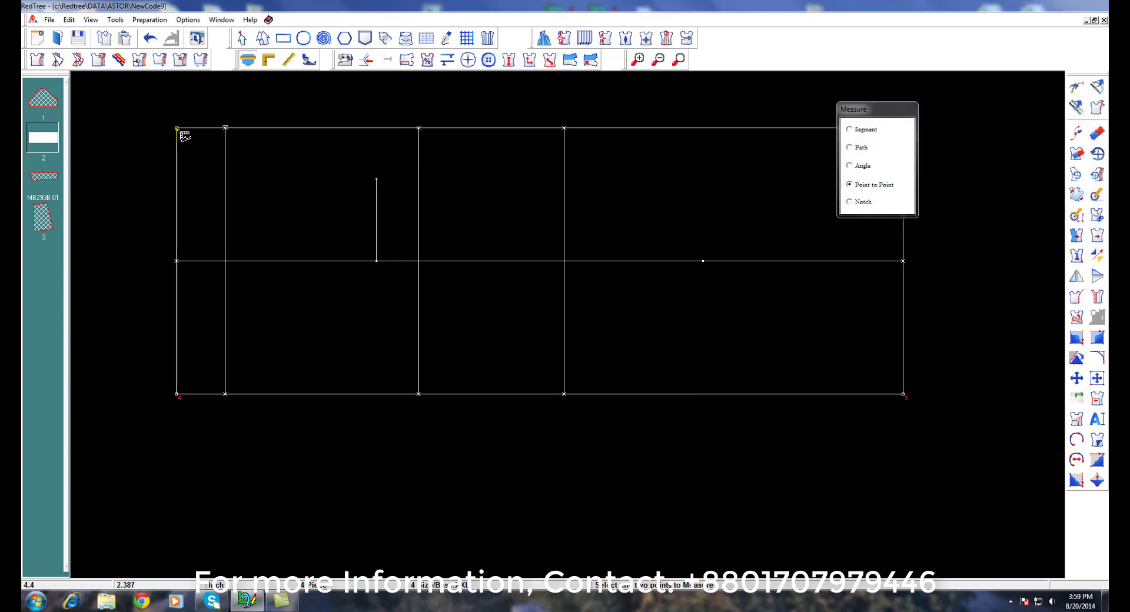
pyautogui.click(177, 128)
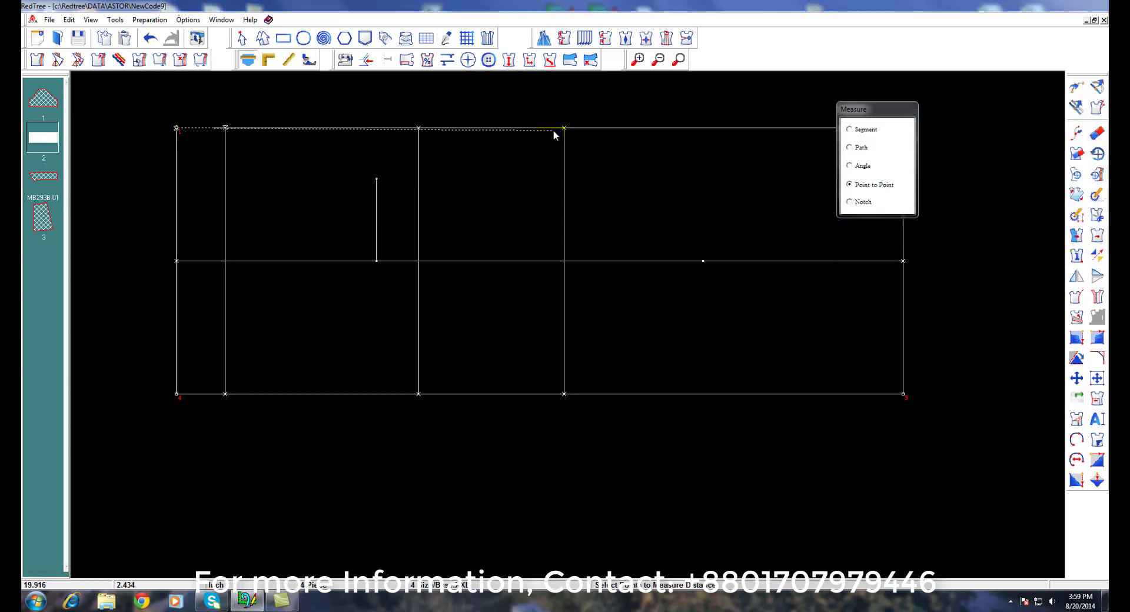
pyautogui.click(564, 129)
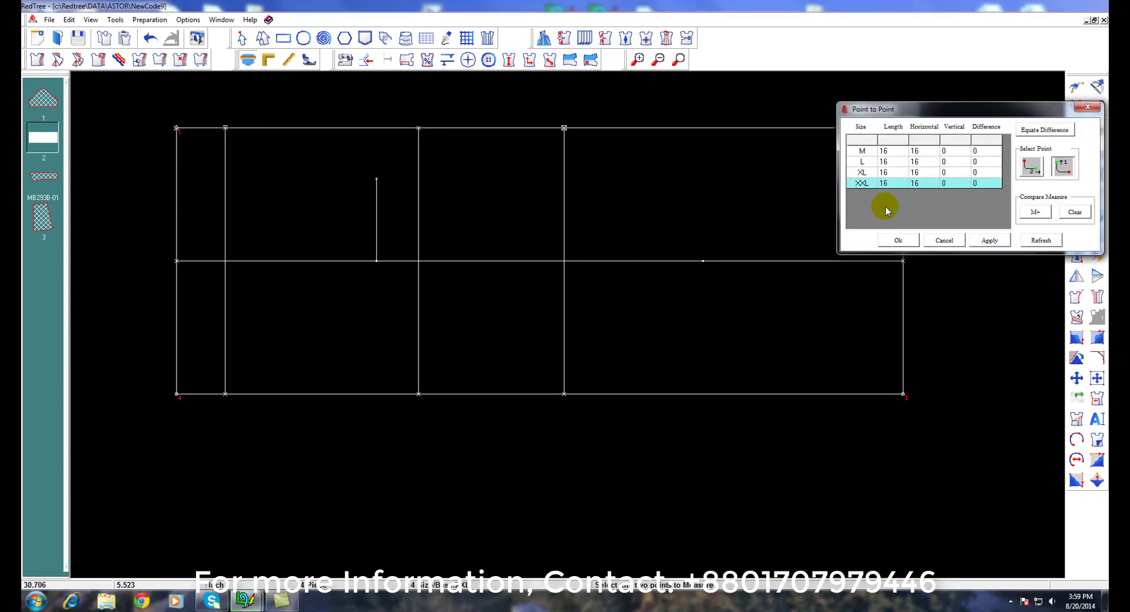
pyautogui.click(899, 241)
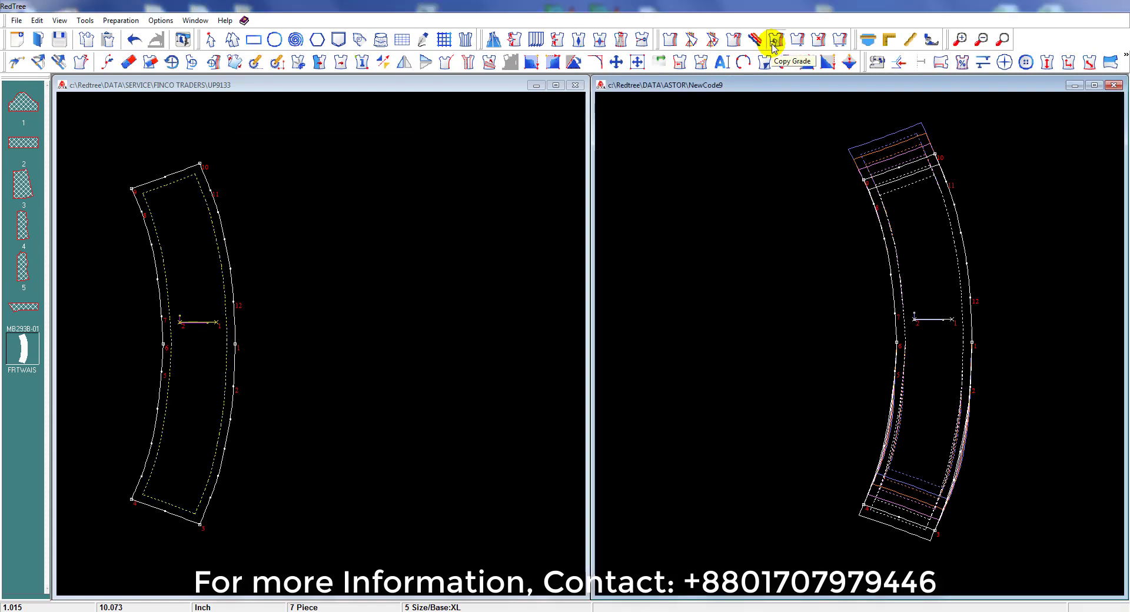
# Step: Save the waistband point's grade values as a GradeValues file named WB, then close the grade table
pyautogui.click(774, 42)
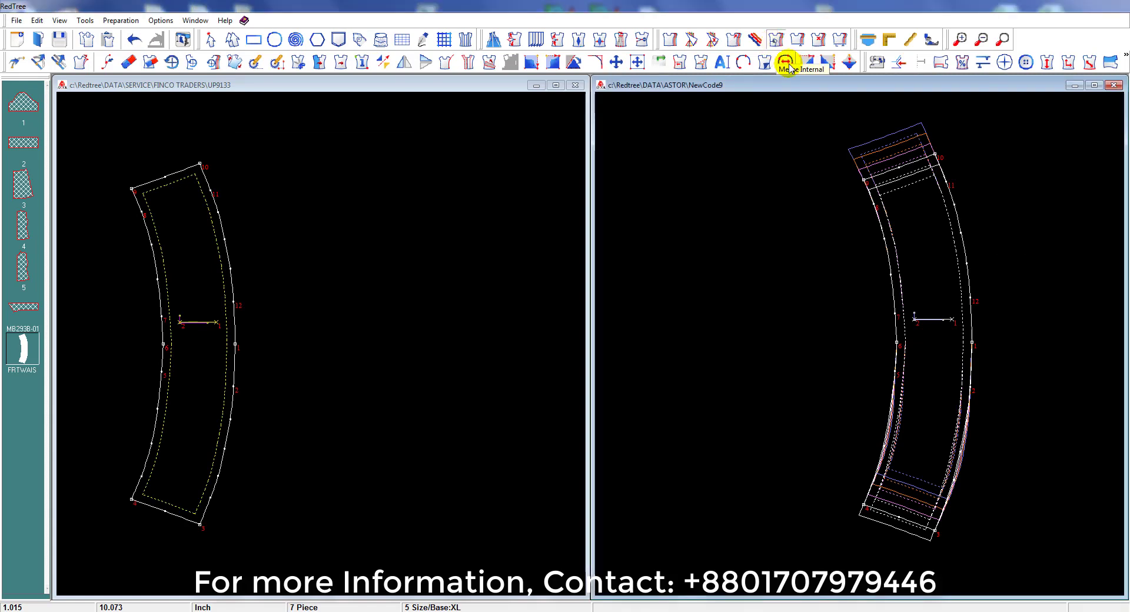
pyautogui.click(935, 155)
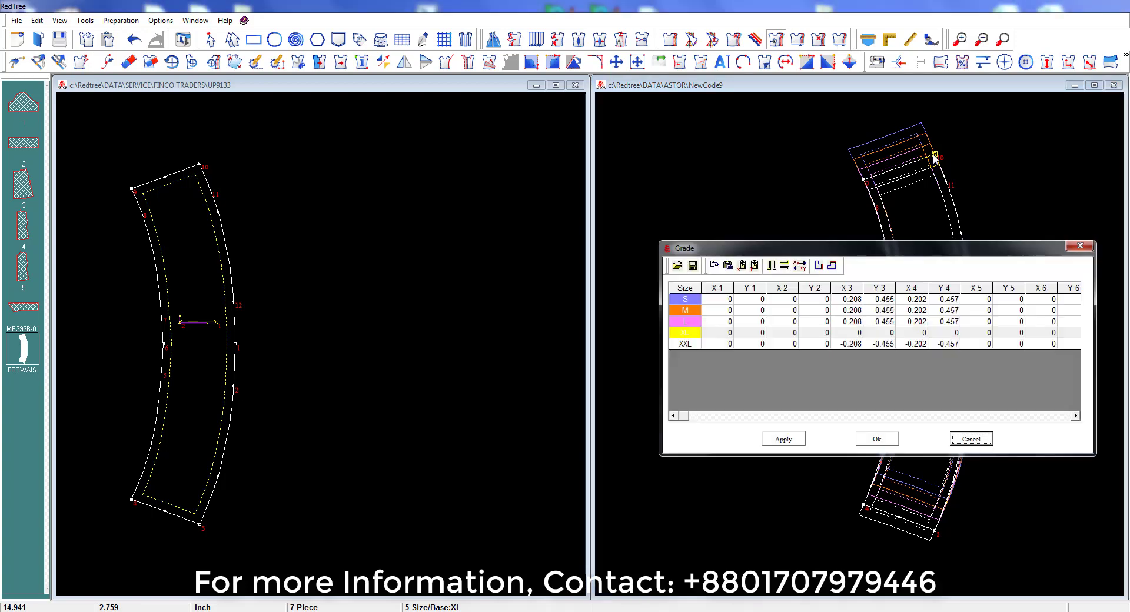
pyautogui.click(693, 266)
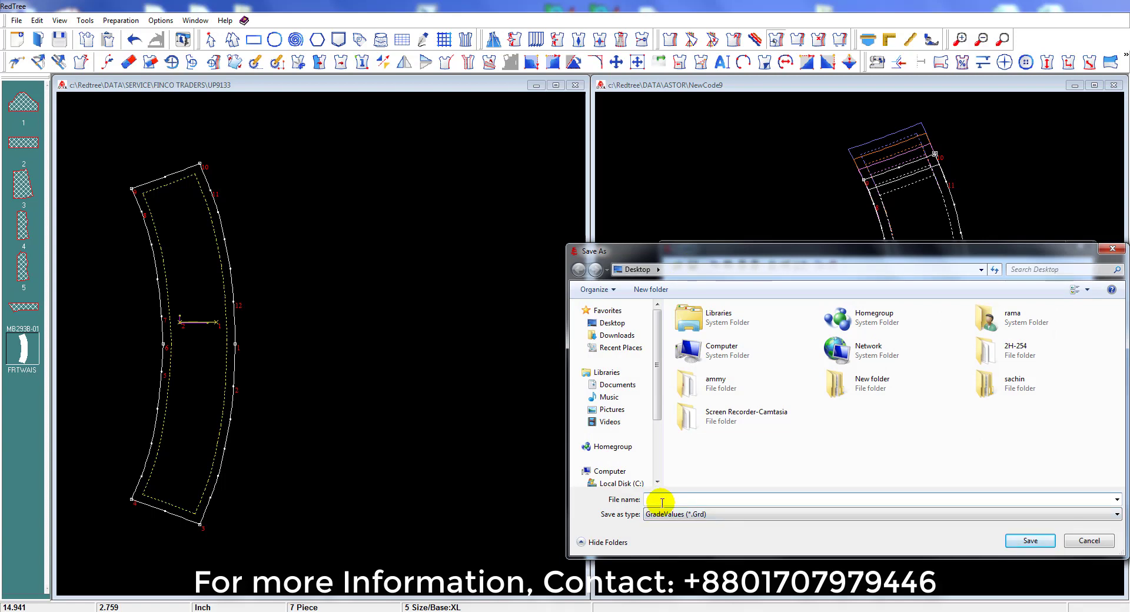
pyautogui.write('w')
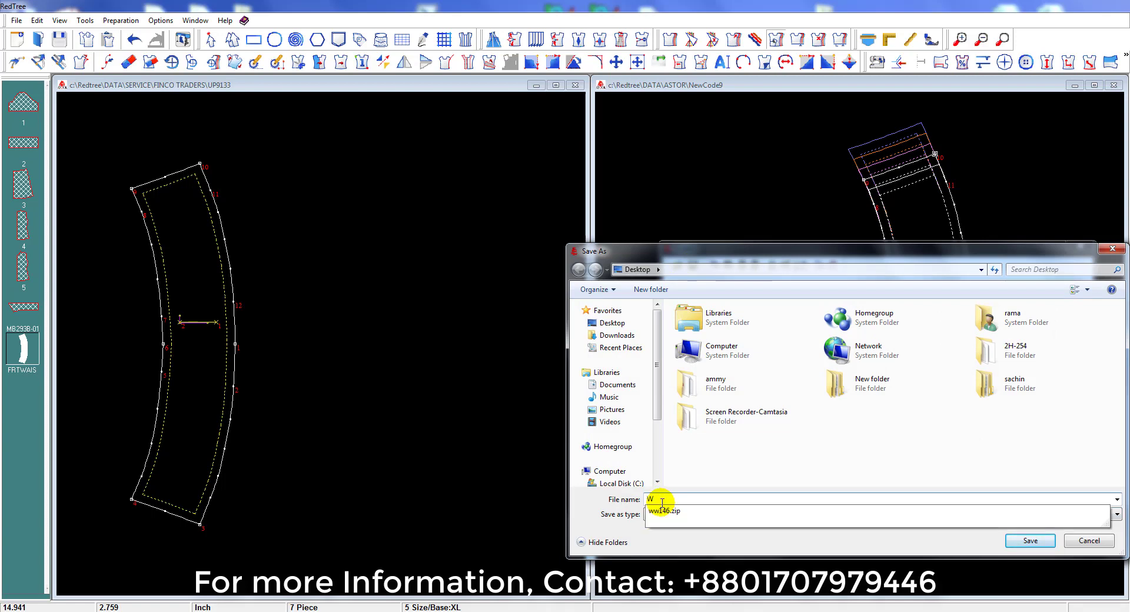
pyautogui.write('B')
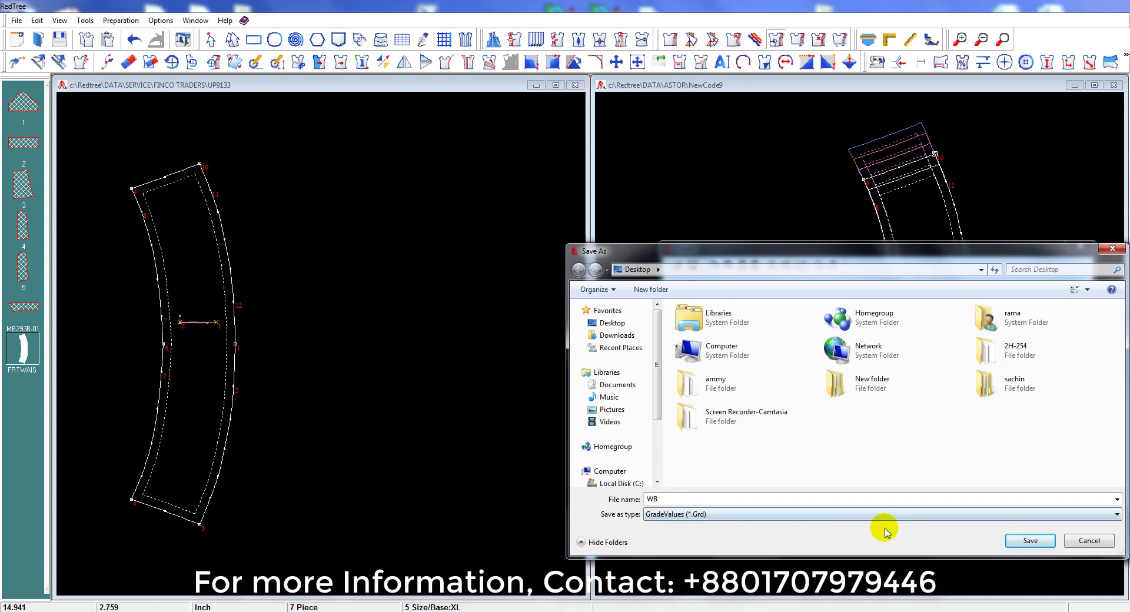
pyautogui.click(1045, 540)
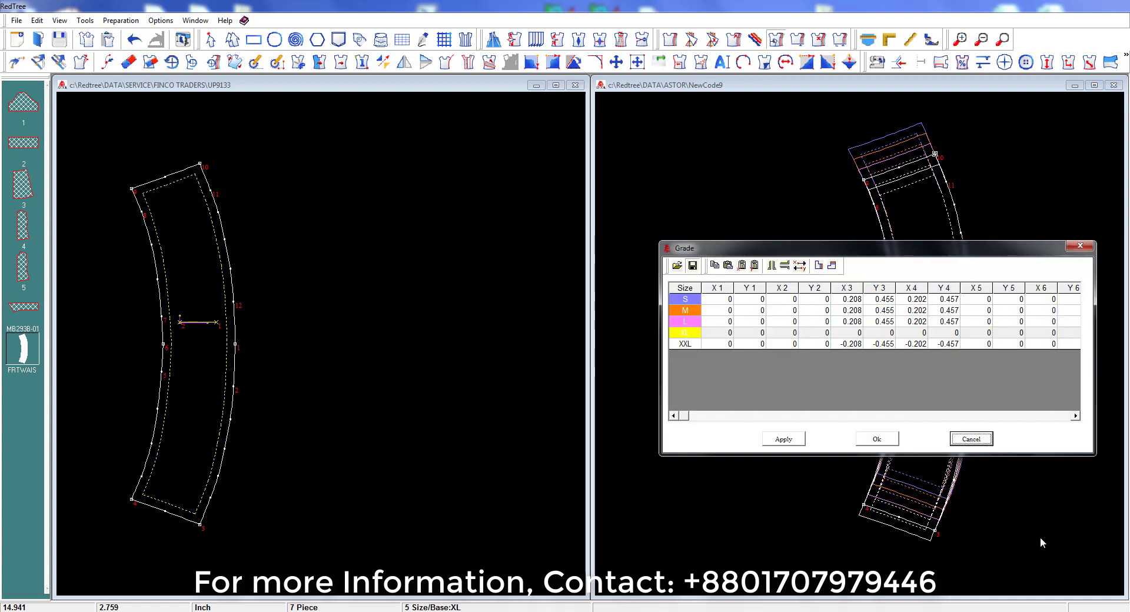
pyautogui.click(984, 438)
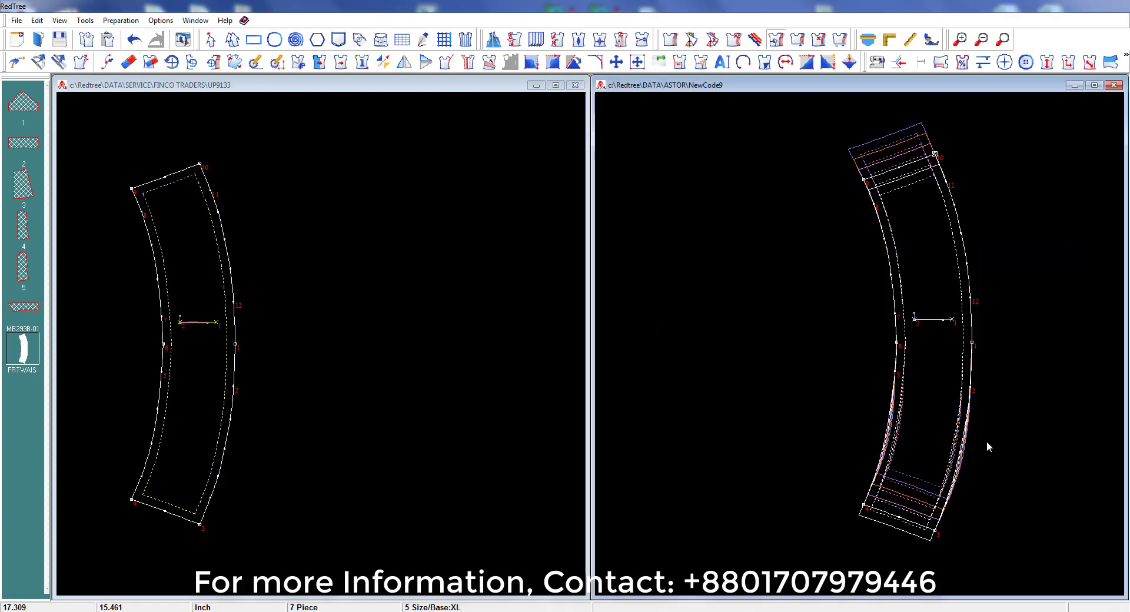
# Step: Load WB.Grd into the grade table and apply it to the left waistband piece
pyautogui.click(272, 65)
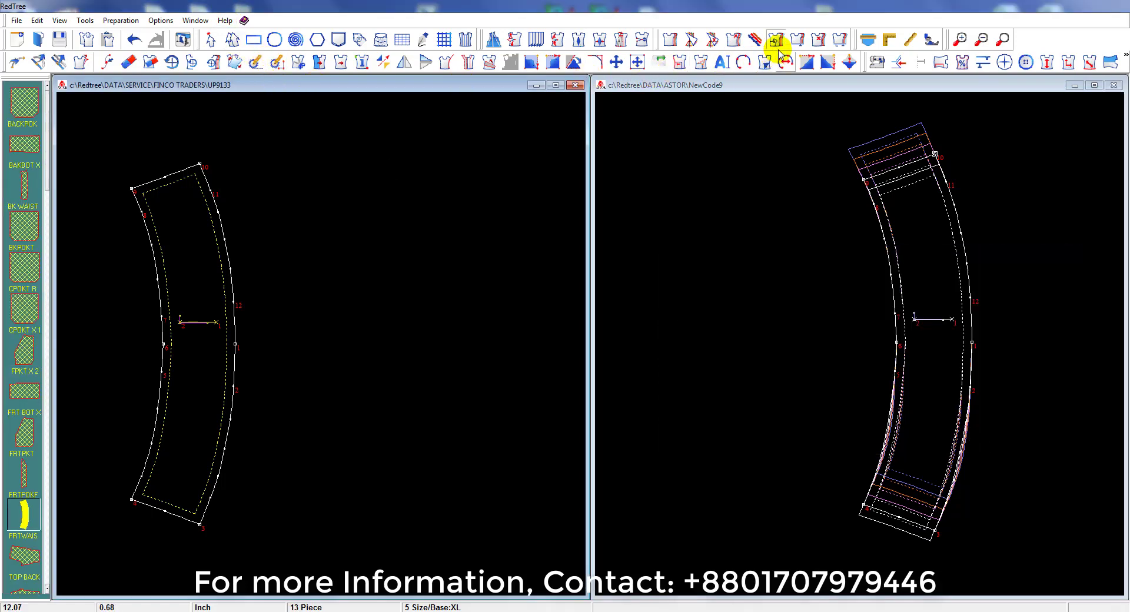
pyautogui.click(200, 165)
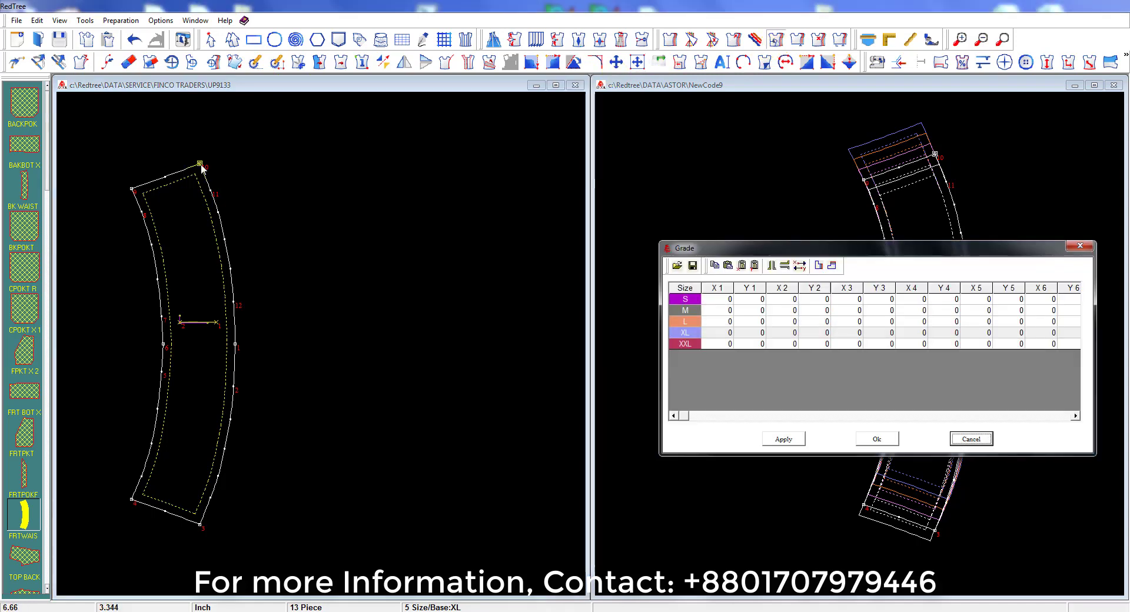
pyautogui.click(675, 267)
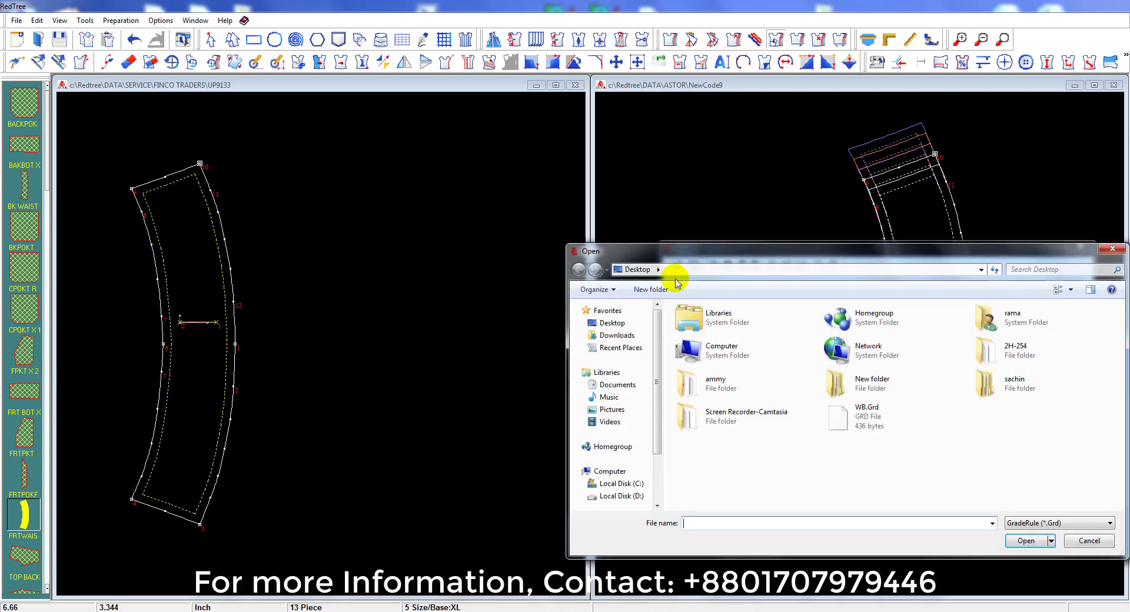
pyautogui.click(824, 417)
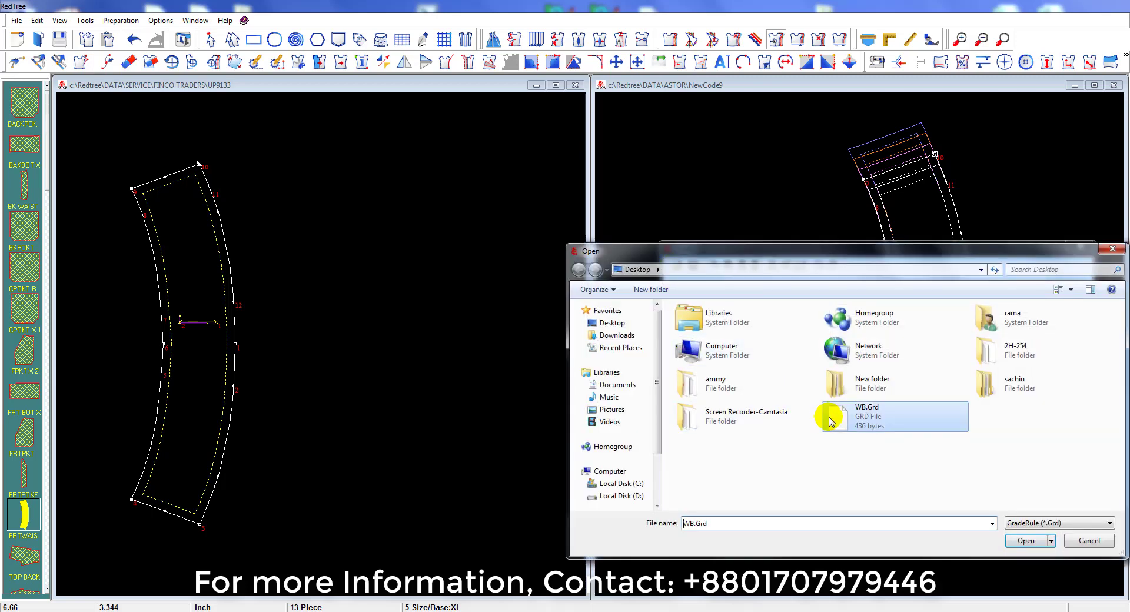
pyautogui.click(1028, 540)
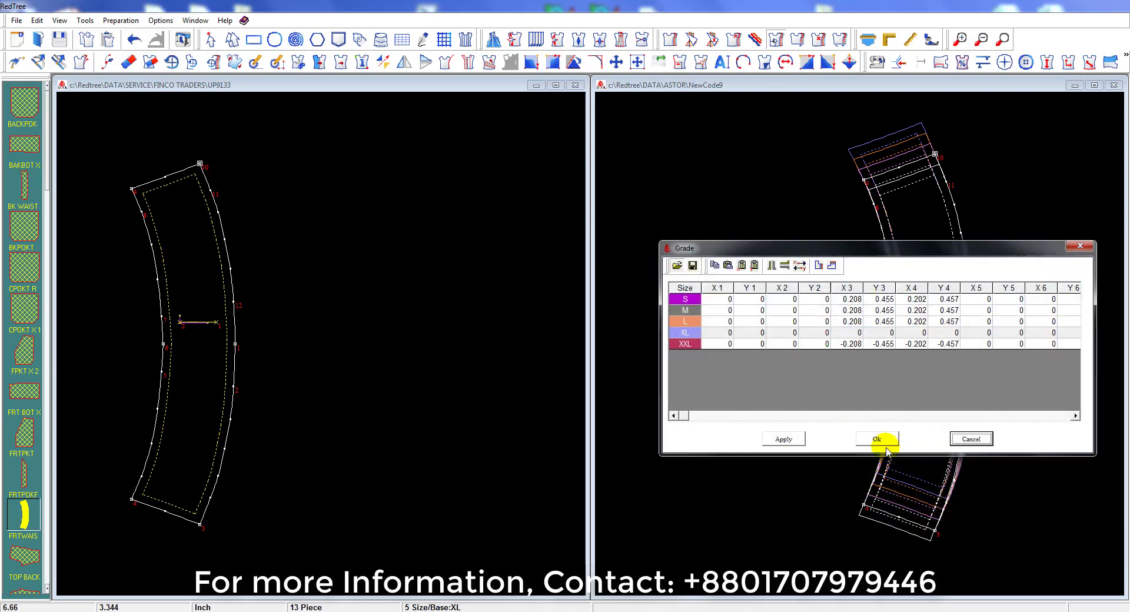
pyautogui.click(877, 439)
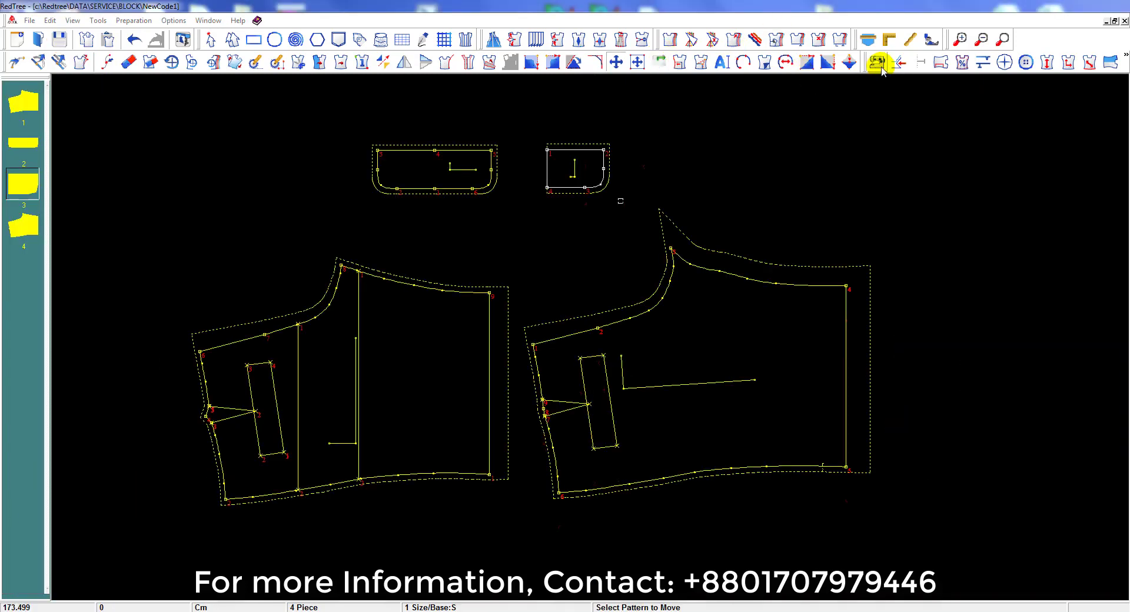
# Step: Make the left piece's top-right and bottom-right corners Normal corners
pyautogui.click(898, 64)
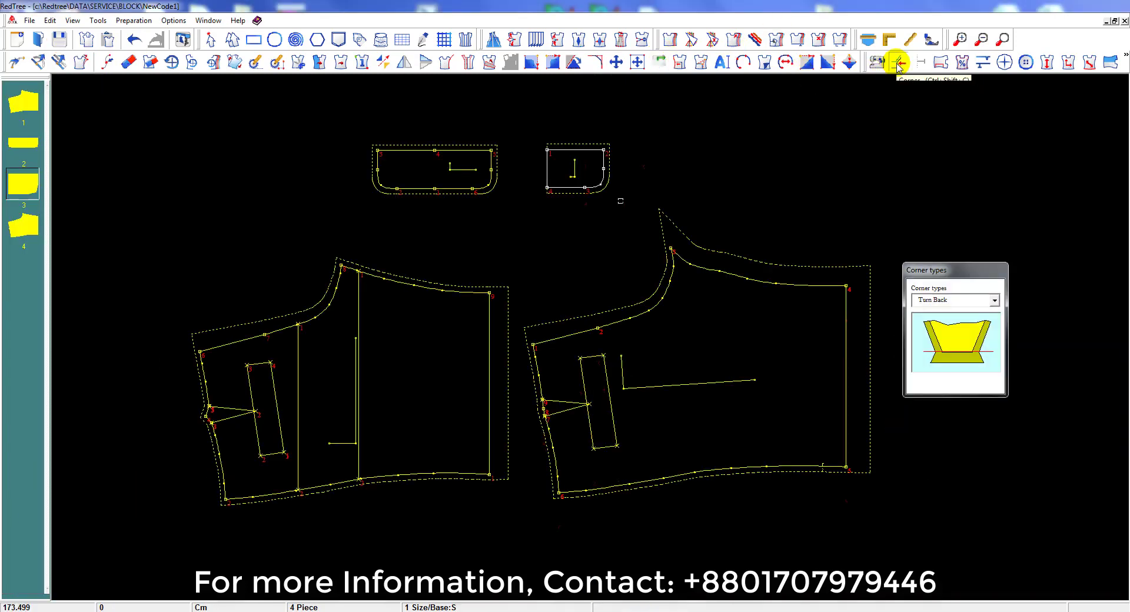
pyautogui.click(934, 301)
pyautogui.click(931, 312)
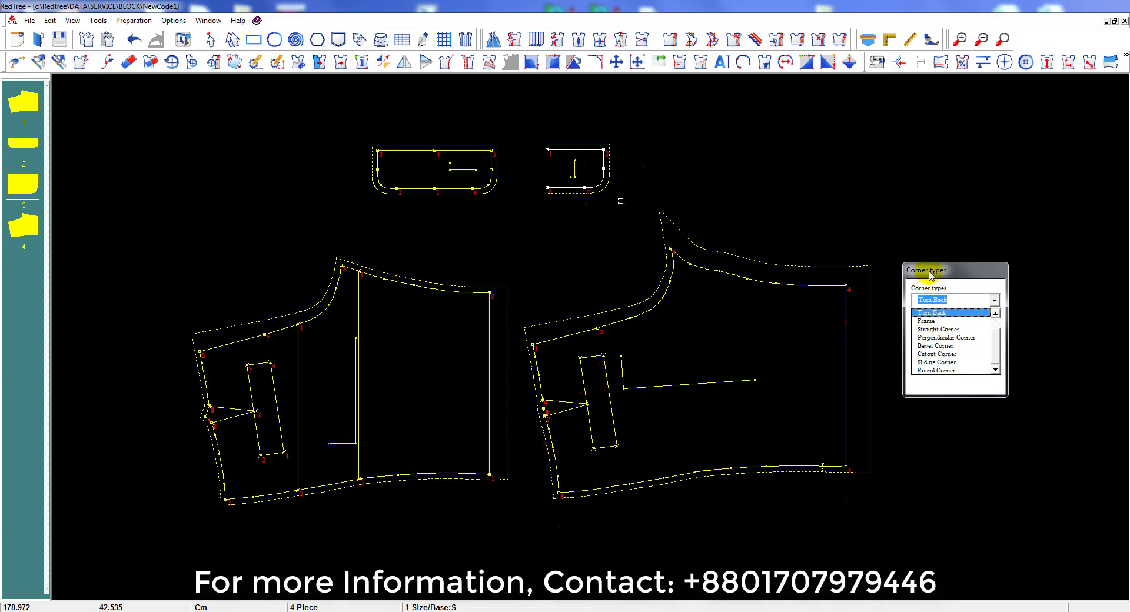
pyautogui.moveTo(941, 270)
pyautogui.mouseDown()
pyautogui.moveTo(287, 249)
pyautogui.moveTo(216, 152)
pyautogui.mouseUp()
pyautogui.click(268, 171)
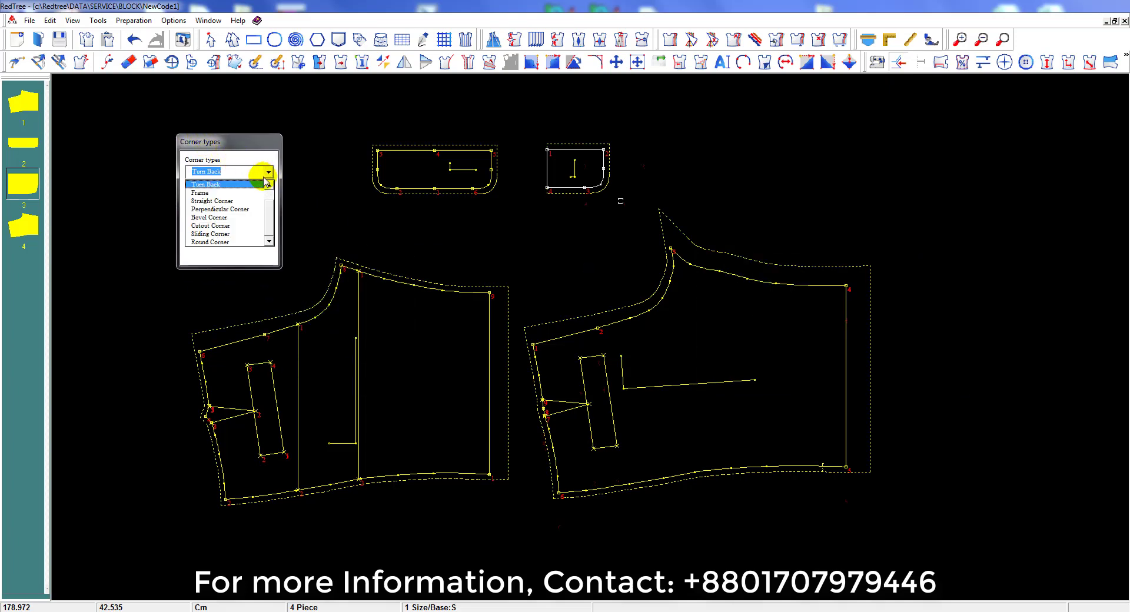
pyautogui.scroll(2, 247, 188)
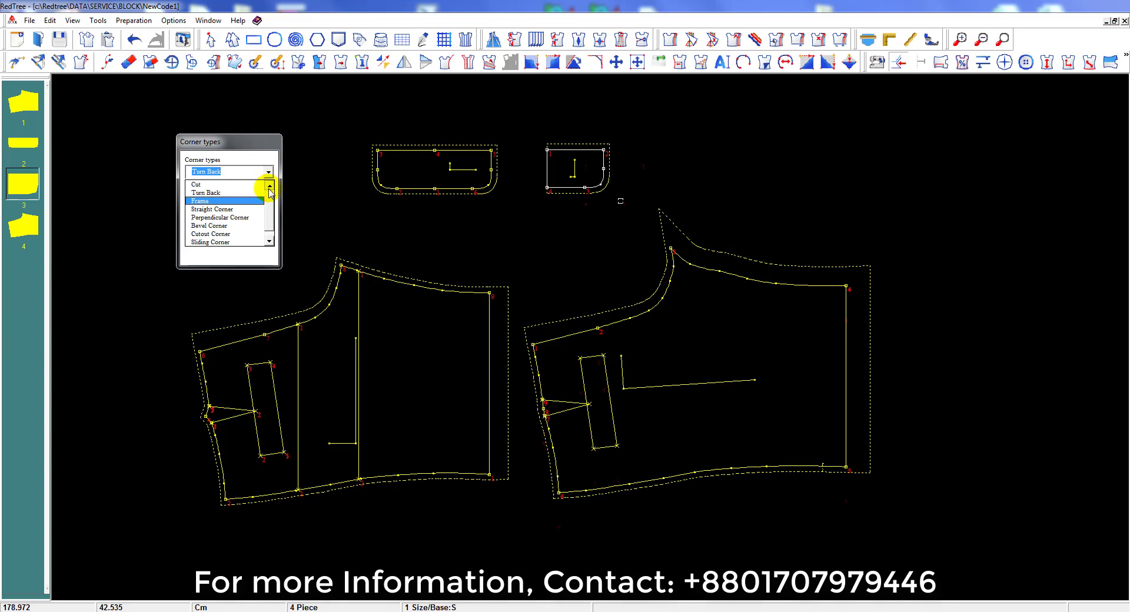
pyautogui.click(235, 190)
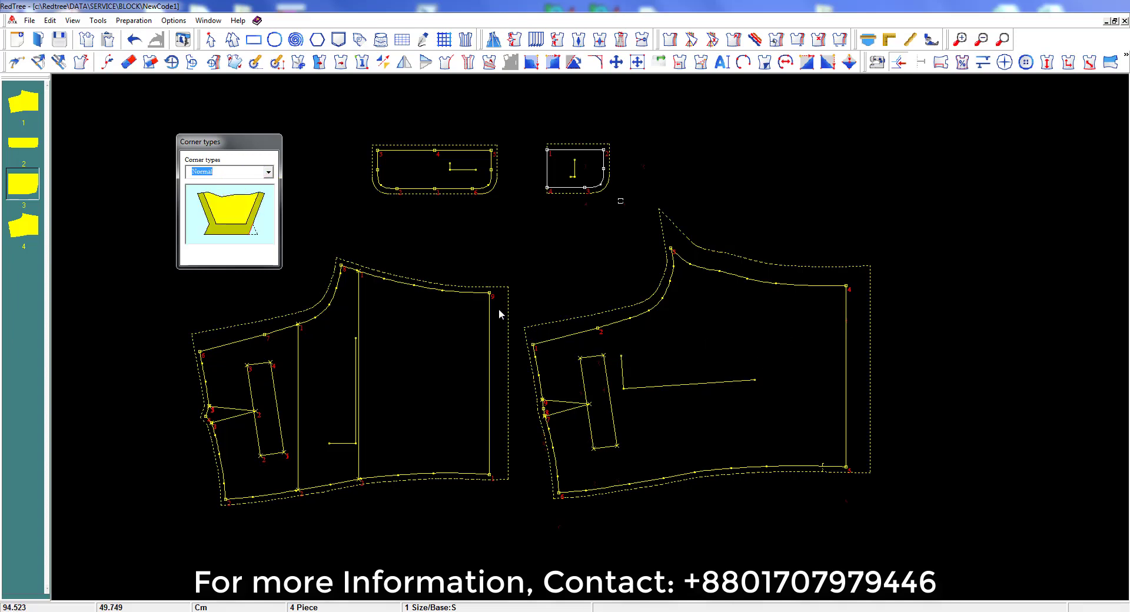
pyautogui.click(490, 294)
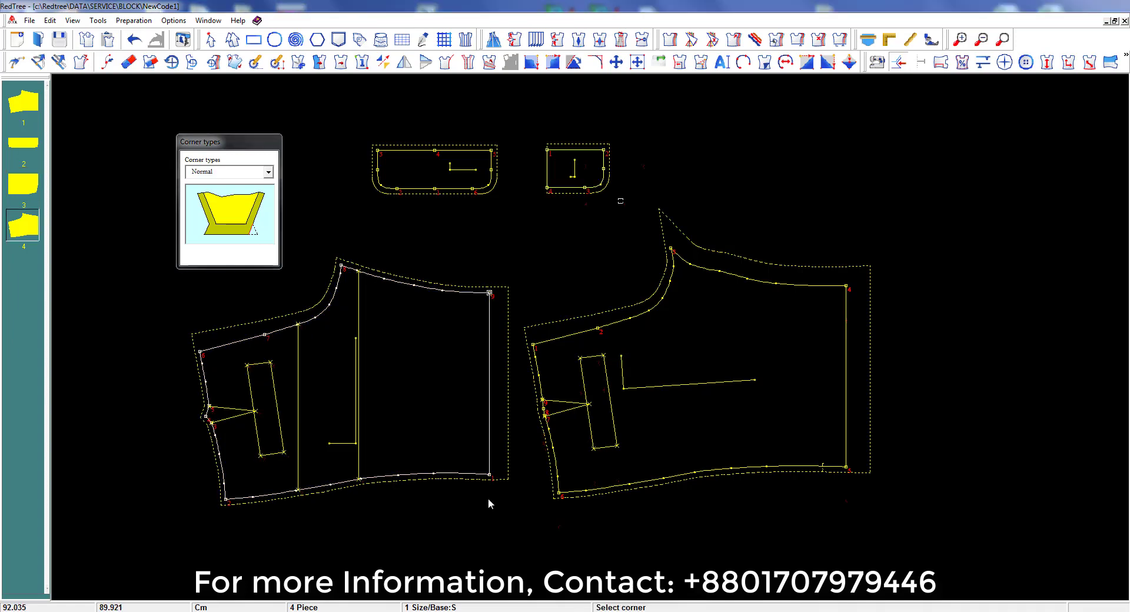
pyautogui.click(490, 474)
# Step: Give the right piece's top-left corner a Cut corner of length 3.971
pyautogui.click(268, 172)
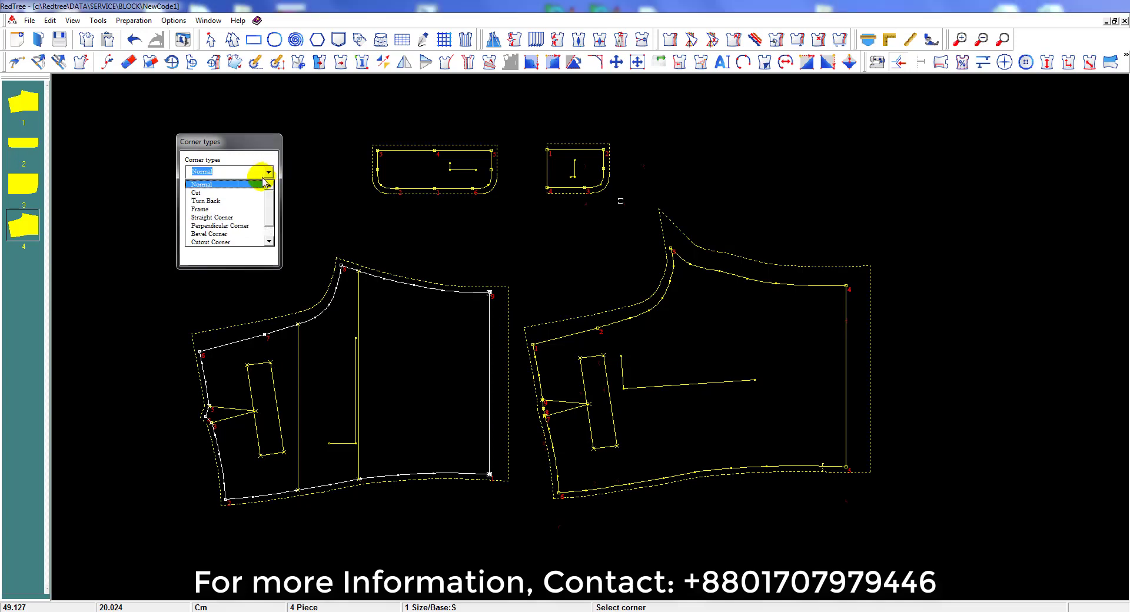
pyautogui.click(251, 189)
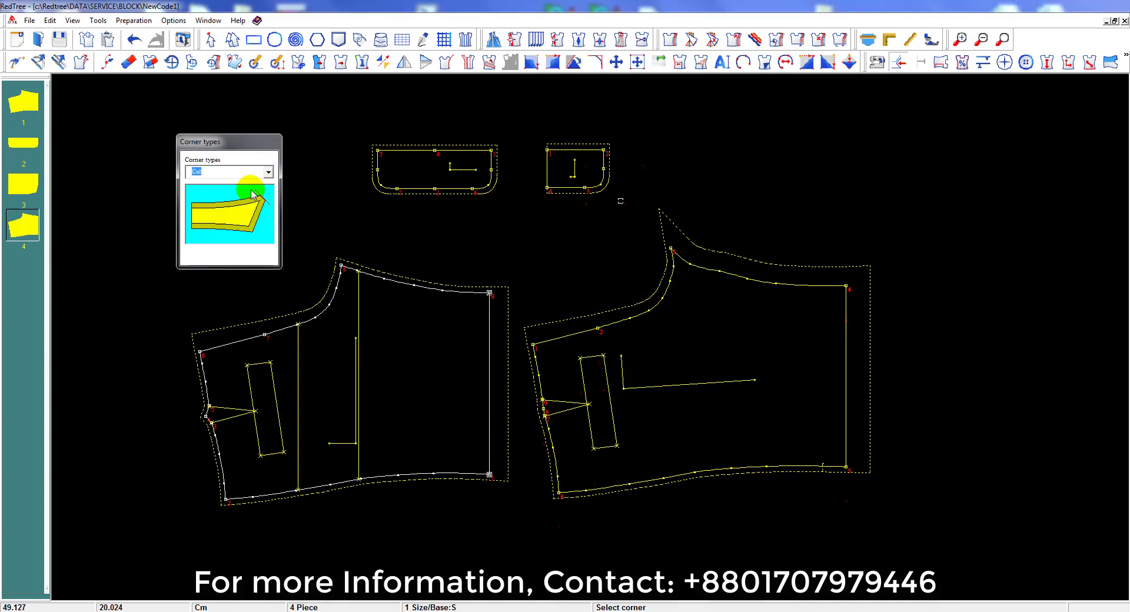
pyautogui.click(670, 249)
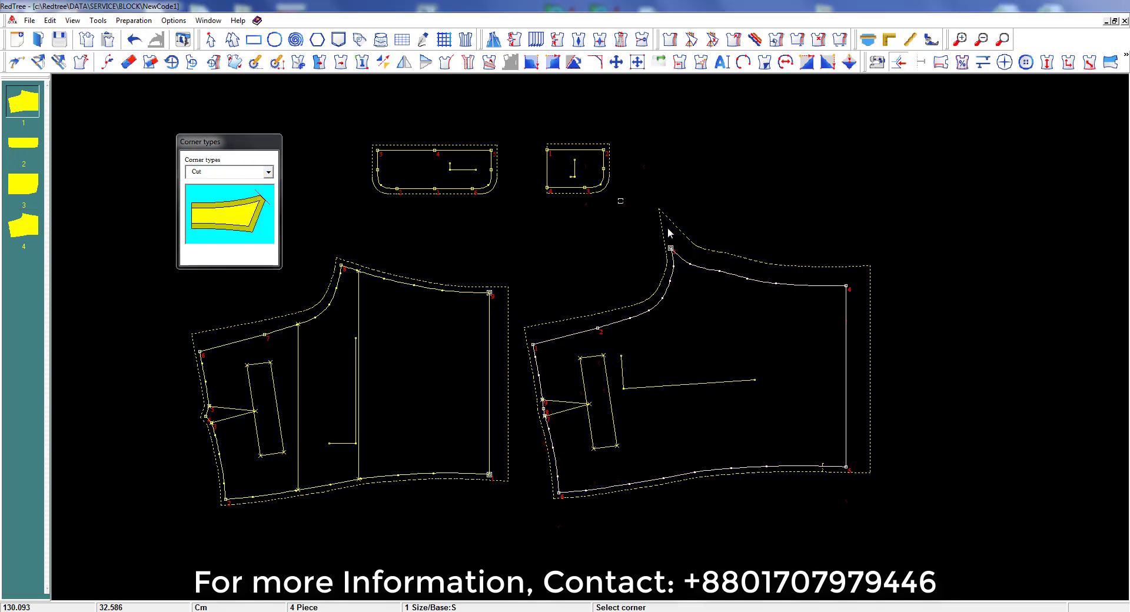
pyautogui.click(533, 346)
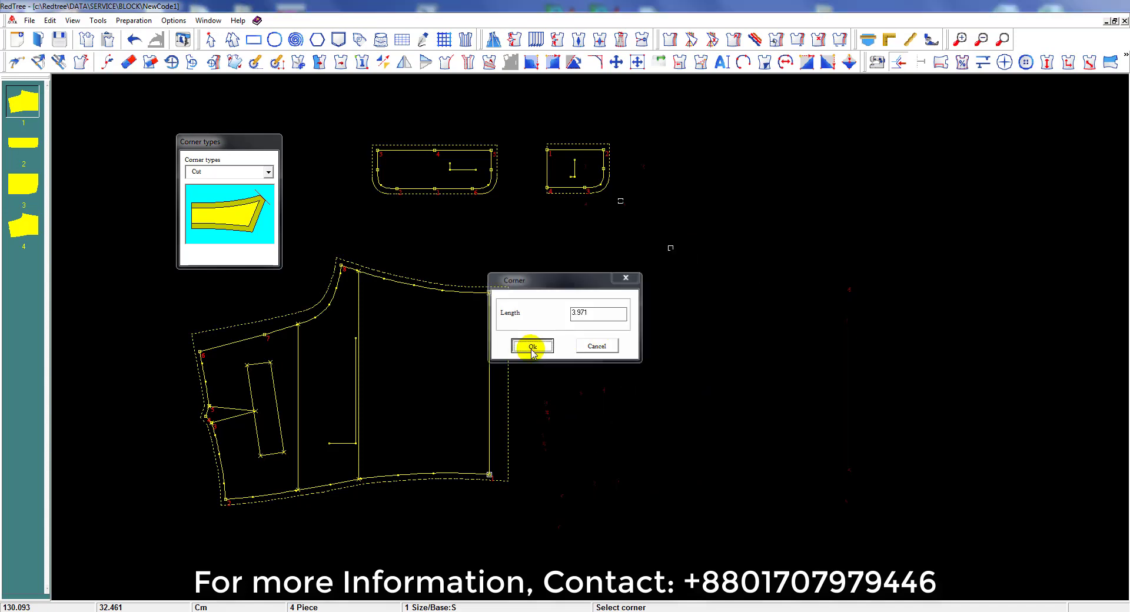
pyautogui.click(268, 172)
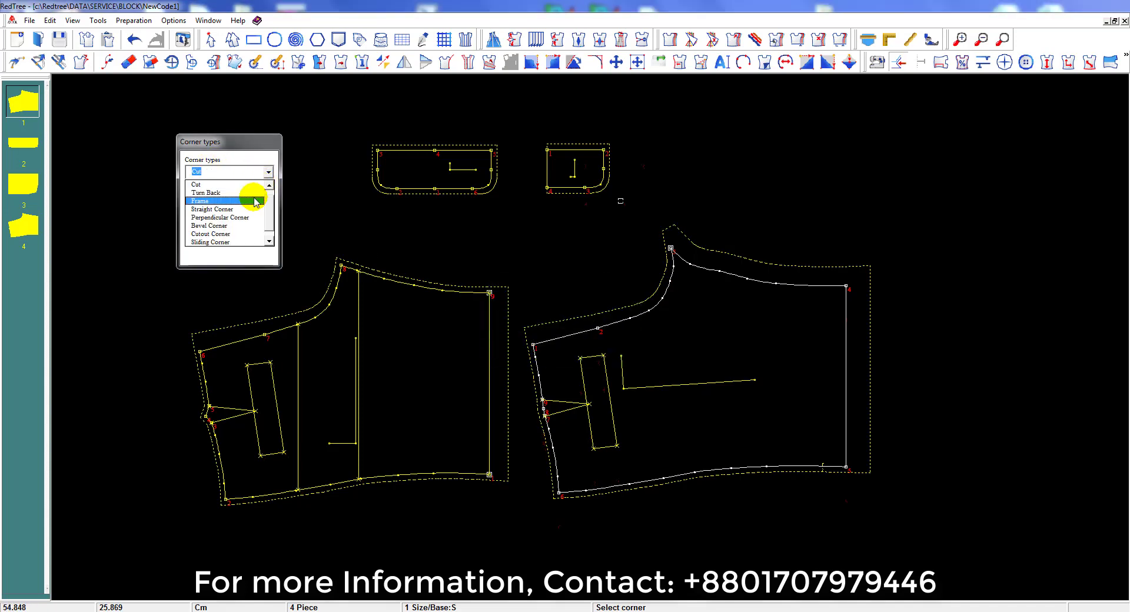
pyautogui.click(256, 201)
# Step: Frame the left piece's top corner and give its left-side corner a Straight corner toward the previous edge
pyautogui.click(341, 265)
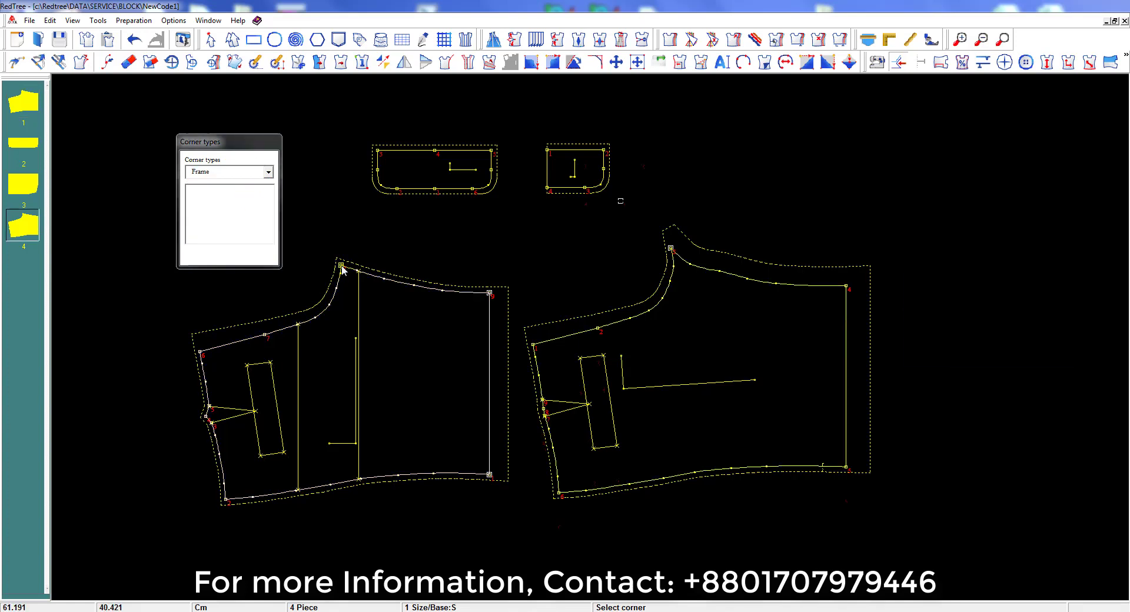
pyautogui.click(955, 355)
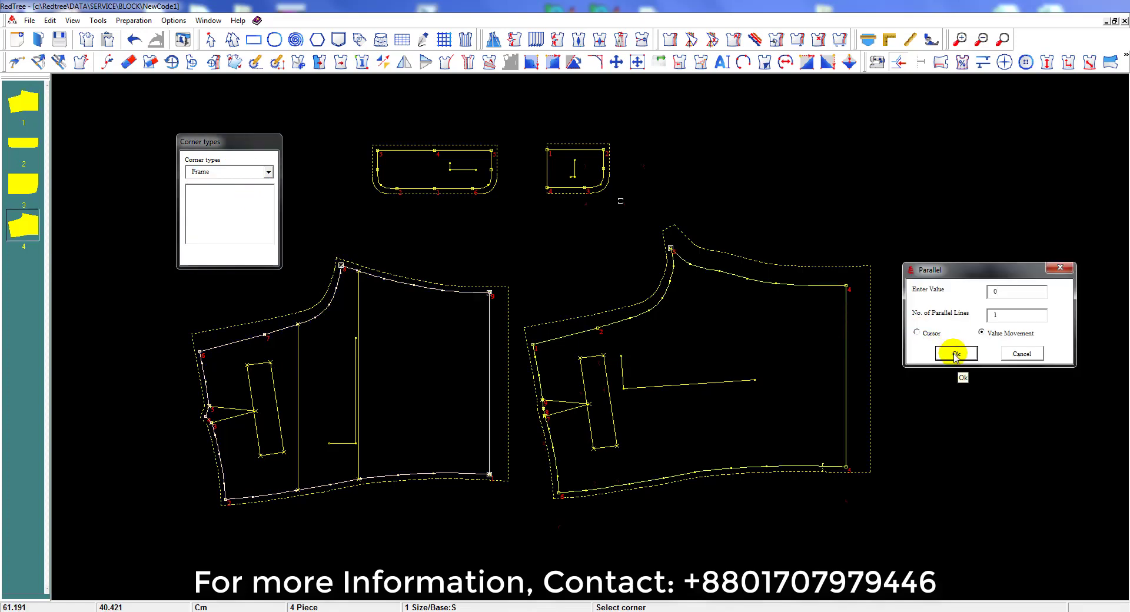
pyautogui.click(268, 172)
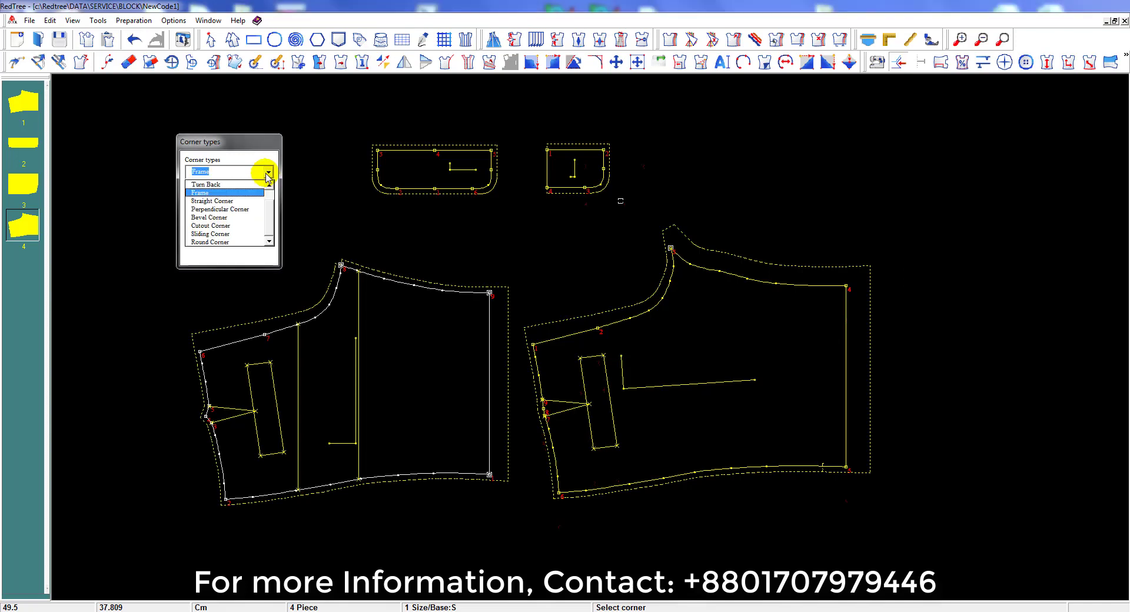
pyautogui.click(253, 201)
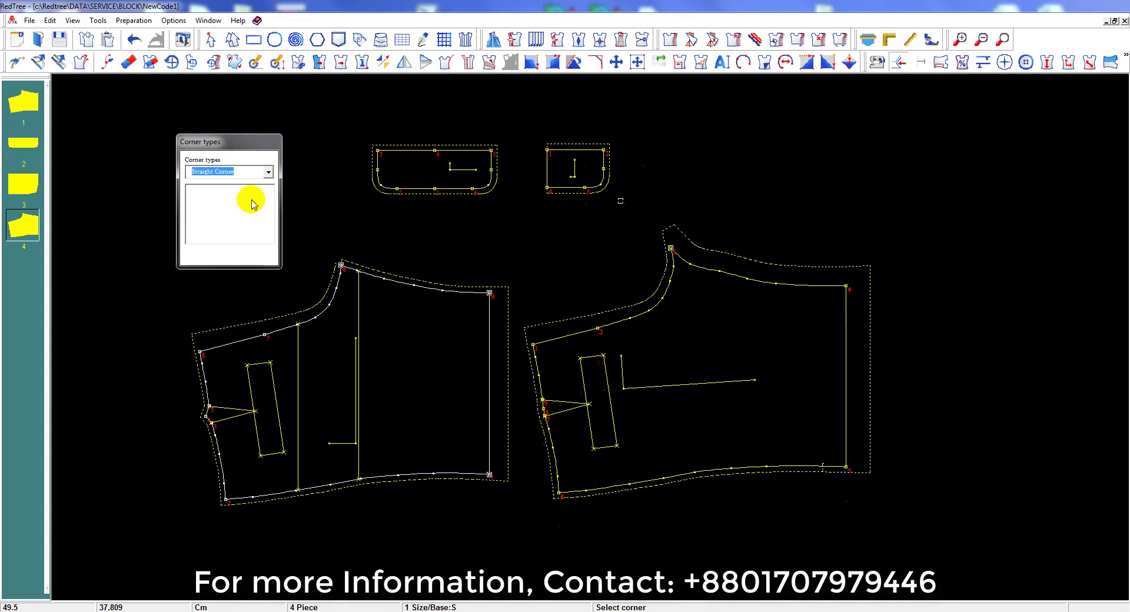
pyautogui.click(200, 352)
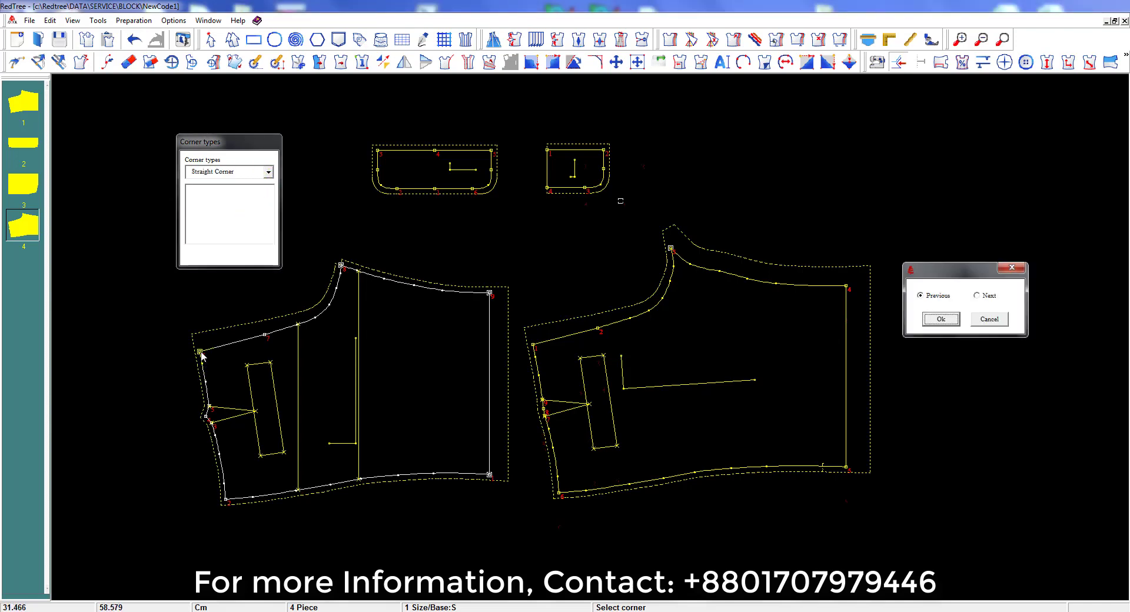
pyautogui.click(939, 321)
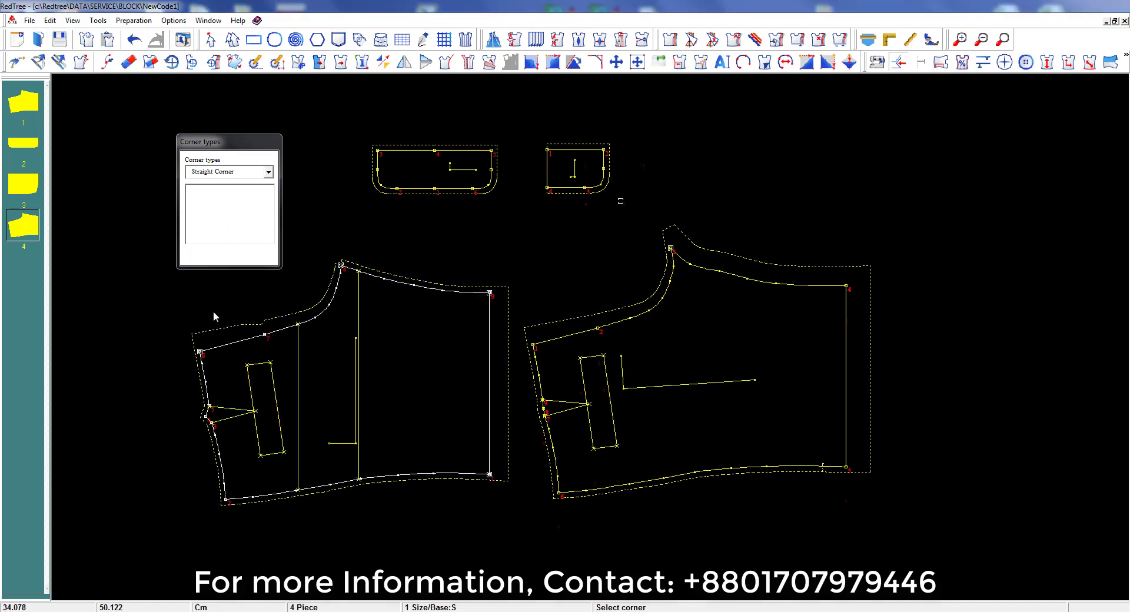
pyautogui.click(267, 172)
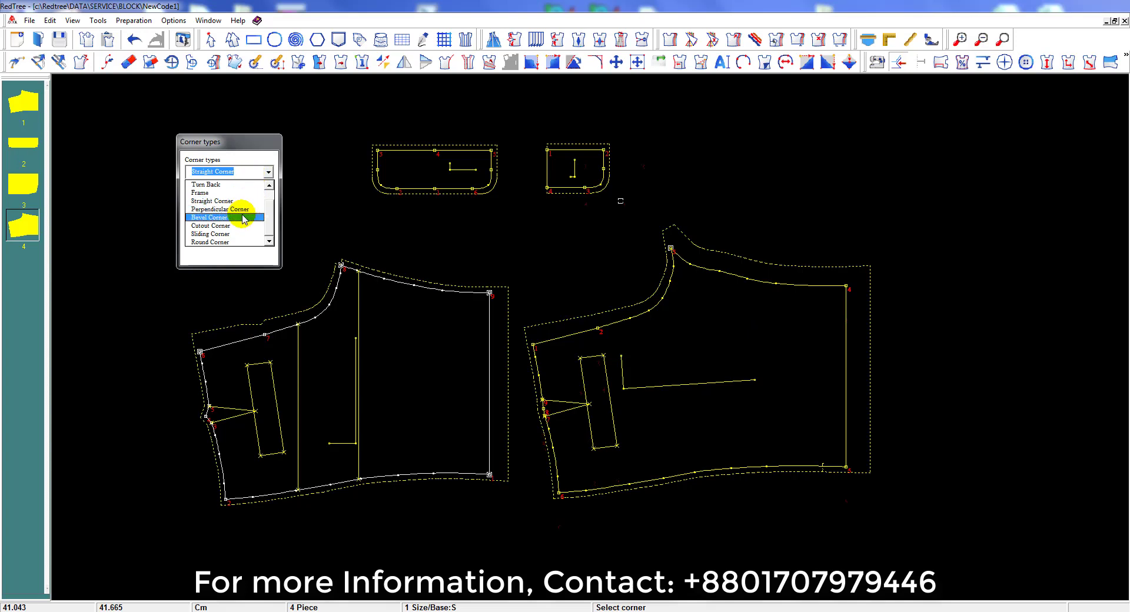
# Step: Bevel the first pocket piece's top-right corner and give the second small piece a Cutout corner
pyautogui.click(244, 218)
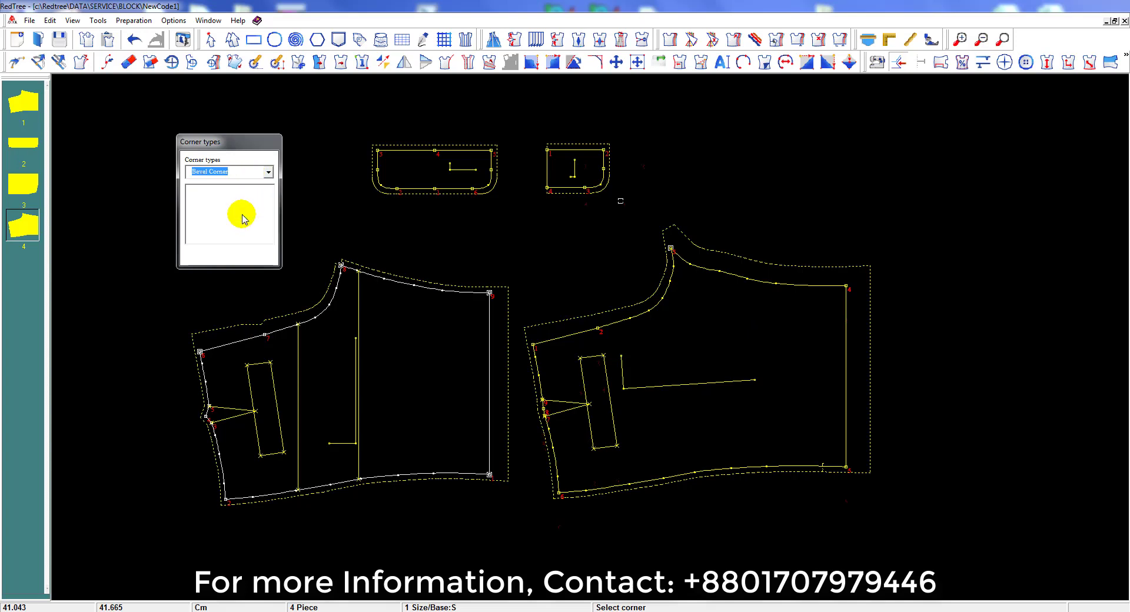
pyautogui.click(491, 151)
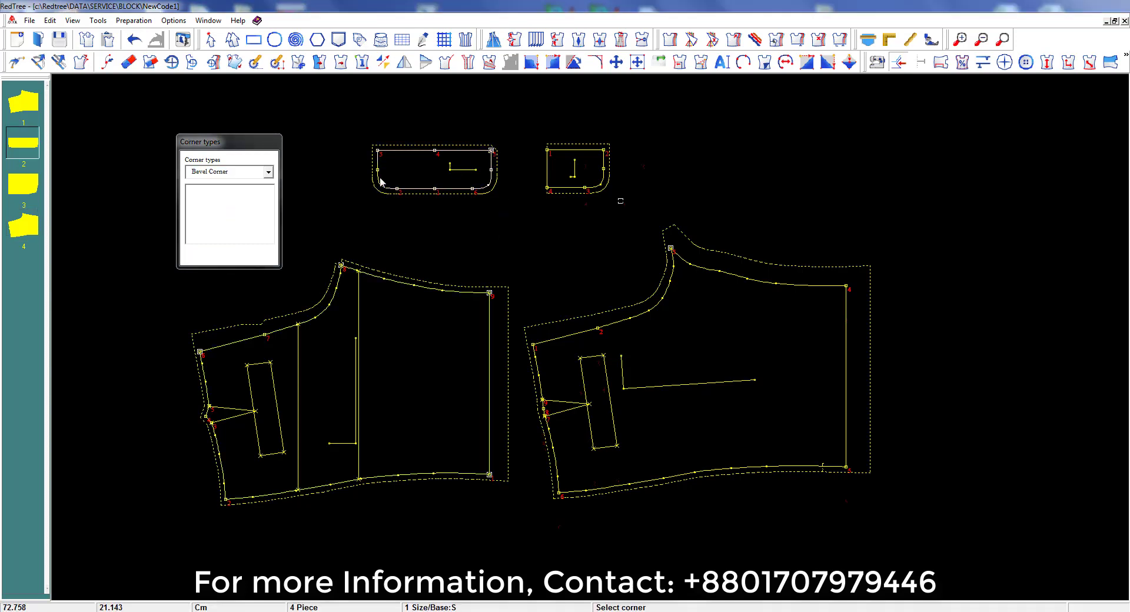
pyautogui.click(267, 171)
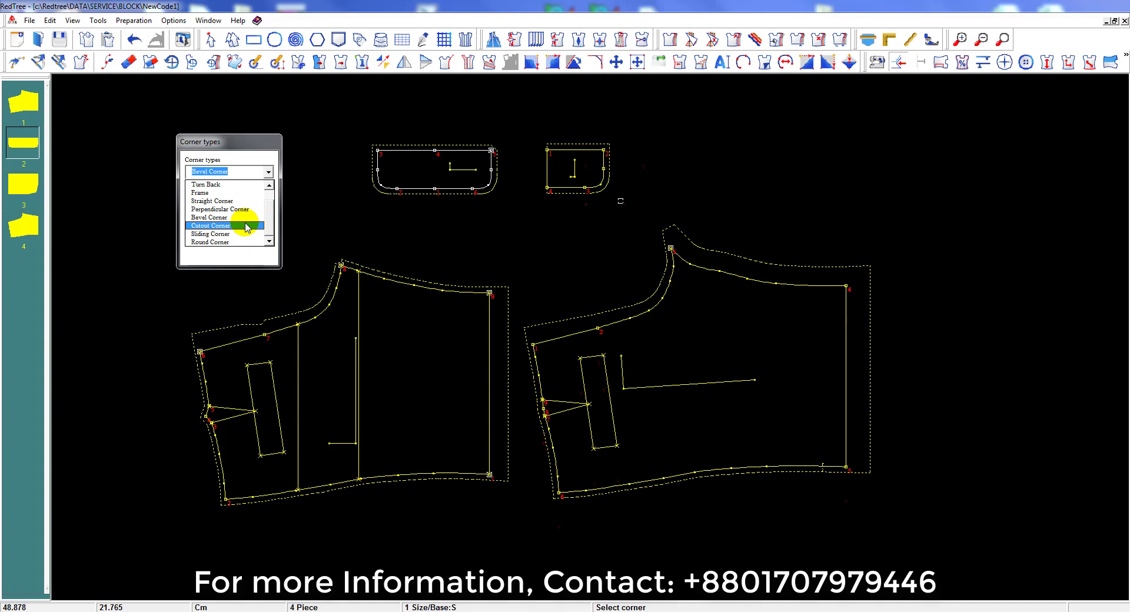
pyautogui.click(246, 225)
pyautogui.click(602, 151)
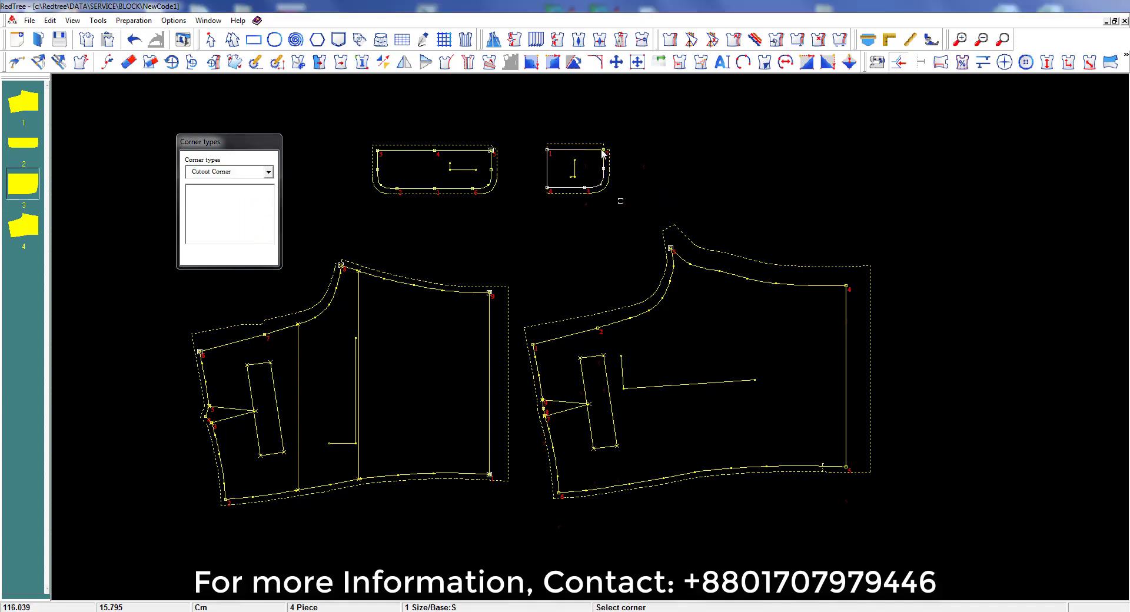
# Step: Apply a Sliding corner directed toward the next side at the lower-left corner
pyautogui.click(268, 172)
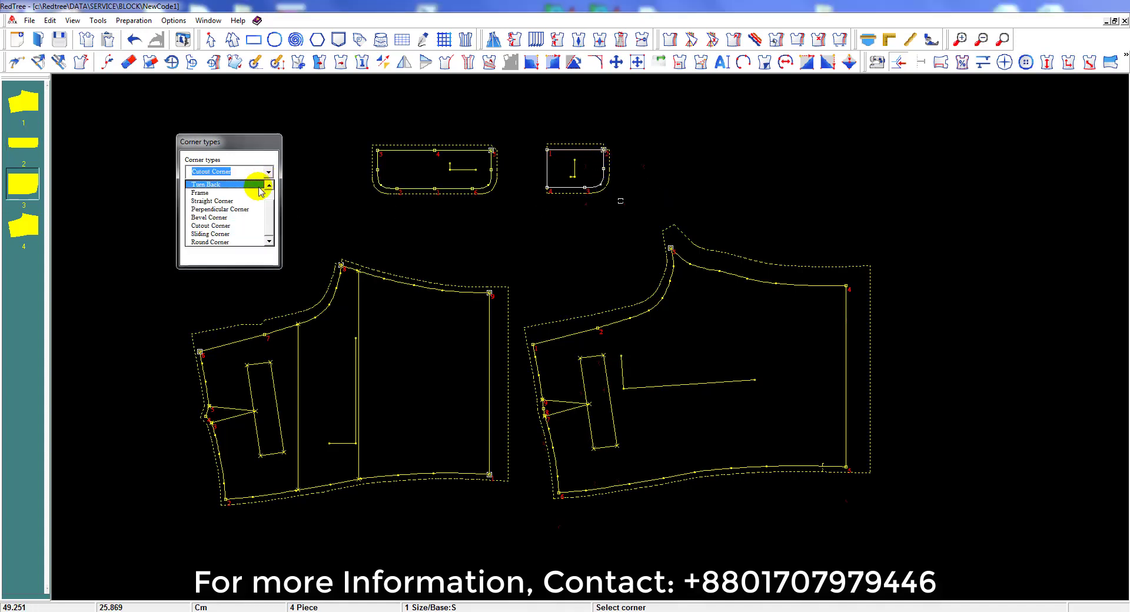
pyautogui.click(240, 233)
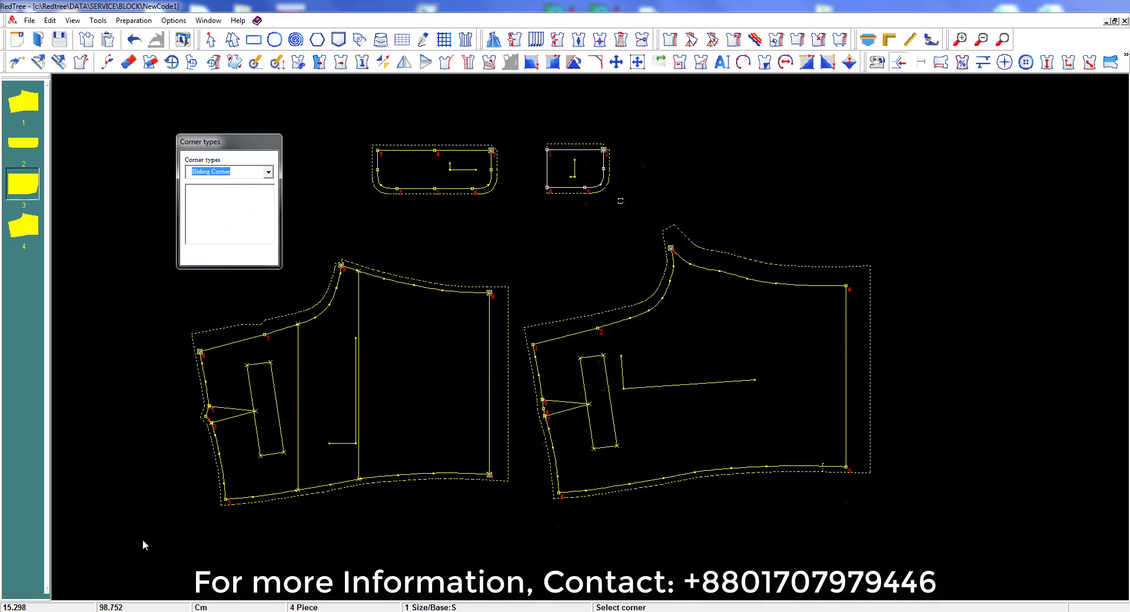
pyautogui.click(225, 500)
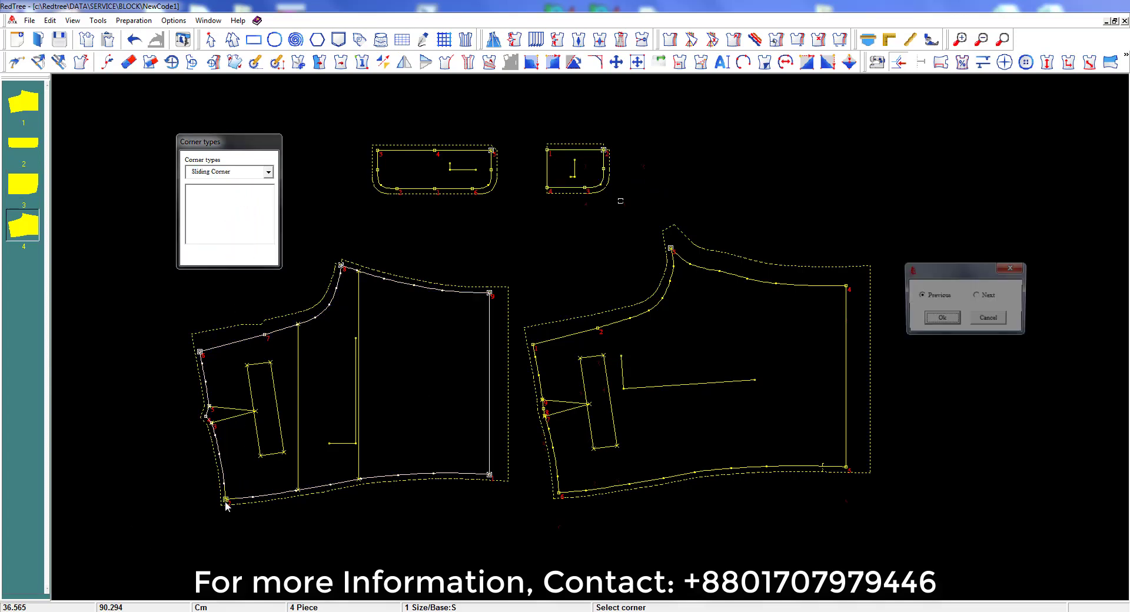
pyautogui.click(977, 296)
pyautogui.click(935, 325)
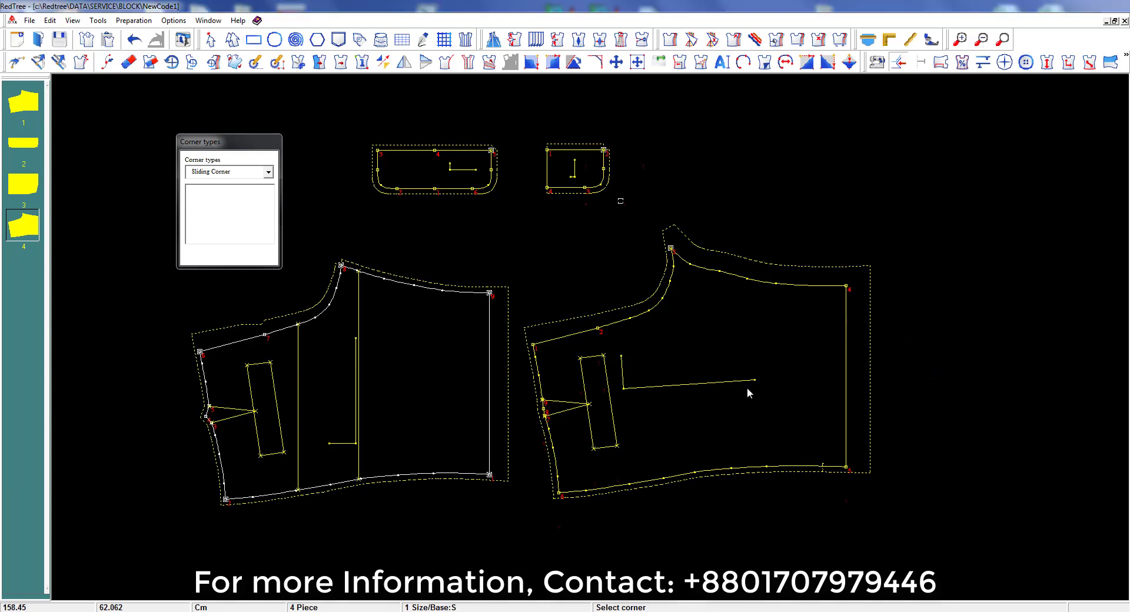
# Step: Change the corner type to Round Corner on the right pattern piece
pyautogui.scroll(2, 209, 491)
pyautogui.scroll(-1, 210, 490)
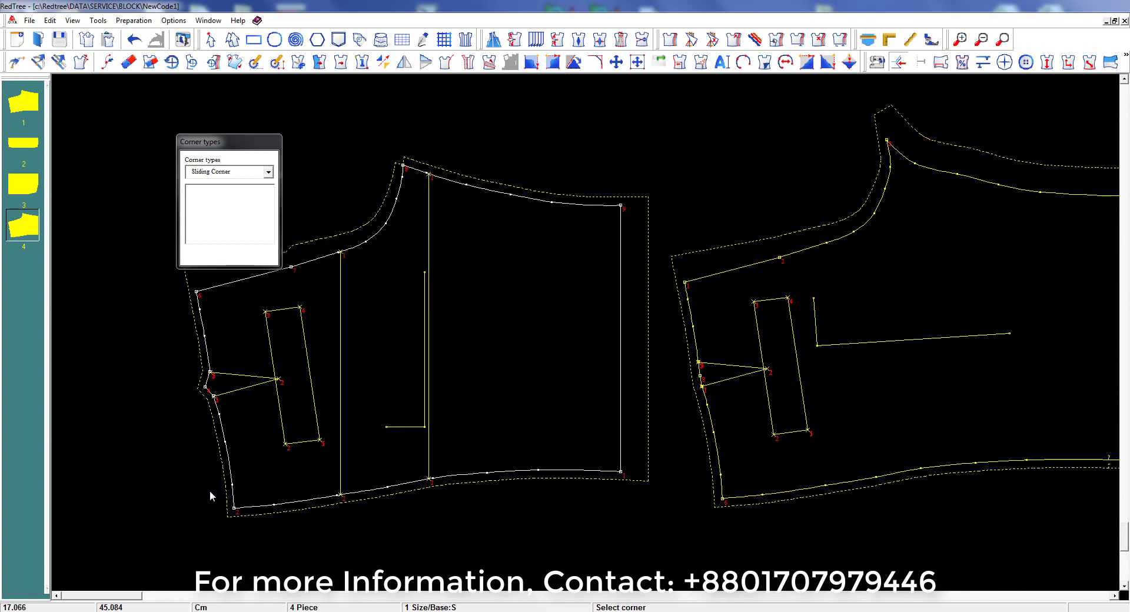
pyautogui.click(268, 171)
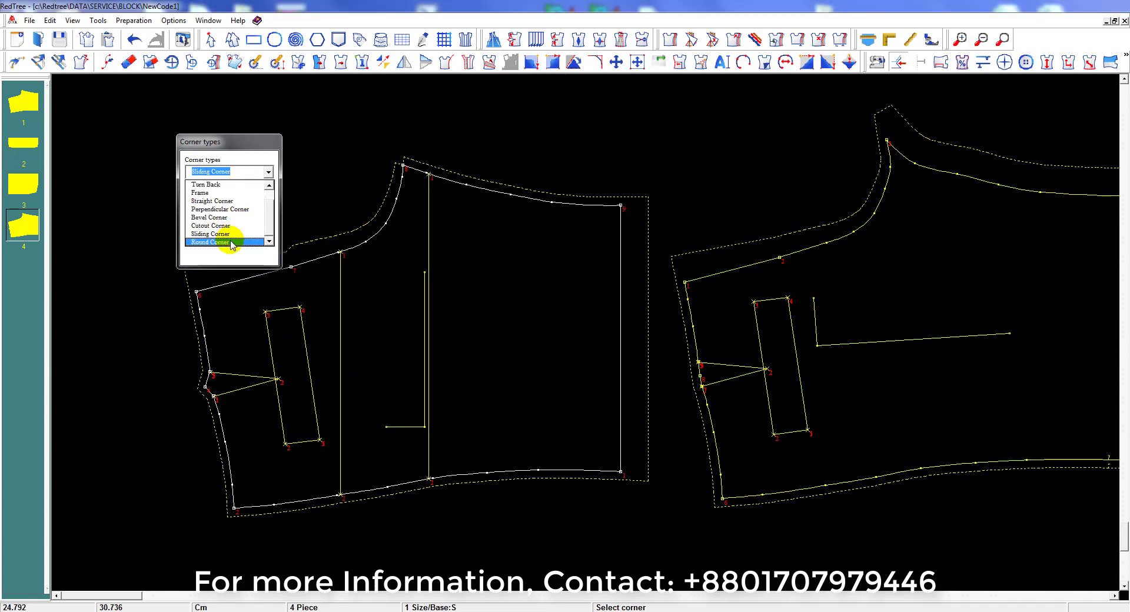
pyautogui.click(212, 242)
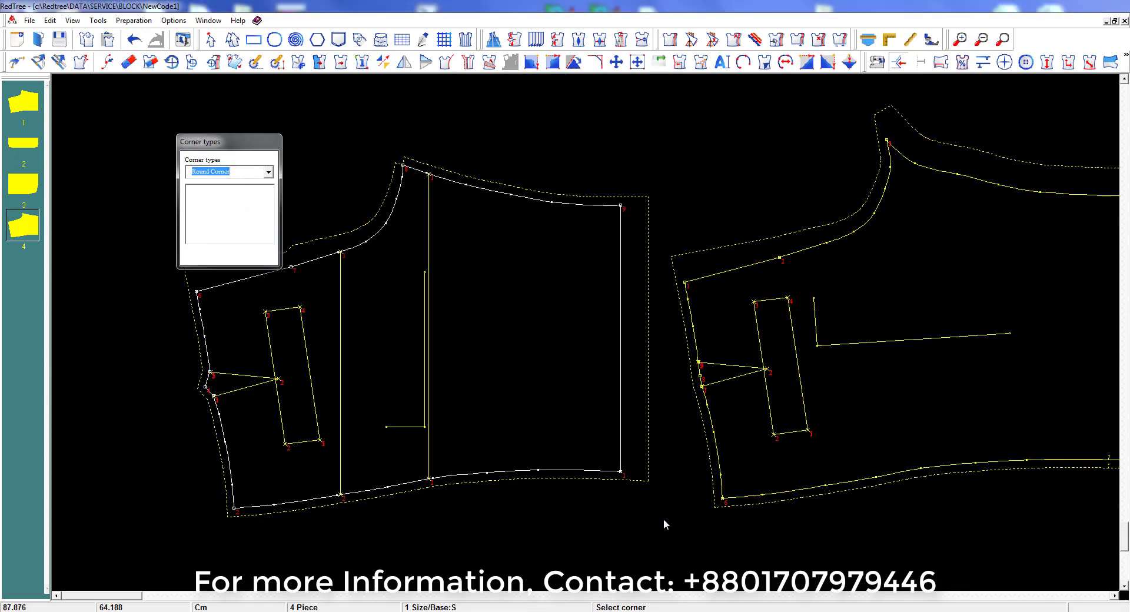
pyautogui.click(722, 499)
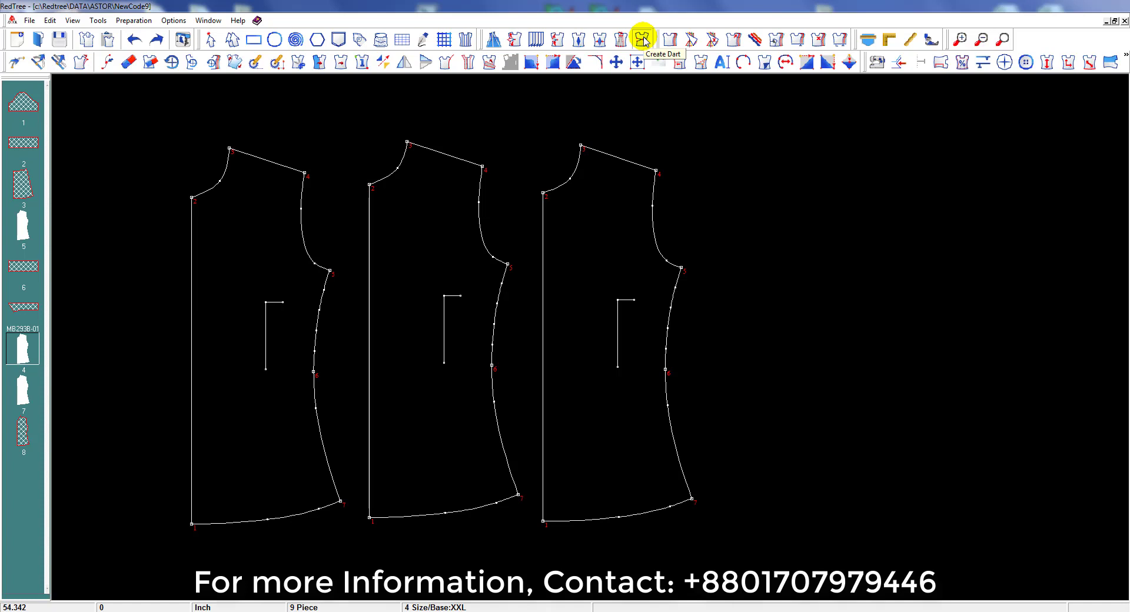
# Step: Create and open a 9-inch, 1-inch-wide dart 1 inch along the first piece's shoulder
pyautogui.click(643, 40)
pyautogui.click(242, 154)
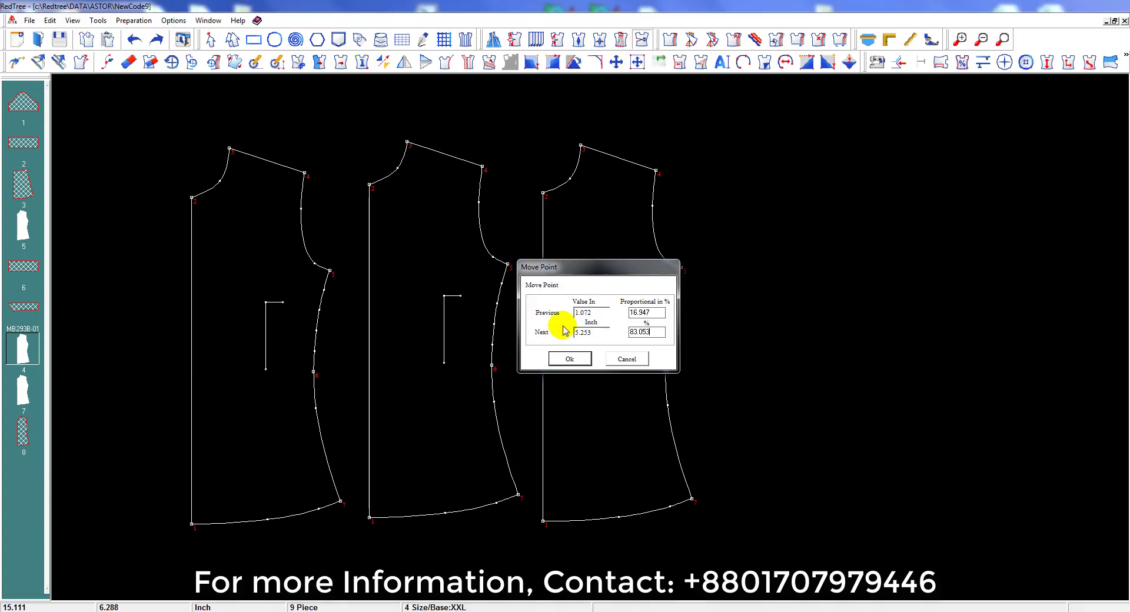
pyautogui.write('1')
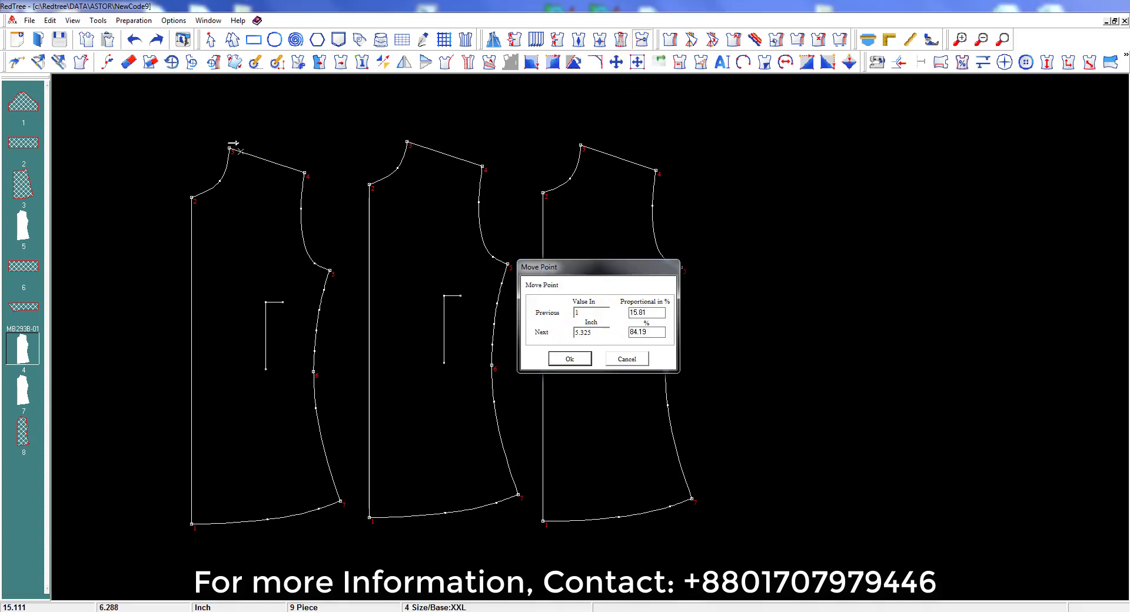
pyautogui.press('Return')
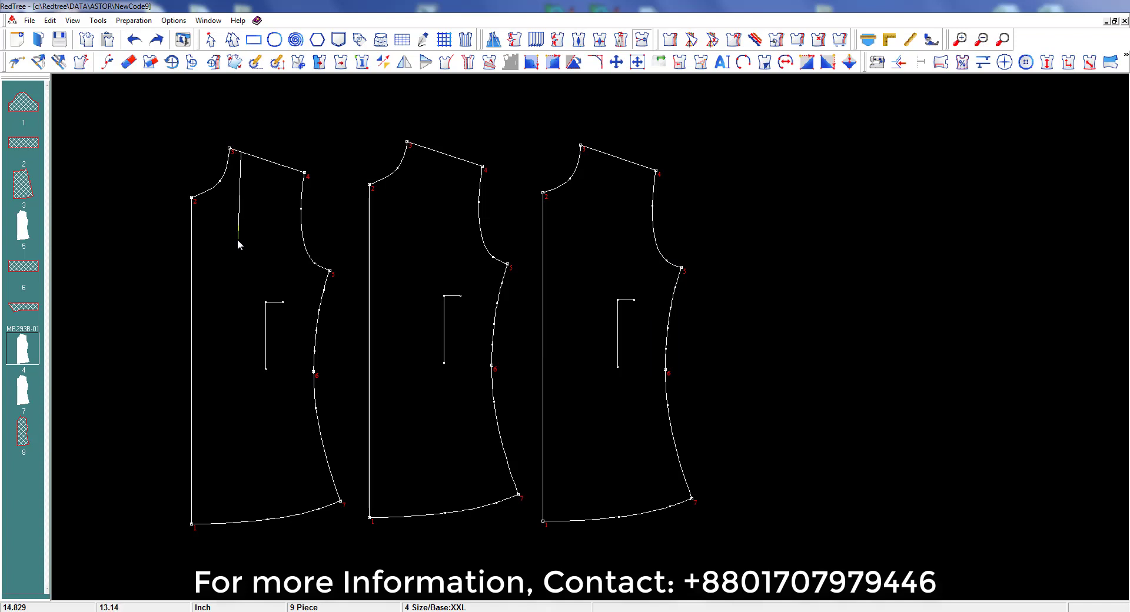
pyautogui.click(240, 260)
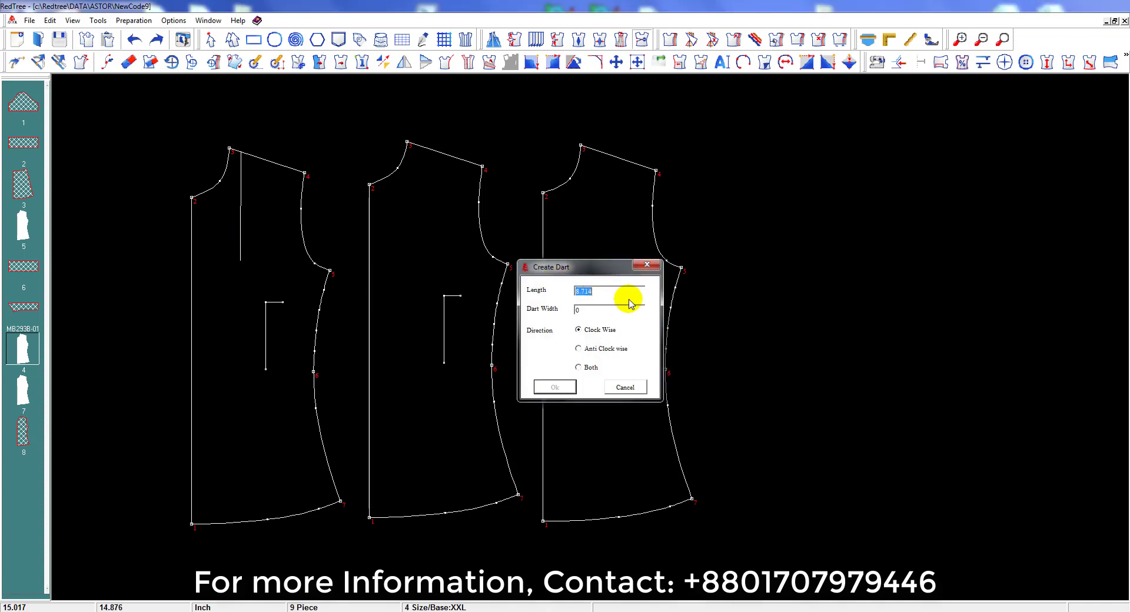
pyautogui.write('9')
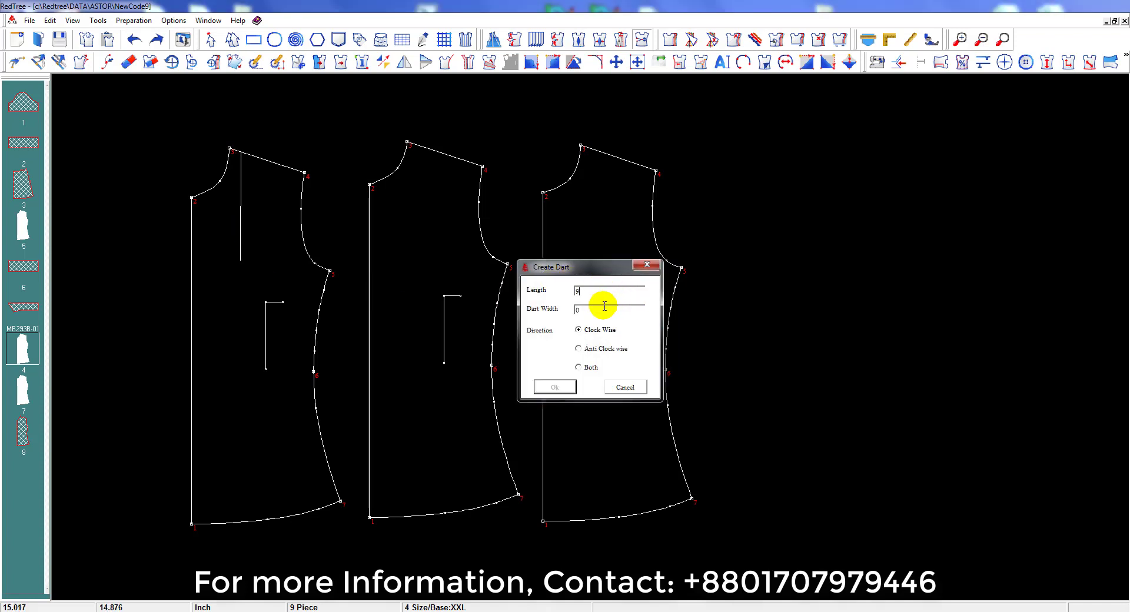
pyautogui.press('Tab')
pyautogui.write('1')
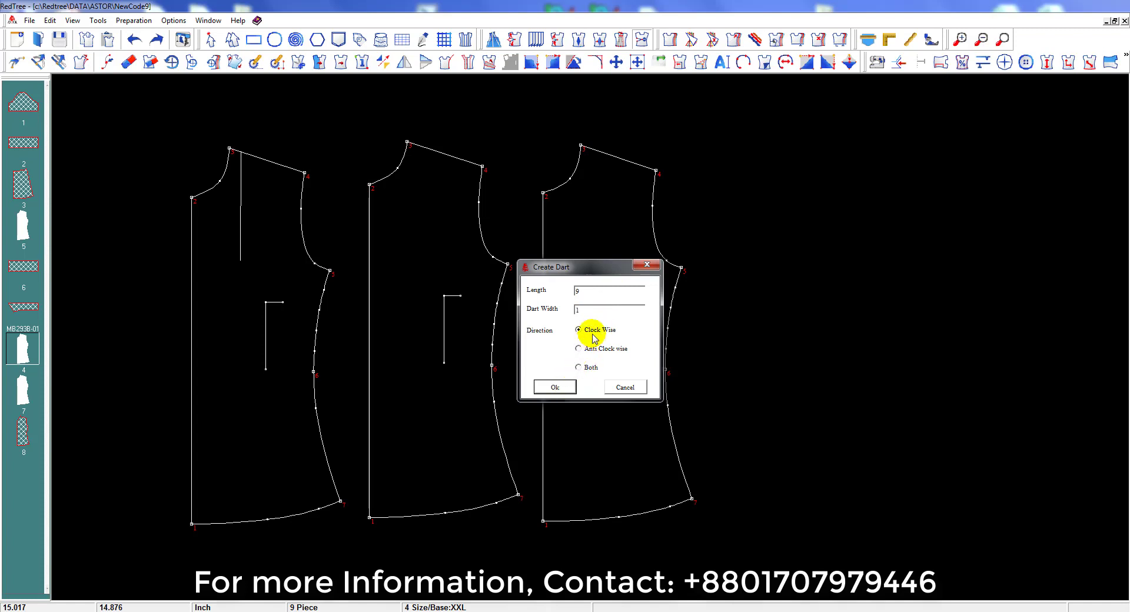
pyautogui.click(555, 388)
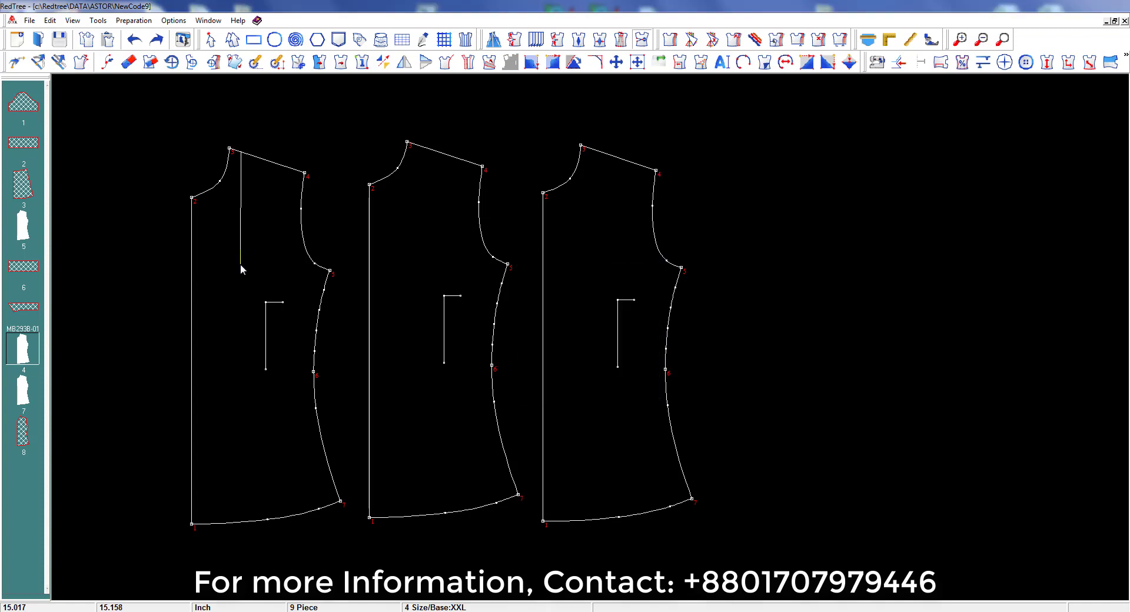
pyautogui.click(313, 372)
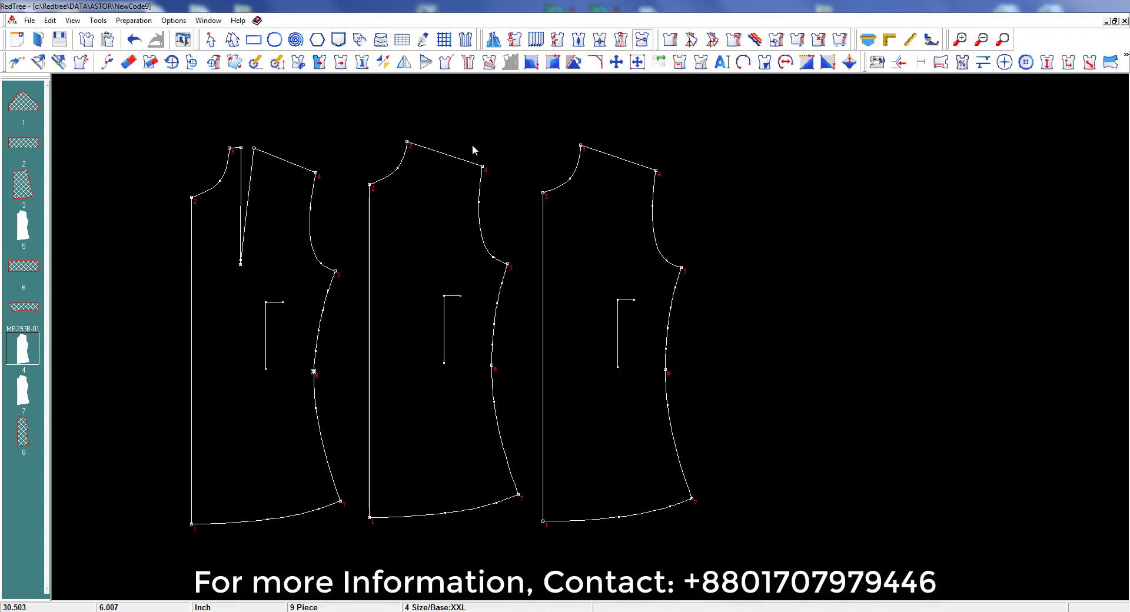
# Step: Create a 5-inch, 1.5-inch-wide anticlockwise armhole dart on the middle piece
pyautogui.click(502, 284)
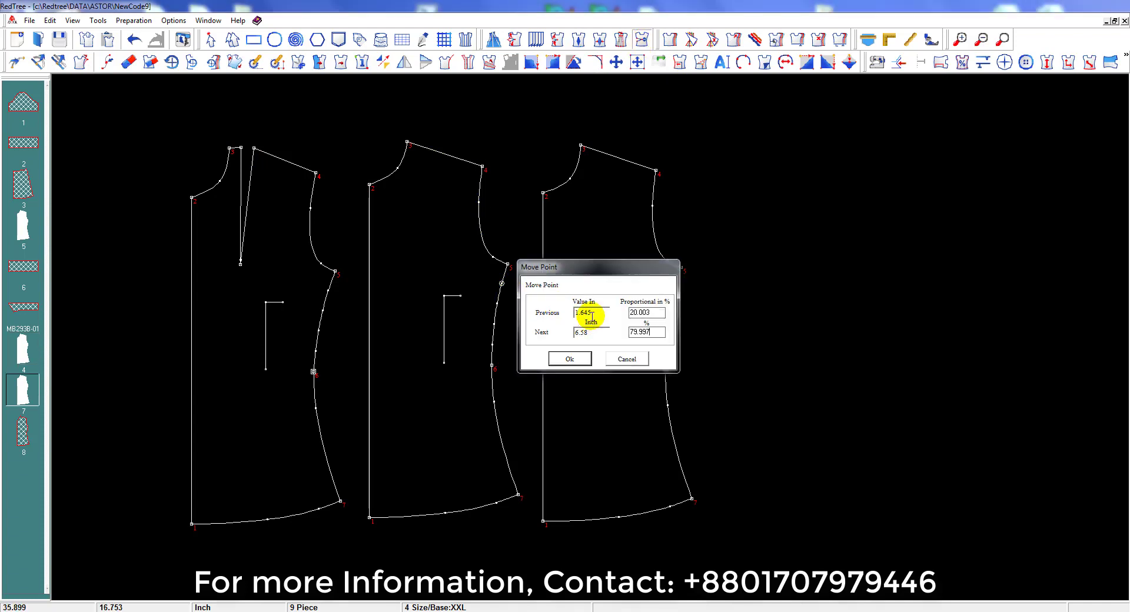
pyautogui.click(570, 359)
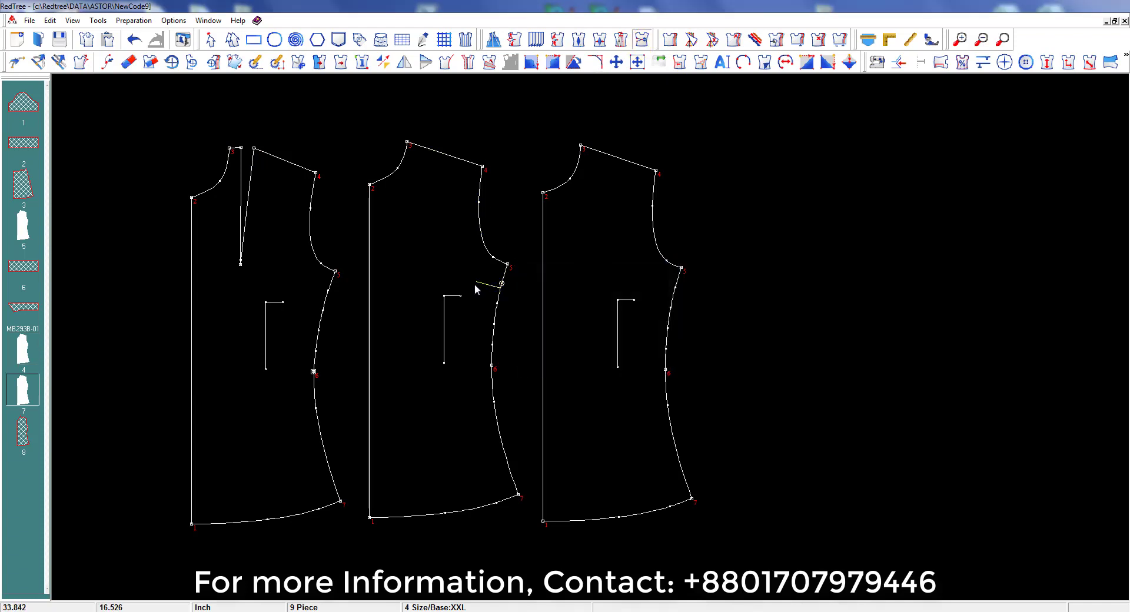
pyautogui.click(436, 274)
pyautogui.write('5')
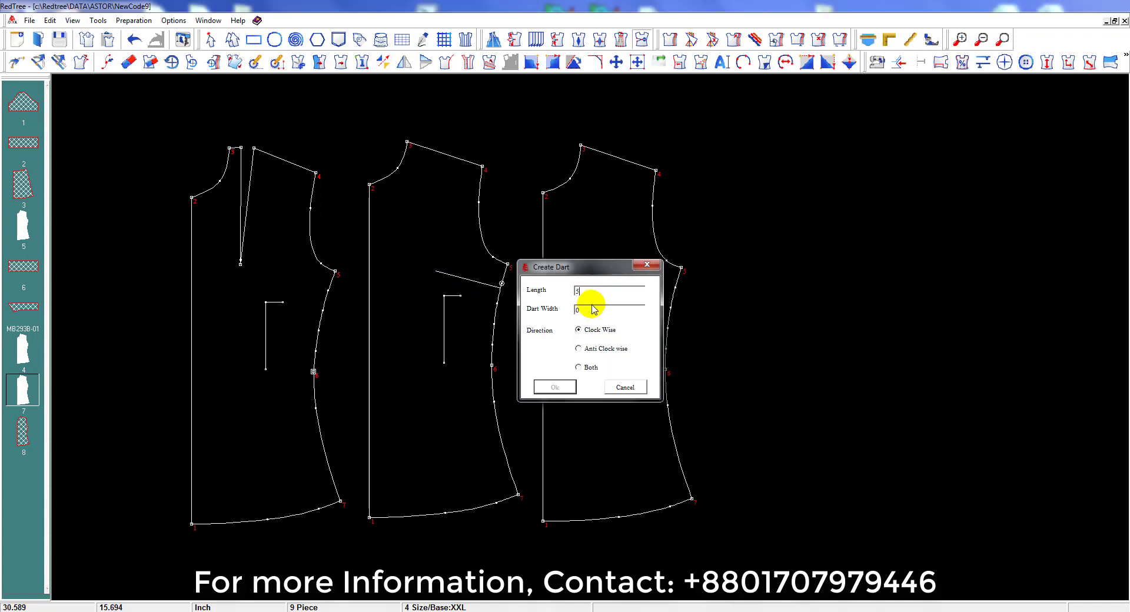
pyautogui.doubleClick(585, 310)
pyautogui.write('1.5')
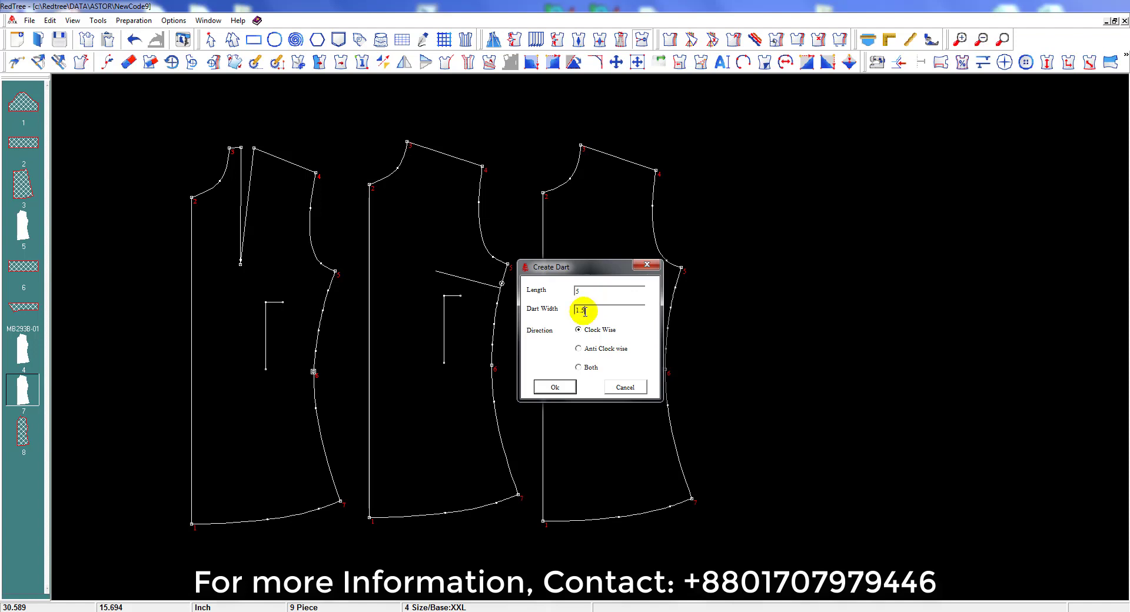
pyautogui.click(562, 387)
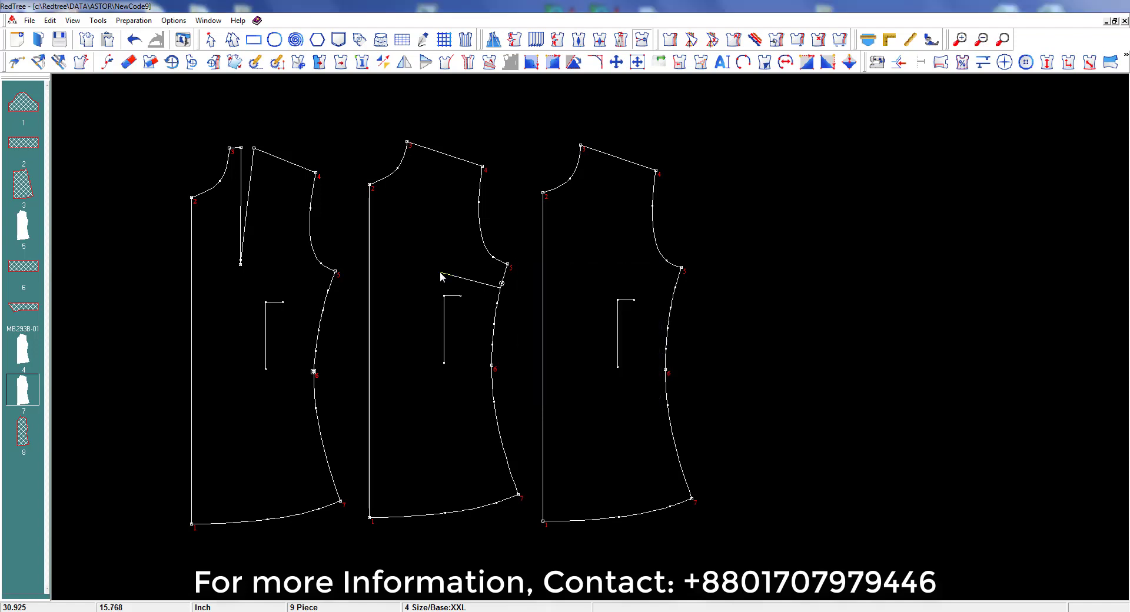
# Step: Open the middle piece's armhole dart and mark a dart point 2 inches along the third piece's armhole
pyautogui.click(369, 186)
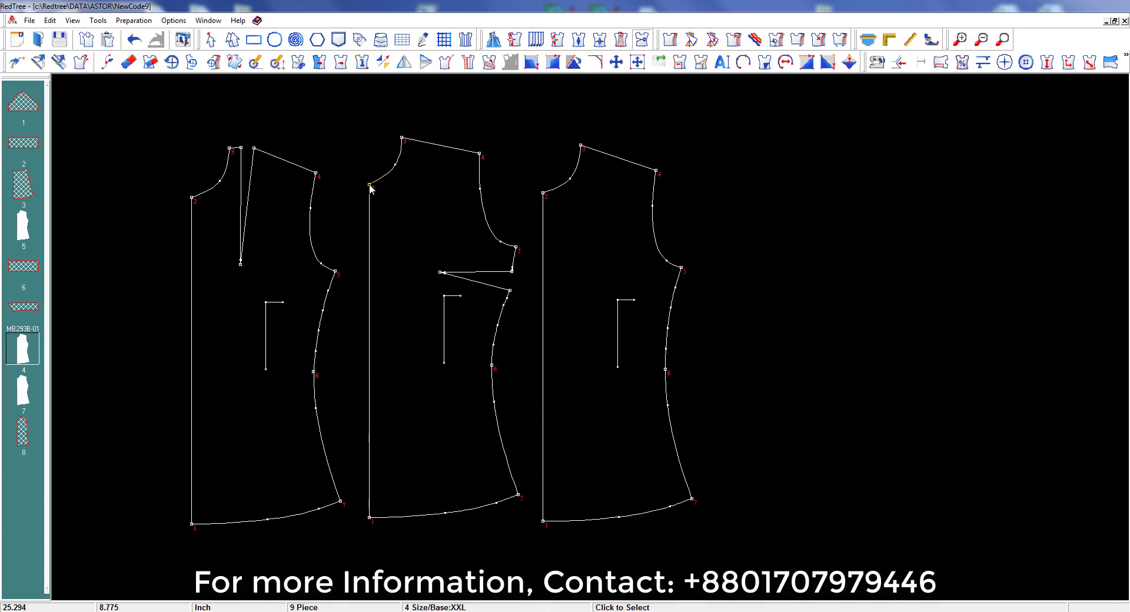
pyautogui.click(641, 39)
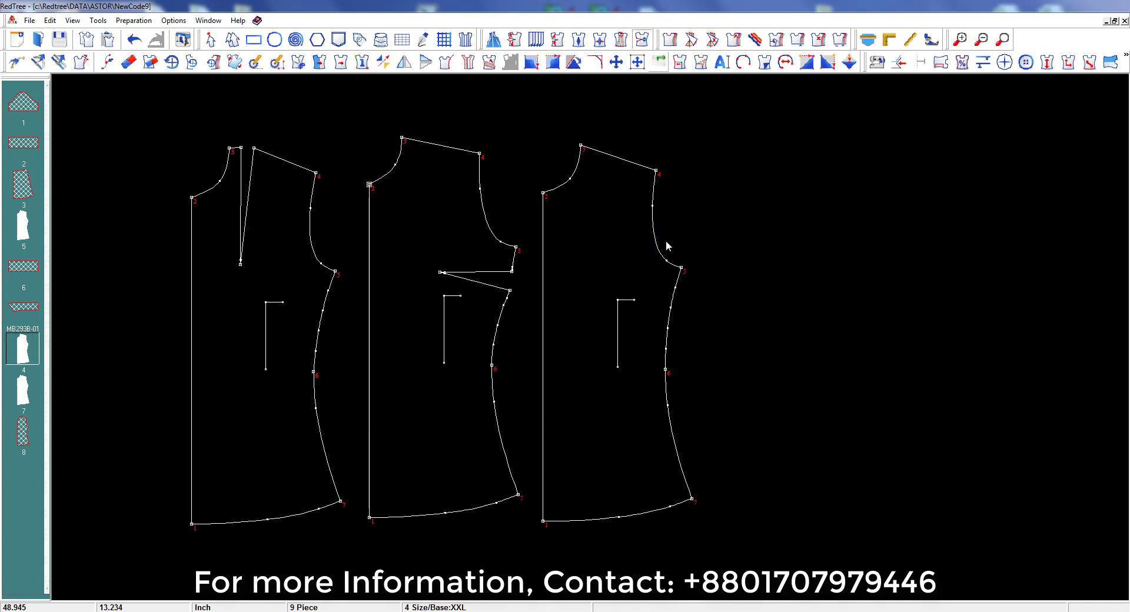
pyautogui.click(672, 292)
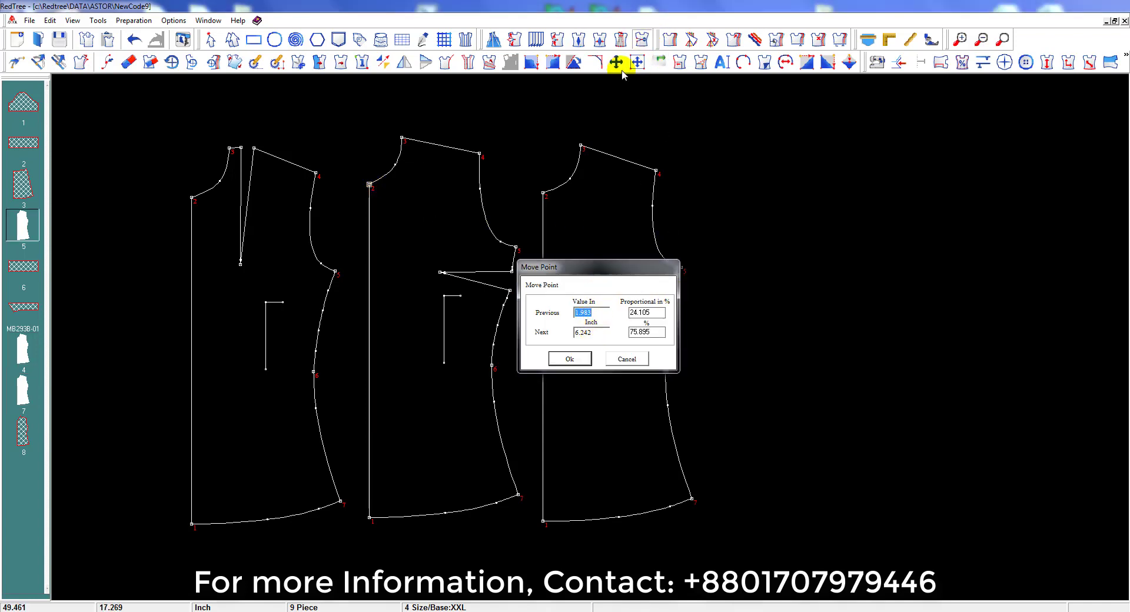
pyautogui.write('2')
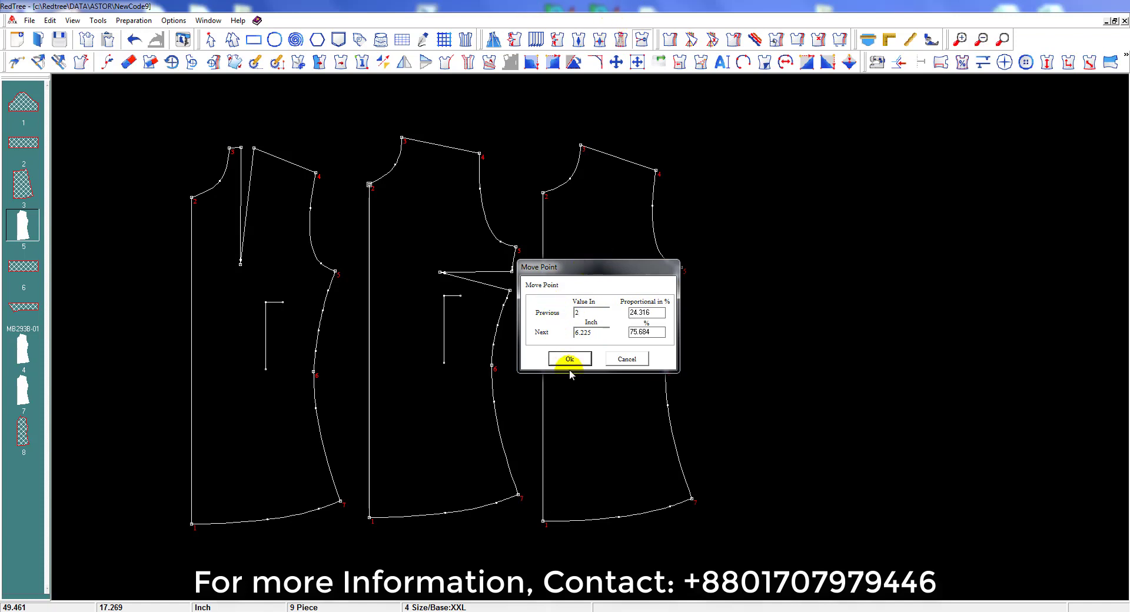
pyautogui.click(569, 360)
# Step: Create a 5-inch long, 1.5-inch wide two-sided dart on the third piece and open it
pyautogui.click(609, 270)
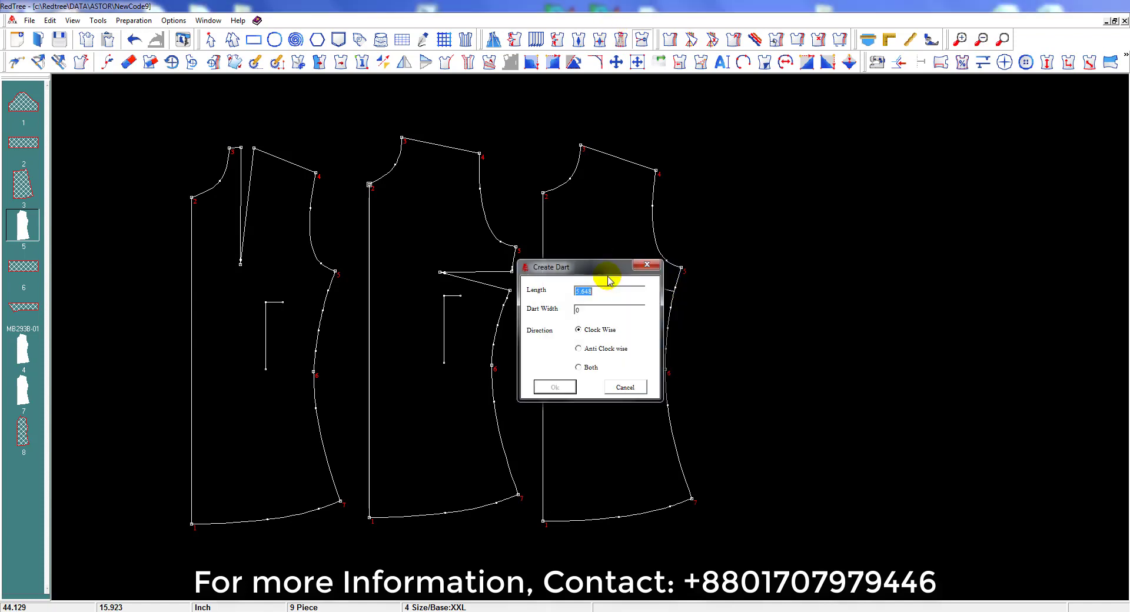
pyautogui.write('5')
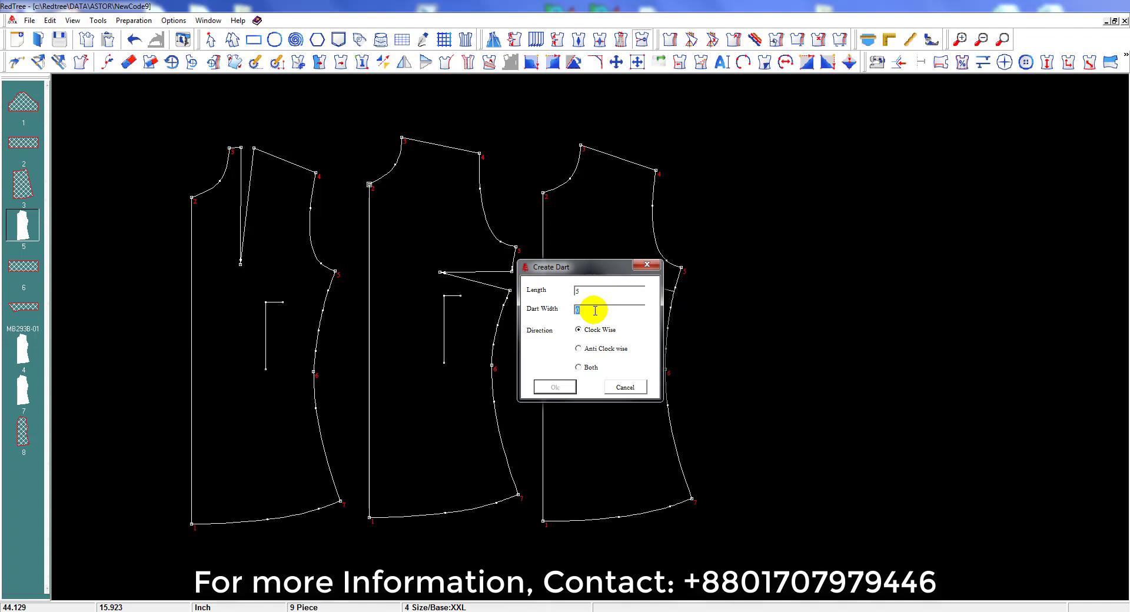
pyautogui.write('1.5')
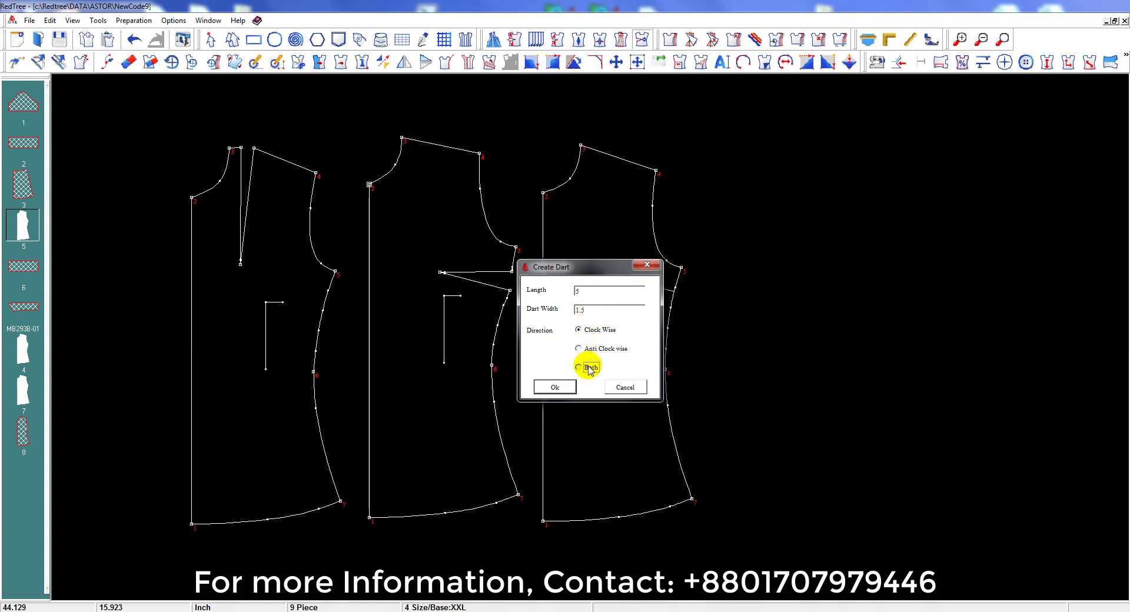
pyautogui.click(579, 367)
pyautogui.click(570, 387)
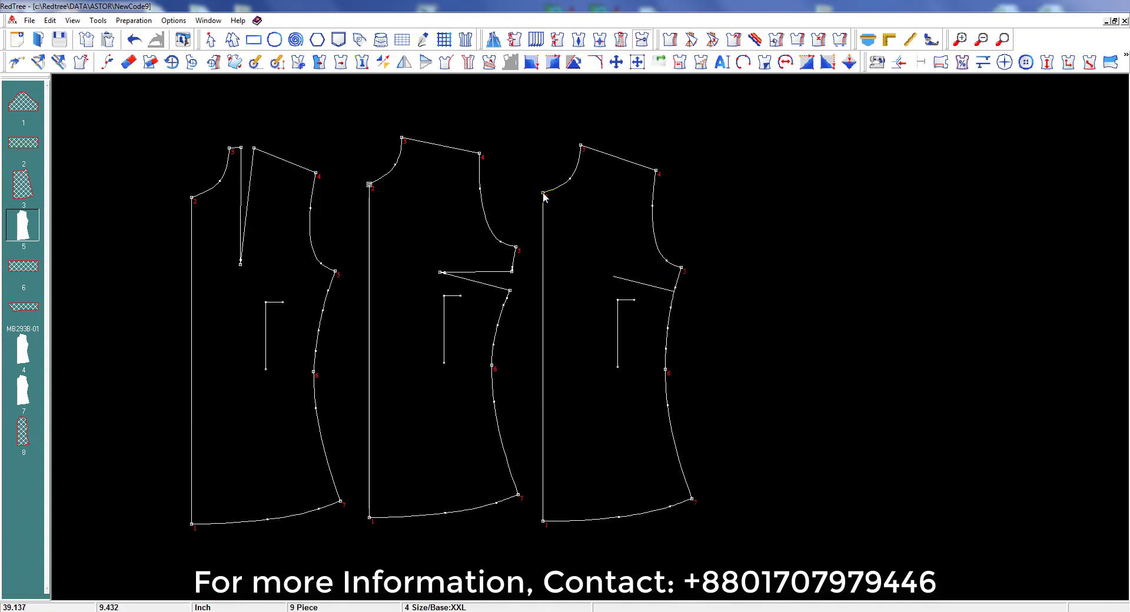
pyautogui.click(542, 521)
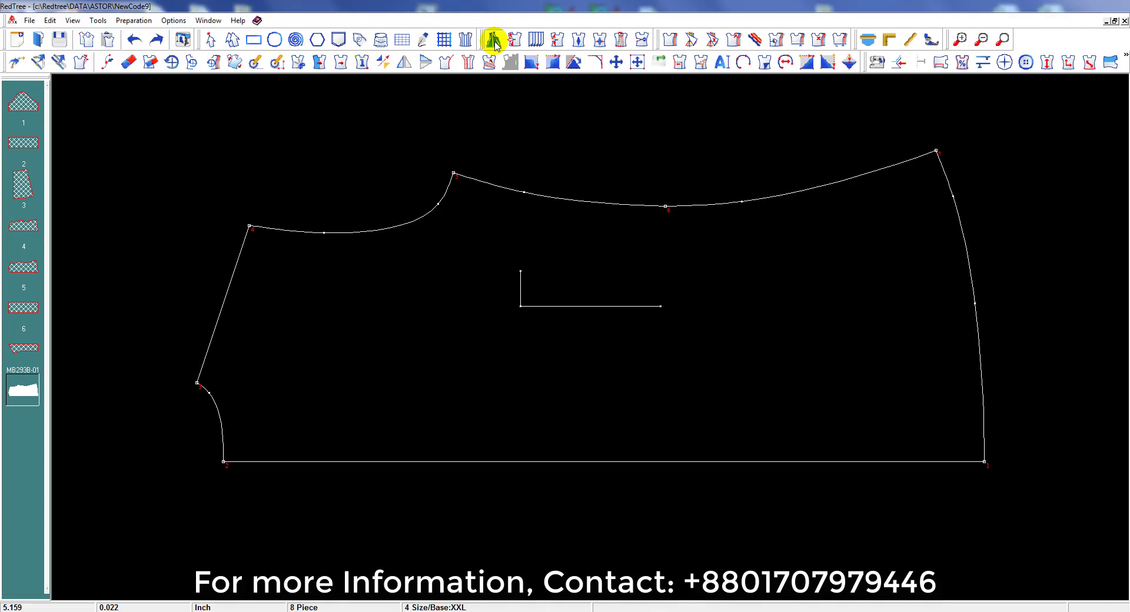
# Step: Cut and slash the wide bodice piece by 1 clockwise from points on its slanted left edge
pyautogui.click(493, 42)
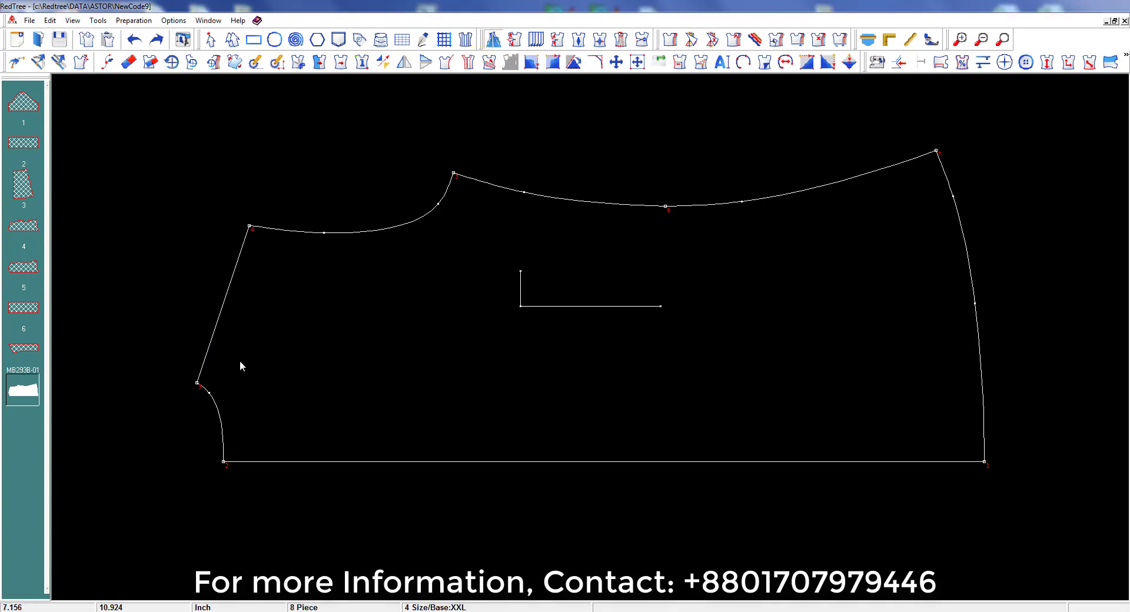
pyautogui.click(206, 362)
pyautogui.click(663, 243)
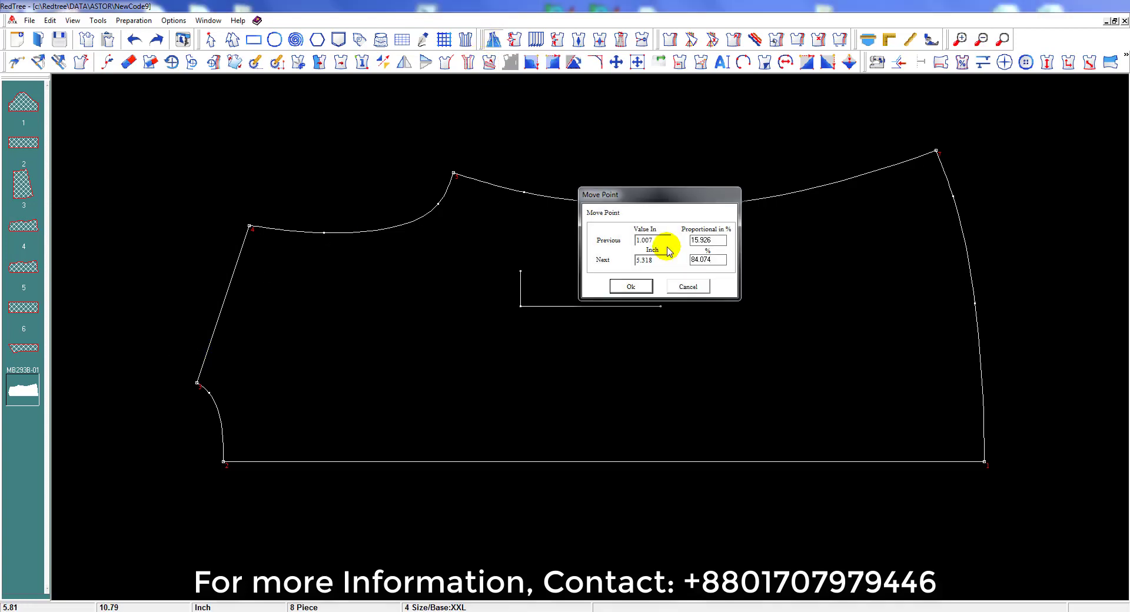
pyautogui.write('1')
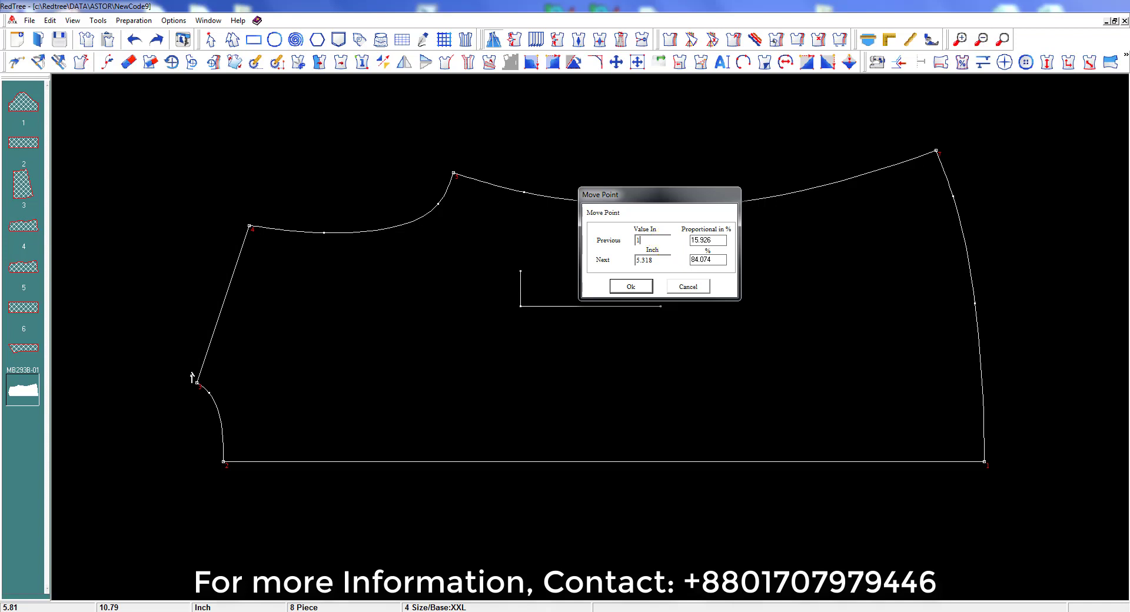
pyautogui.click(630, 287)
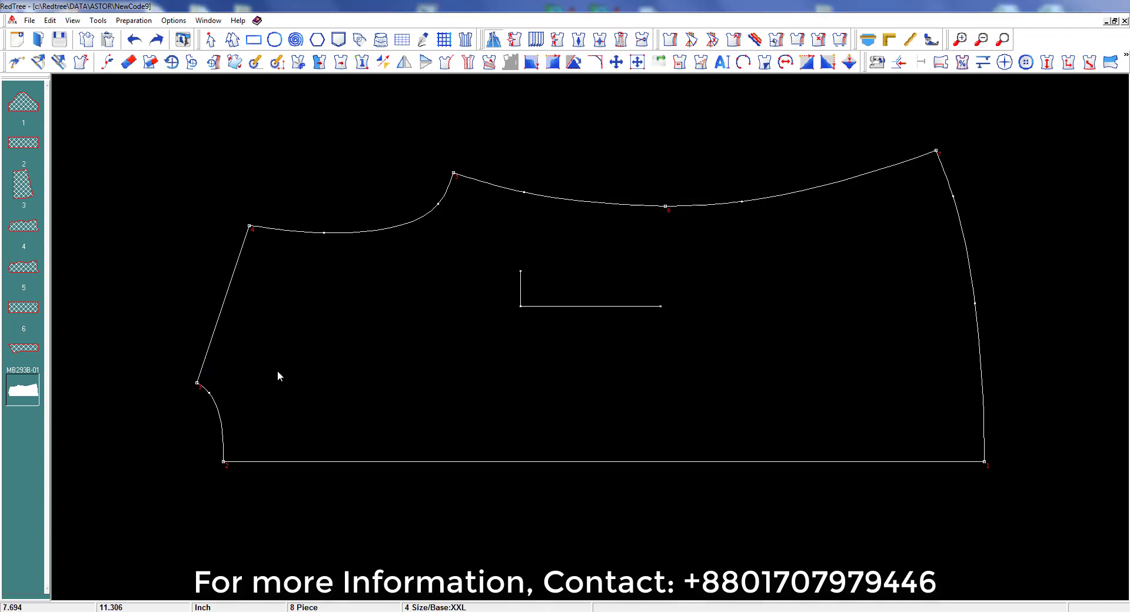
pyautogui.click(444, 371)
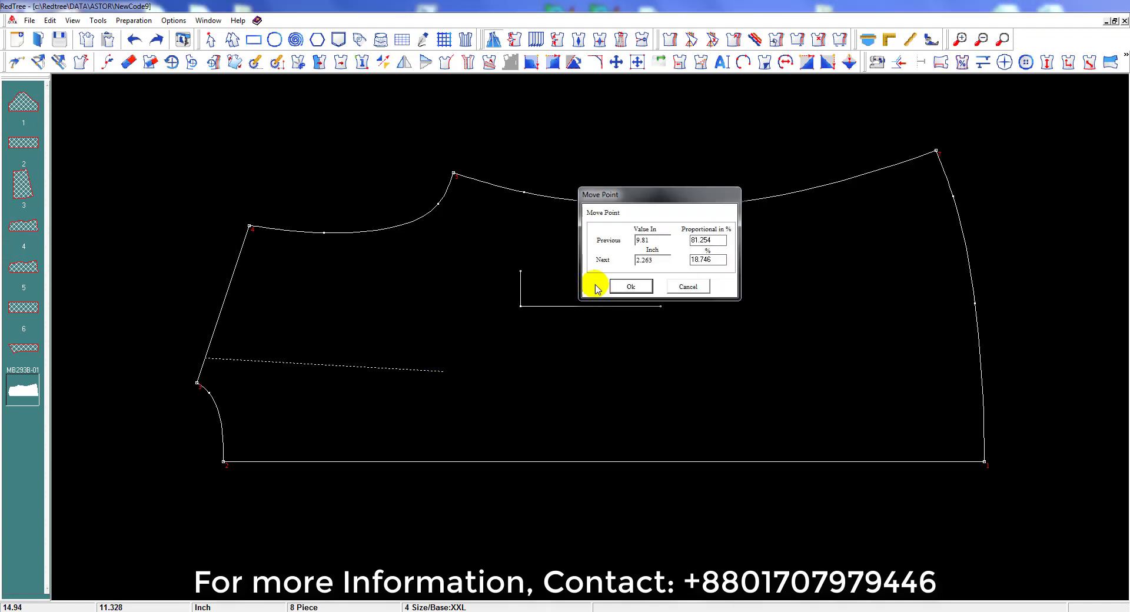
pyautogui.click(630, 287)
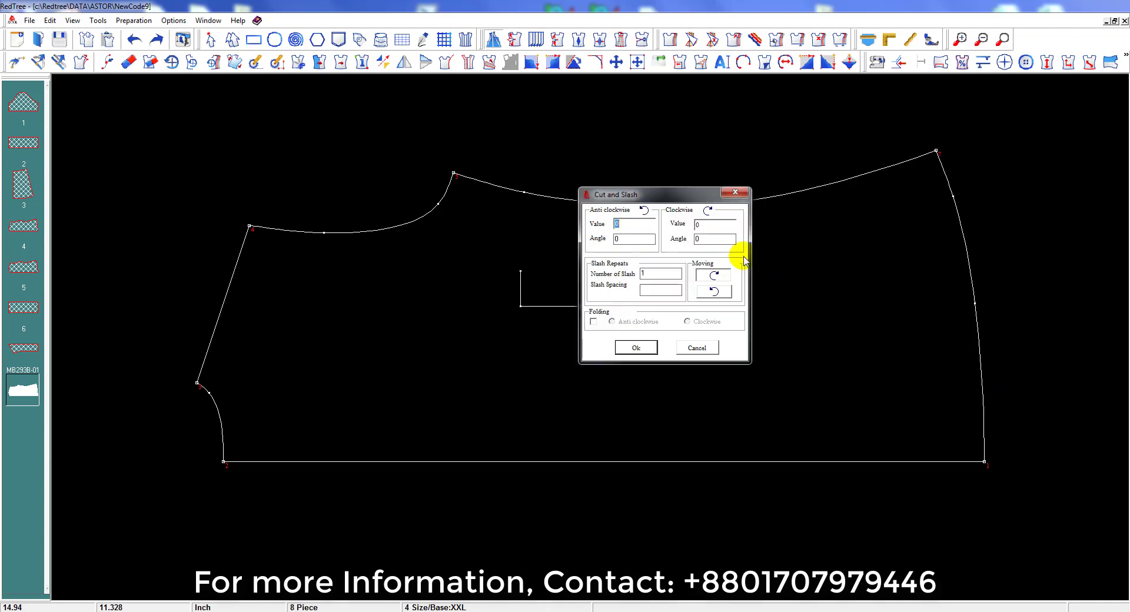
pyautogui.click(710, 224)
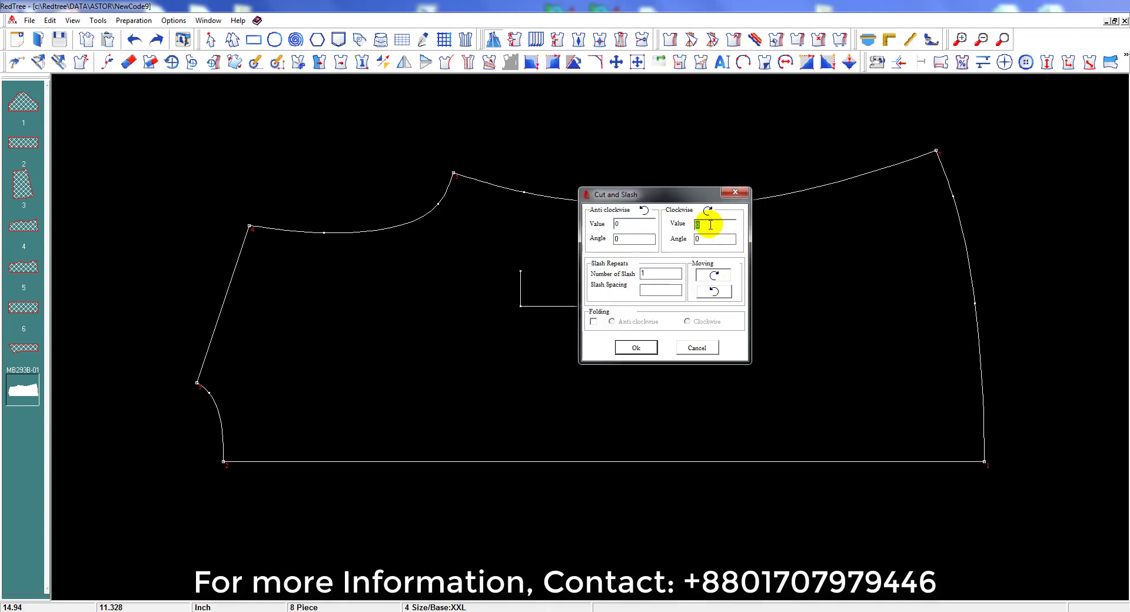
pyautogui.write('1')
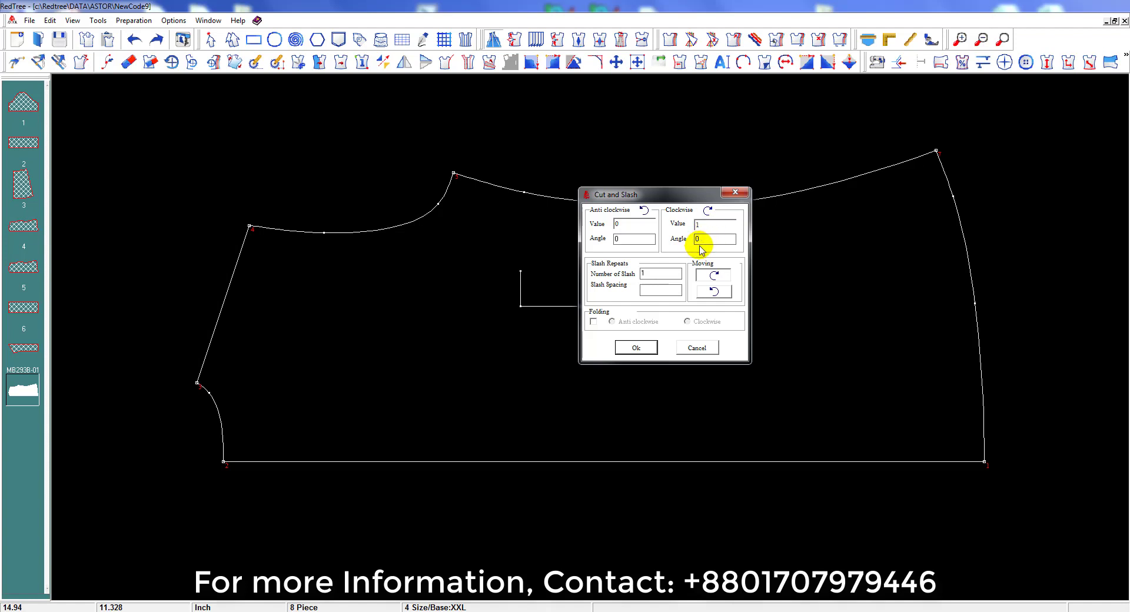
pyautogui.click(640, 347)
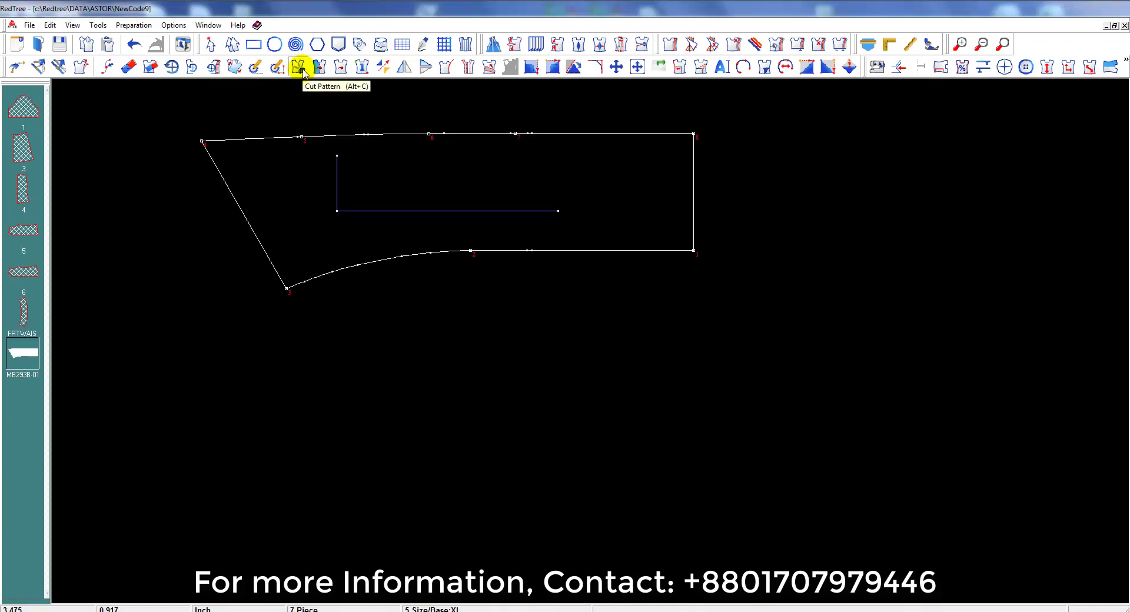
# Step: Cut FRTWAIS along a curve starting 1 inch along its right edge and ending on the lower seam
pyautogui.click(300, 69)
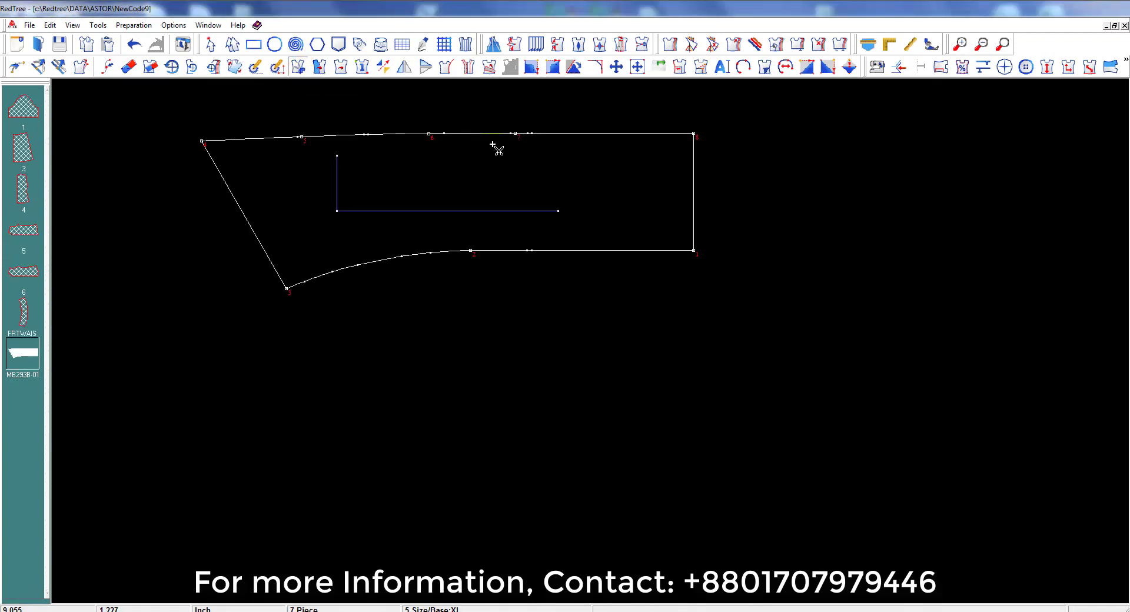
pyautogui.click(694, 200)
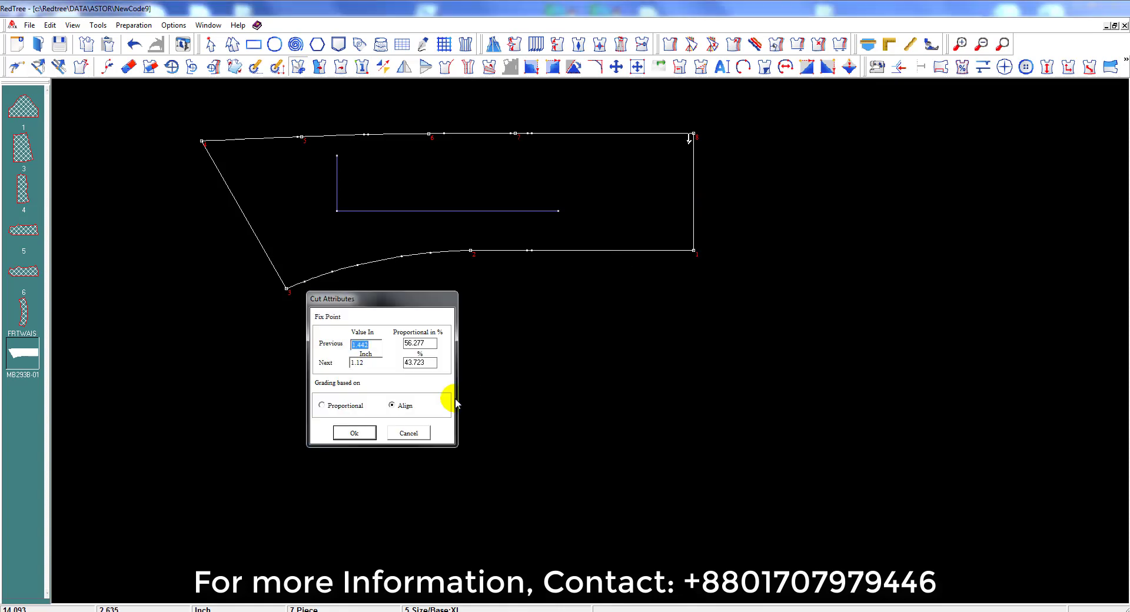
pyautogui.doubleClick(372, 361)
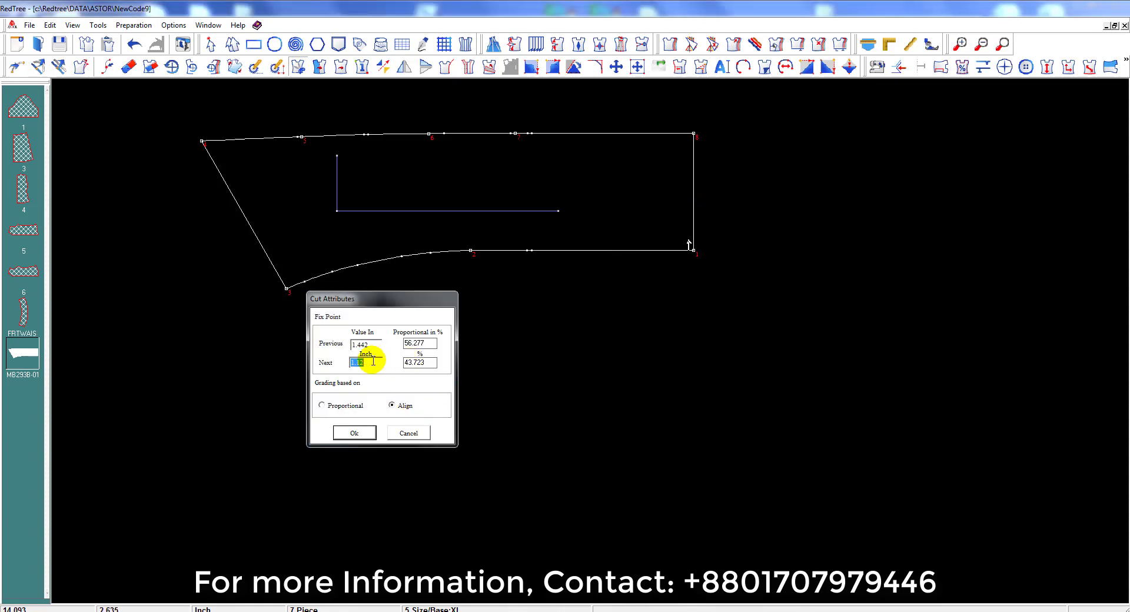
pyautogui.write('1')
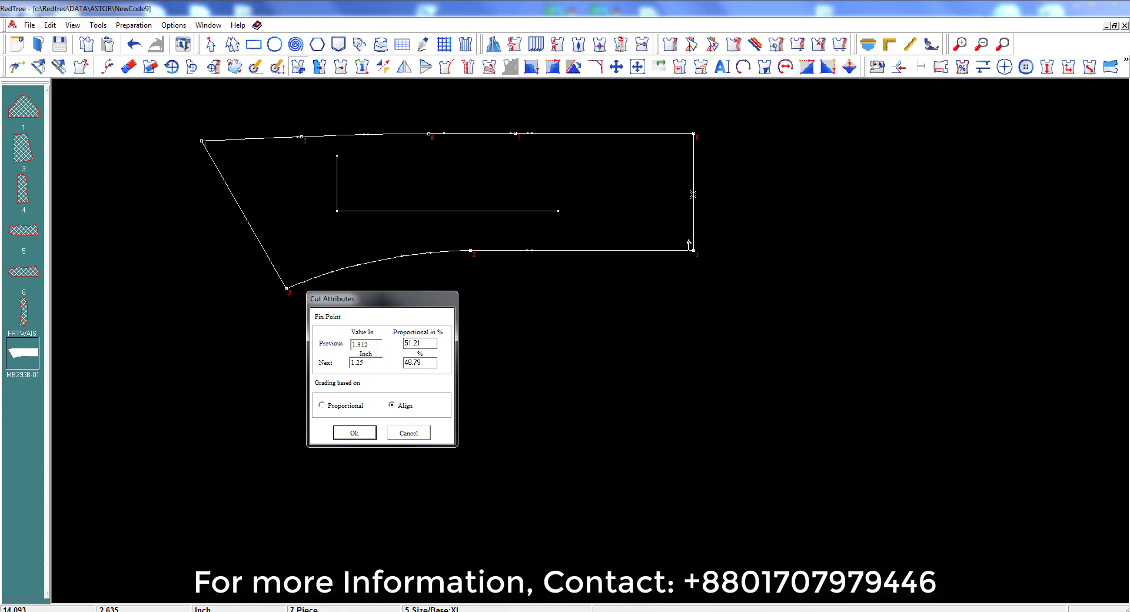
pyautogui.press('Return')
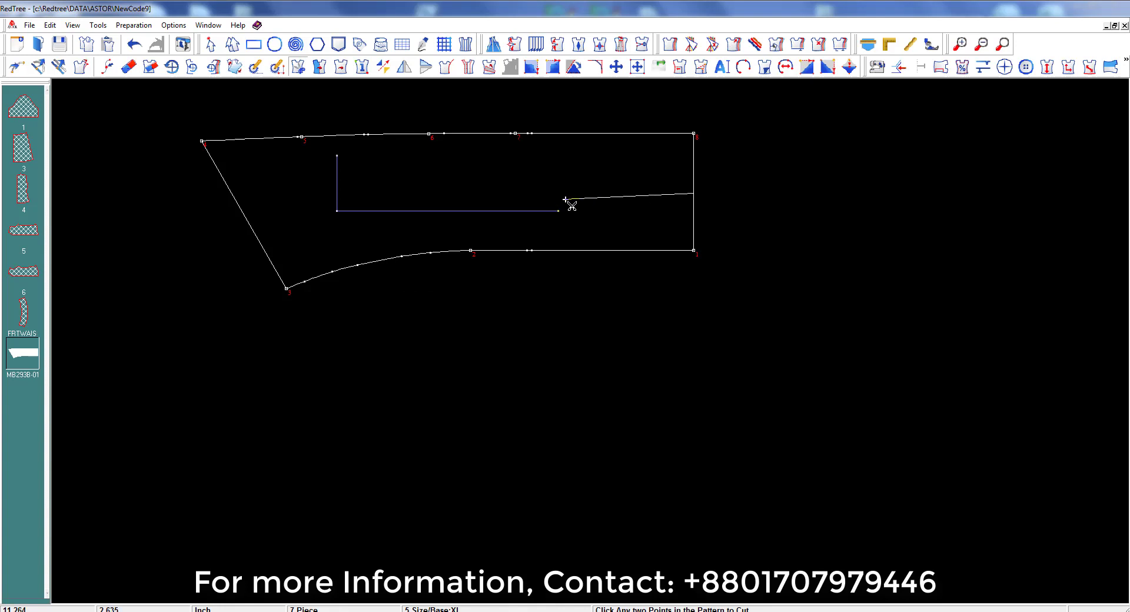
pyautogui.rightClick(563, 197)
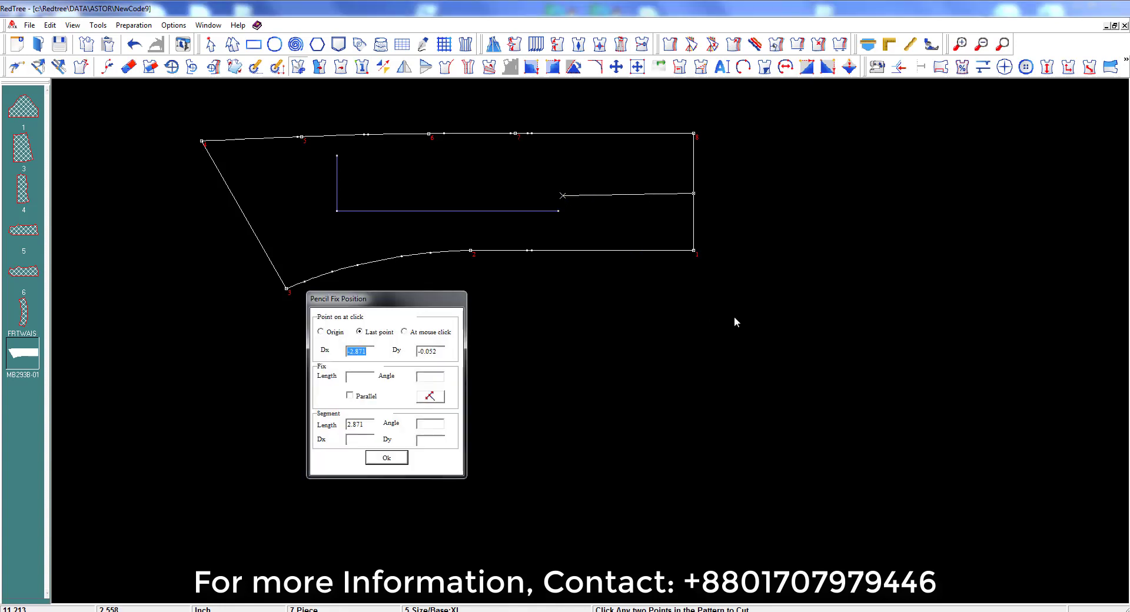
pyautogui.press('Return')
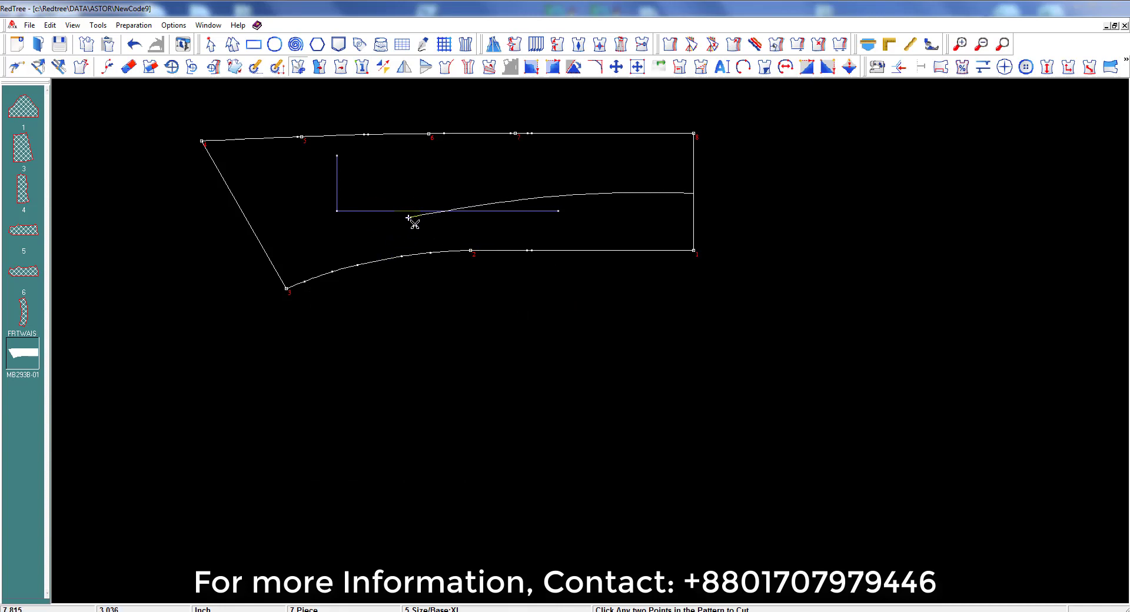
pyautogui.click(409, 217)
pyautogui.press('Return')
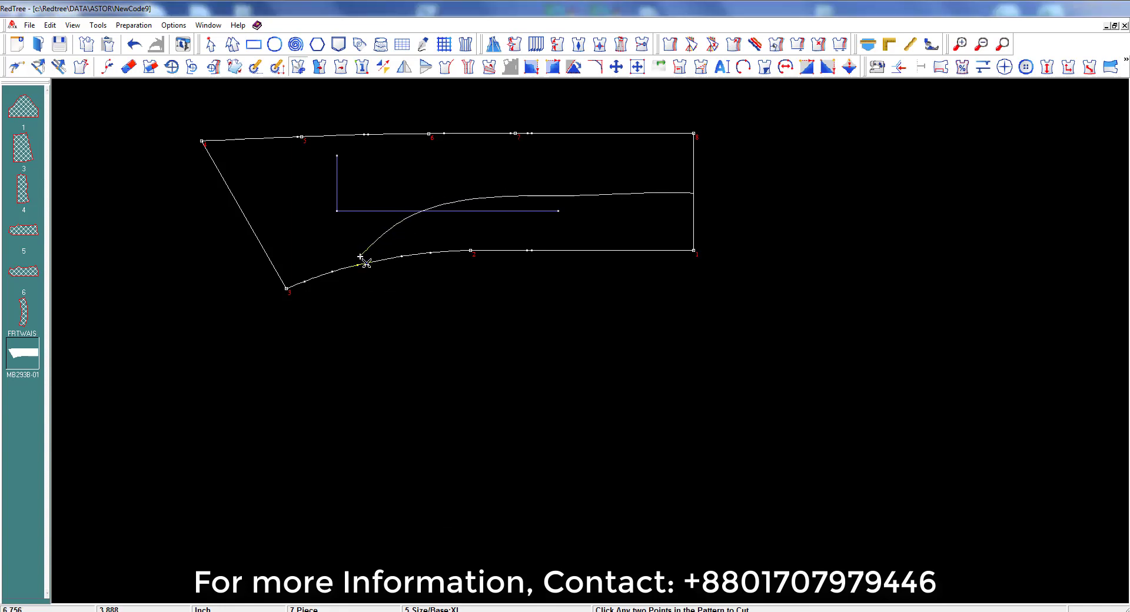
pyautogui.click(333, 271)
pyautogui.press('Return')
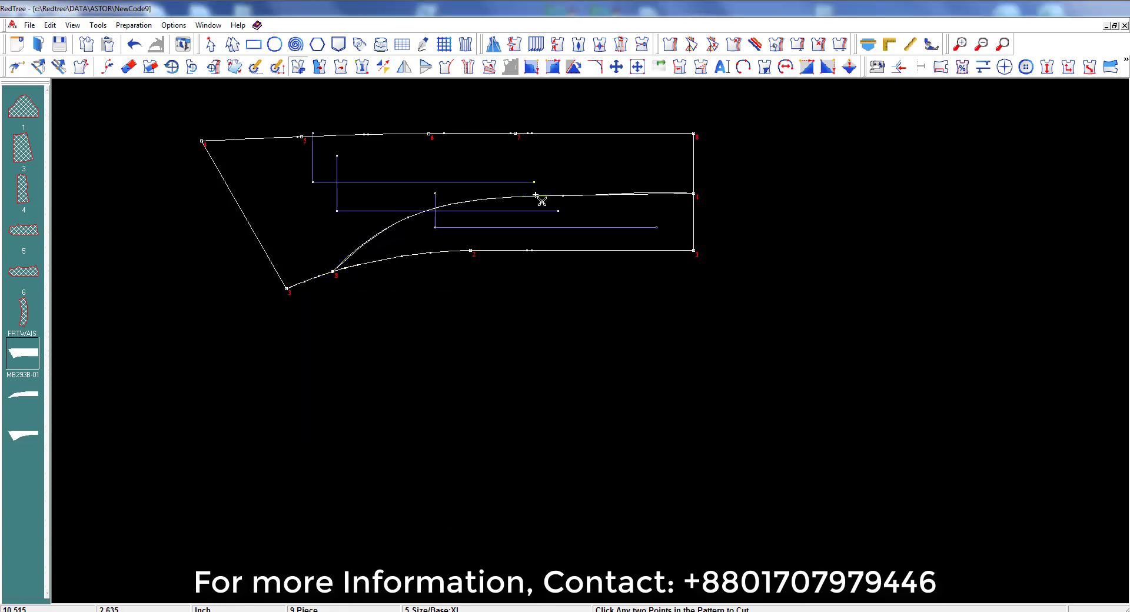
# Step: Move the newly cut lower piece further down
pyautogui.click(615, 66)
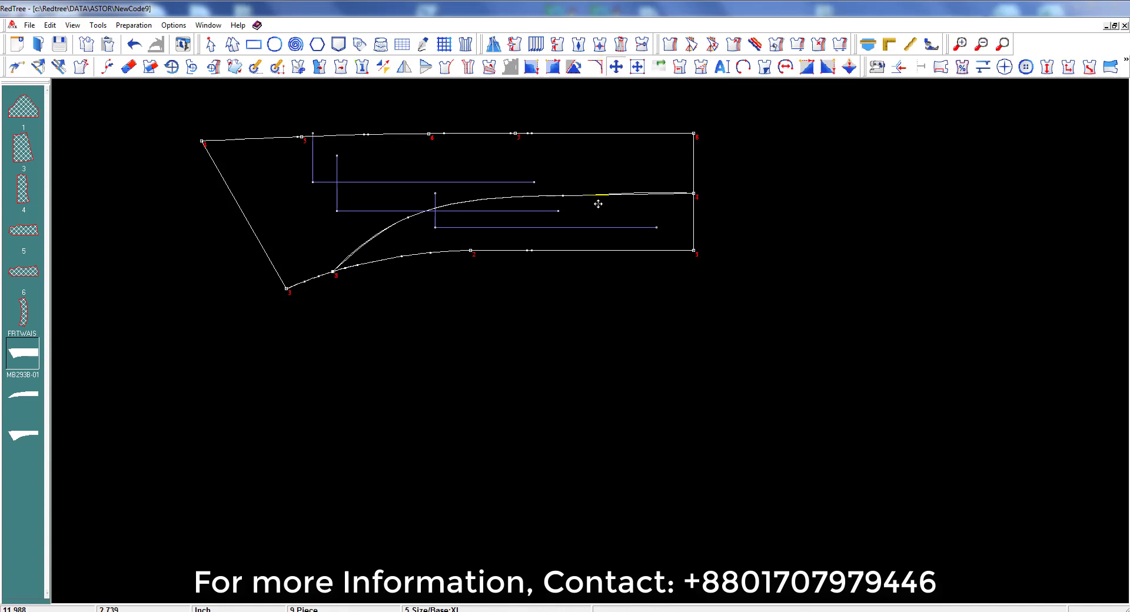
pyautogui.click(598, 204)
pyautogui.click(616, 452)
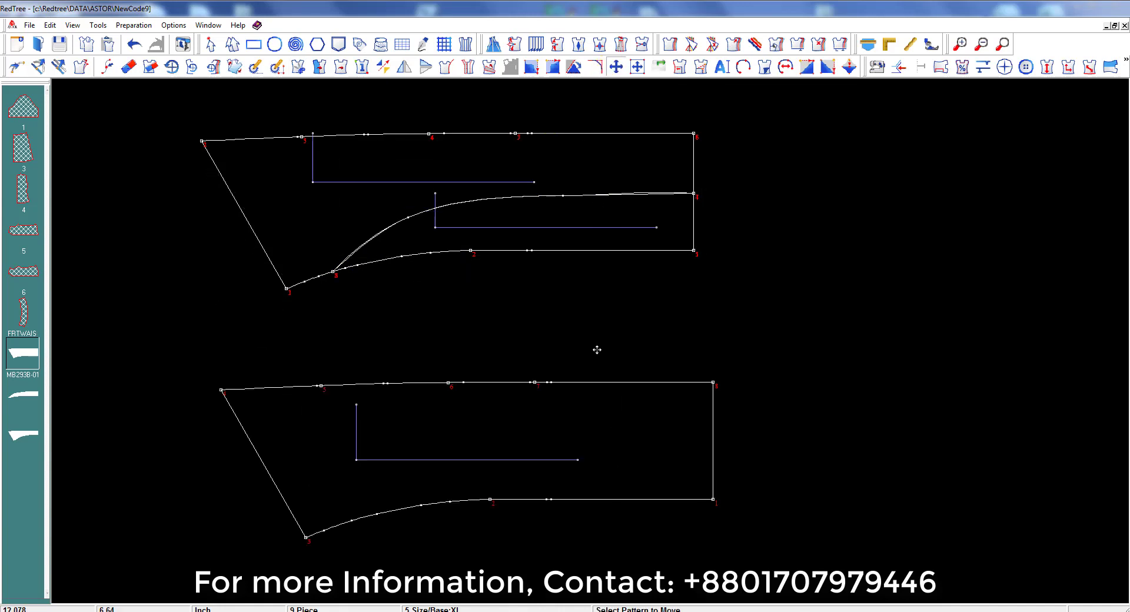
pyautogui.click(561, 232)
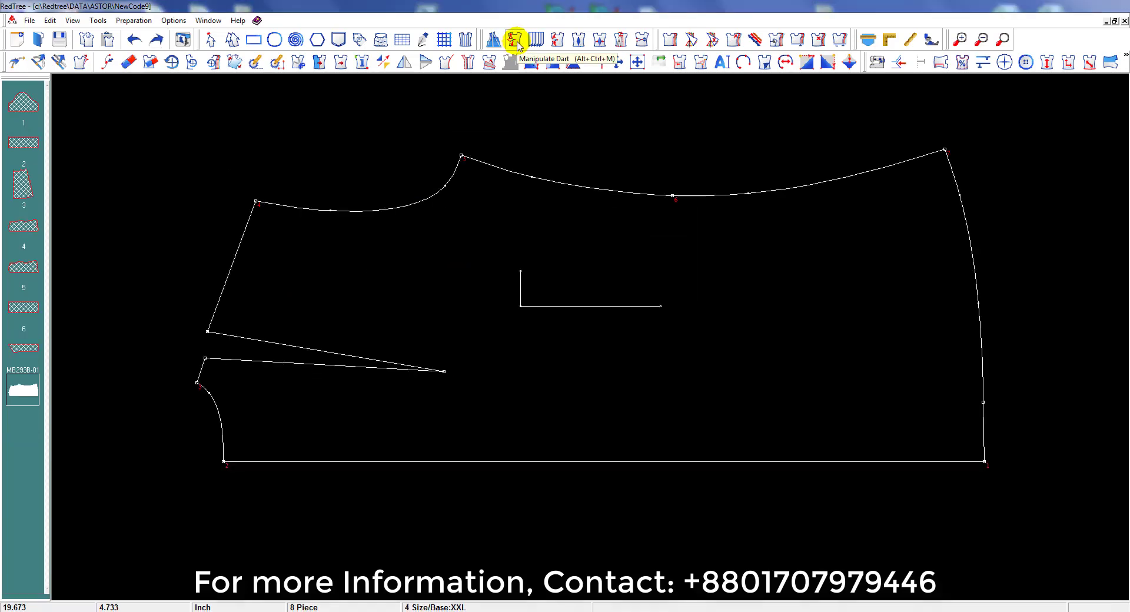
# Step: Pick both legs of the bodice's side dart and resize it to length 10, width 1
pyautogui.click(515, 41)
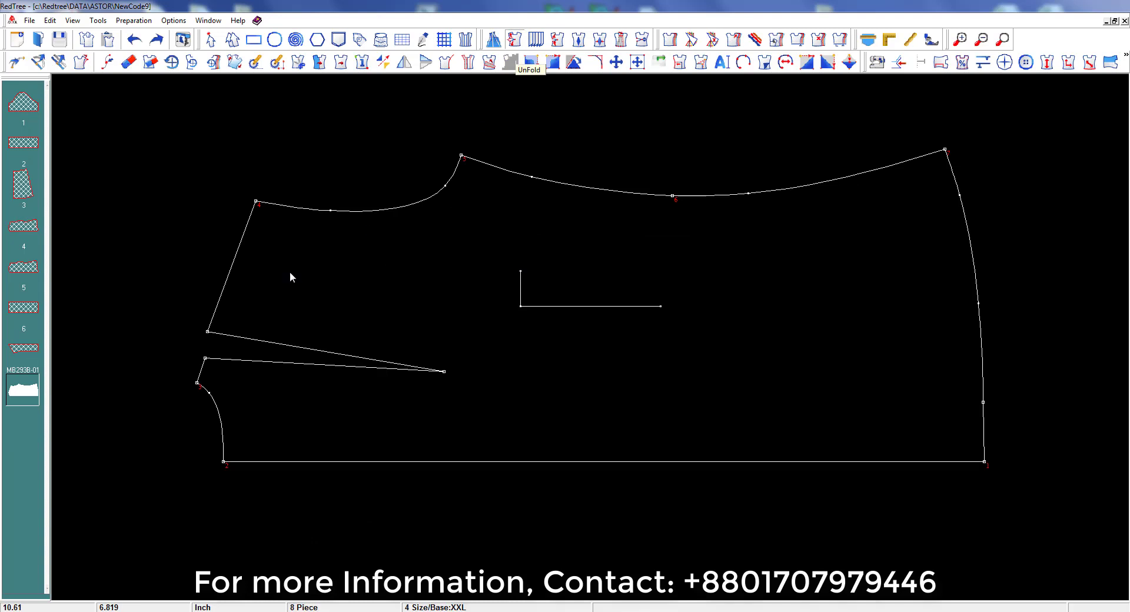
pyautogui.click(206, 358)
pyautogui.press('Return')
pyautogui.click(208, 333)
pyautogui.press('Return')
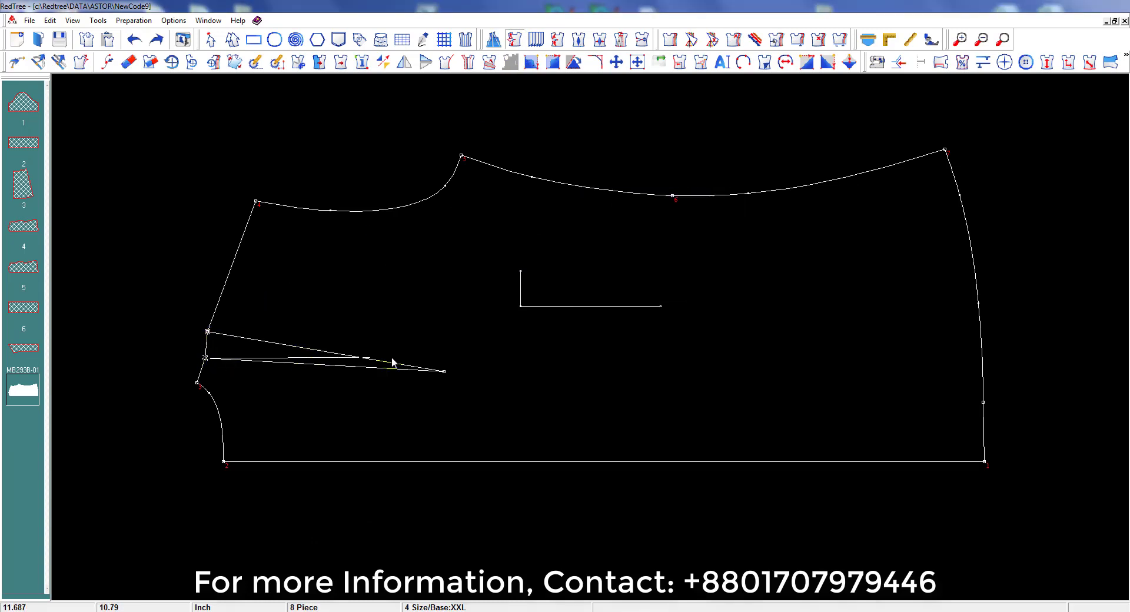
pyautogui.click(459, 353)
pyautogui.click(649, 237)
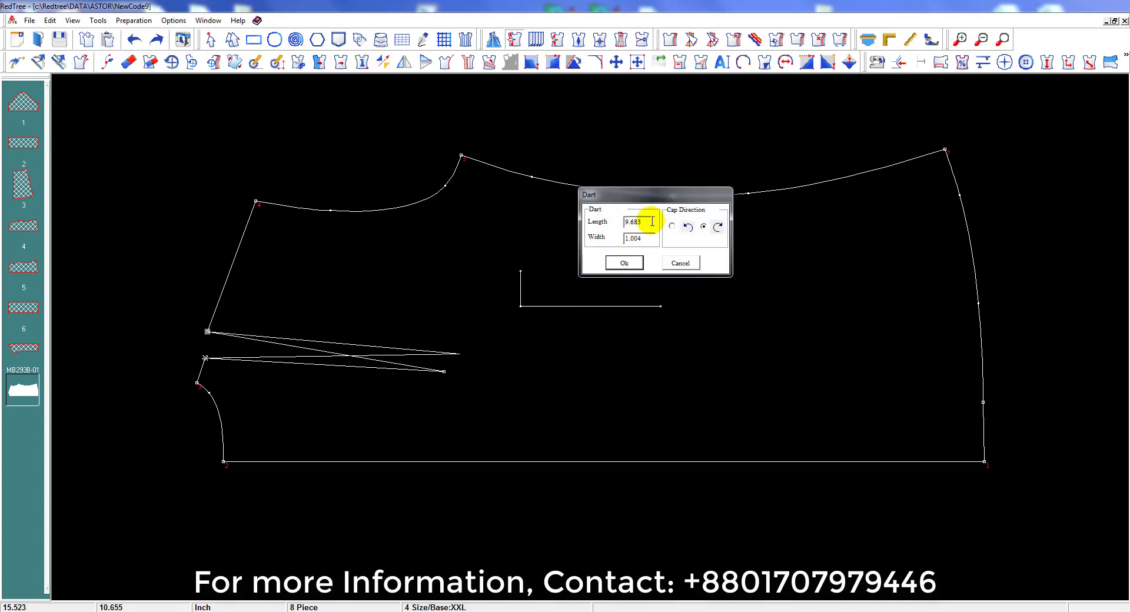
pyautogui.write('10')
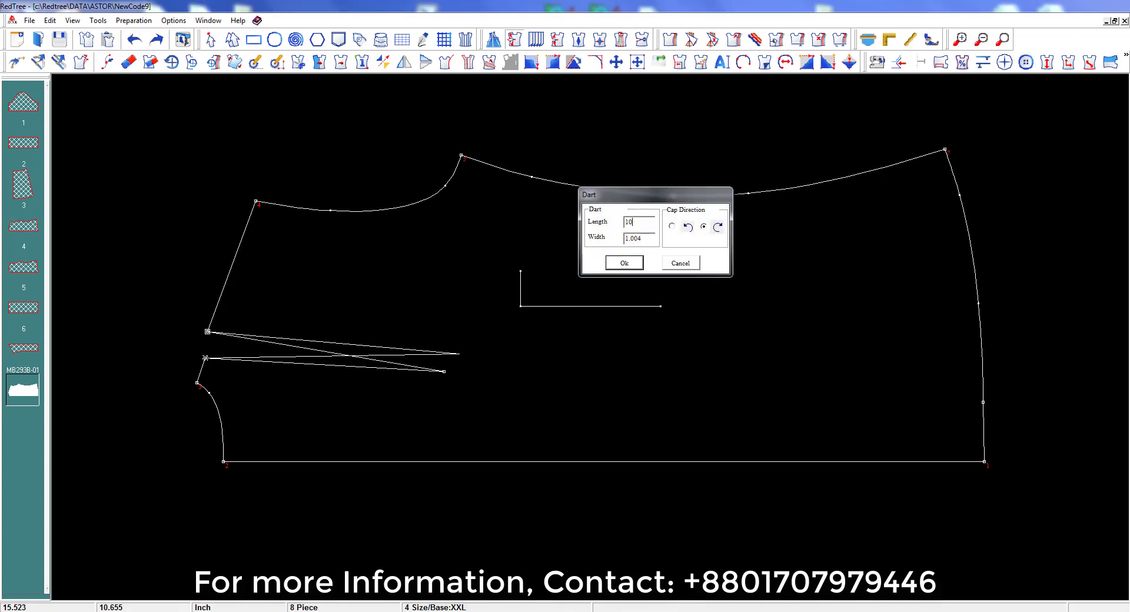
pyautogui.doubleClick(646, 240)
pyautogui.write('1')
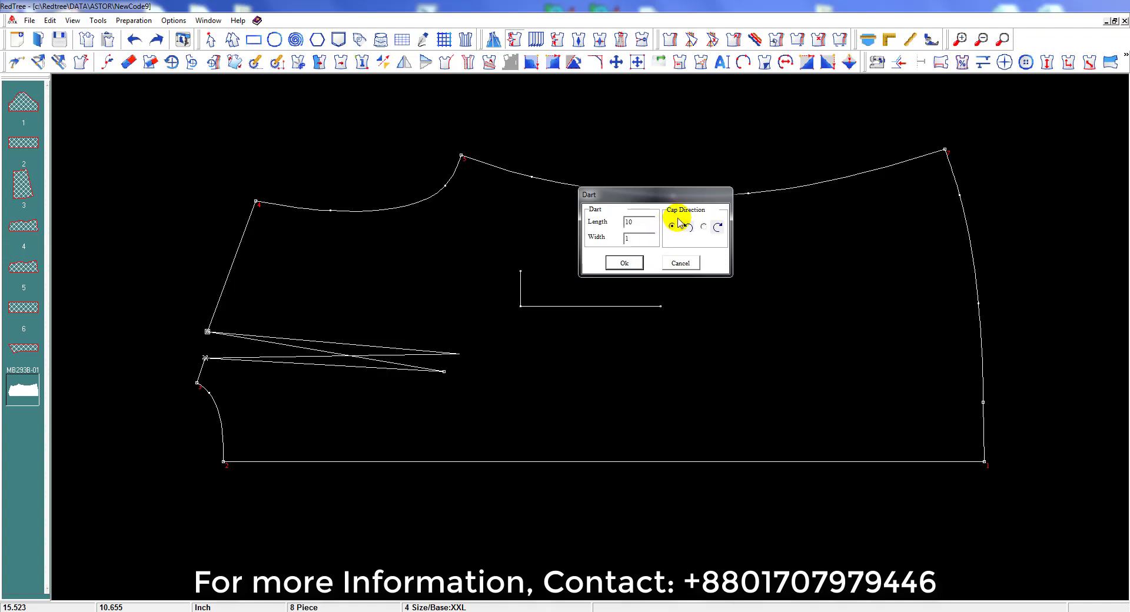
pyautogui.click(640, 263)
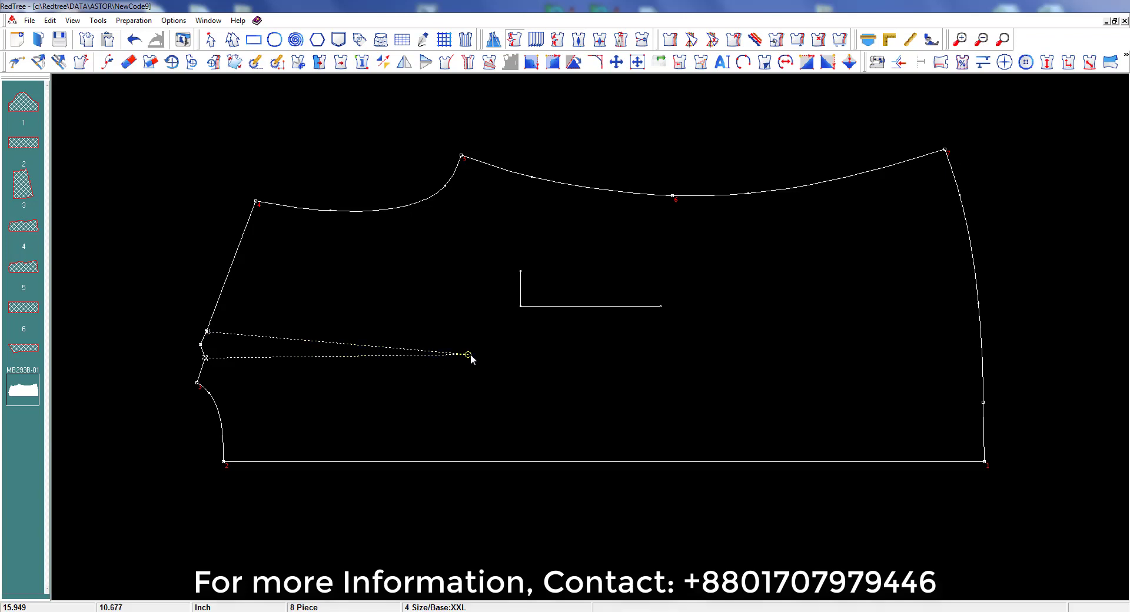
# Step: Transfer 100% of the dart to a top-edge point 2 along by rotating the upper section
pyautogui.click(520, 175)
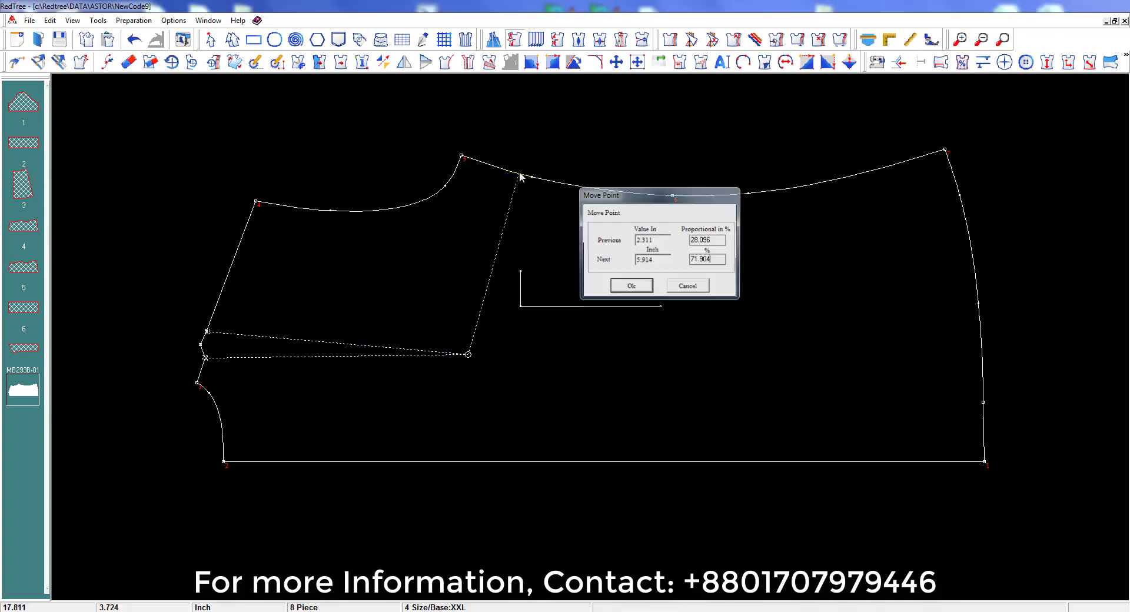
pyautogui.moveTo(638, 239); pyautogui.dragTo(661, 241)
pyautogui.write('2')
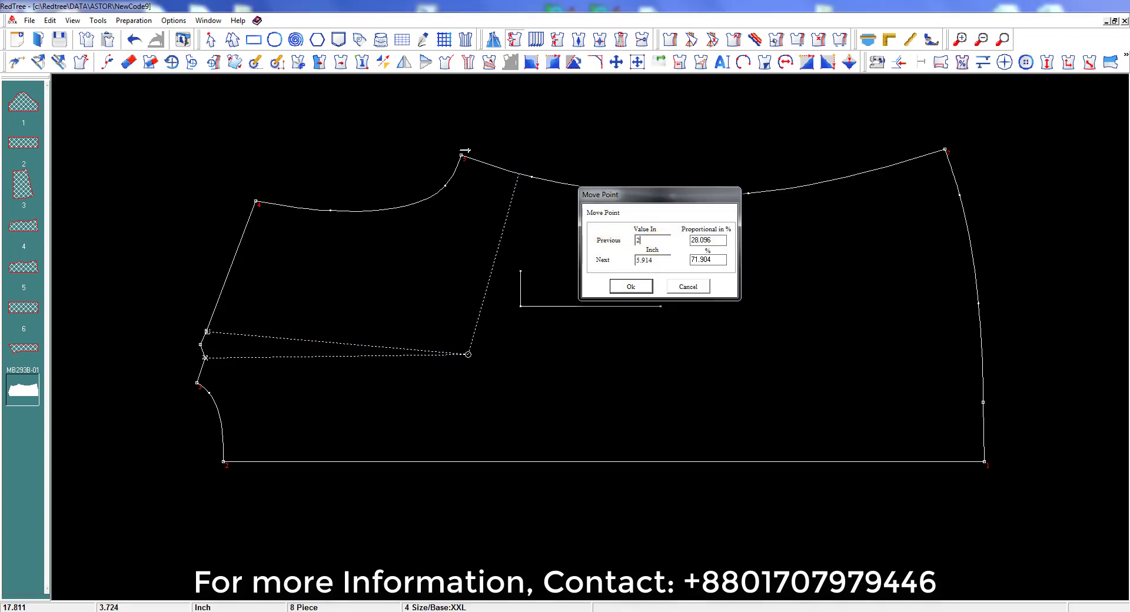
pyautogui.click(630, 287)
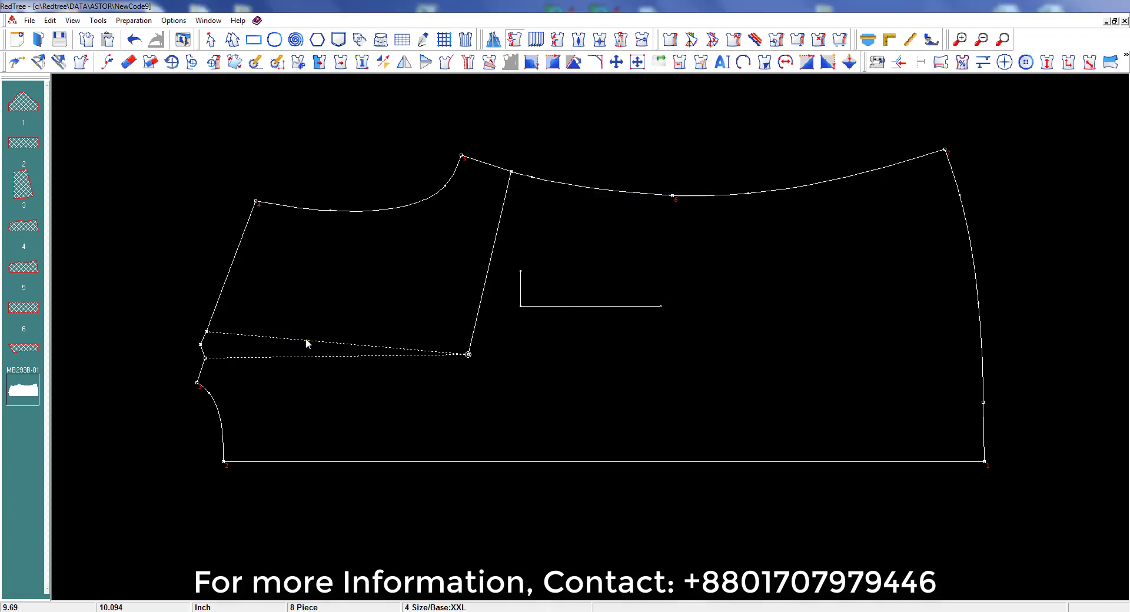
pyautogui.moveTo(269, 337); pyautogui.dragTo(262, 351)
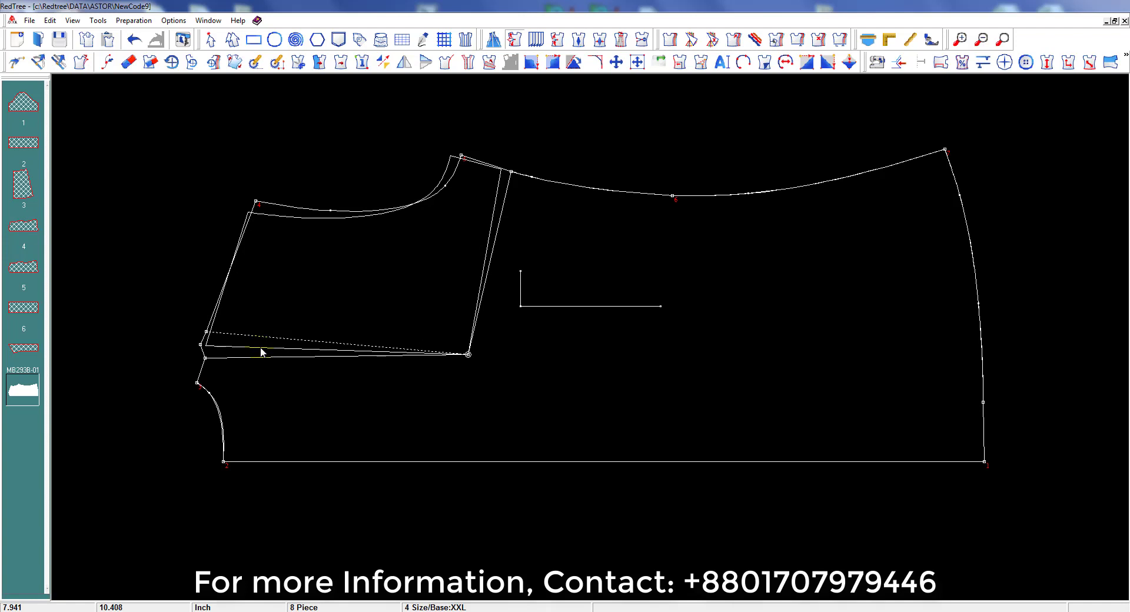
pyautogui.click(262, 351)
pyautogui.click(649, 238)
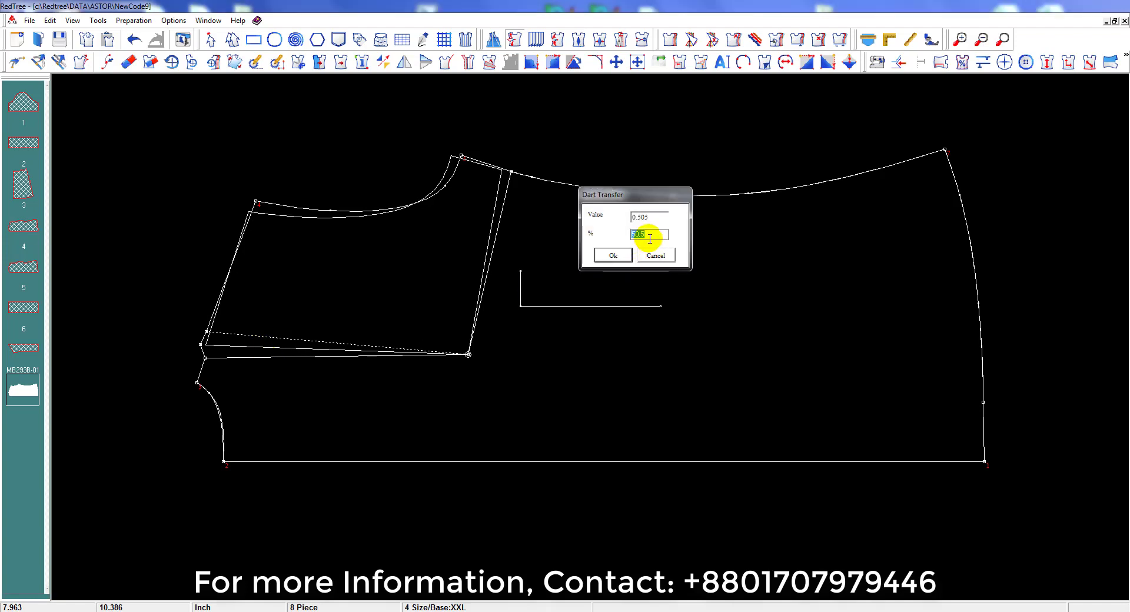
pyautogui.write('100')
pyautogui.click(613, 255)
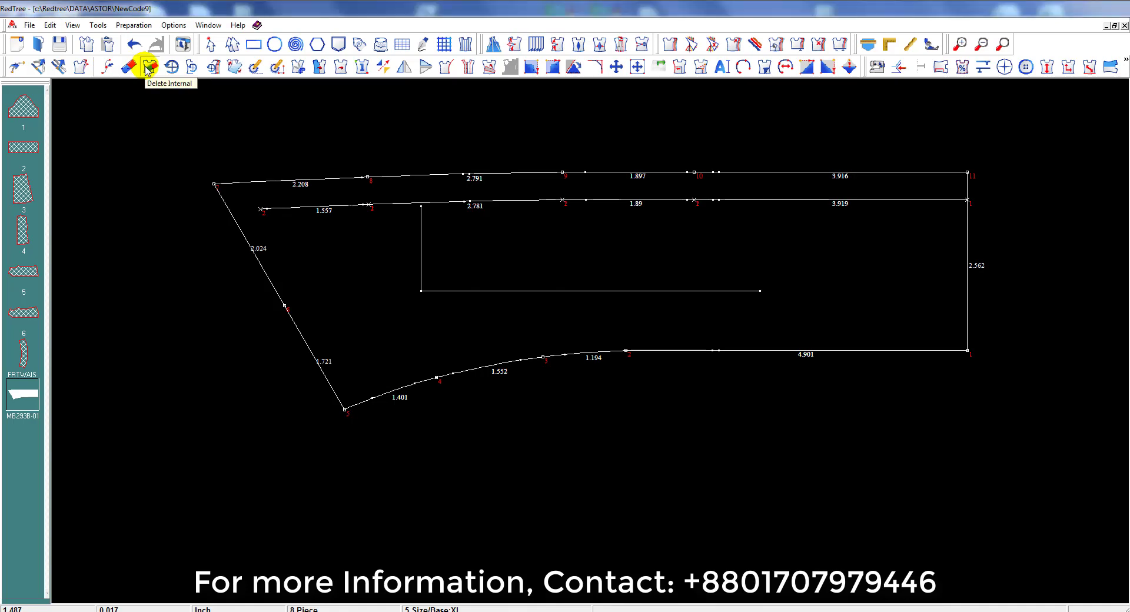
# Step: Delete the 1.557, 2.781, 1.89 and 3.919 inner line segments under FRTWAIS's top edge
pyautogui.click(147, 68)
pyautogui.click(311, 208)
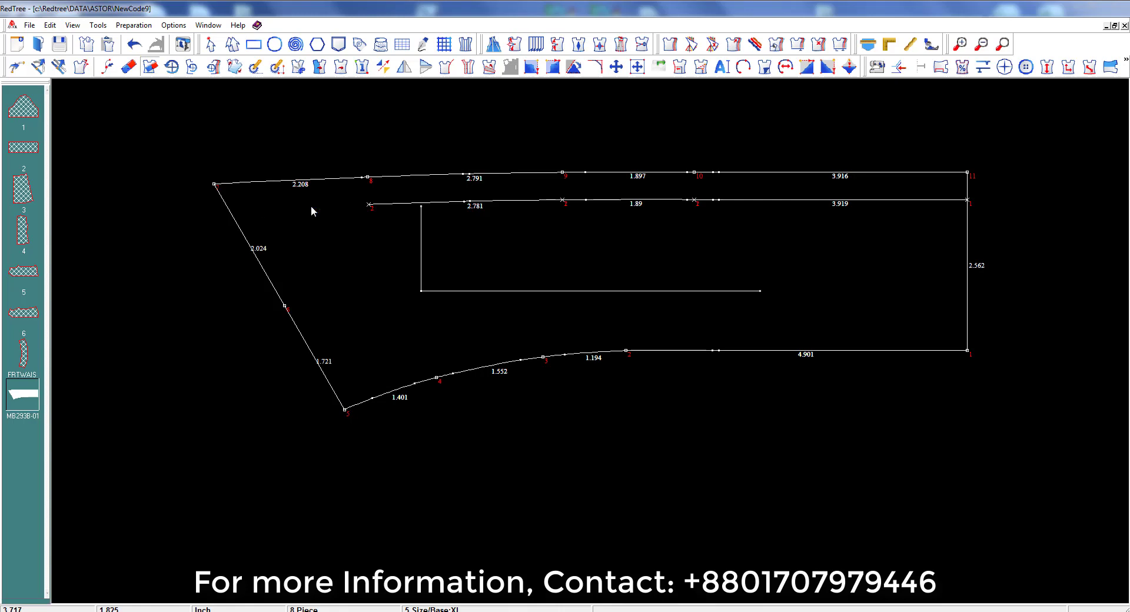
pyautogui.click(417, 207)
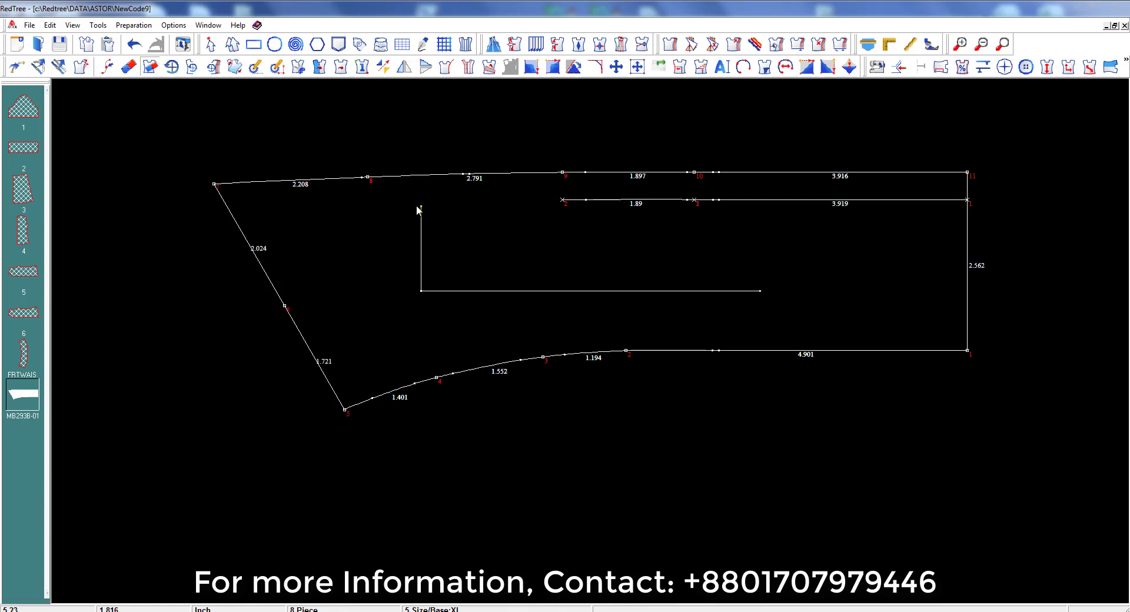
pyautogui.click(619, 200)
pyautogui.click(718, 201)
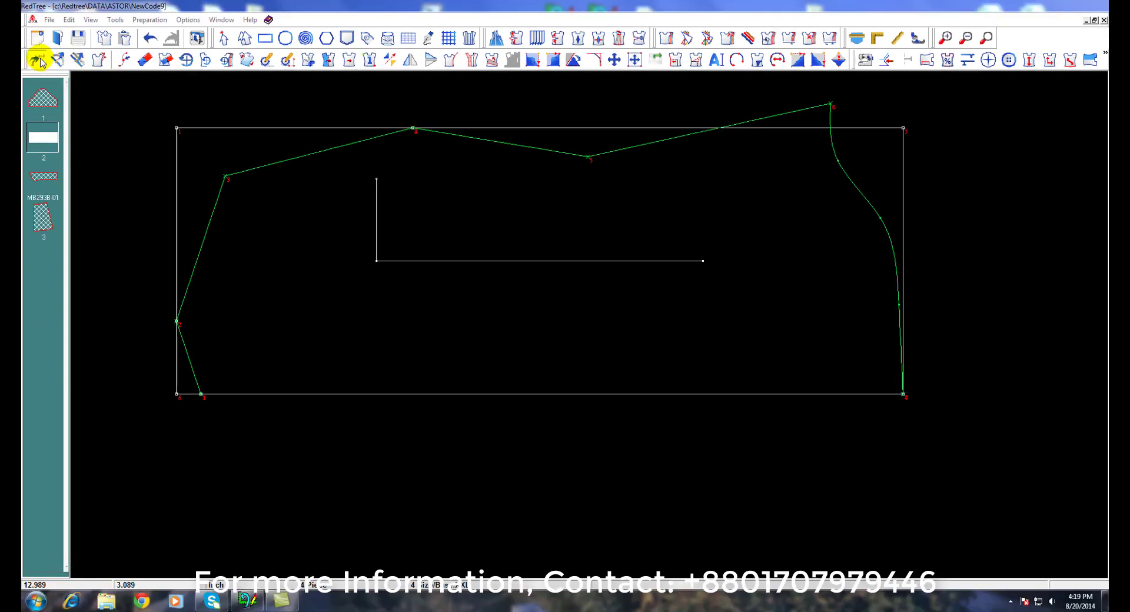
# Step: Bend the line between points 3 and 4 into a curve and refine its shape
pyautogui.click(41, 65)
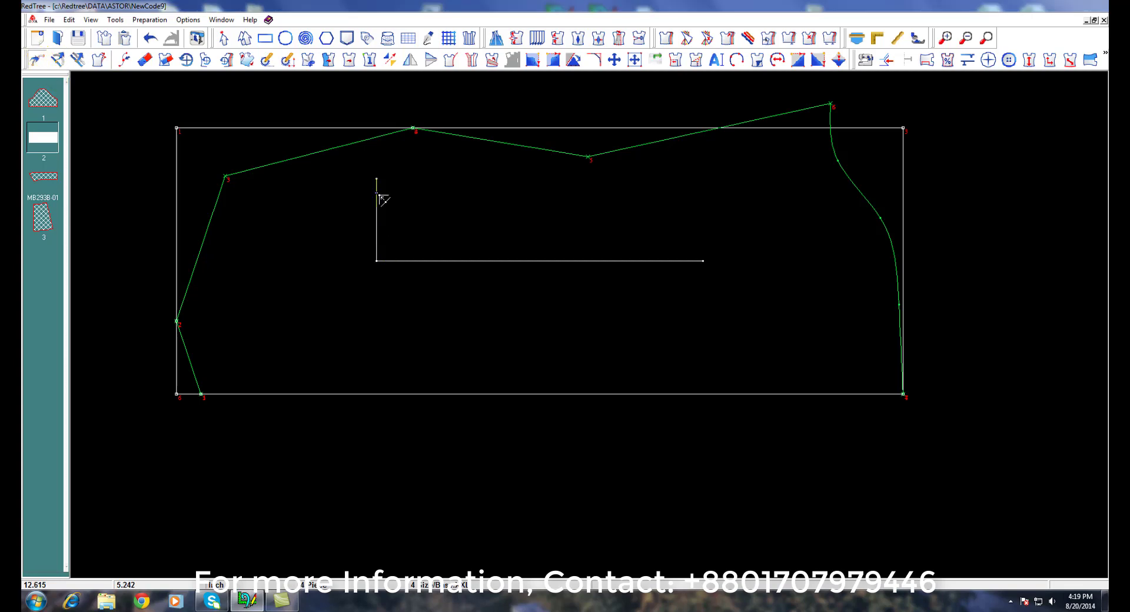
pyautogui.click(373, 155)
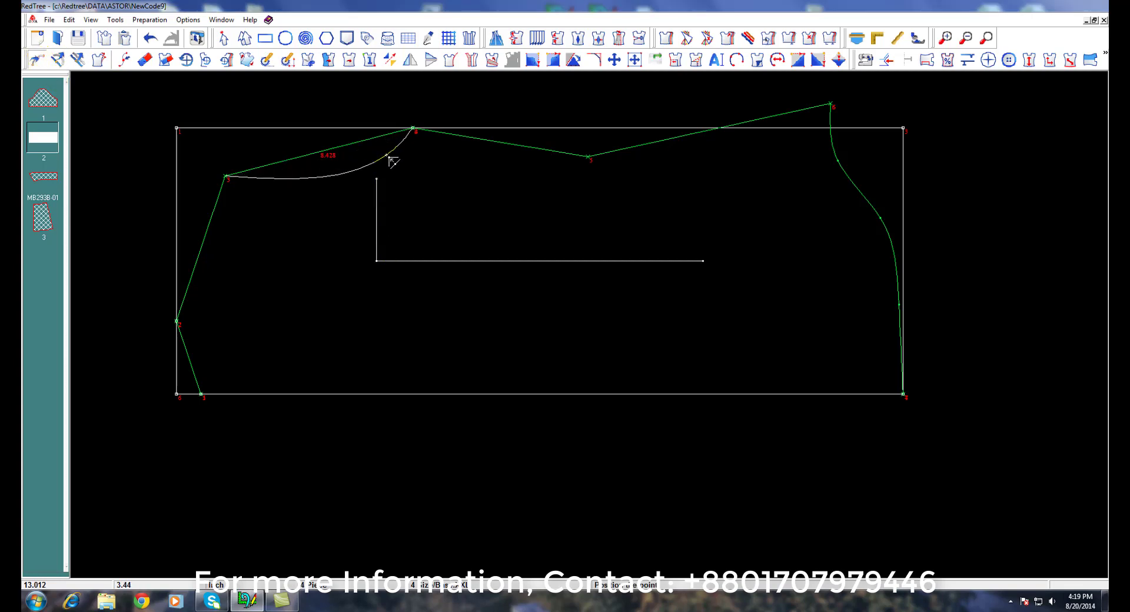
pyautogui.click(390, 159)
pyautogui.click(621, 251)
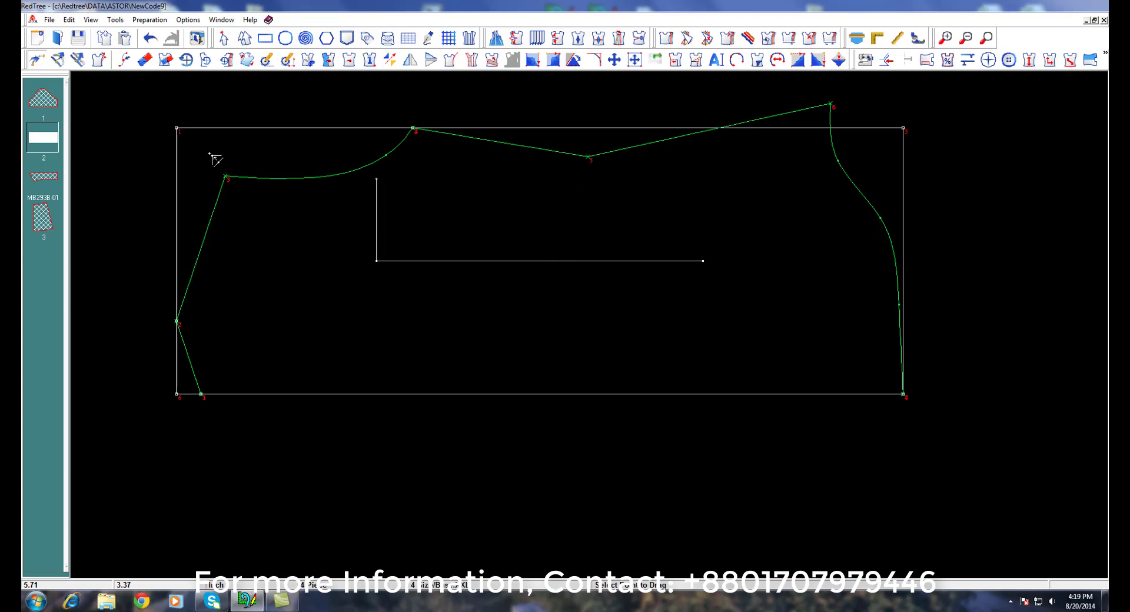
pyautogui.click(288, 178)
pyautogui.click(269, 179)
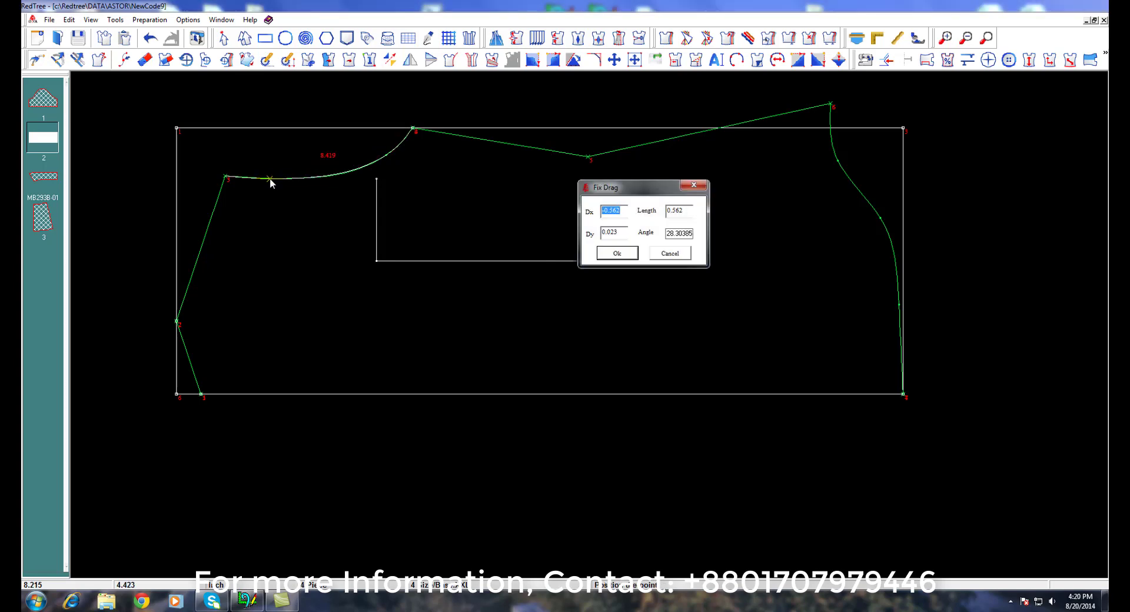
pyautogui.press('Return')
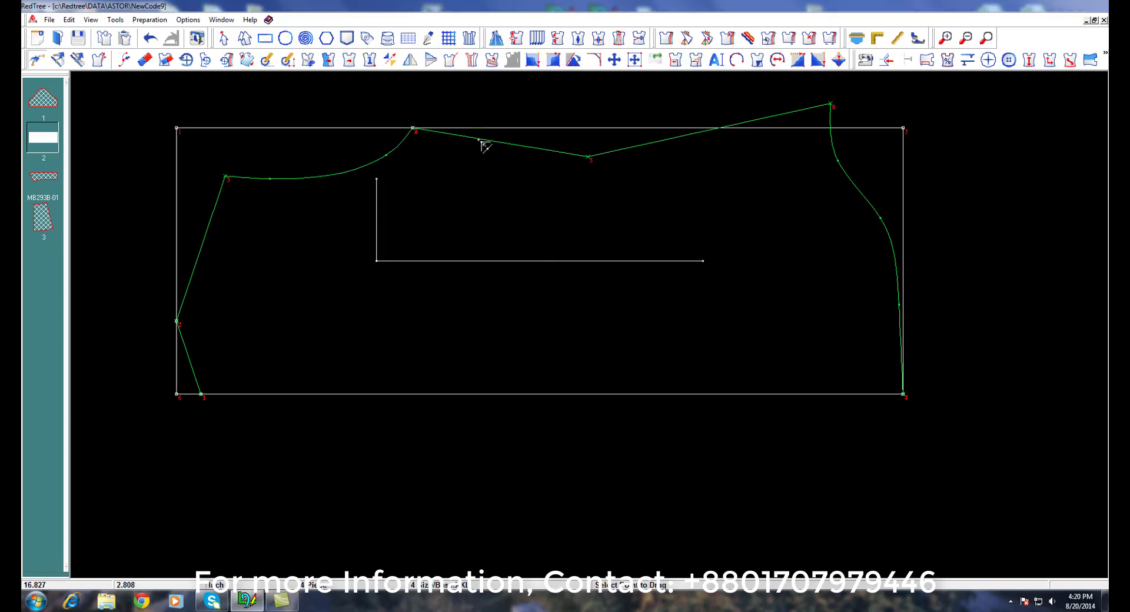
# Step: Drag points on the straight top edge to form one smooth curve
pyautogui.click(468, 140)
pyautogui.click(463, 142)
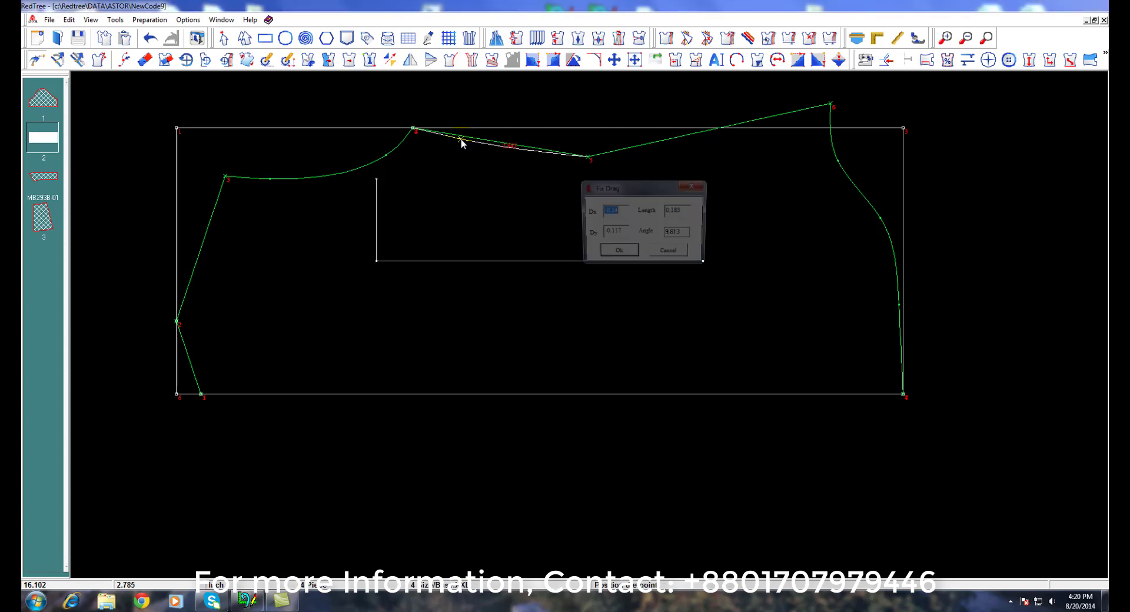
pyautogui.press('Return')
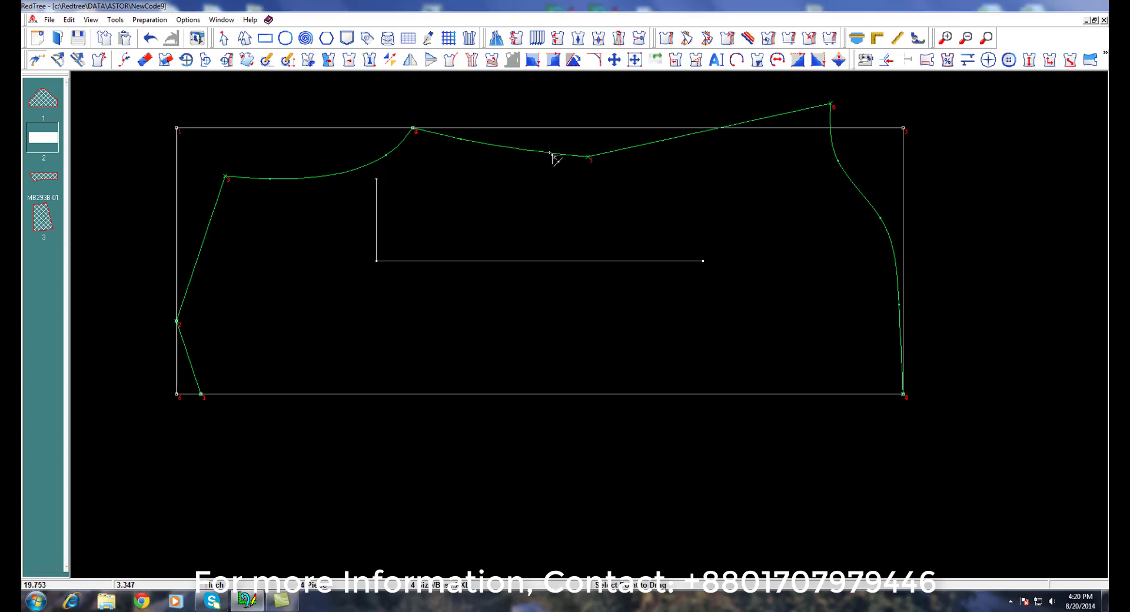
pyautogui.click(548, 156)
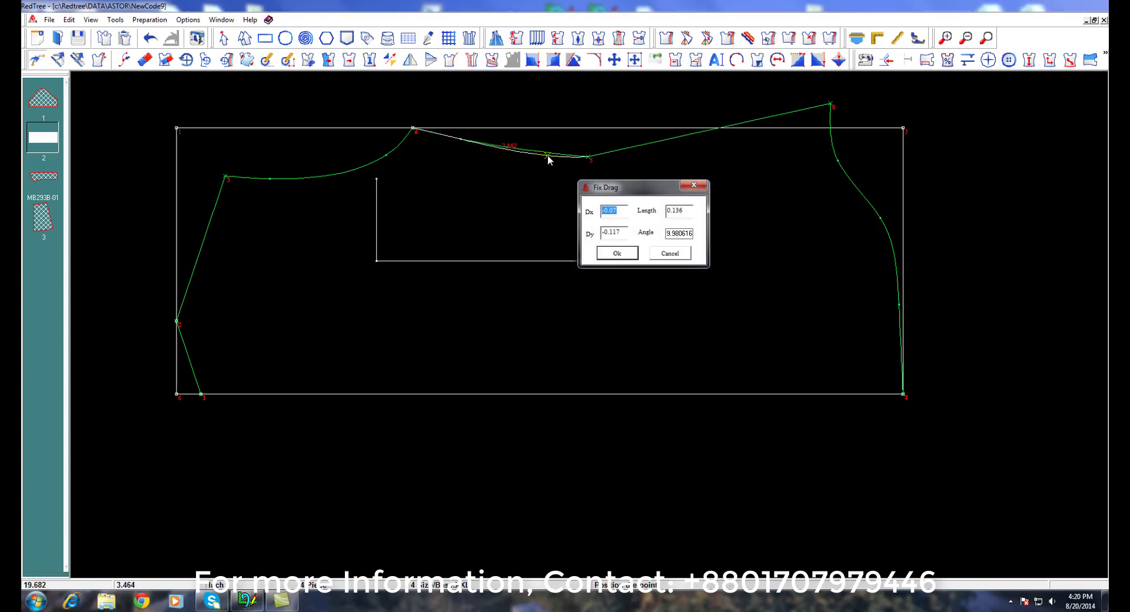
pyautogui.press('Return')
pyautogui.click(666, 145)
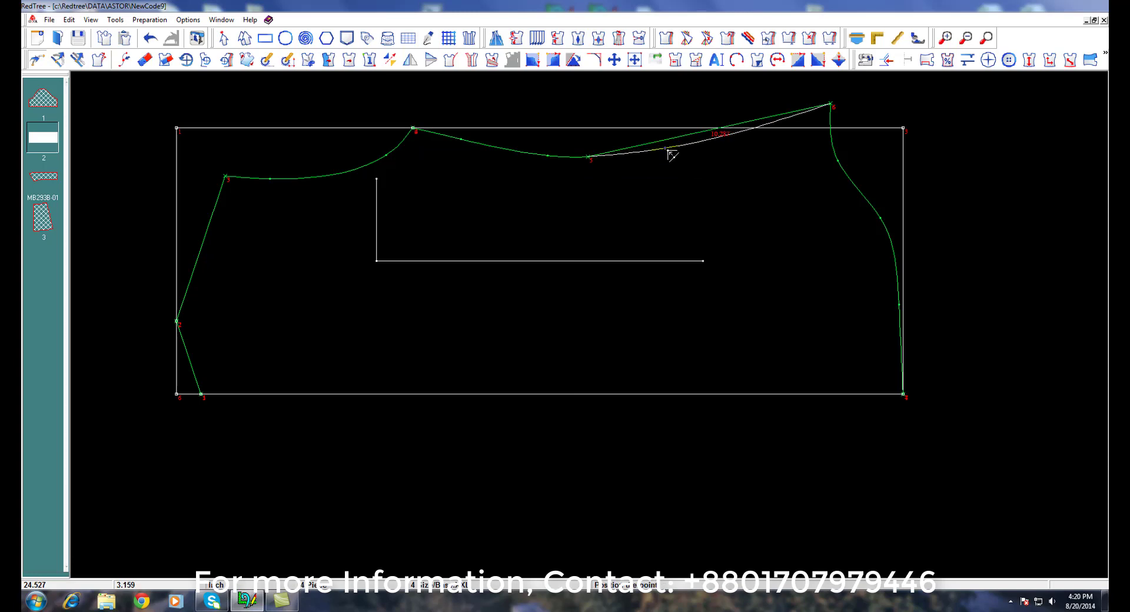
pyautogui.click(666, 150)
pyautogui.press('Return')
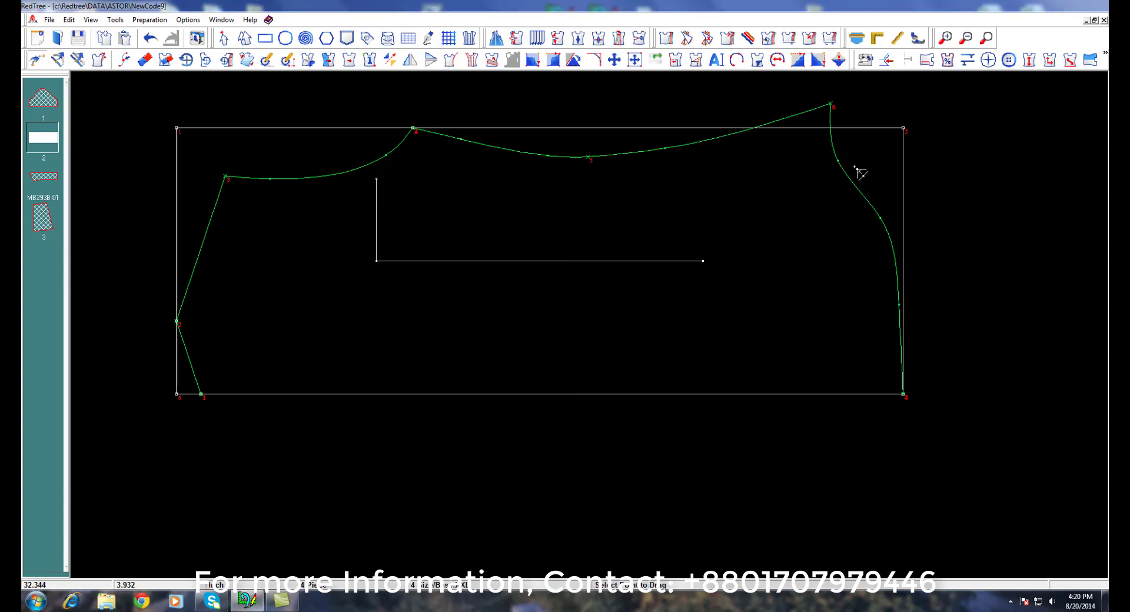
# Step: Drag three points on the right-side curve outward into a smoother bow
pyautogui.click(840, 162)
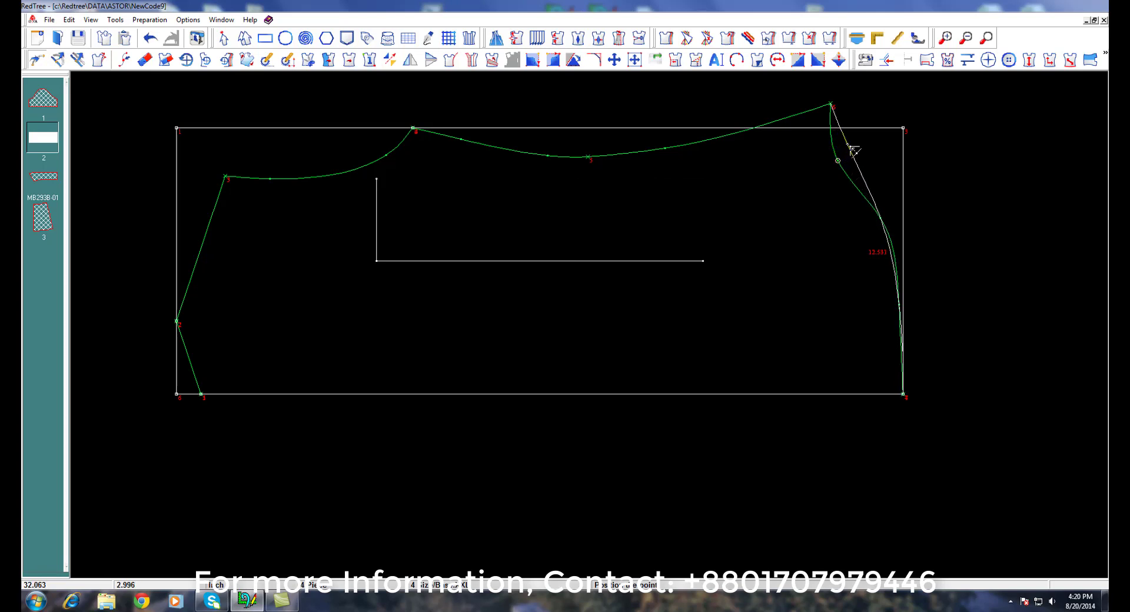
pyautogui.click(854, 152)
pyautogui.press('Return')
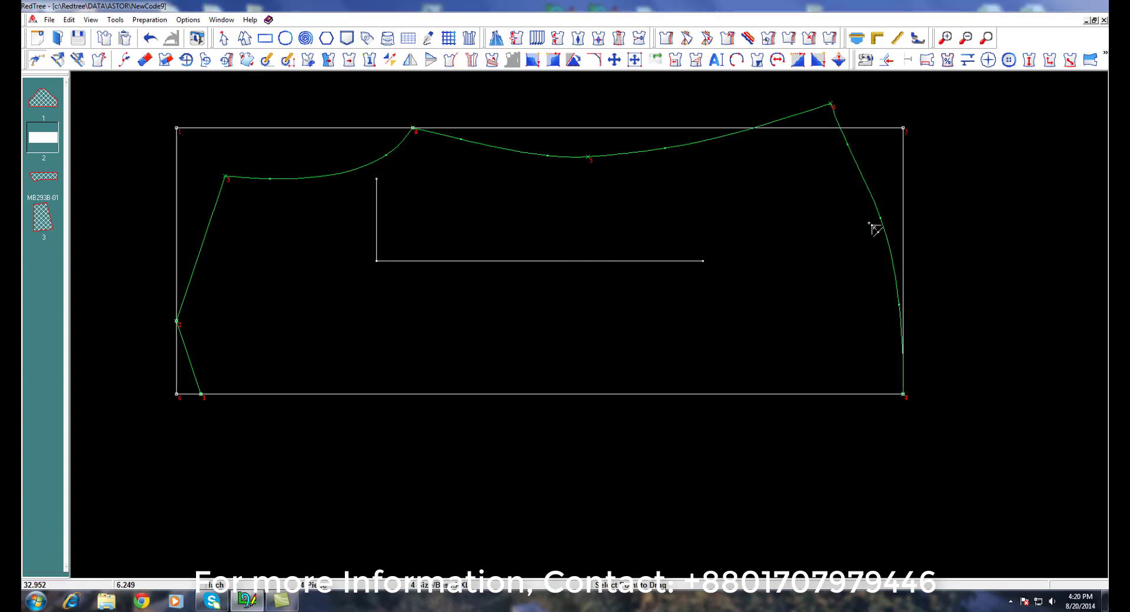
pyautogui.click(881, 220)
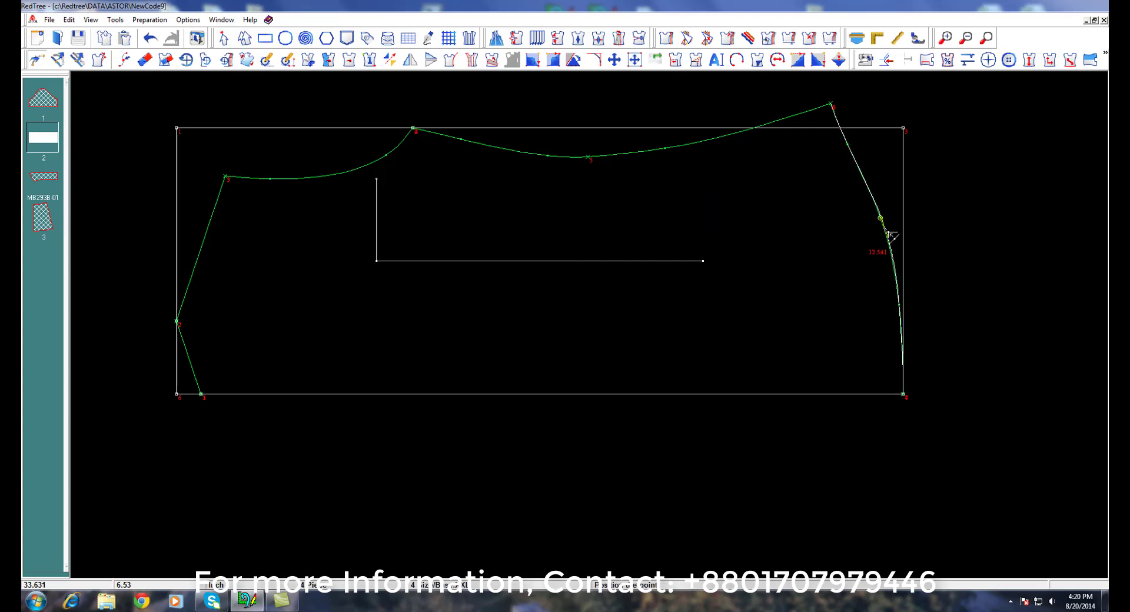
pyautogui.click(886, 234)
pyautogui.press('Return')
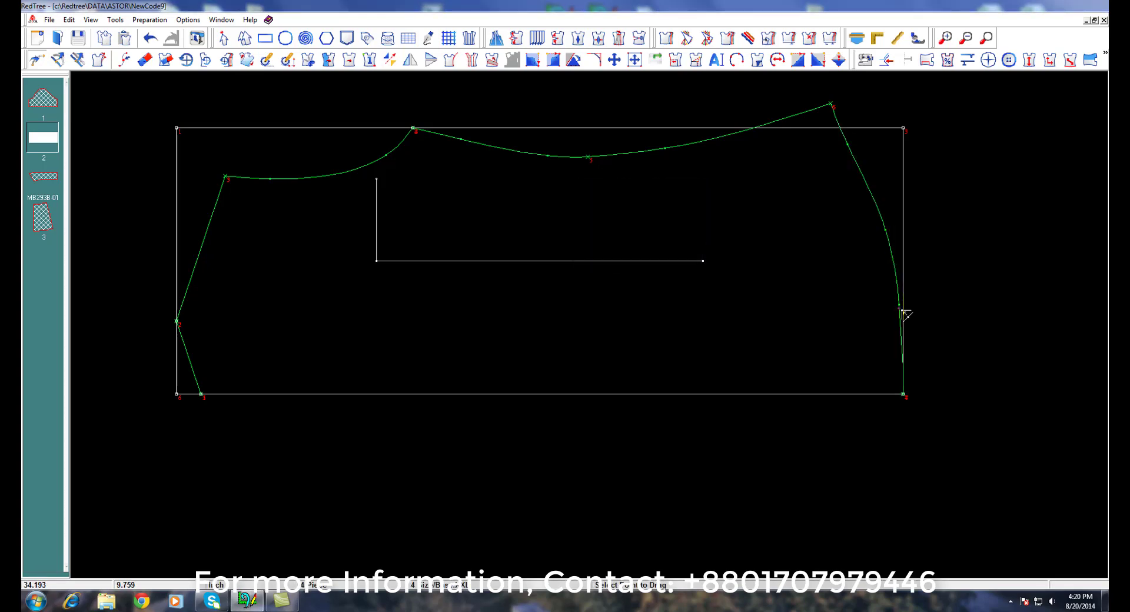
pyautogui.click(899, 305)
pyautogui.click(903, 307)
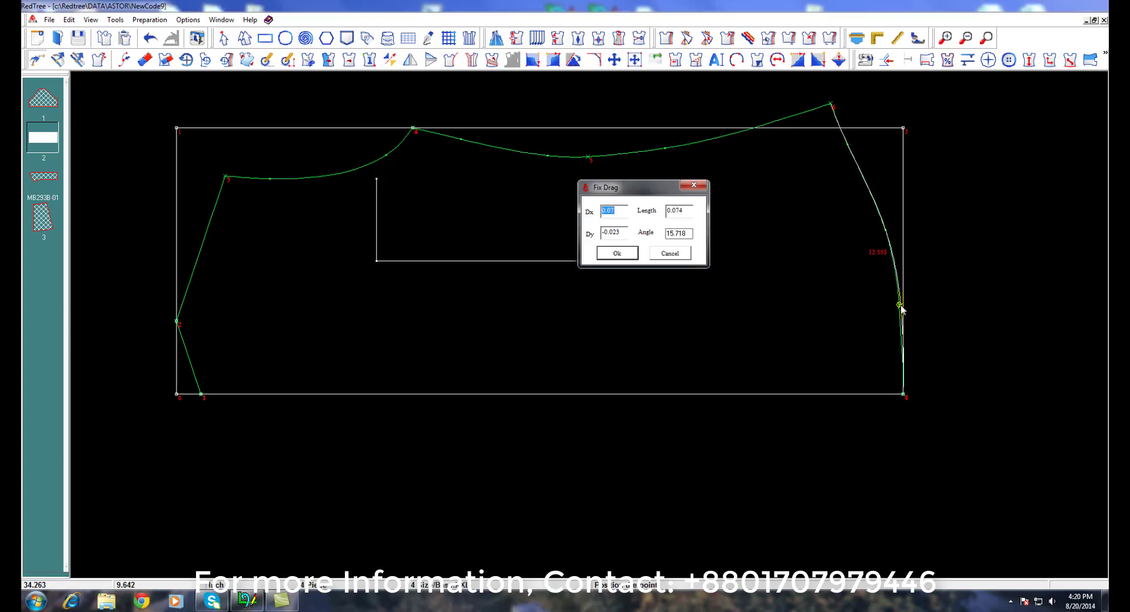
pyautogui.press('Return')
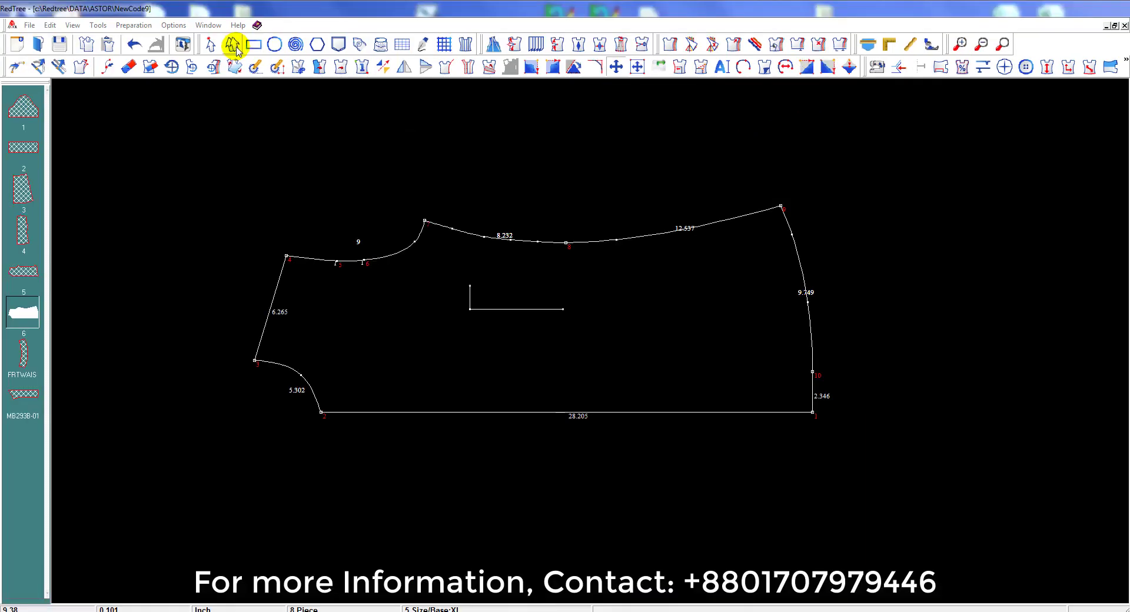
# Step: Extend piece 5's upper-left curve by 0.692 at point 4, making it 9.692
pyautogui.click(233, 45)
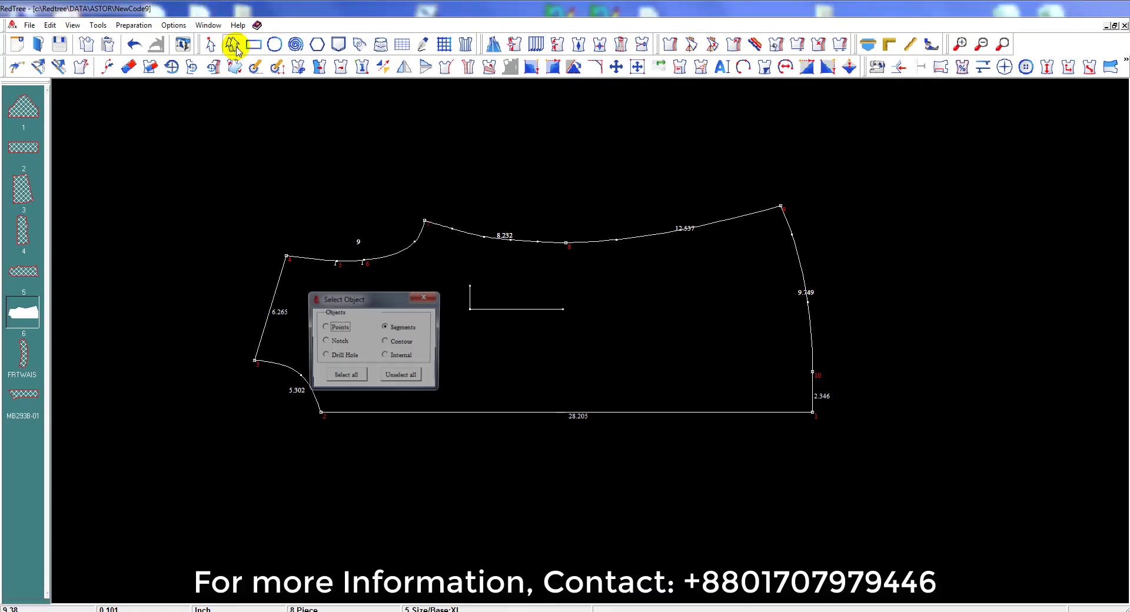
pyautogui.click(357, 261)
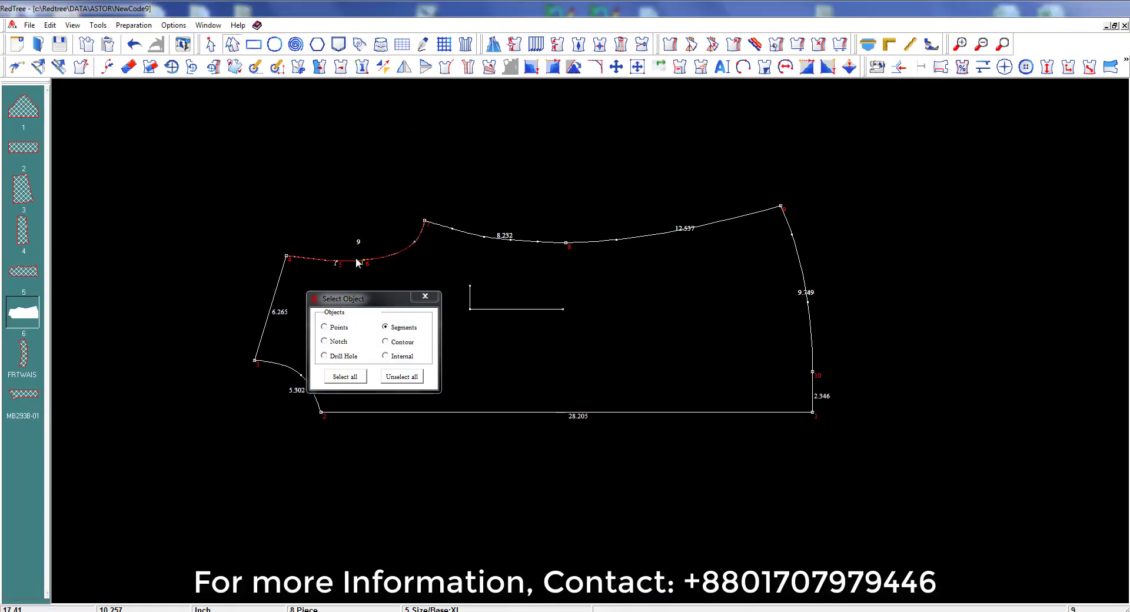
pyautogui.click(83, 66)
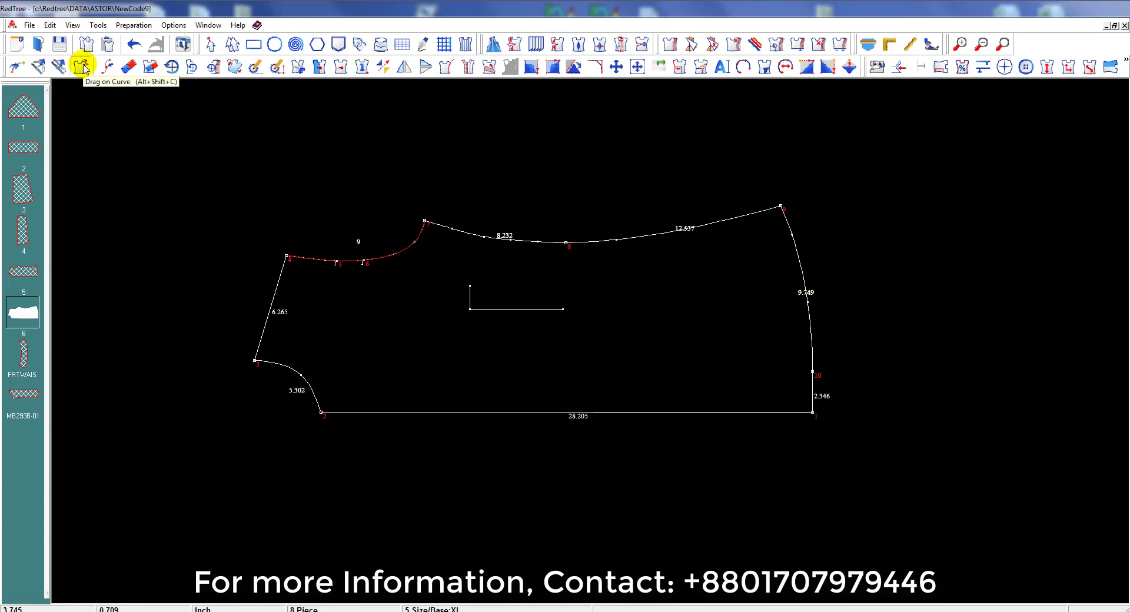
pyautogui.click(287, 257)
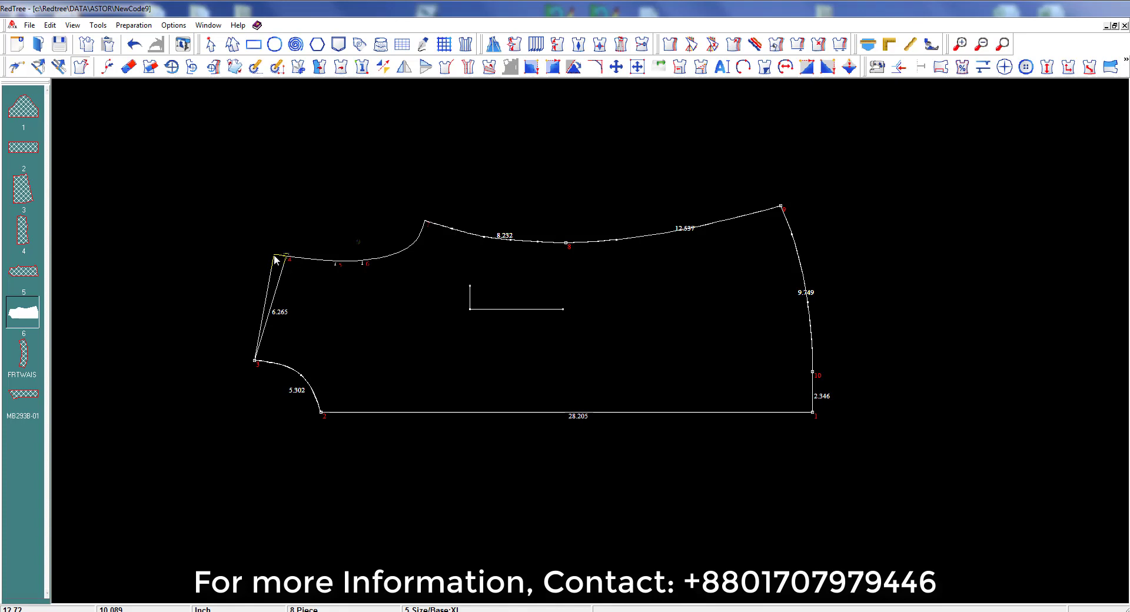
pyautogui.click(275, 259)
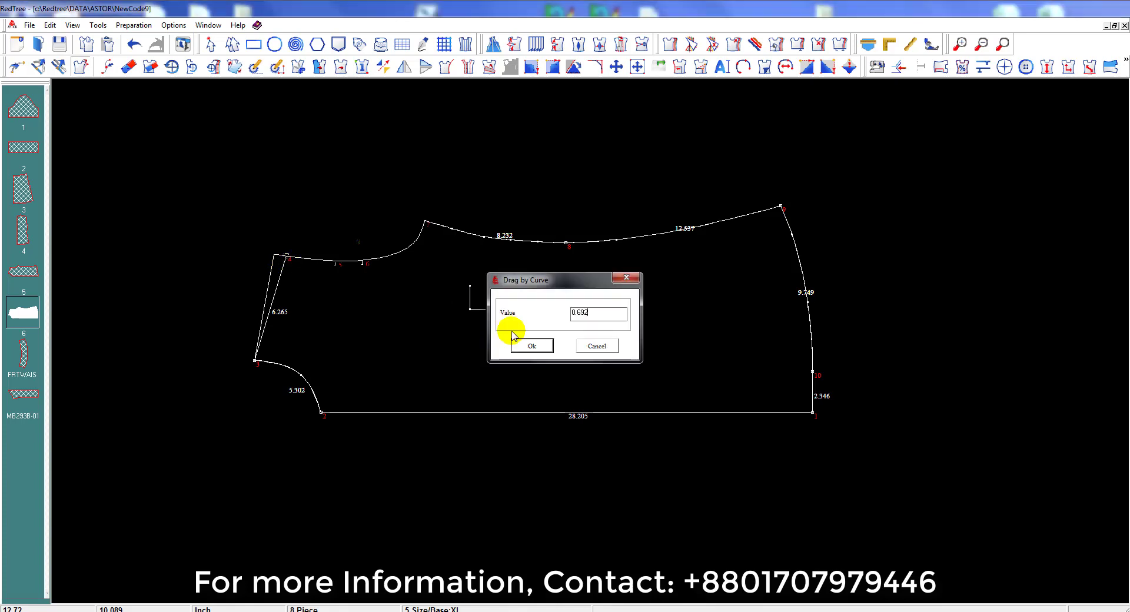
pyautogui.click(546, 347)
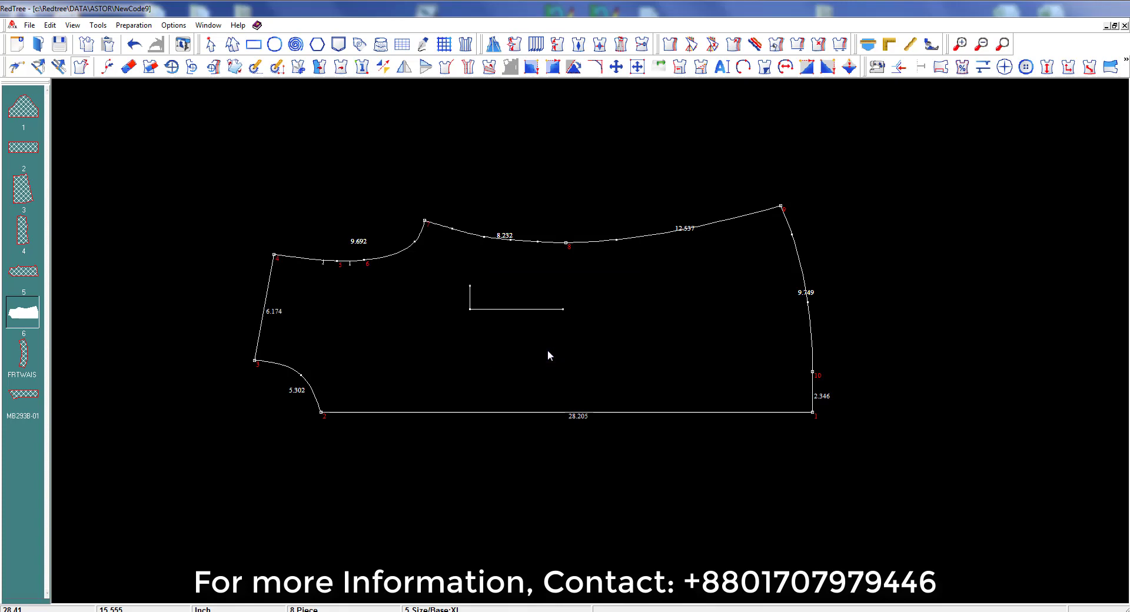
# Step: Extend the 9.692 curve another 0.399 near point 7, reaching 10.093
pyautogui.click(232, 44)
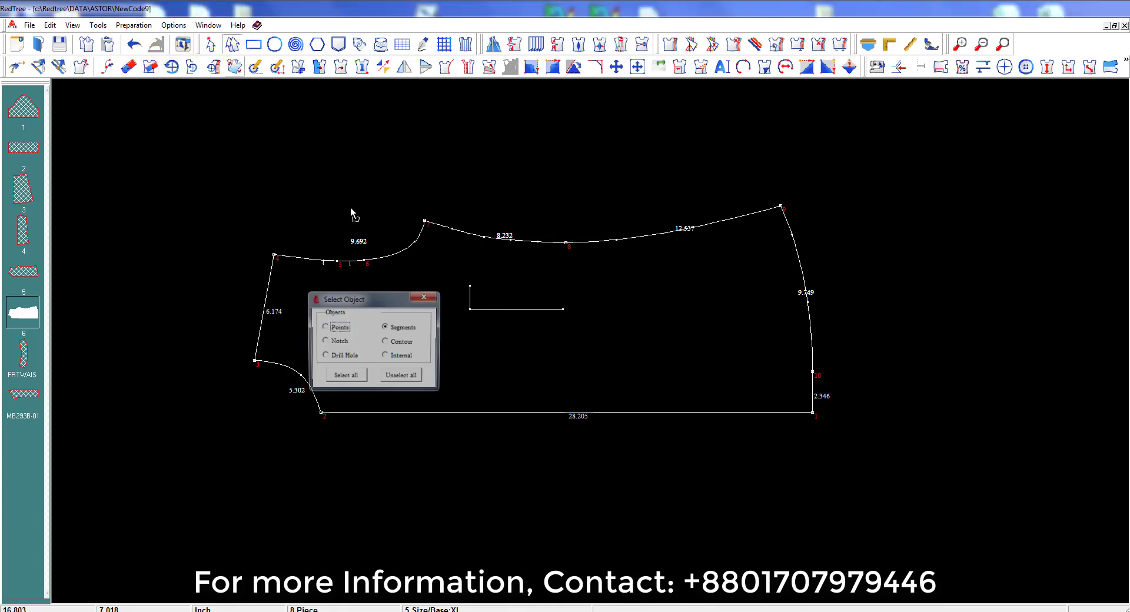
pyautogui.click(411, 247)
pyautogui.click(81, 66)
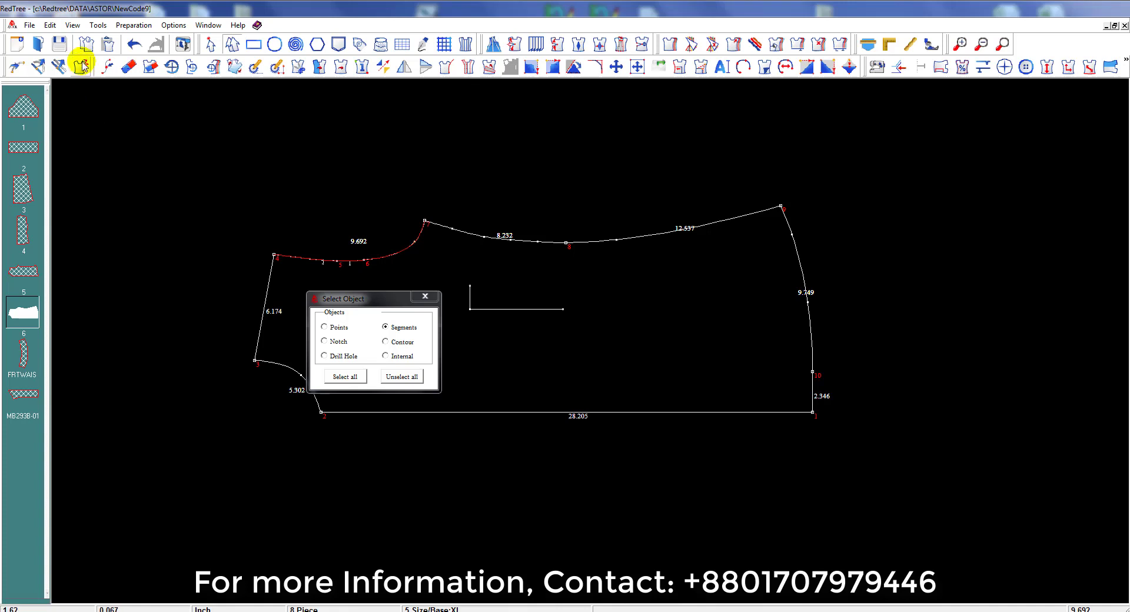
pyautogui.click(427, 219)
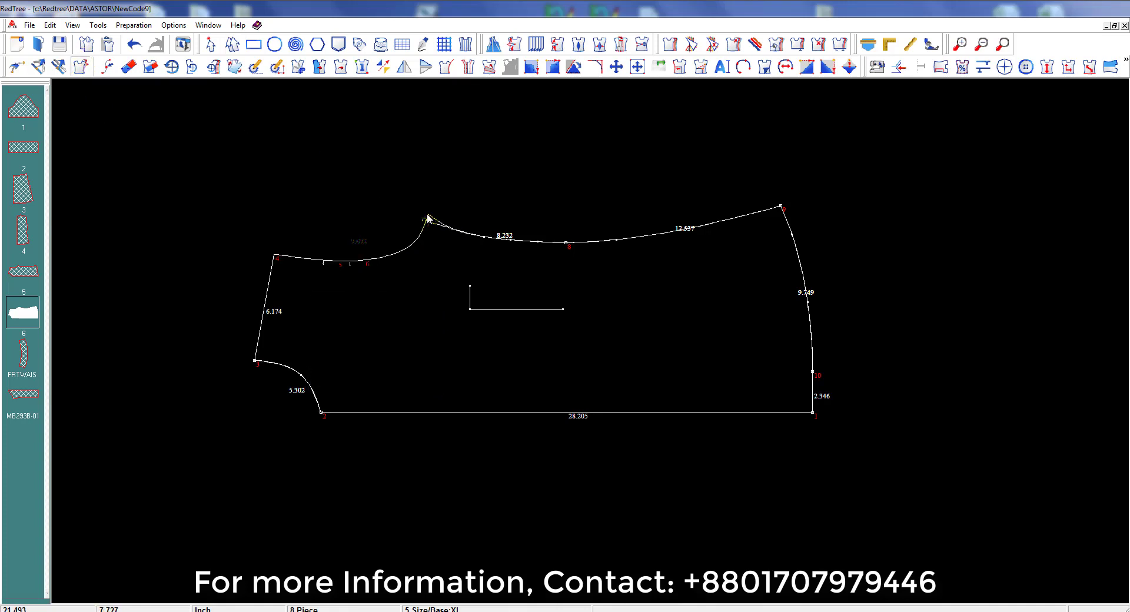
pyautogui.click(427, 218)
pyautogui.click(538, 347)
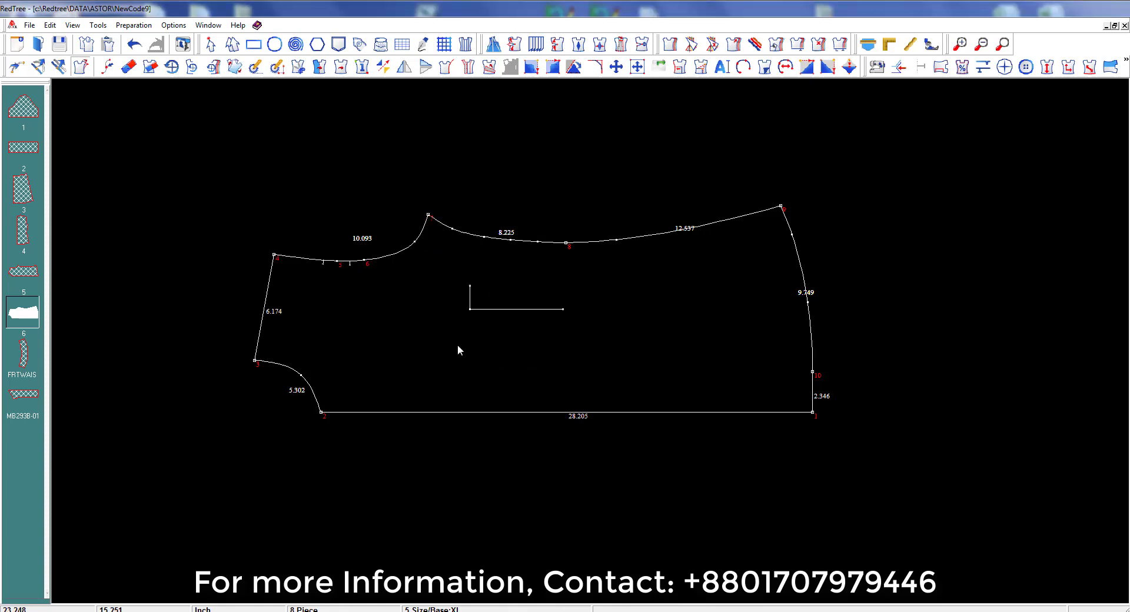
# Step: Drag the right side from point 9 to the bottom-right corner parallel, Dx 2, Dy 0
pyautogui.click(61, 68)
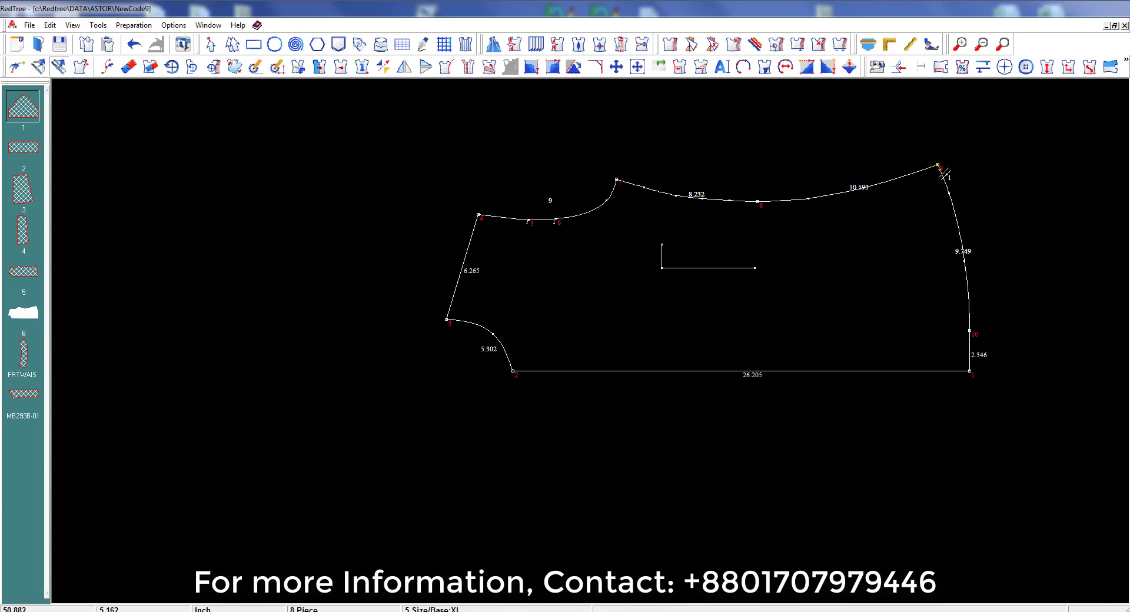
pyautogui.click(938, 165)
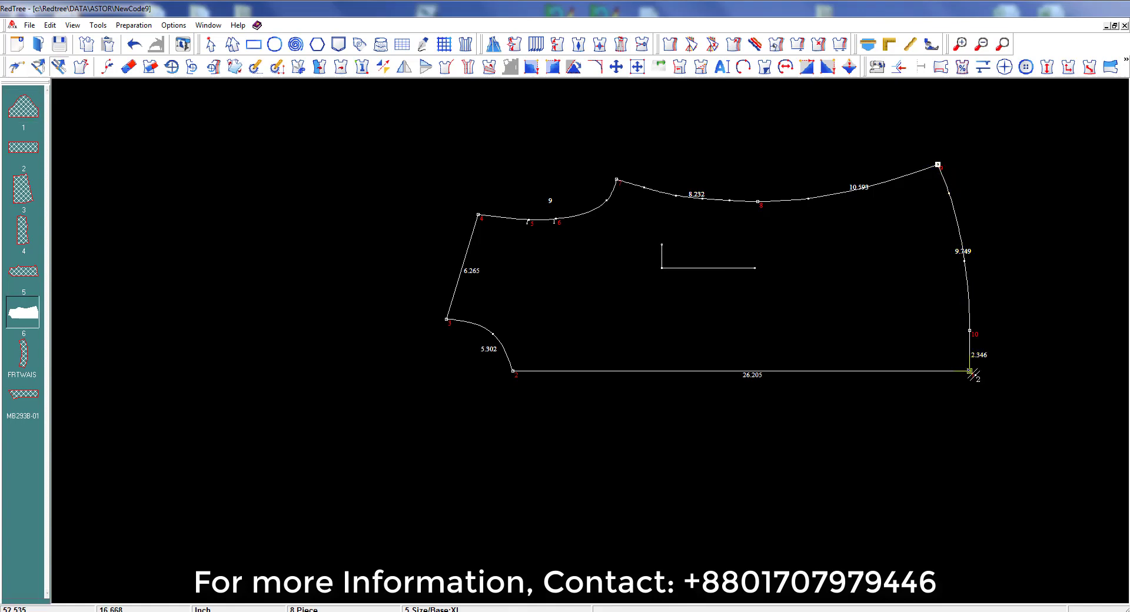
pyautogui.click(969, 371)
pyautogui.click(998, 375)
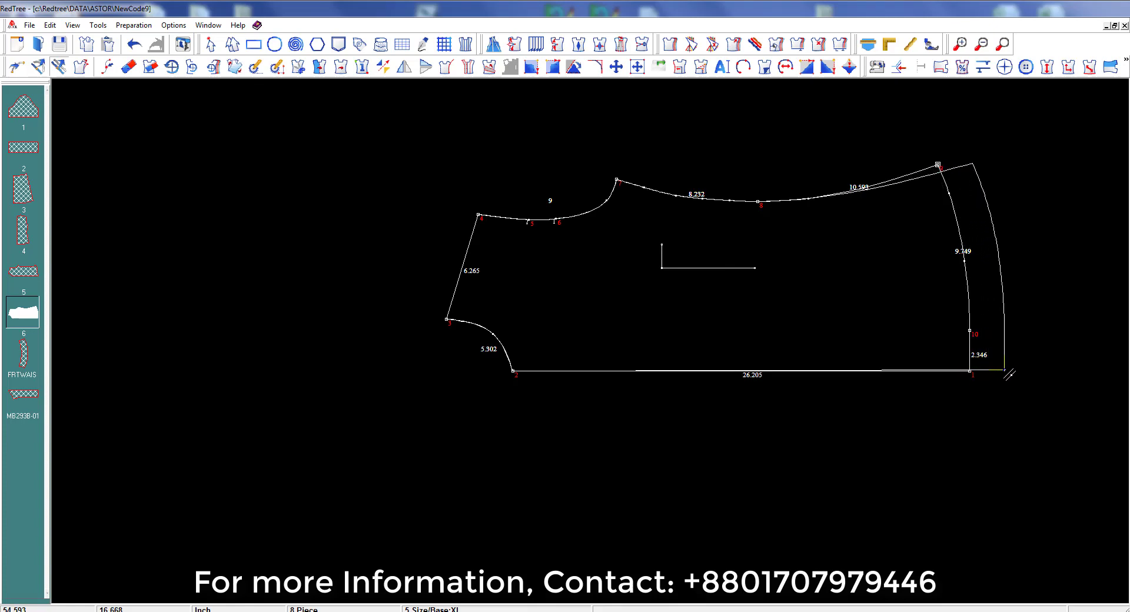
pyautogui.click(1004, 374)
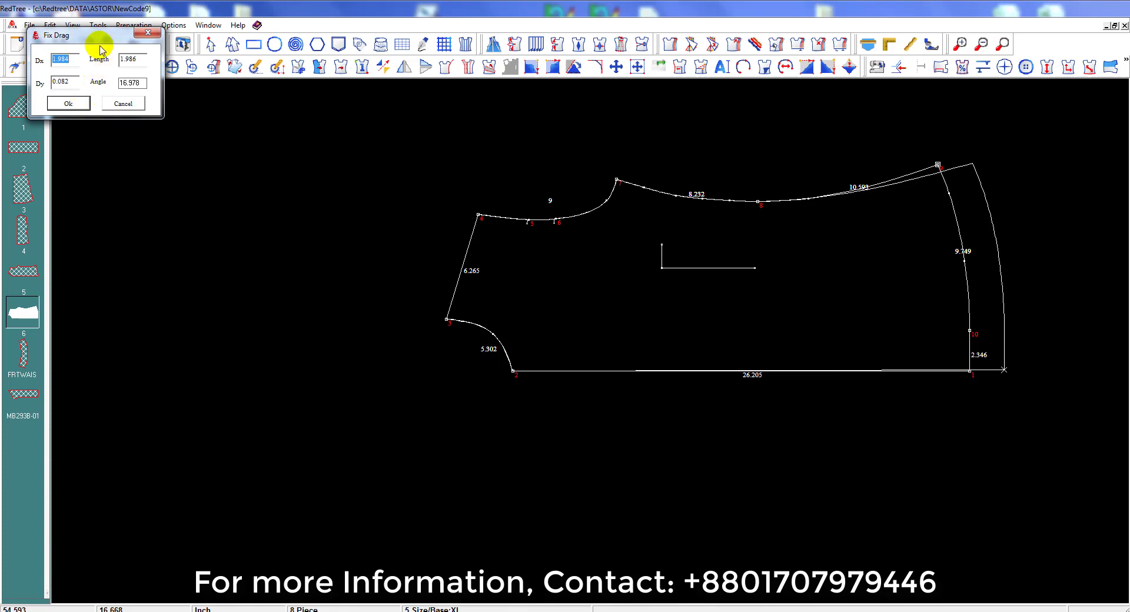
pyautogui.moveTo(101, 37)
pyautogui.mouseDown()
pyautogui.moveTo(392, 295)
pyautogui.moveTo(380, 301)
pyautogui.mouseUp()
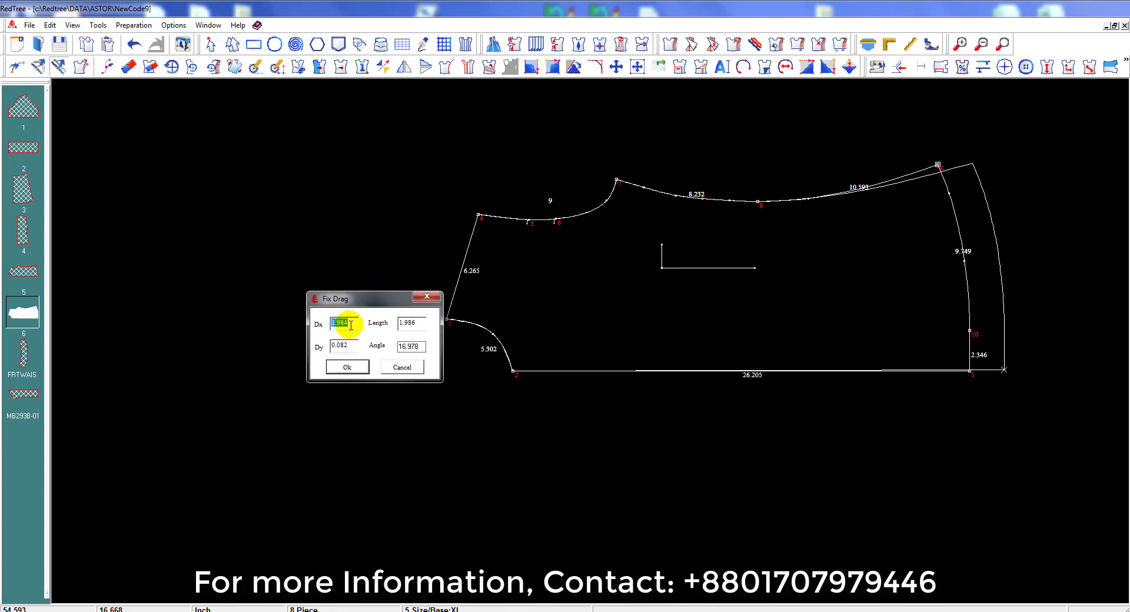
pyautogui.write('2')
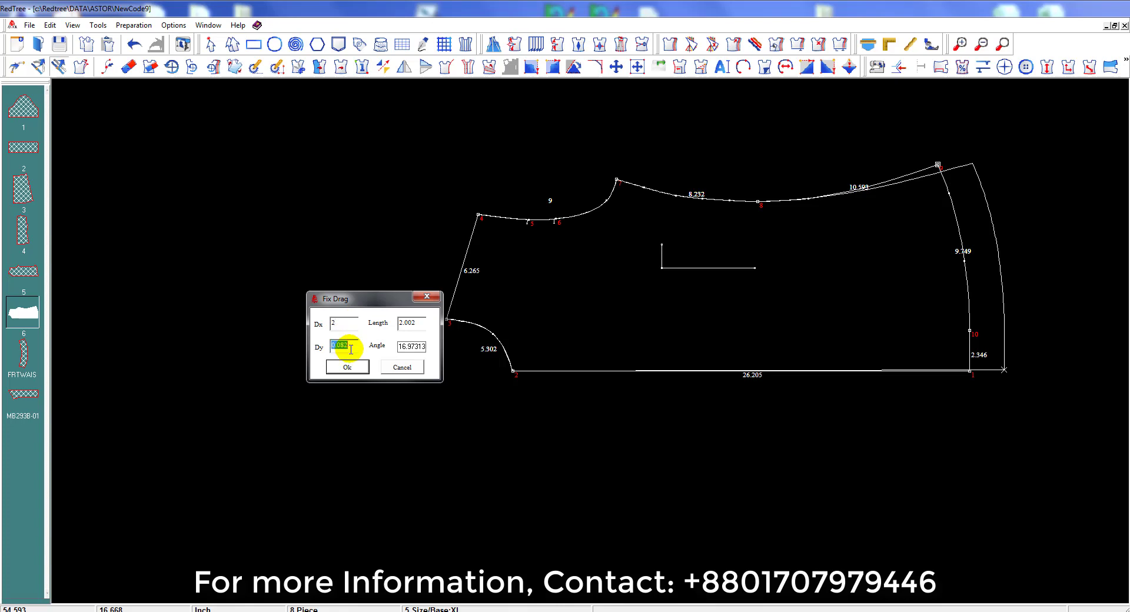
pyautogui.write('0')
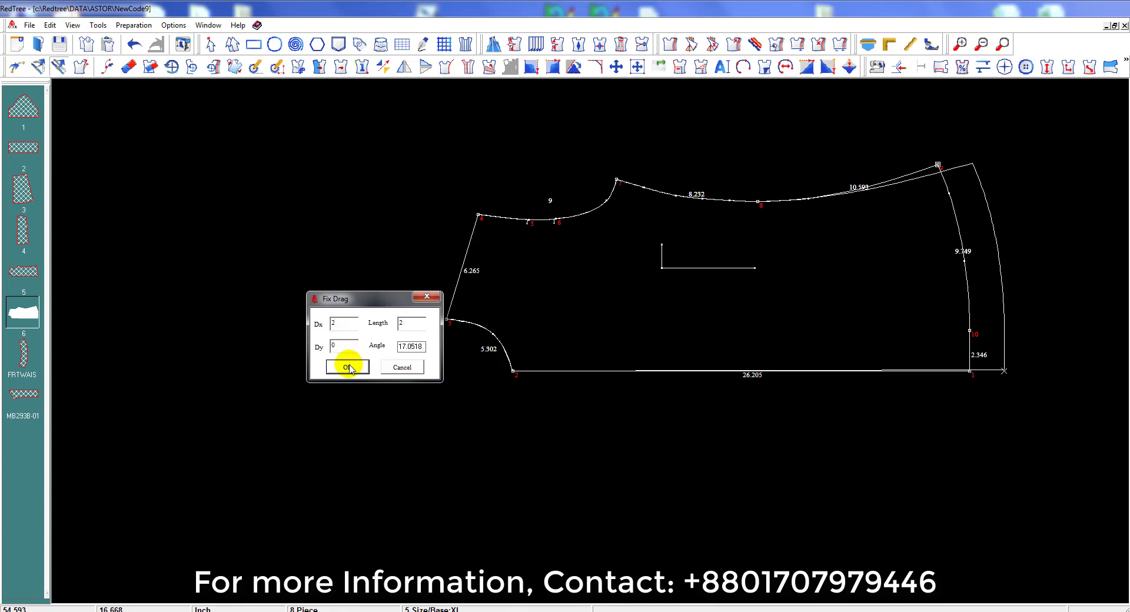
pyautogui.click(348, 367)
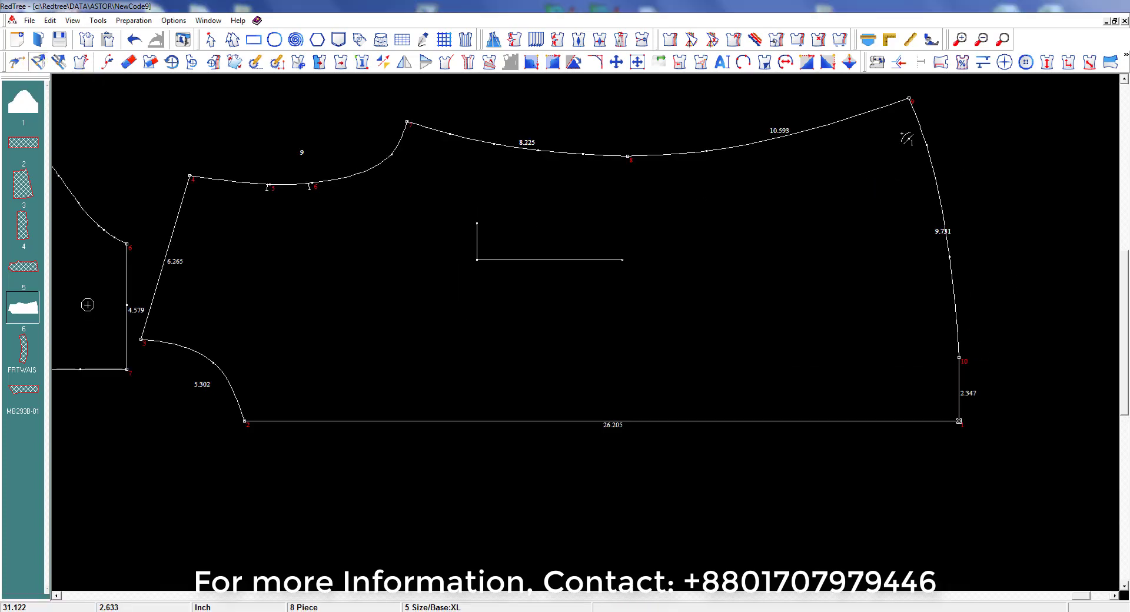
# Step: Pivot-drag the side curve between points 9 and 10 slightly upward
pyautogui.click(909, 99)
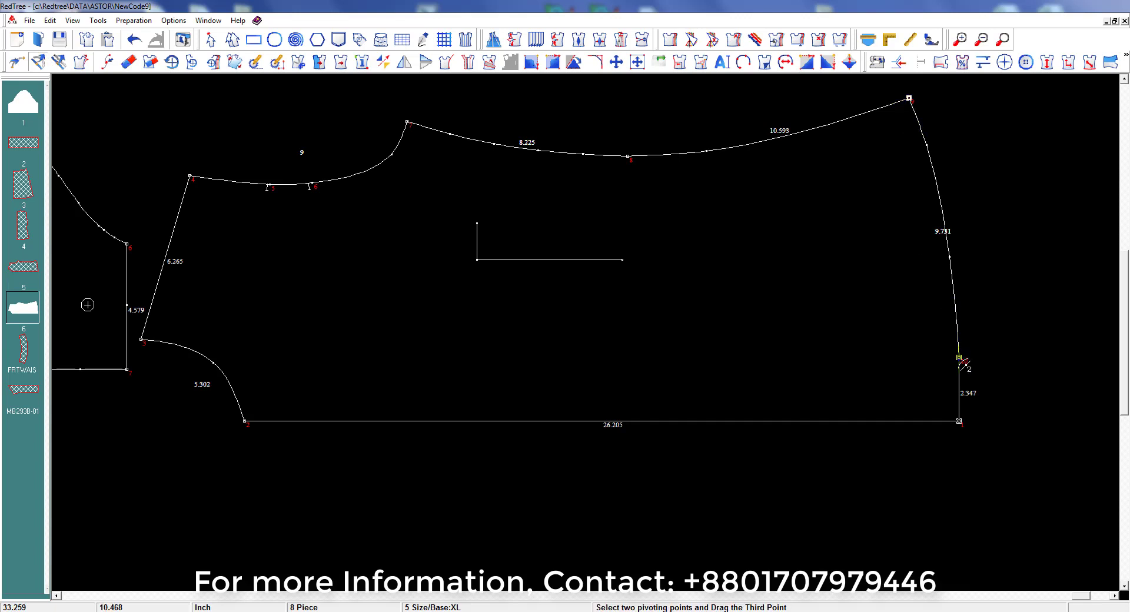
pyautogui.click(959, 358)
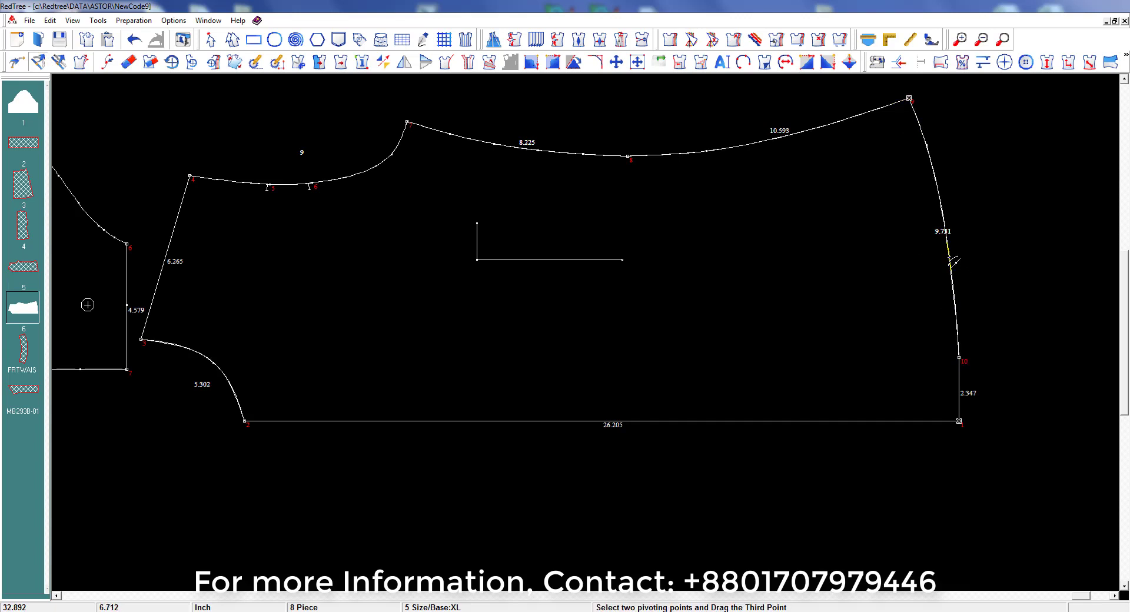
pyautogui.moveTo(950, 263); pyautogui.dragTo(950, 253)
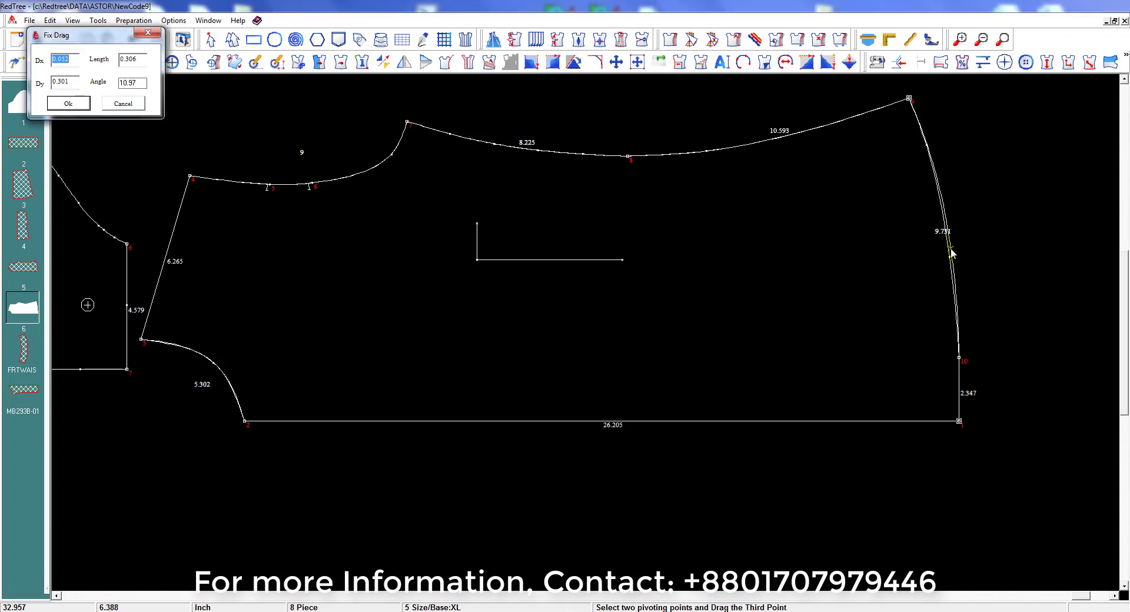
pyautogui.press('Return')
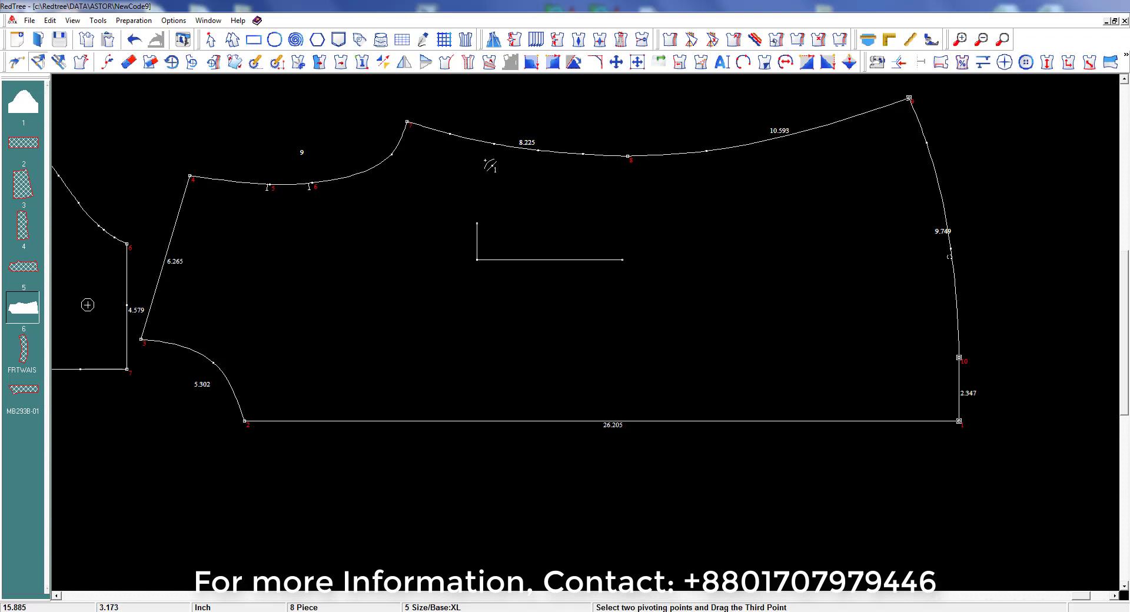
# Step: Pivot-drag the 8.225 top curve slightly, lengthening it to 8.232
pyautogui.click(450, 135)
pyautogui.moveTo(500, 152); pyautogui.dragTo(500, 150)
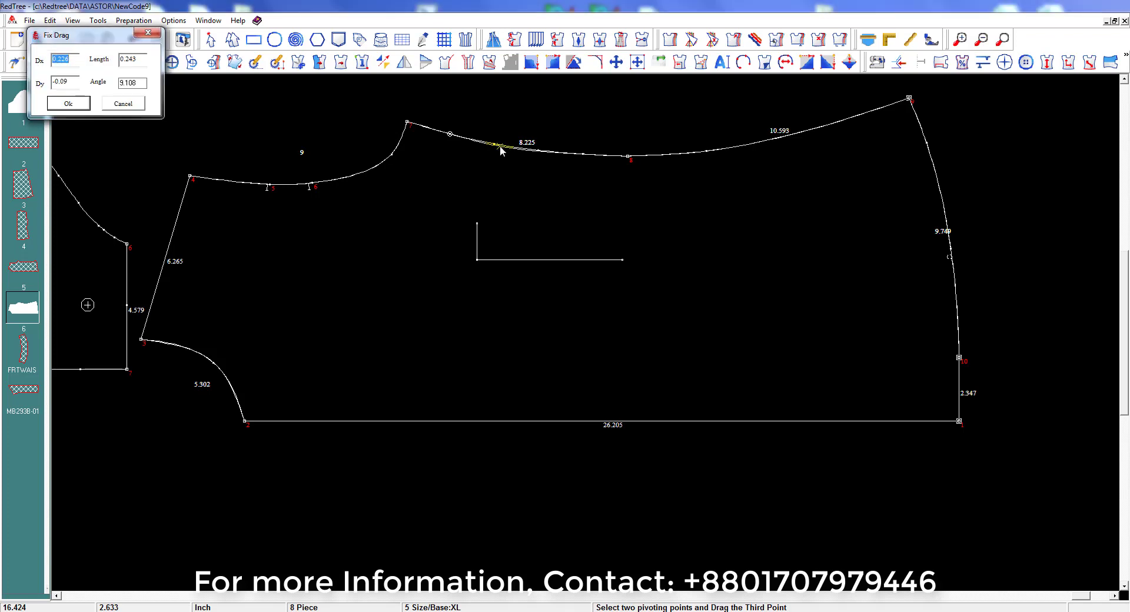
pyautogui.press('Return')
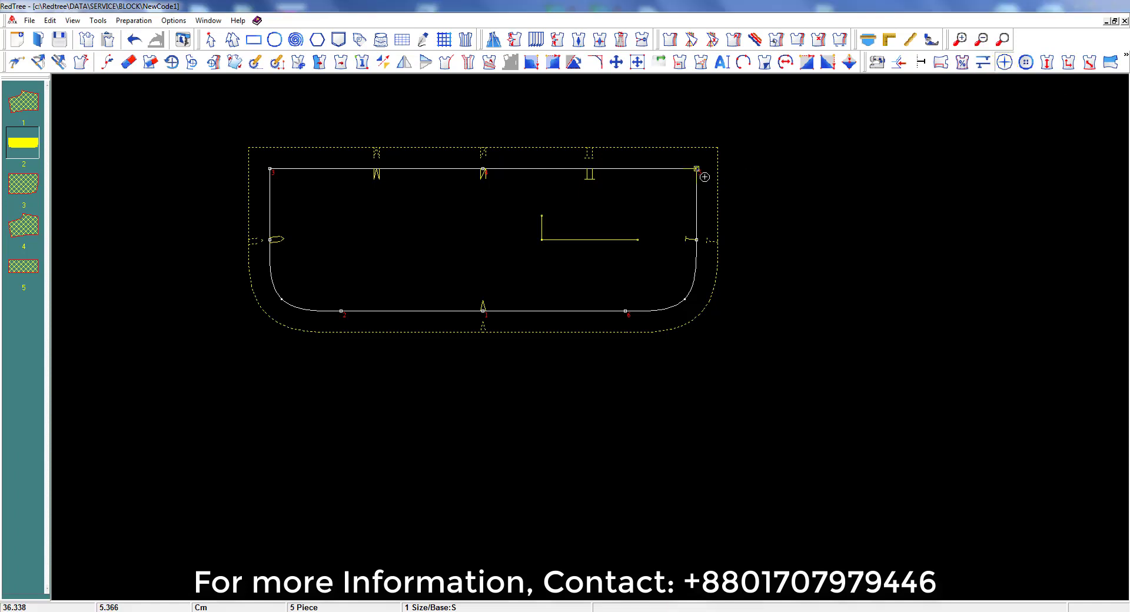
# Step: Add a 0.5-radius drill hole offset Dx -4, Dy -5 from the block's top-right corner
pyautogui.click(696, 169)
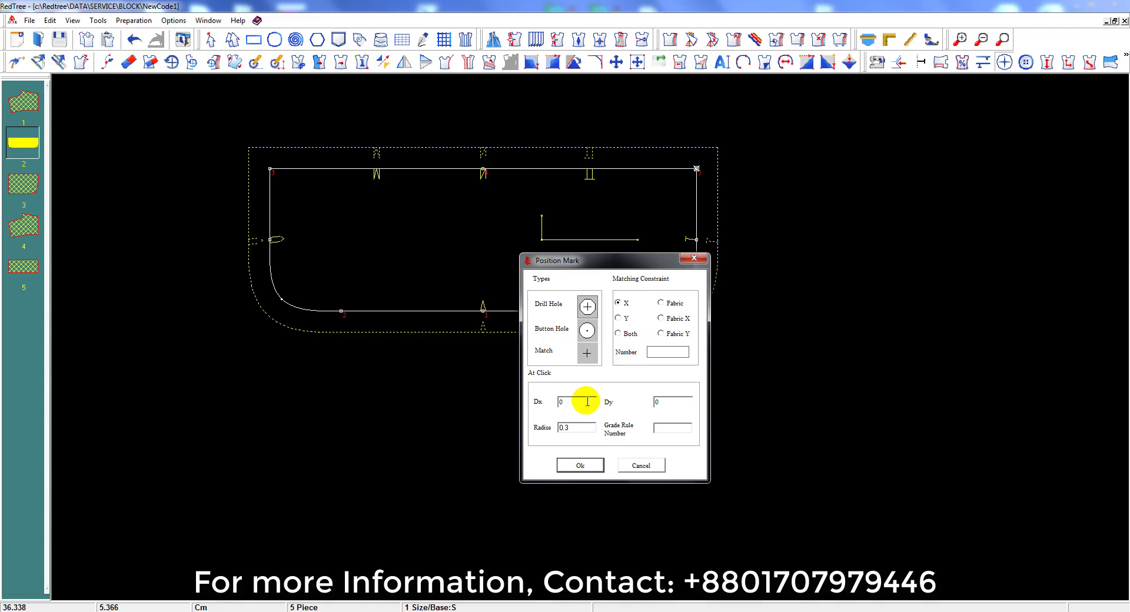
pyautogui.write('-4')
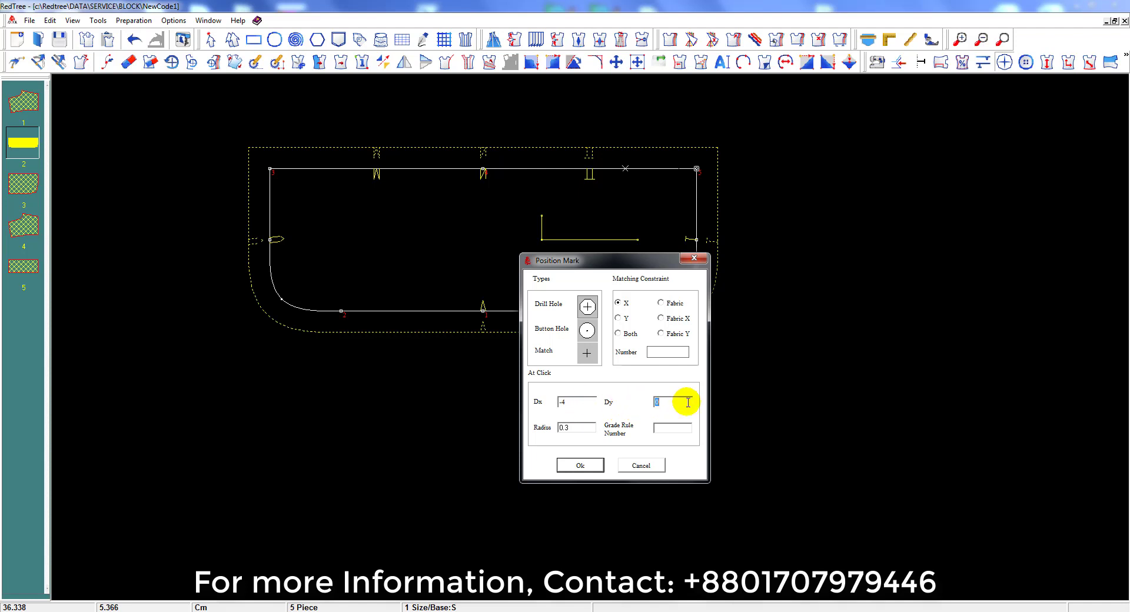
pyautogui.write('5')
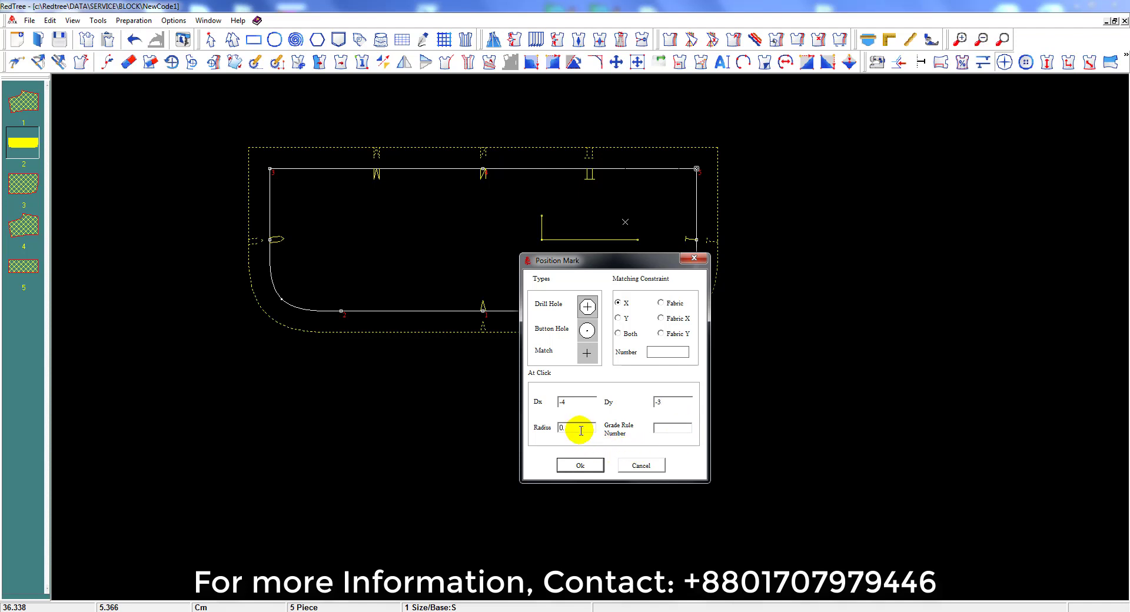
pyautogui.write('5')
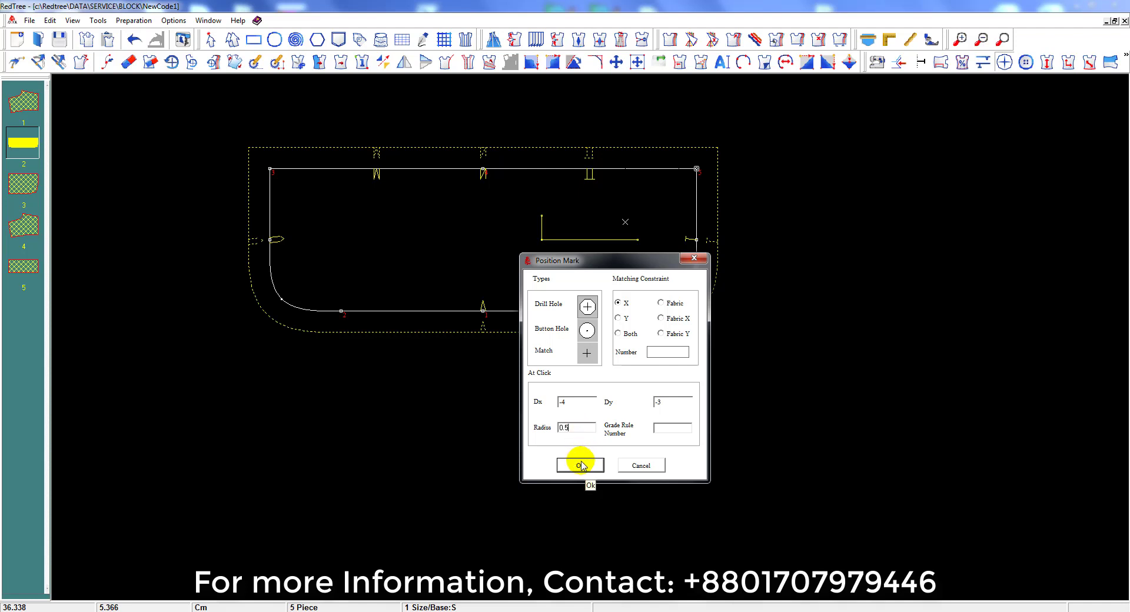
pyautogui.click(580, 466)
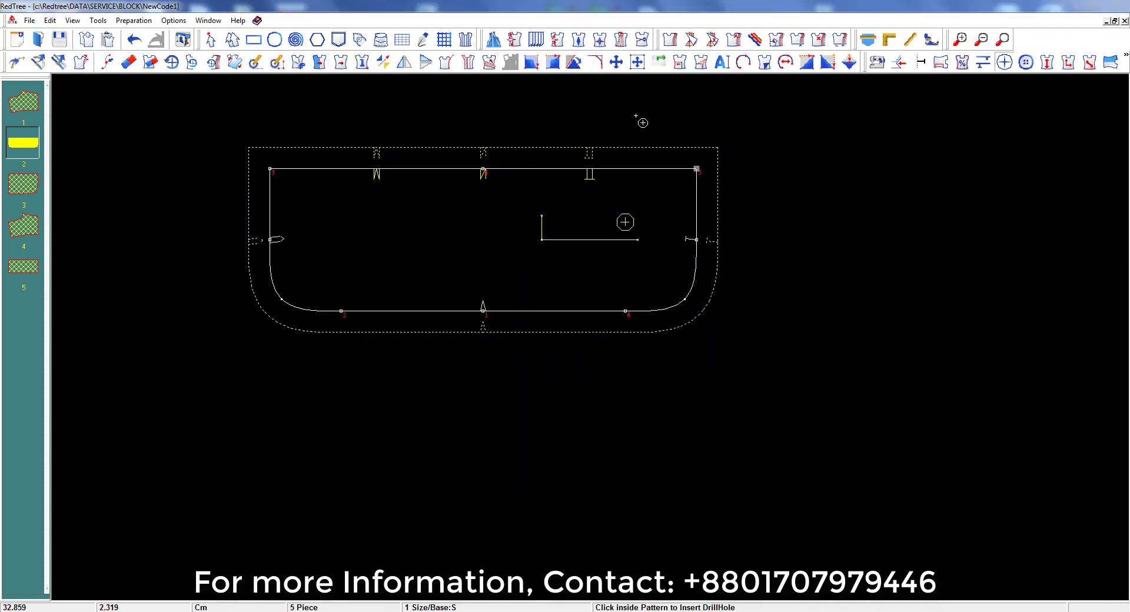
# Step: Add a second drill hole 2 below the first (Dy -2)
pyautogui.click(624, 223)
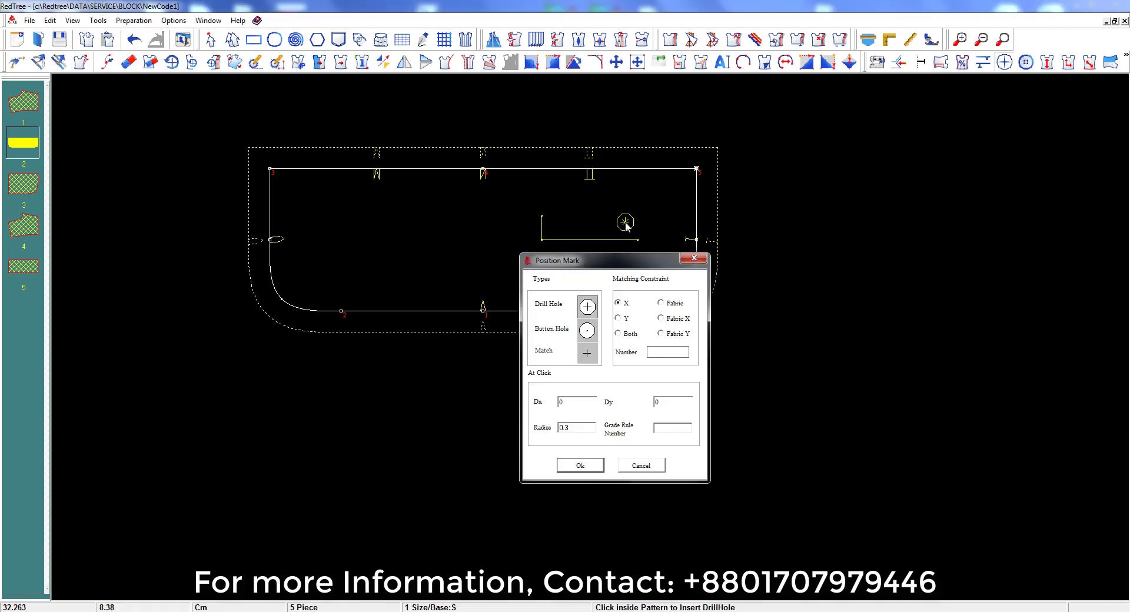
pyautogui.doubleClick(665, 404)
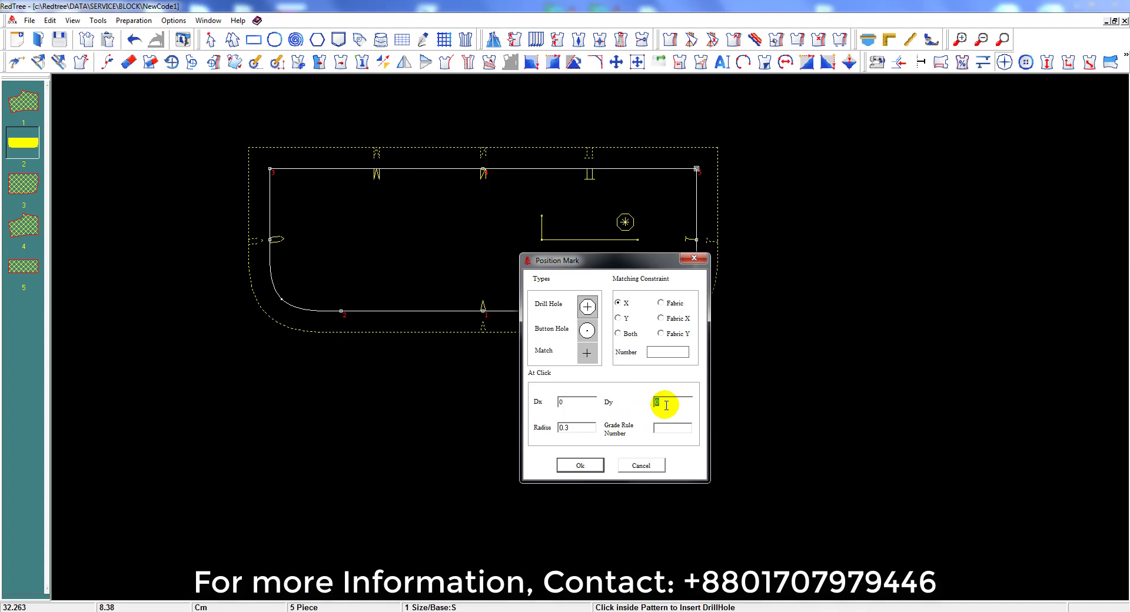
pyautogui.write('-2')
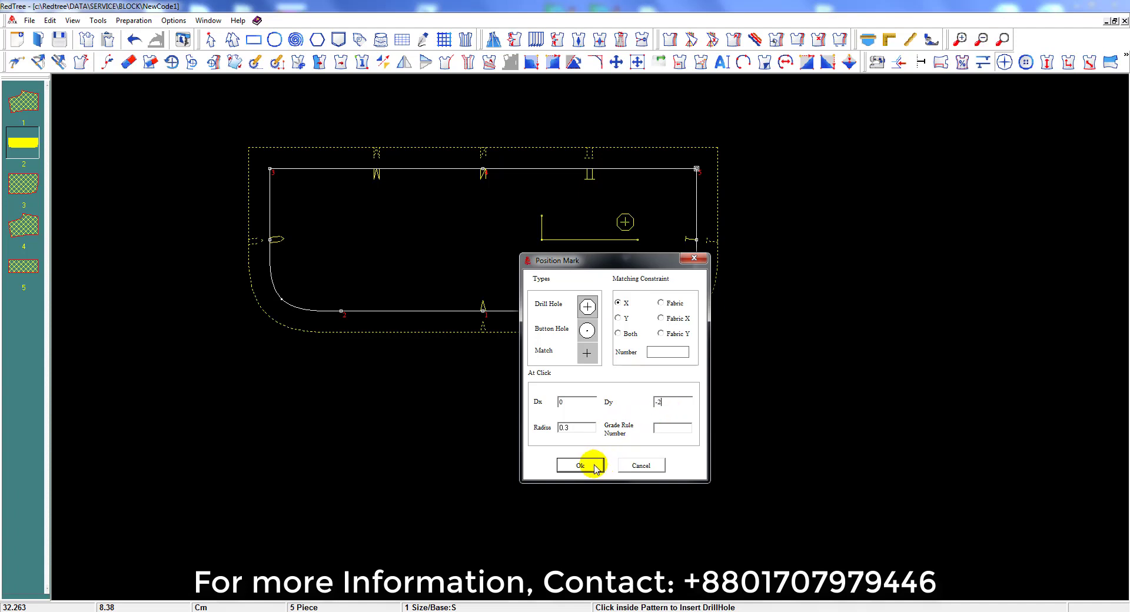
pyautogui.click(580, 466)
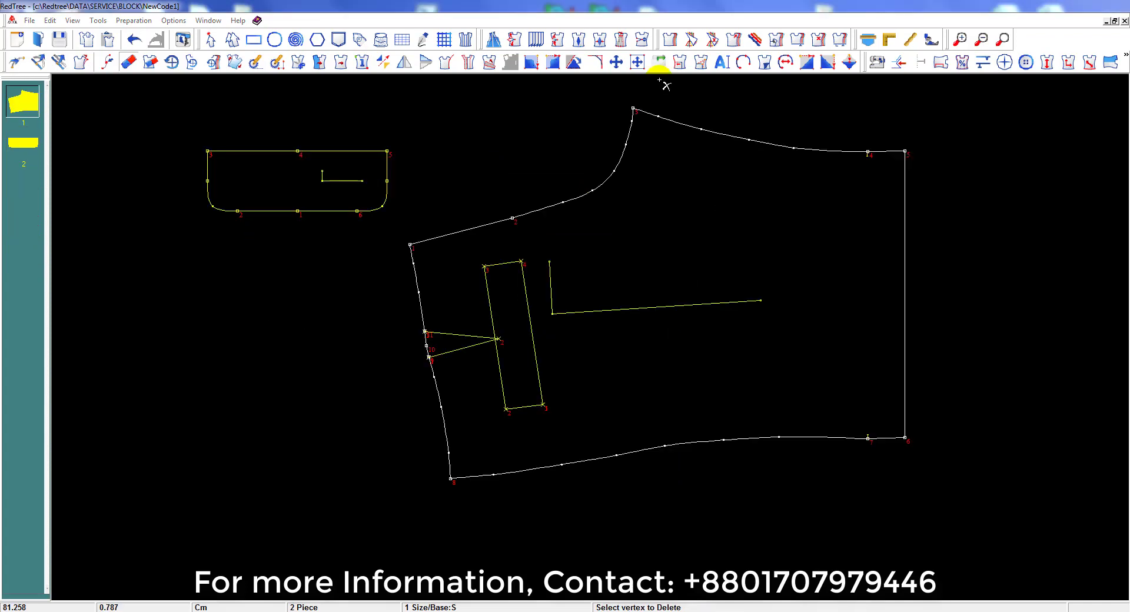
pyautogui.click(659, 60)
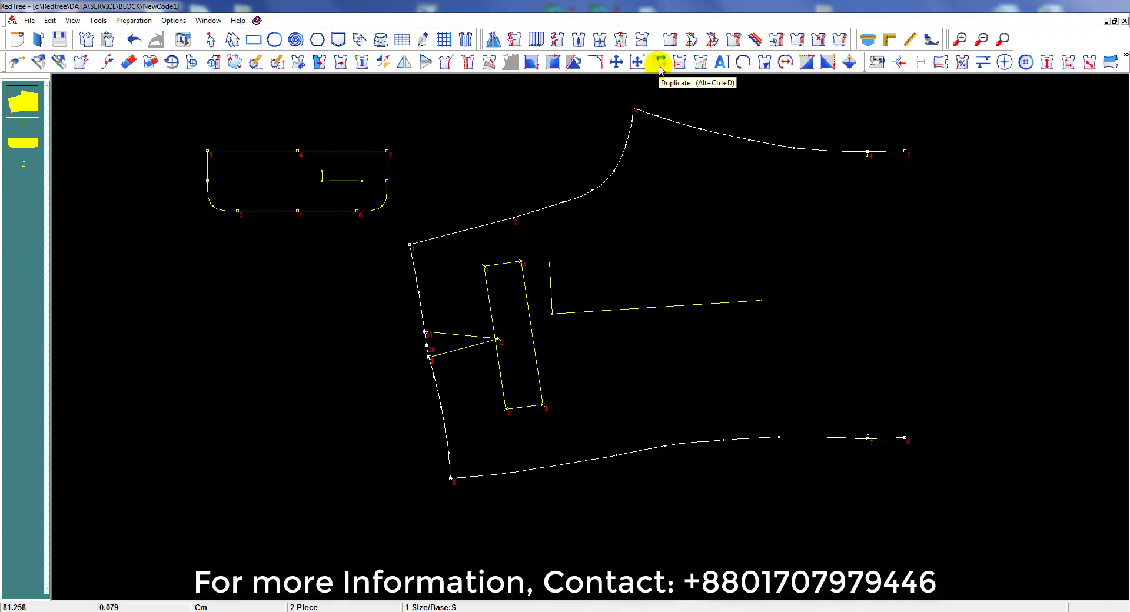
# Step: Duplicate the small rounded piece between two edge points, placing the copy to the left
pyautogui.click(659, 66)
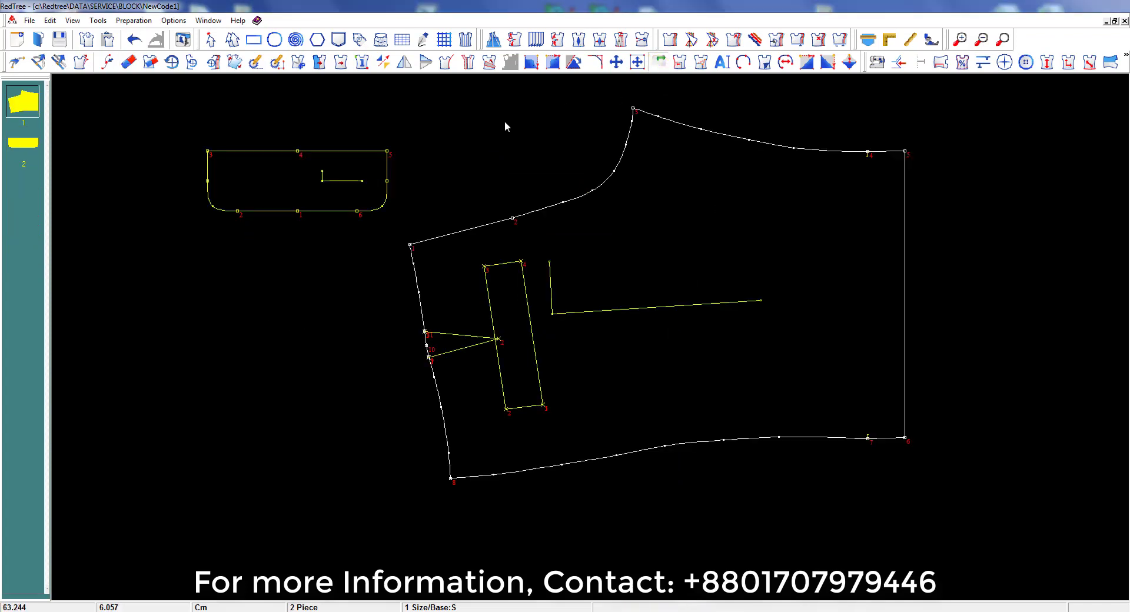
pyautogui.click(299, 152)
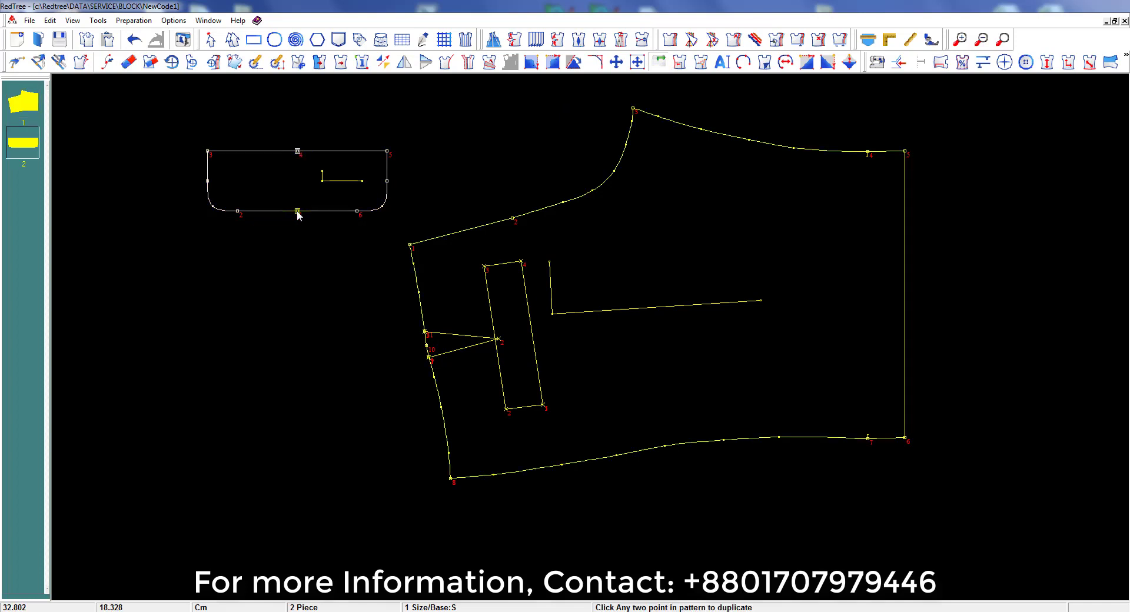
pyautogui.click(297, 211)
pyautogui.click(284, 342)
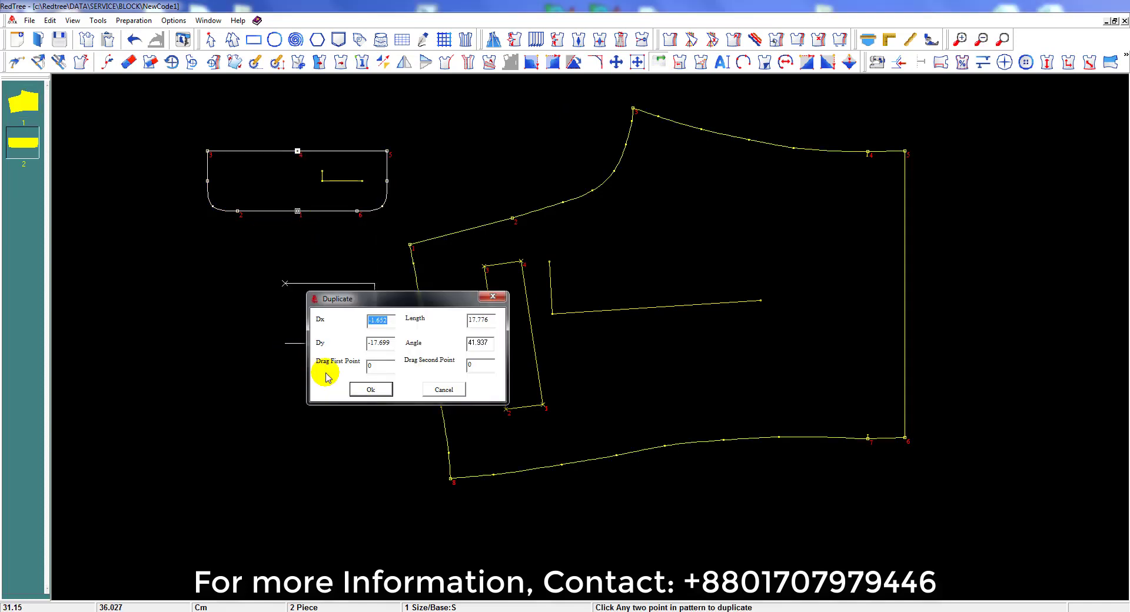
pyautogui.click(370, 389)
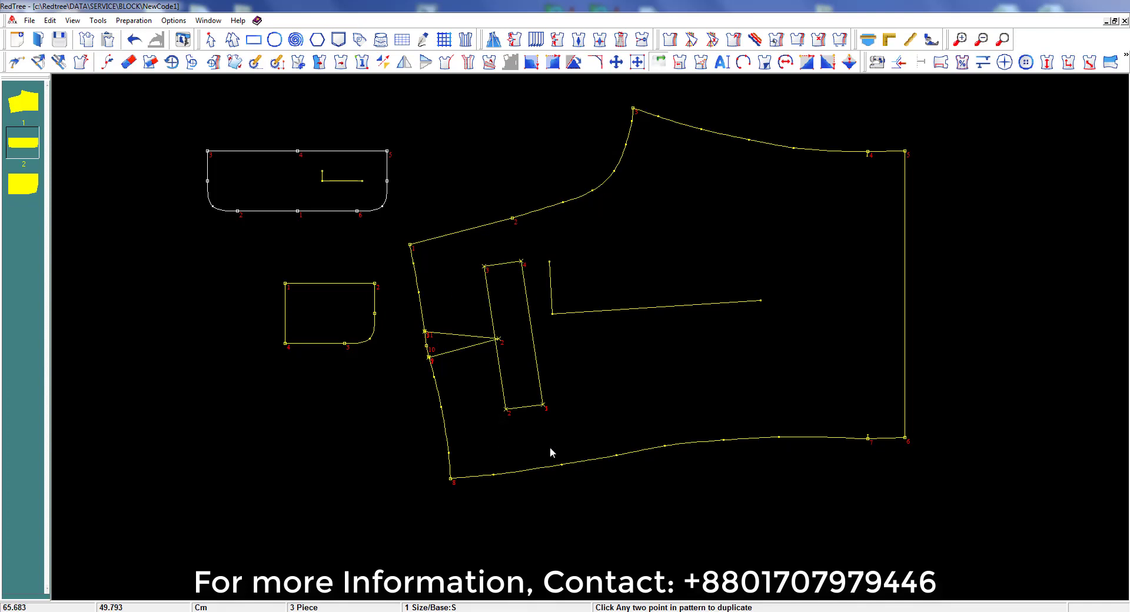
# Step: Duplicate the bodice between its lower and top edges into a new piece at the left, then fit all pieces in view
pyautogui.click(868, 438)
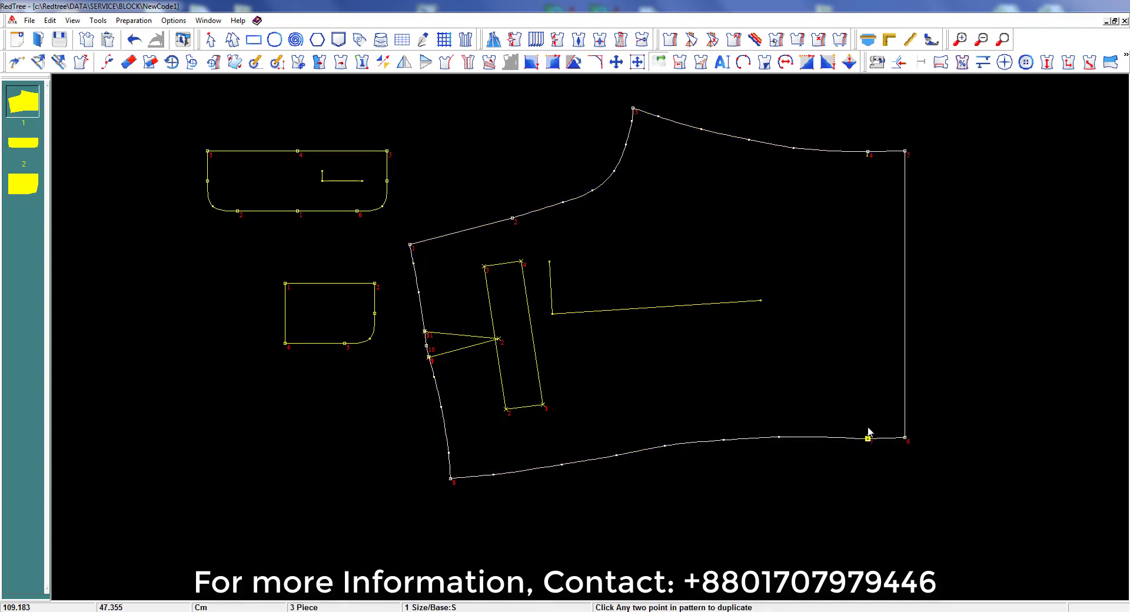
pyautogui.click(867, 152)
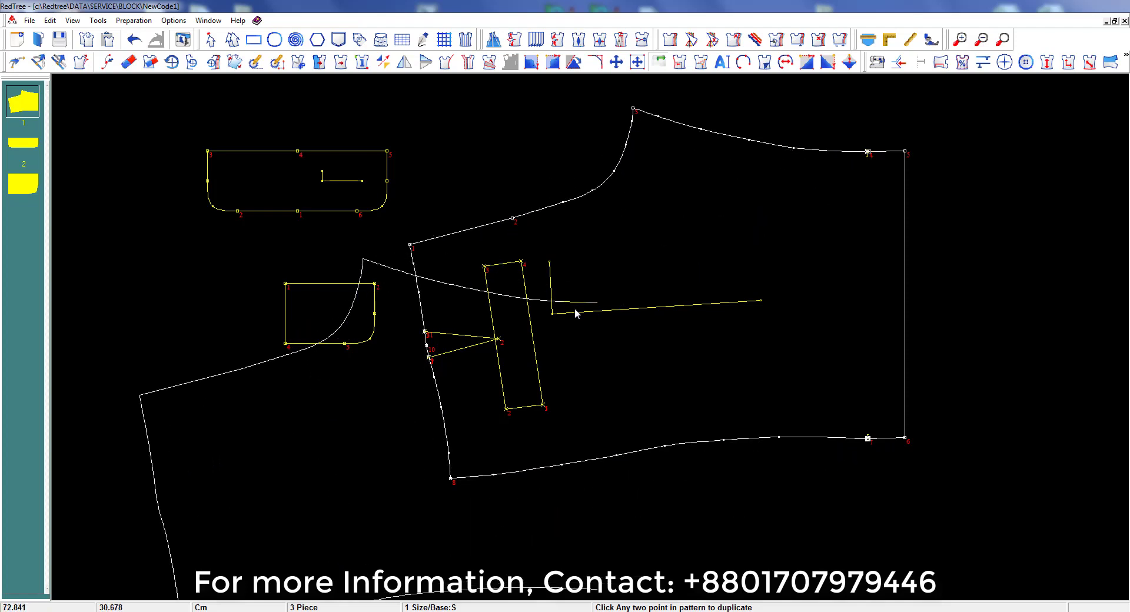
pyautogui.click(383, 377)
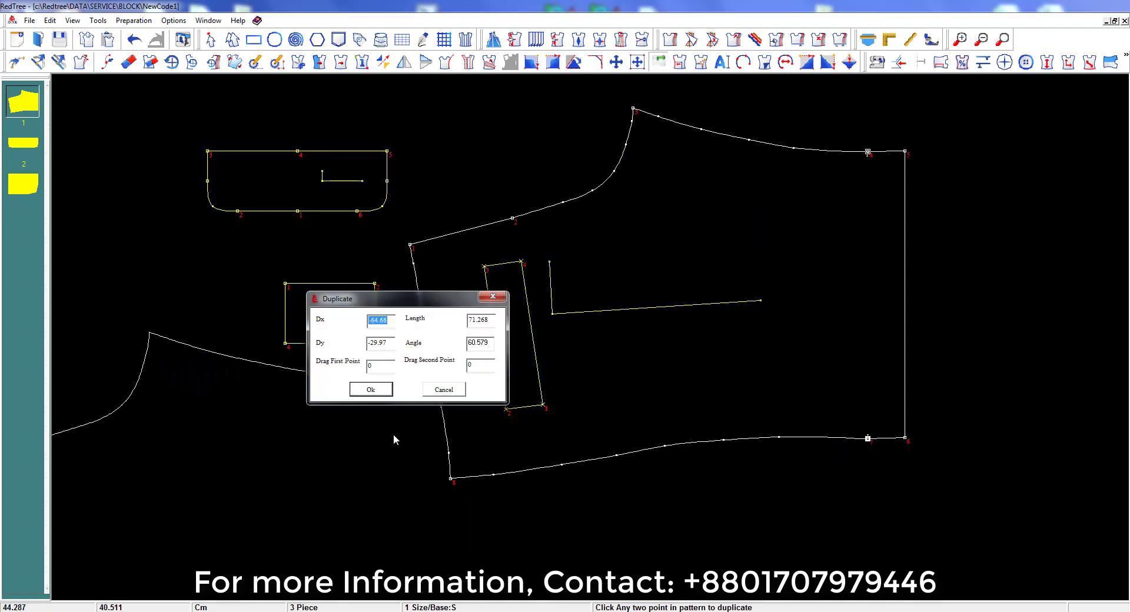
pyautogui.click(371, 390)
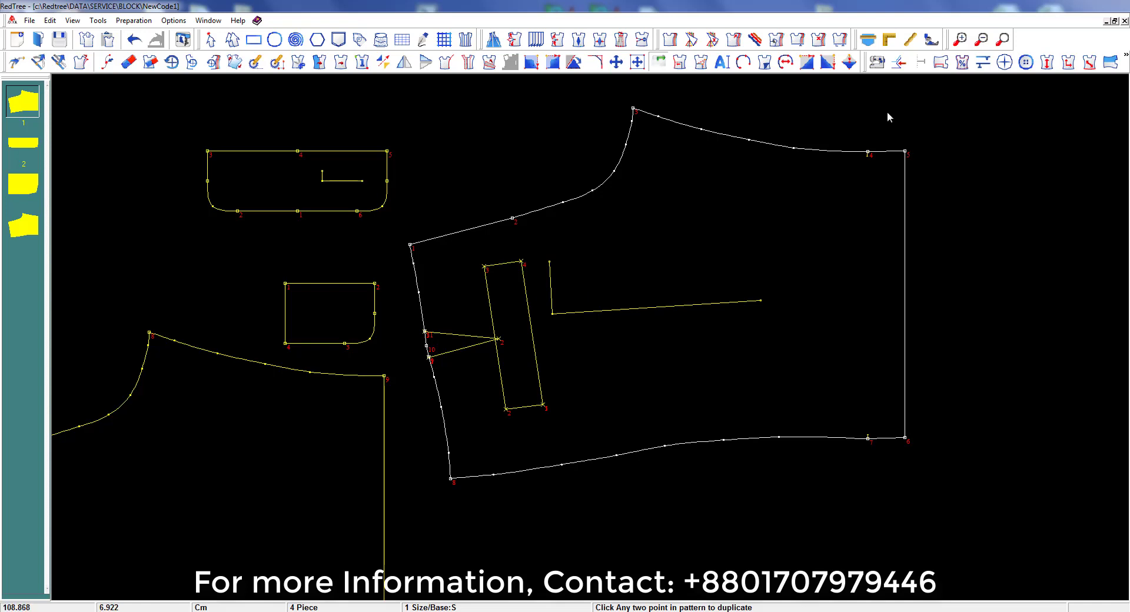
pyautogui.click(1001, 39)
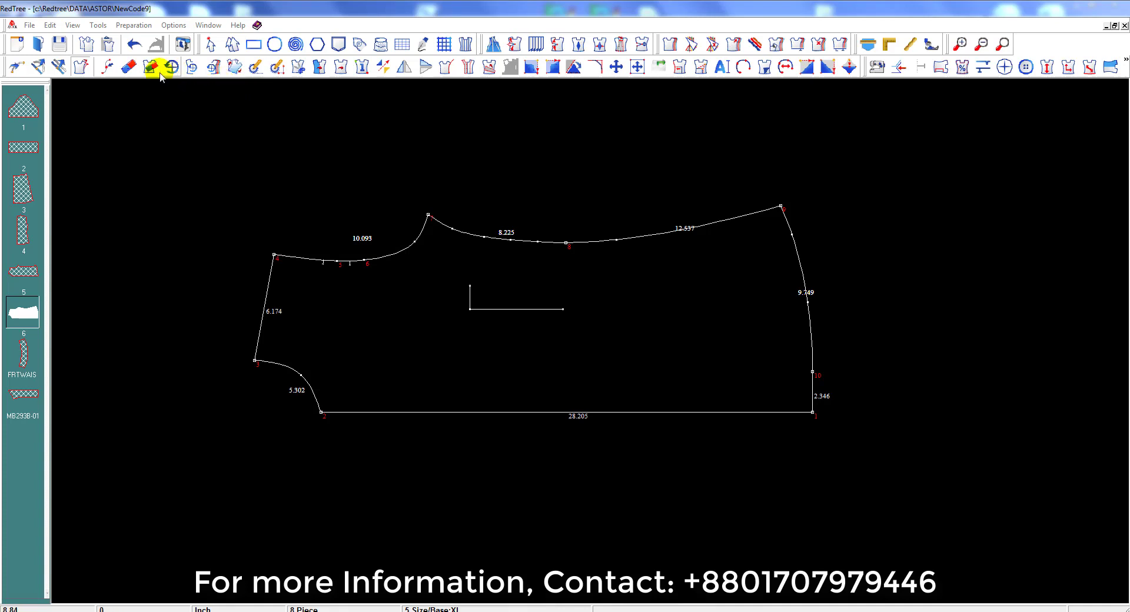
# Step: Erase one vertex on the bodice's top curve (now 8.192) and one on its right side (now 9.739)
pyautogui.click(125, 69)
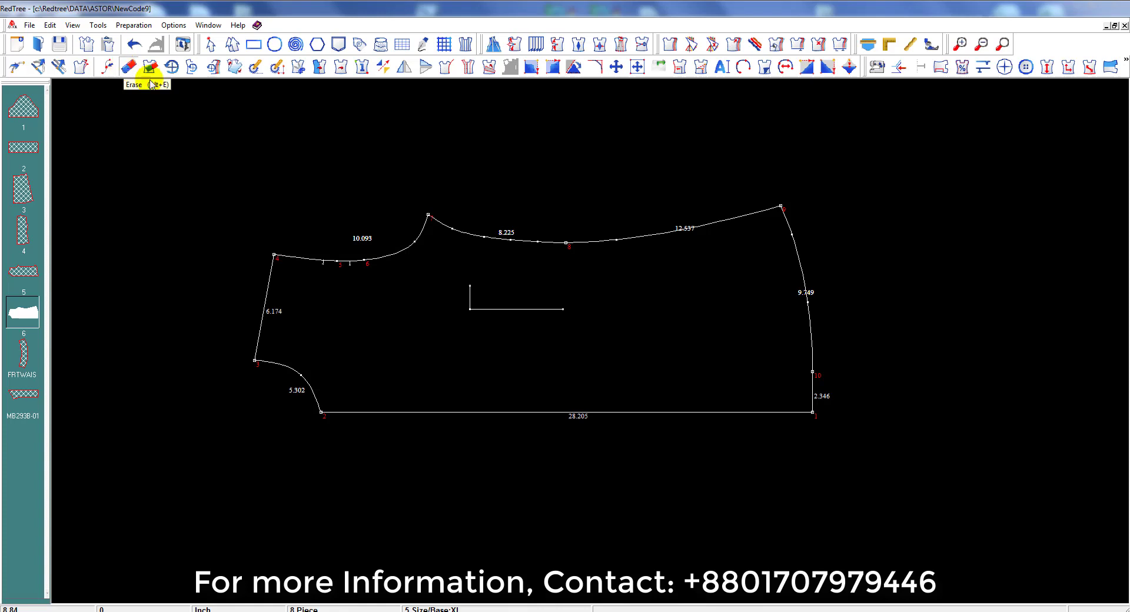
pyautogui.click(459, 233)
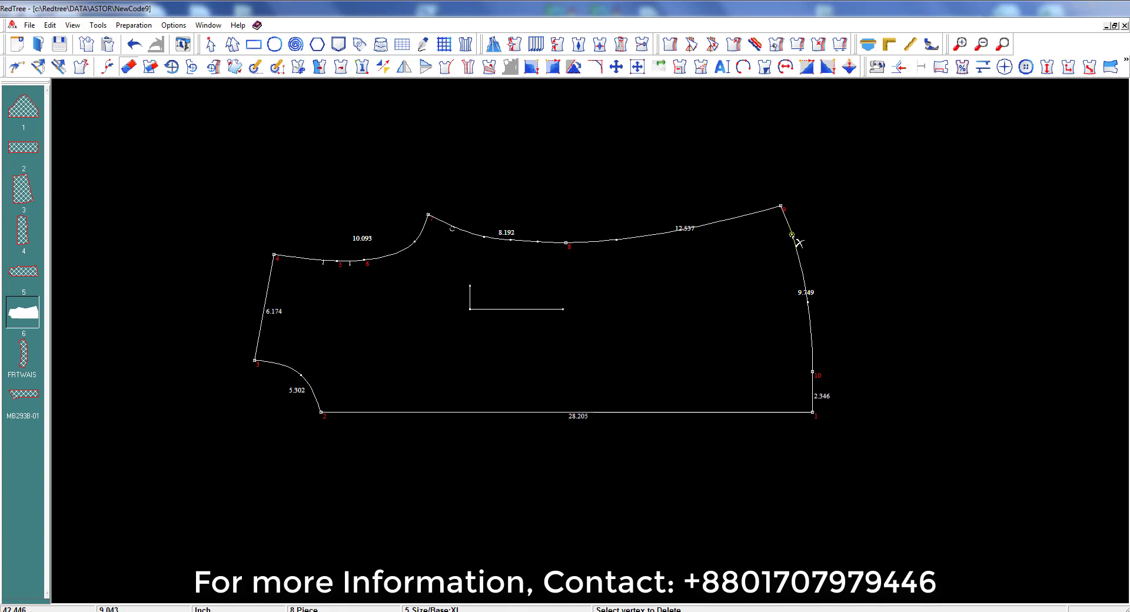
pyautogui.click(789, 240)
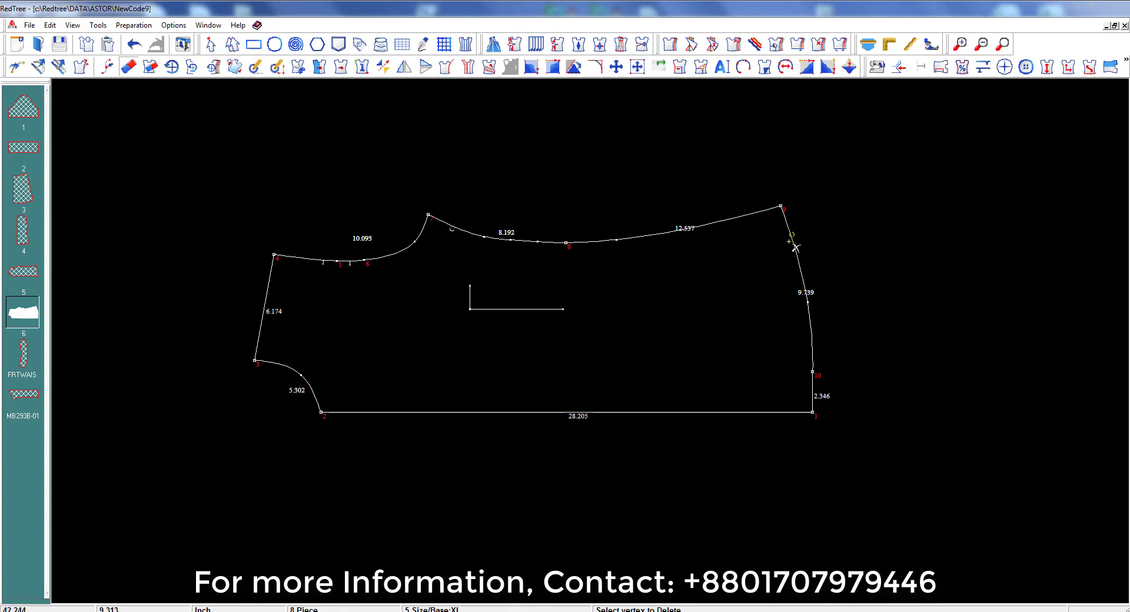
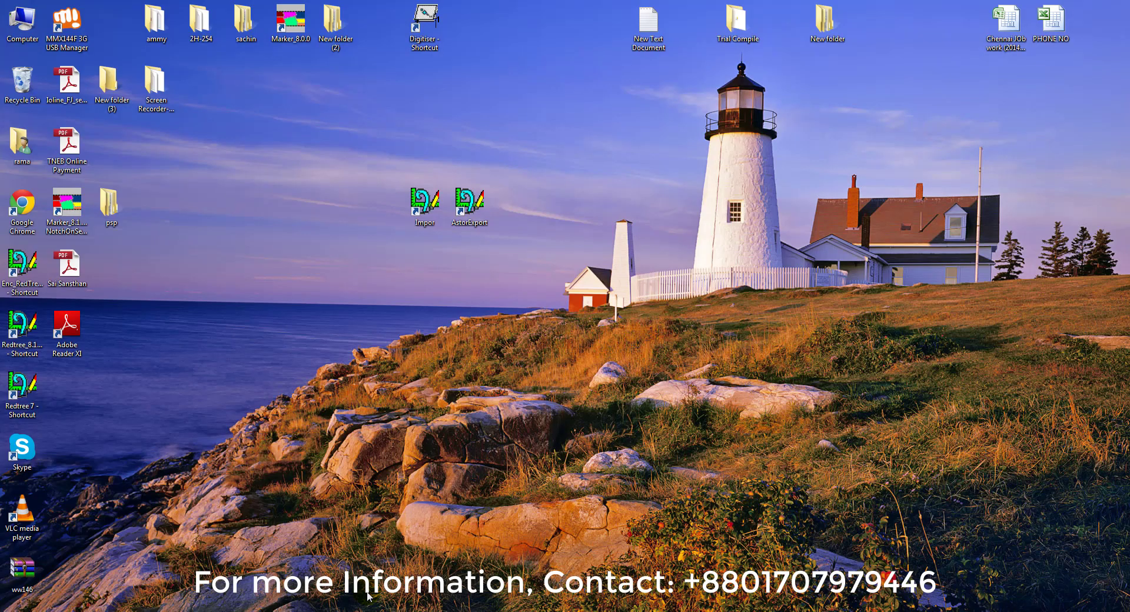
# Step: Launch AstorExport and browse for the Redtree File into the DATA > SERVICE folder
pyautogui.doubleClick(469, 203)
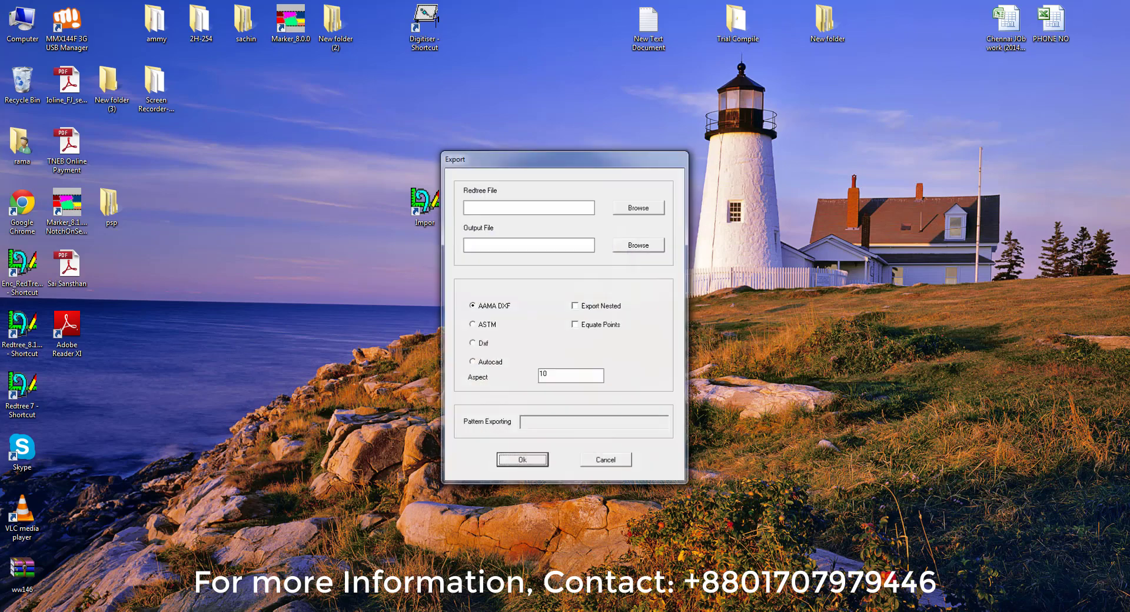
pyautogui.click(638, 208)
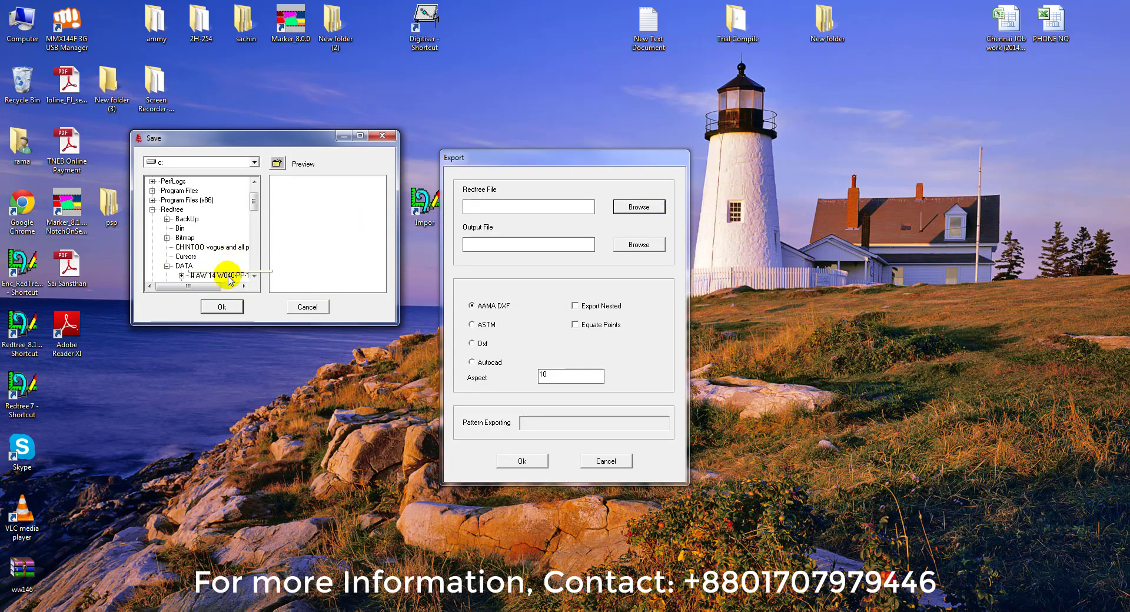
pyautogui.scroll(-4, 255, 275)
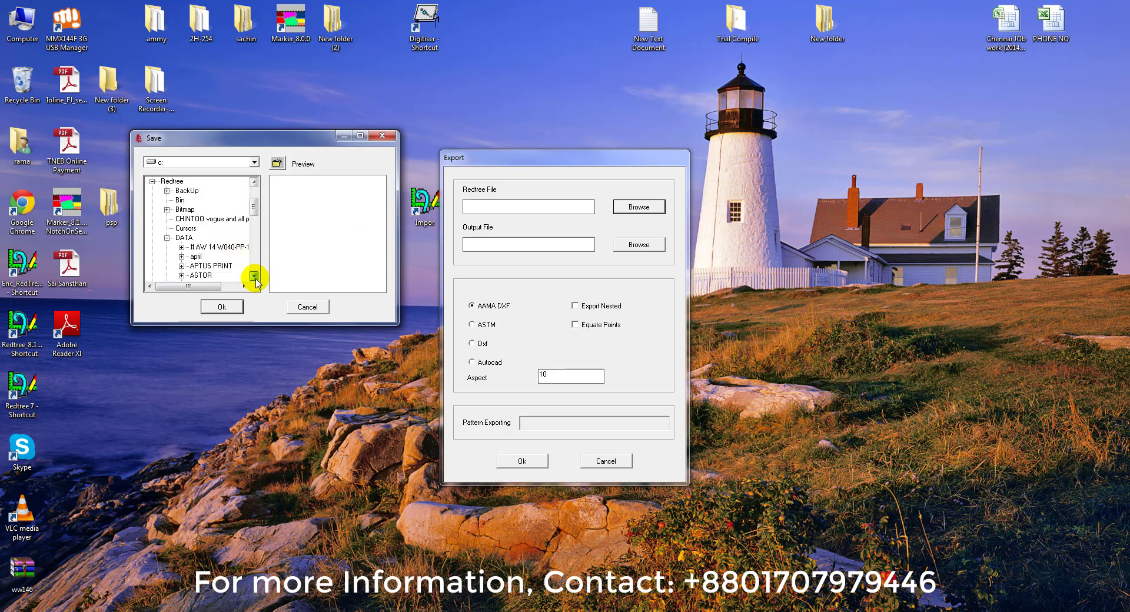
pyautogui.click(223, 265)
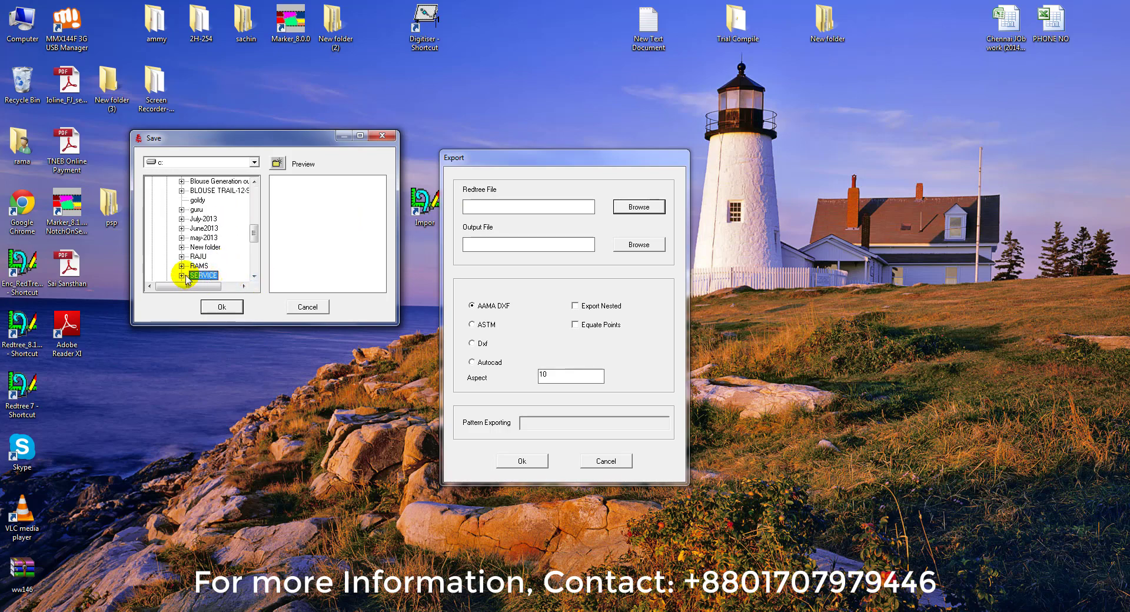
pyautogui.click(181, 275)
pyautogui.click(217, 275)
# Step: Choose the ladiesshirt pattern in SERVICE/blackfibre as the Redtree File
pyautogui.scroll(-1, 217, 279)
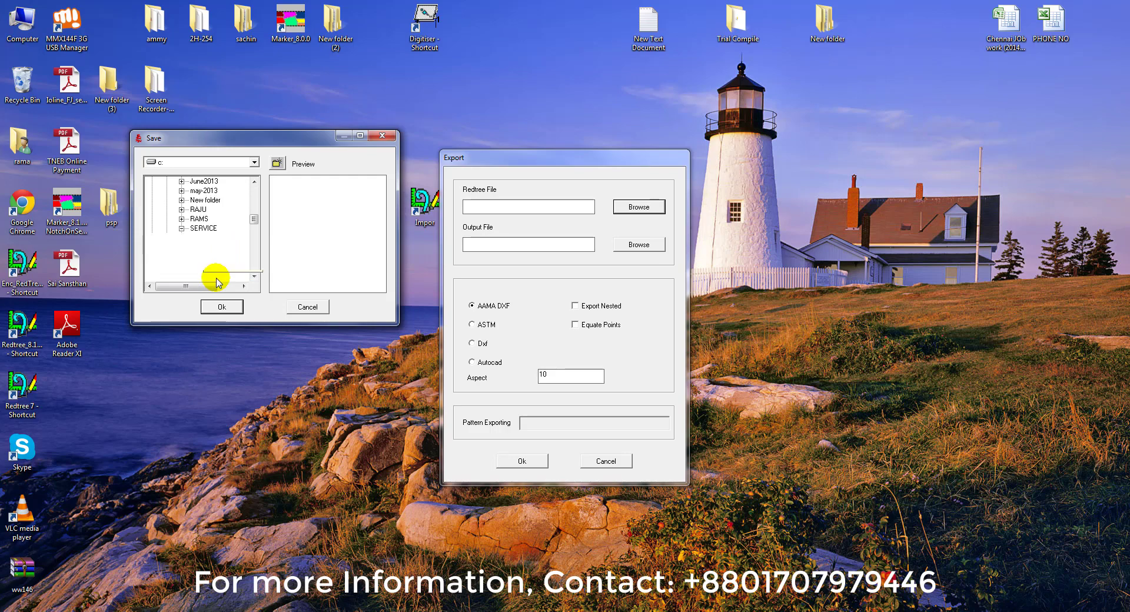
pyautogui.click(215, 275)
pyautogui.scroll(-1, 216, 276)
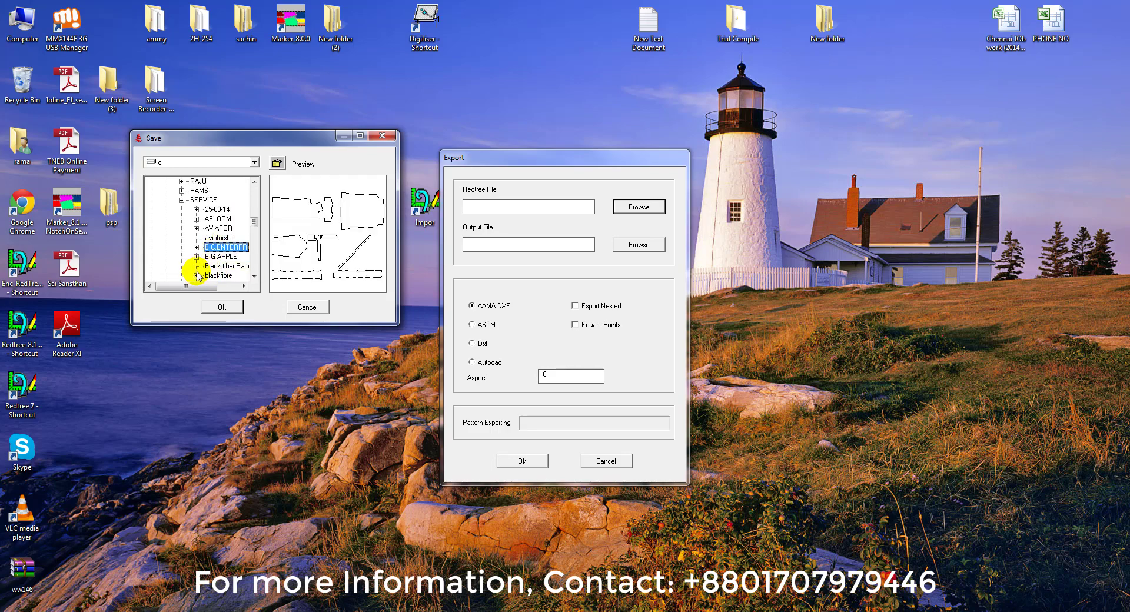
pyautogui.click(212, 276)
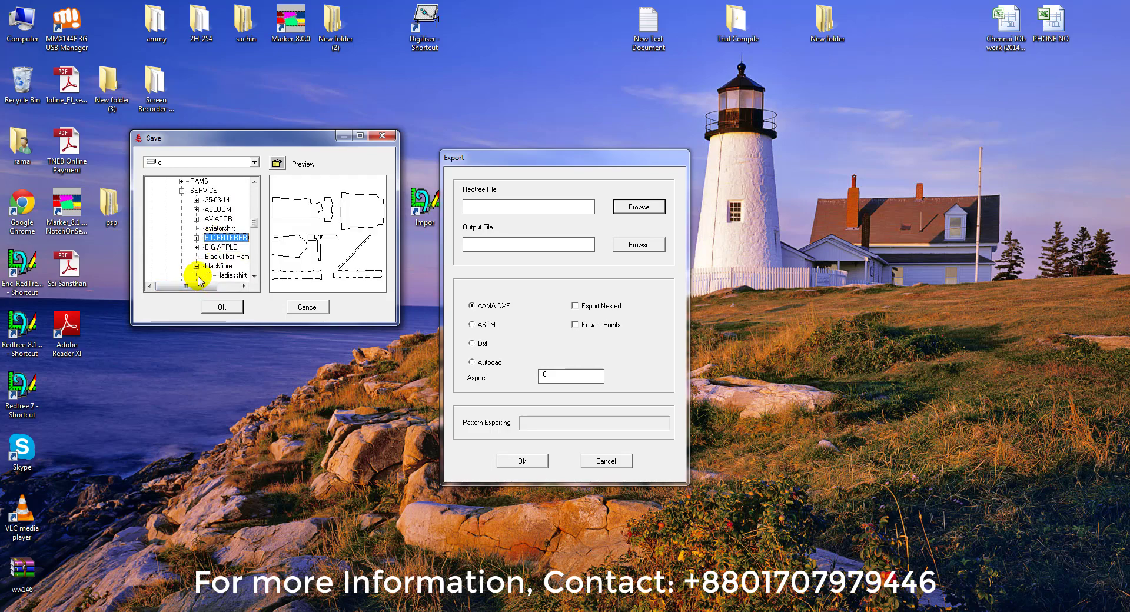
pyautogui.click(196, 275)
pyautogui.click(233, 274)
pyautogui.click(222, 307)
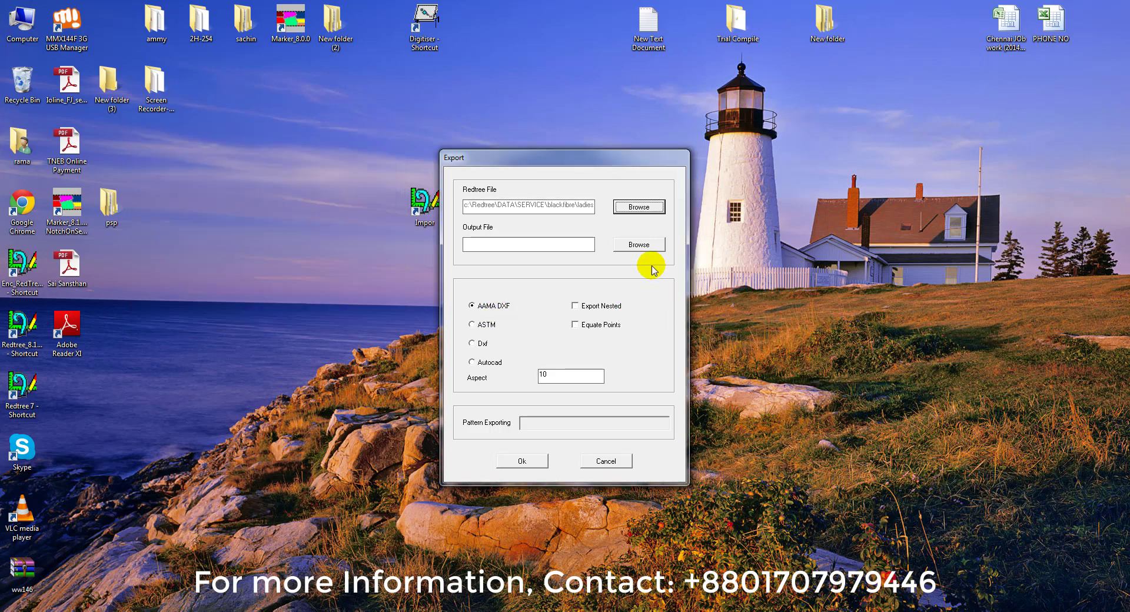
pyautogui.click(639, 244)
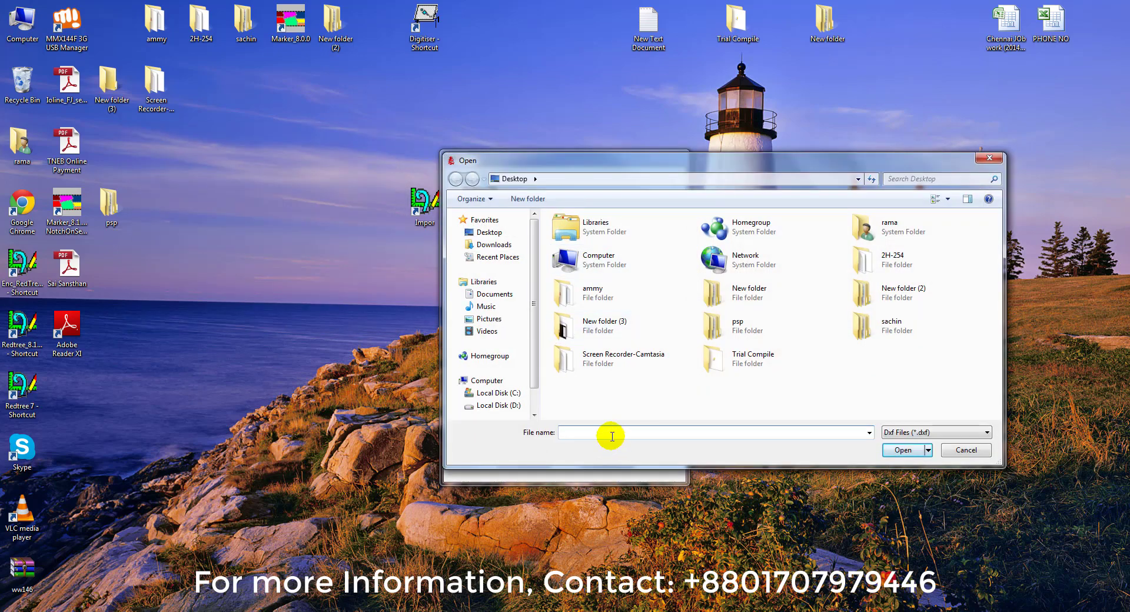
# Step: Set the output to export.dxf on the Desktop, in AAMA DXF format with Aspect 10
pyautogui.write('e')
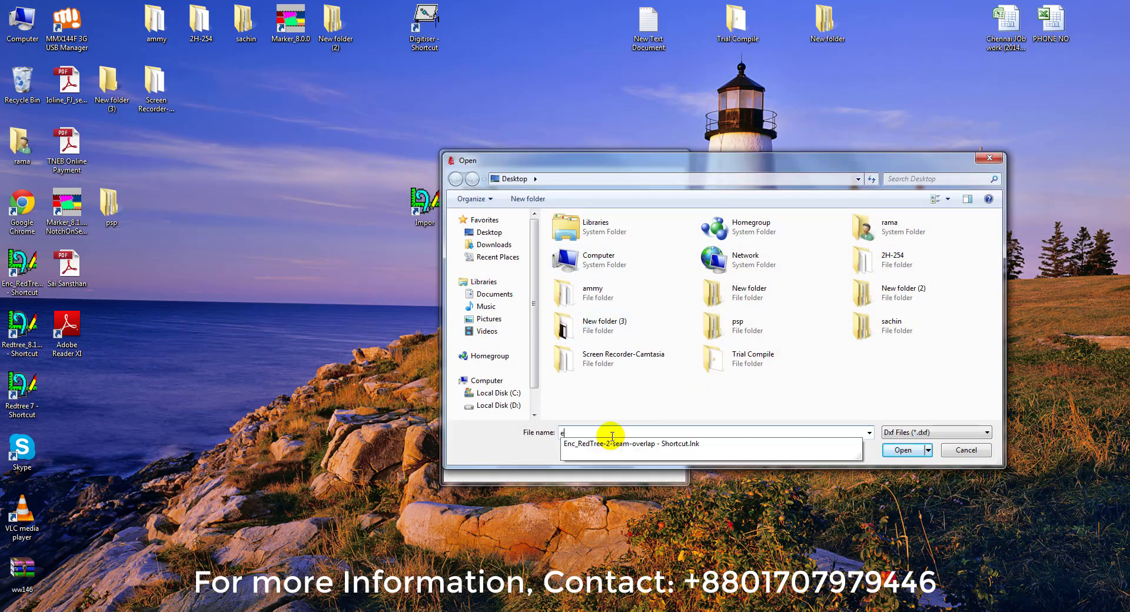
pyautogui.write('xport')
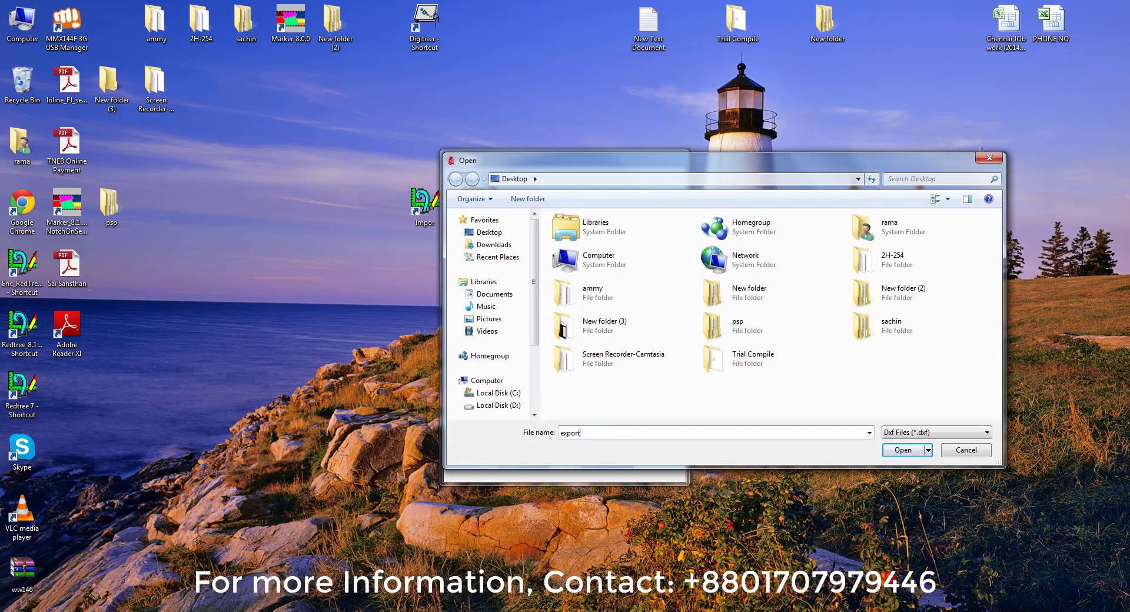
pyautogui.click(903, 449)
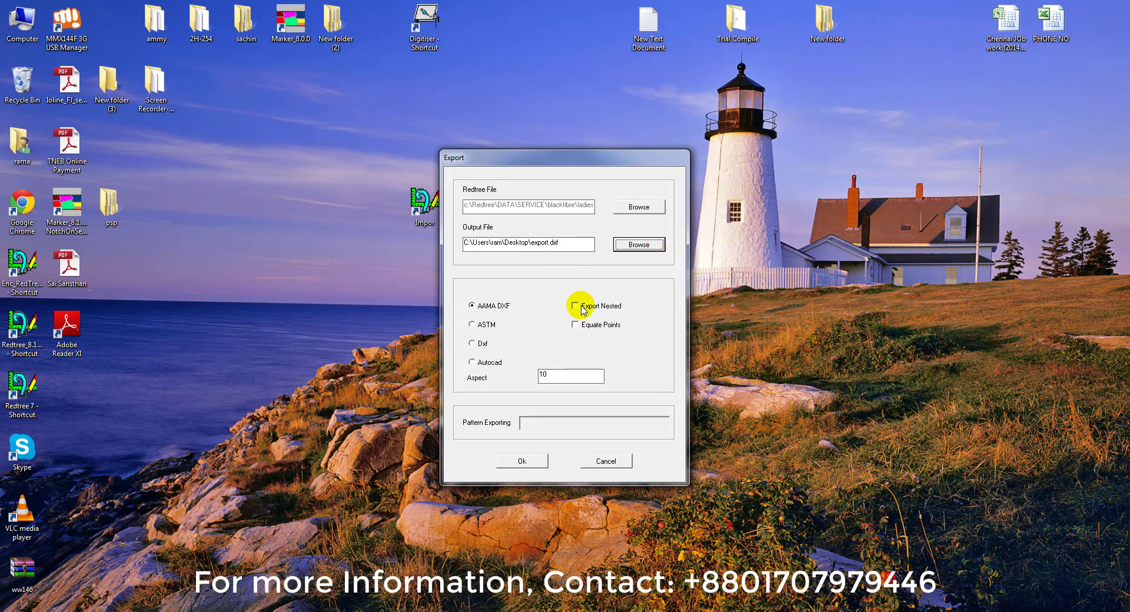
pyautogui.click(485, 324)
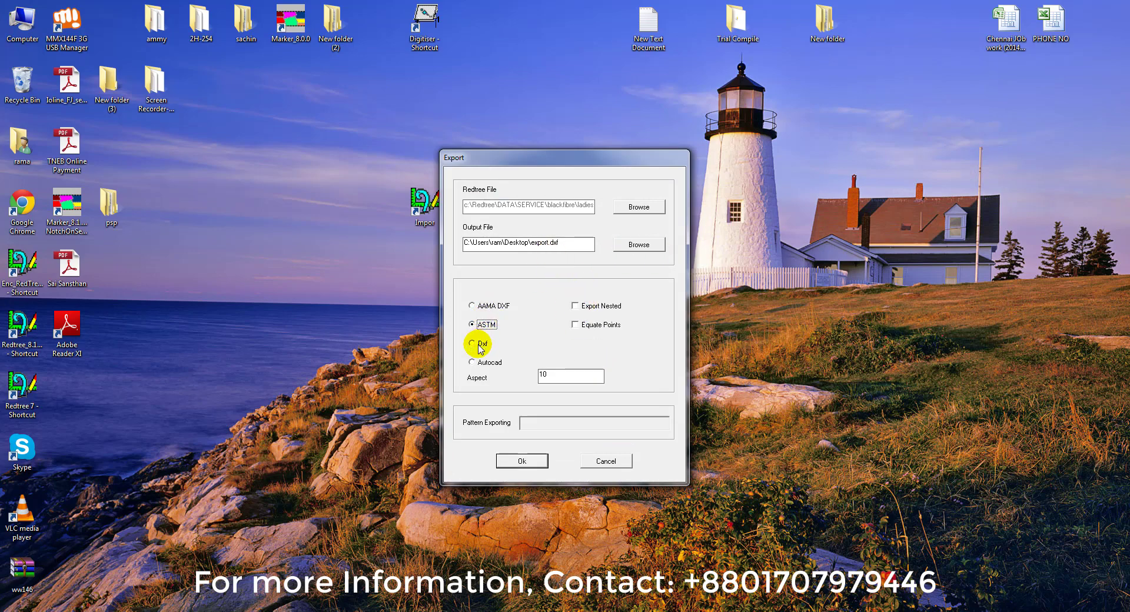
pyautogui.click(480, 343)
pyautogui.click(479, 363)
pyautogui.click(475, 305)
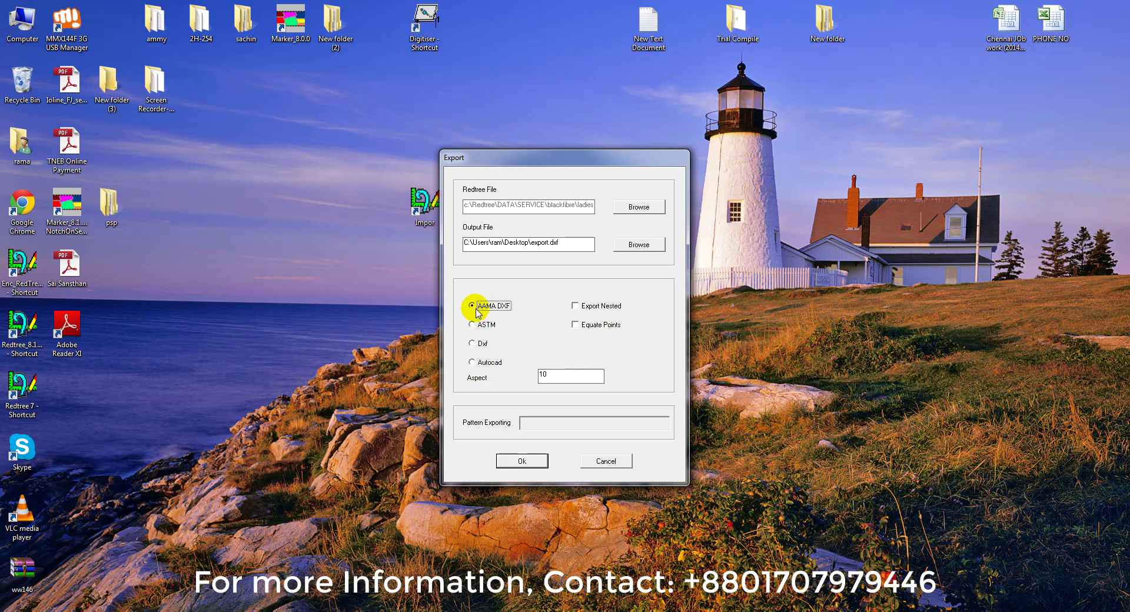
pyautogui.click(573, 377)
# Step: Run the export, then dismiss the success message and the crash notice
pyautogui.click(531, 462)
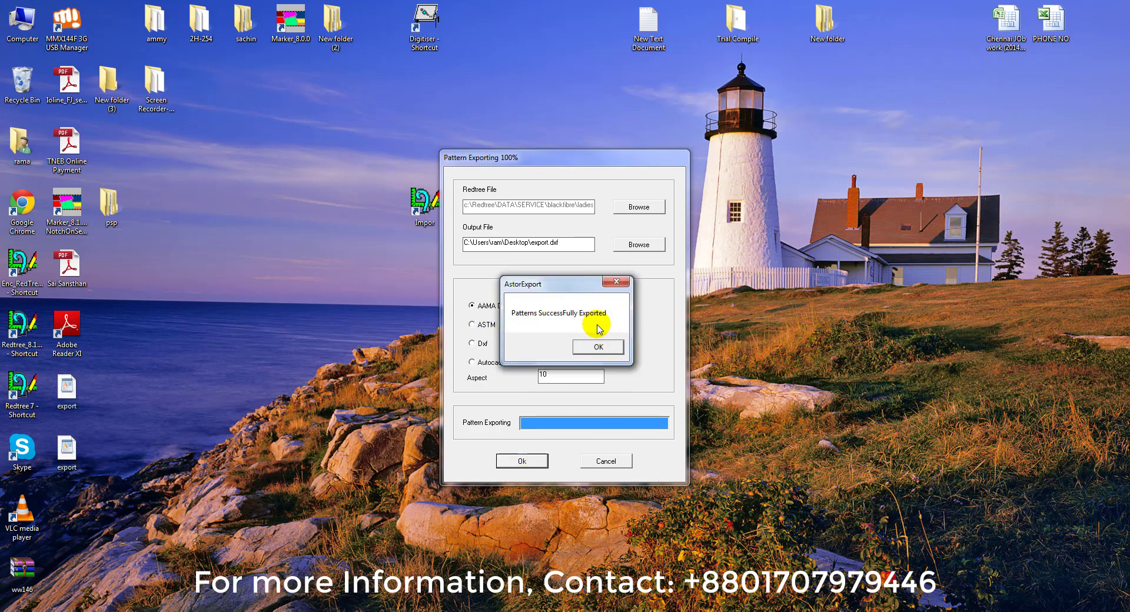
pyautogui.click(598, 347)
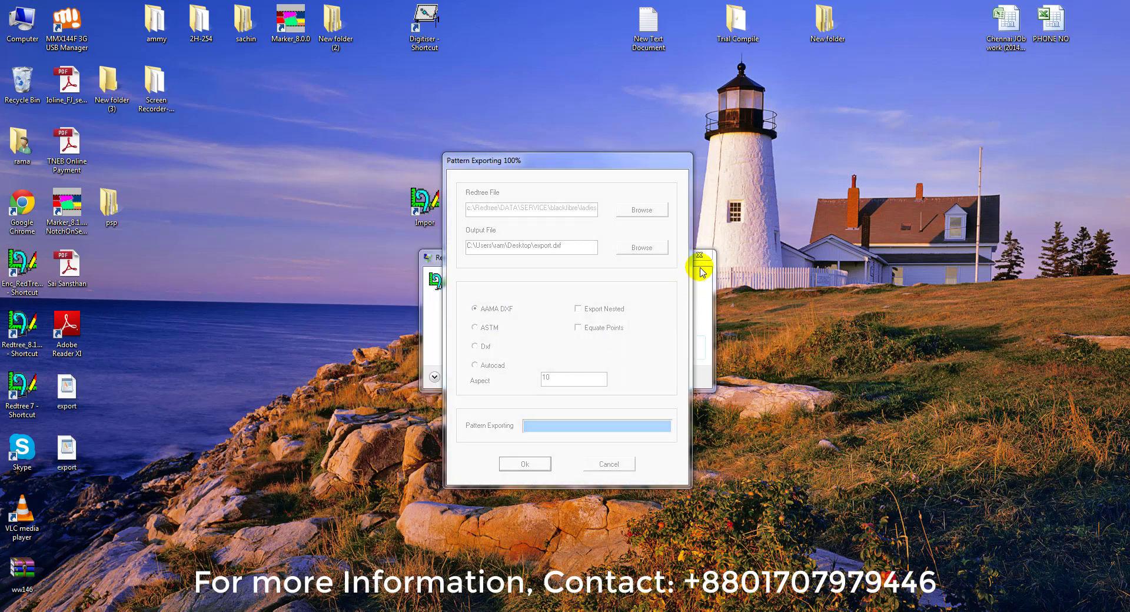
pyautogui.click(700, 263)
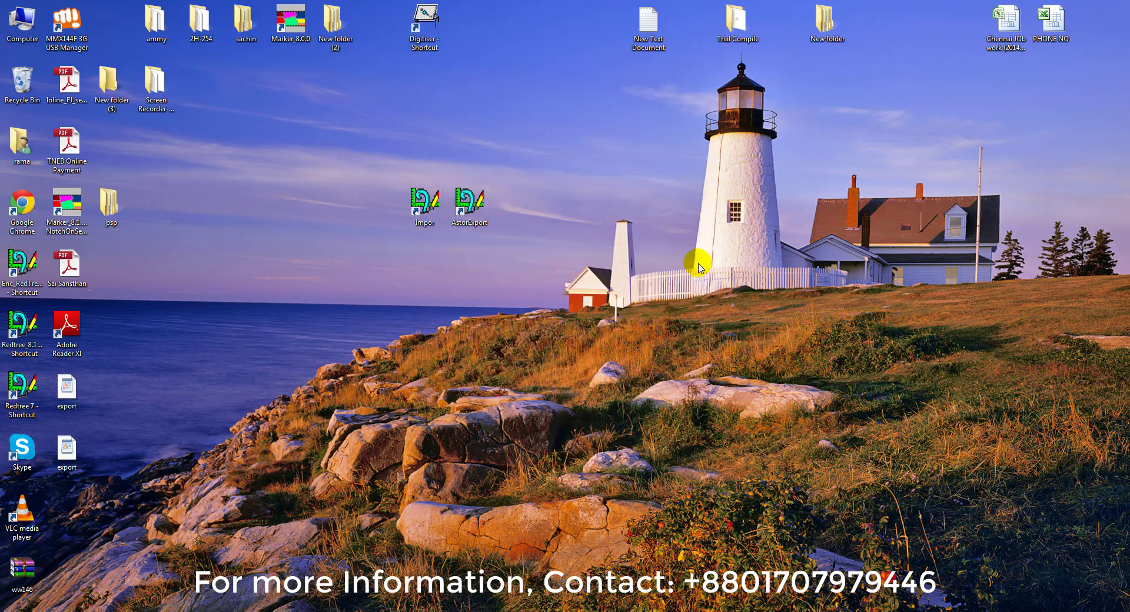
# Step: Add a facing strip along the piece's right edge, from a top-edge point to a bottom-edge point
pyautogui.click(71, 468)
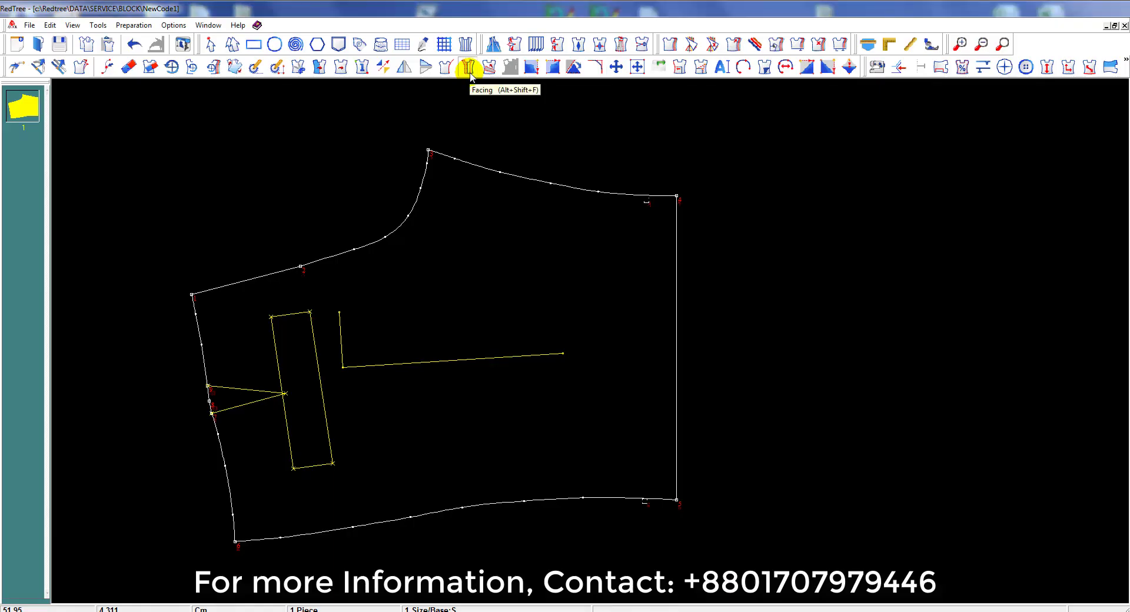
pyautogui.click(469, 69)
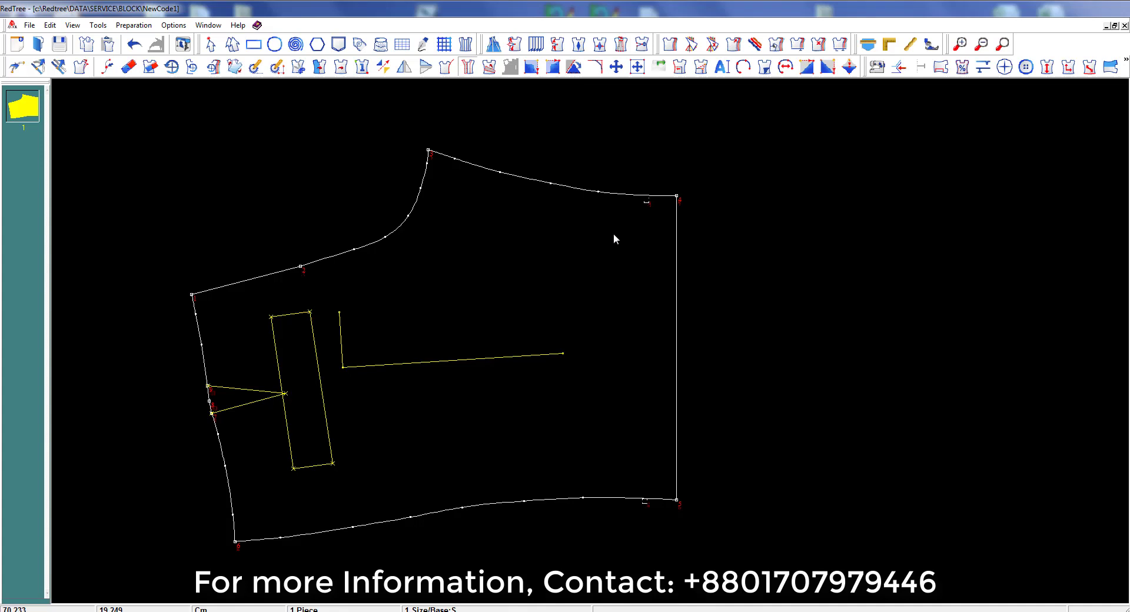
pyautogui.click(648, 196)
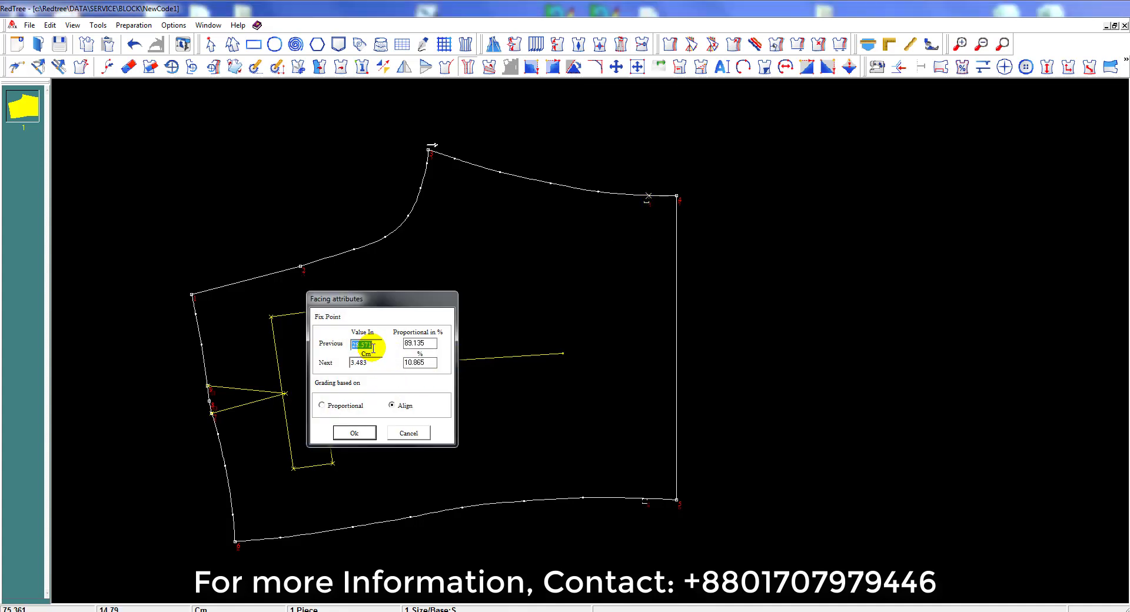
pyautogui.doubleClick(360, 362)
pyautogui.write('5')
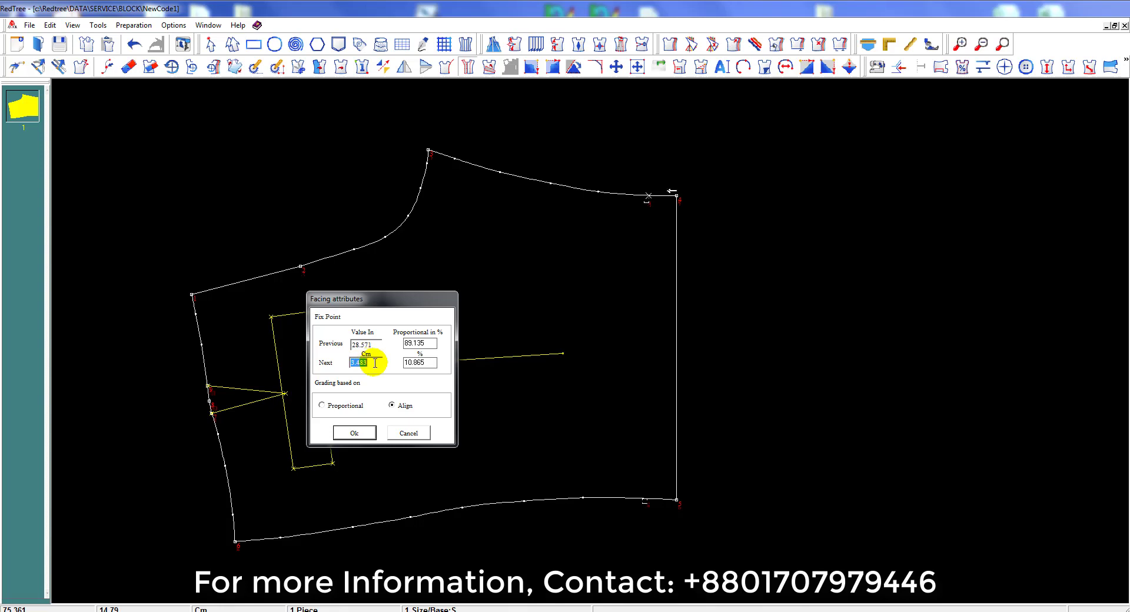
pyautogui.click(355, 432)
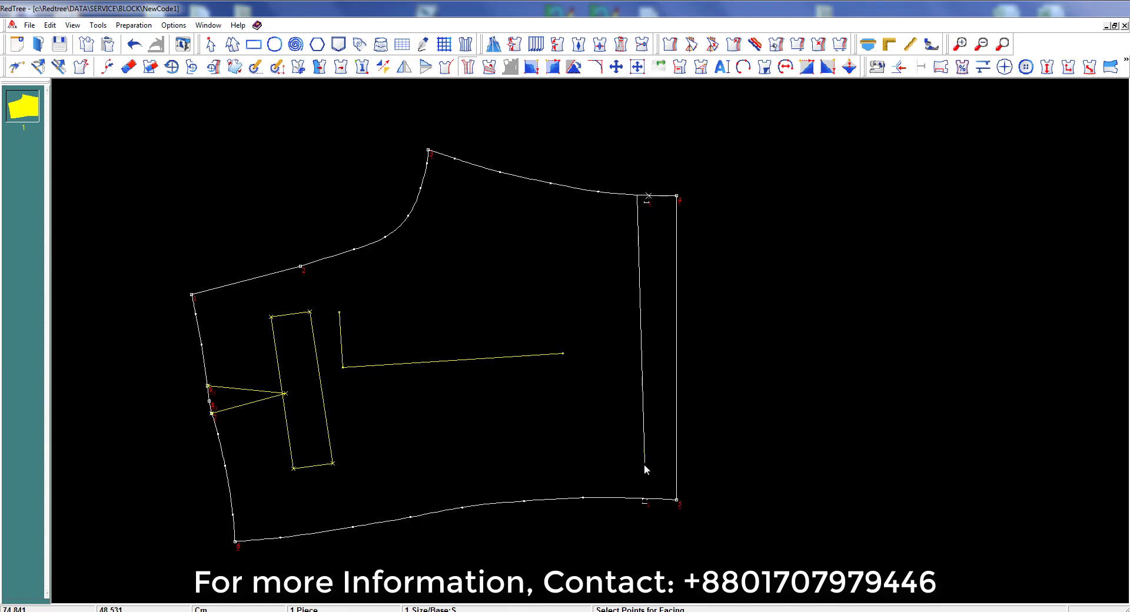
pyautogui.click(643, 500)
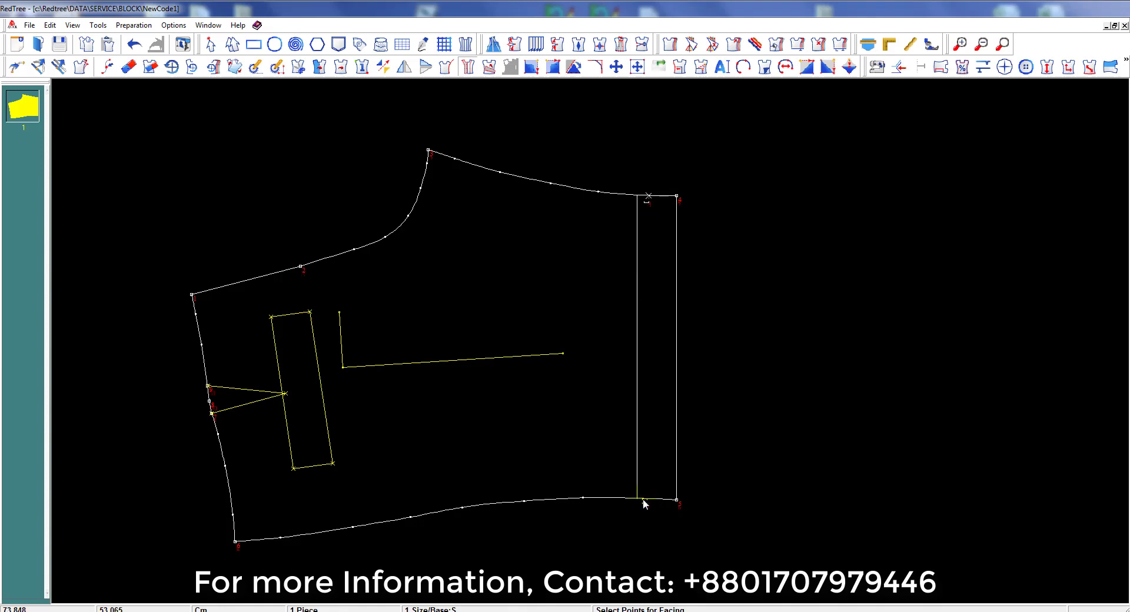
pyautogui.click(637, 498)
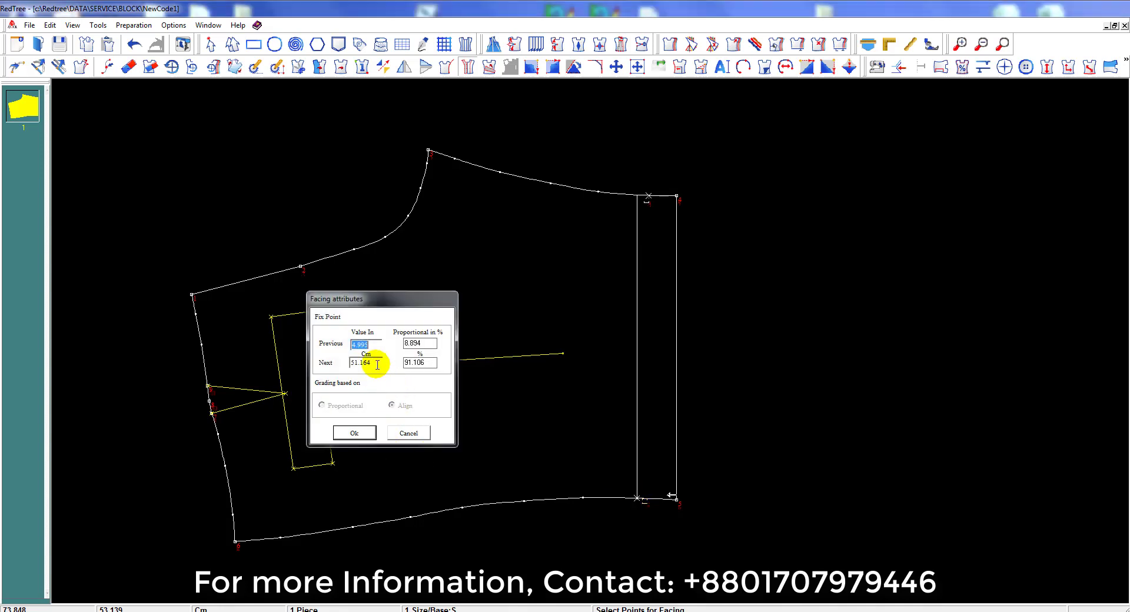
pyautogui.click(357, 432)
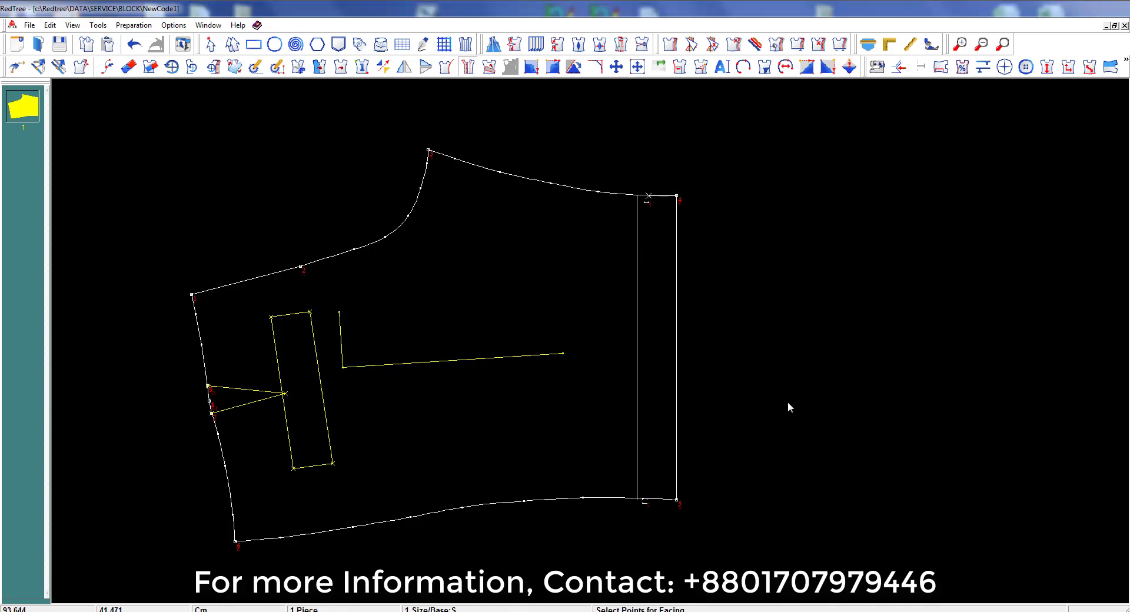
pyautogui.click(675, 380)
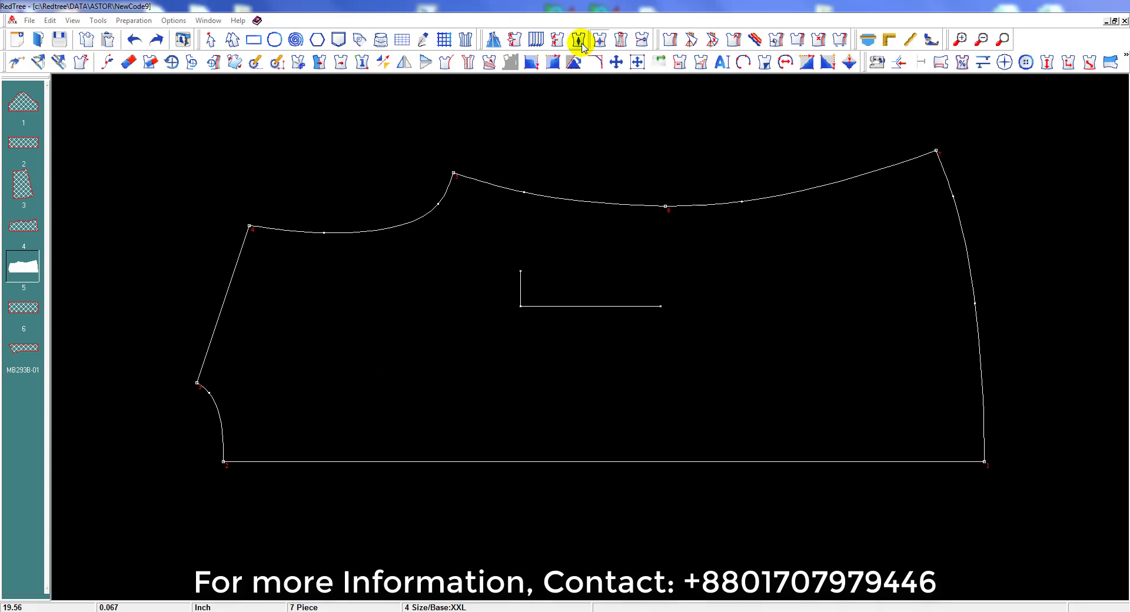
# Step: Position a fish dart at offset Dx 2, Dy -5.5 from the top curve vertex
pyautogui.click(579, 41)
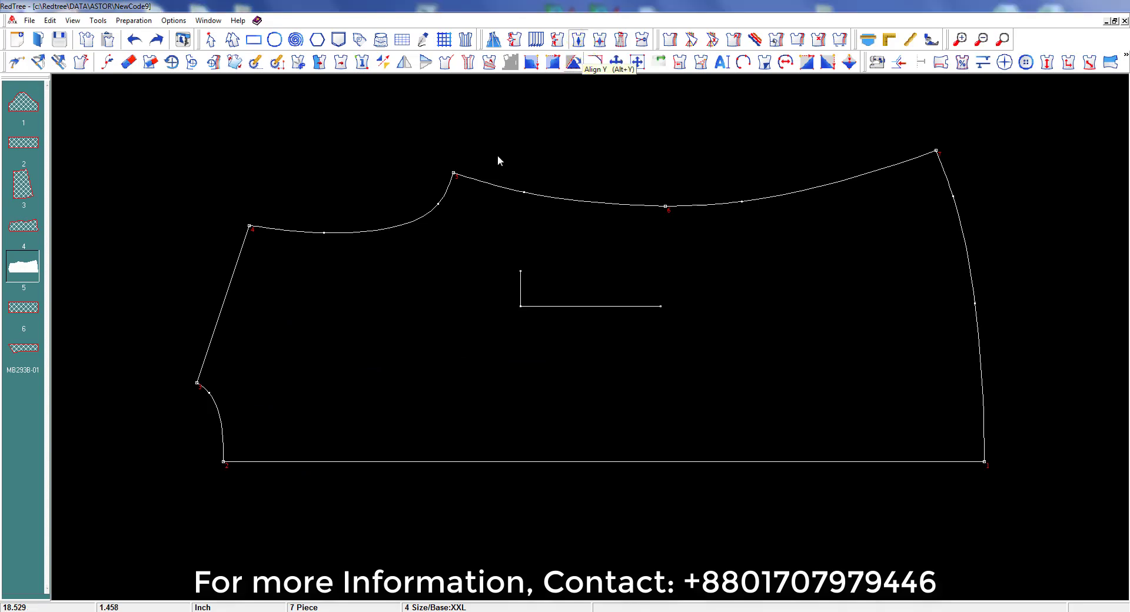
pyautogui.click(453, 174)
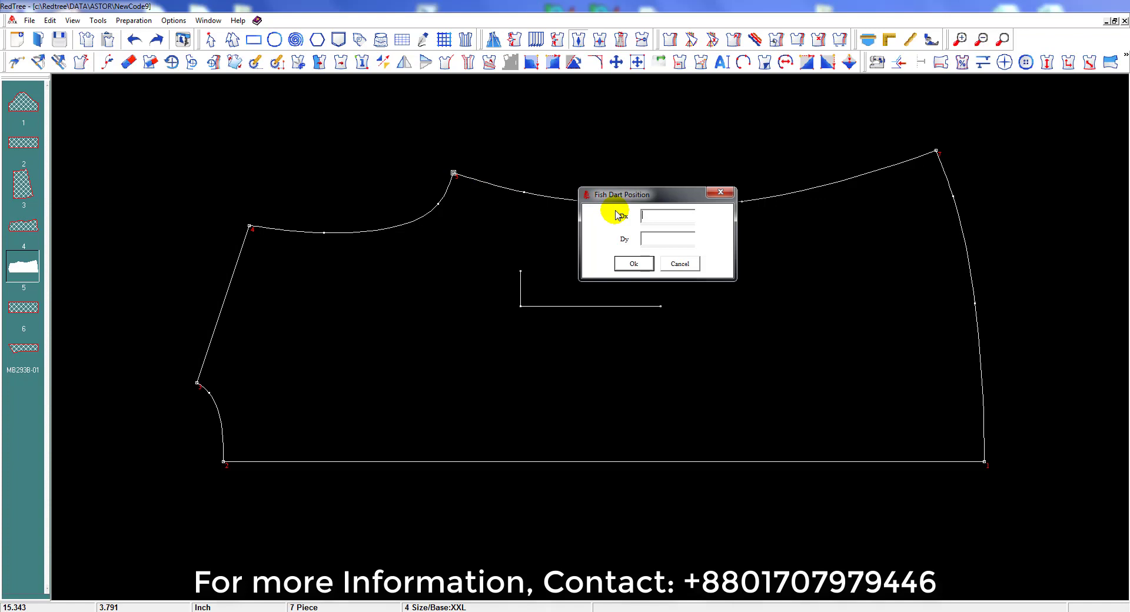
pyautogui.write('2')
pyautogui.click(653, 239)
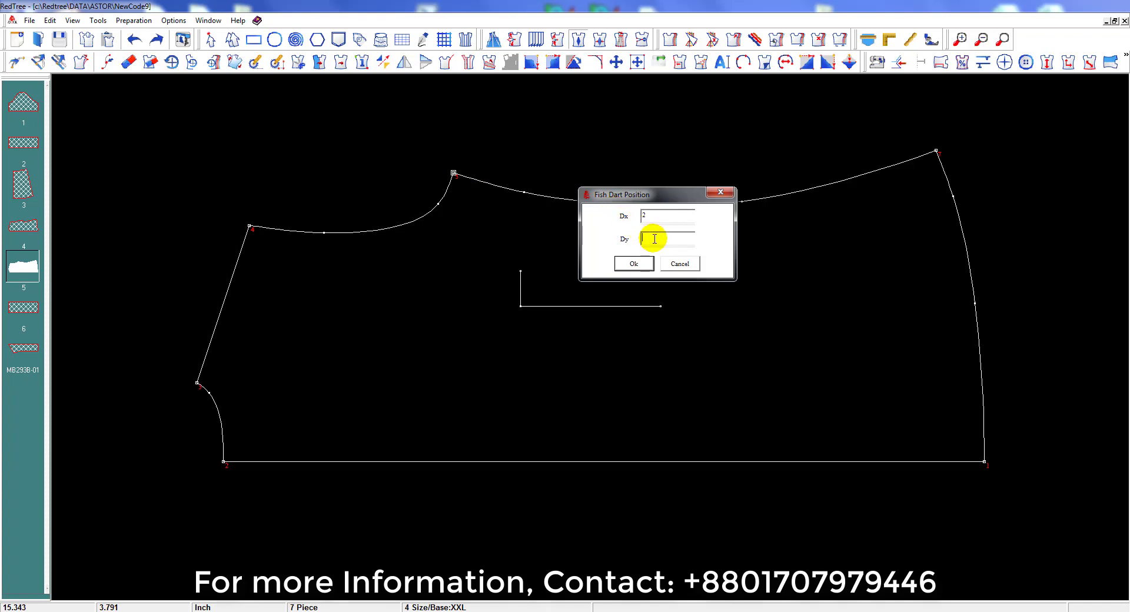
pyautogui.write('-5.5')
pyautogui.click(644, 266)
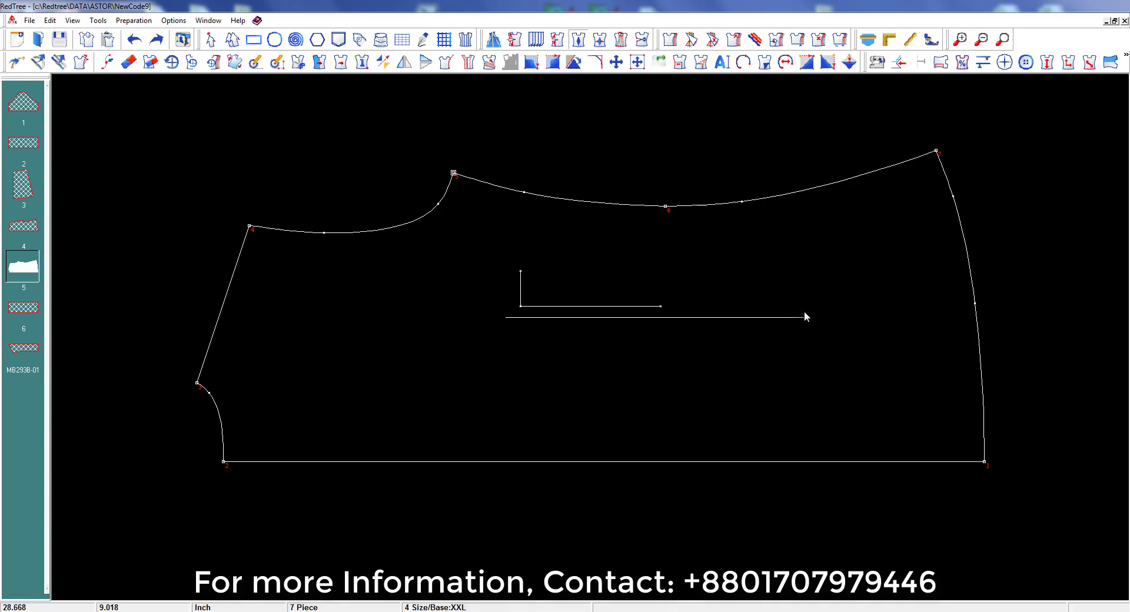
# Step: Draw the dart line and depth point, giving the dart length 15 and depth 1 at position 7
pyautogui.click(898, 314)
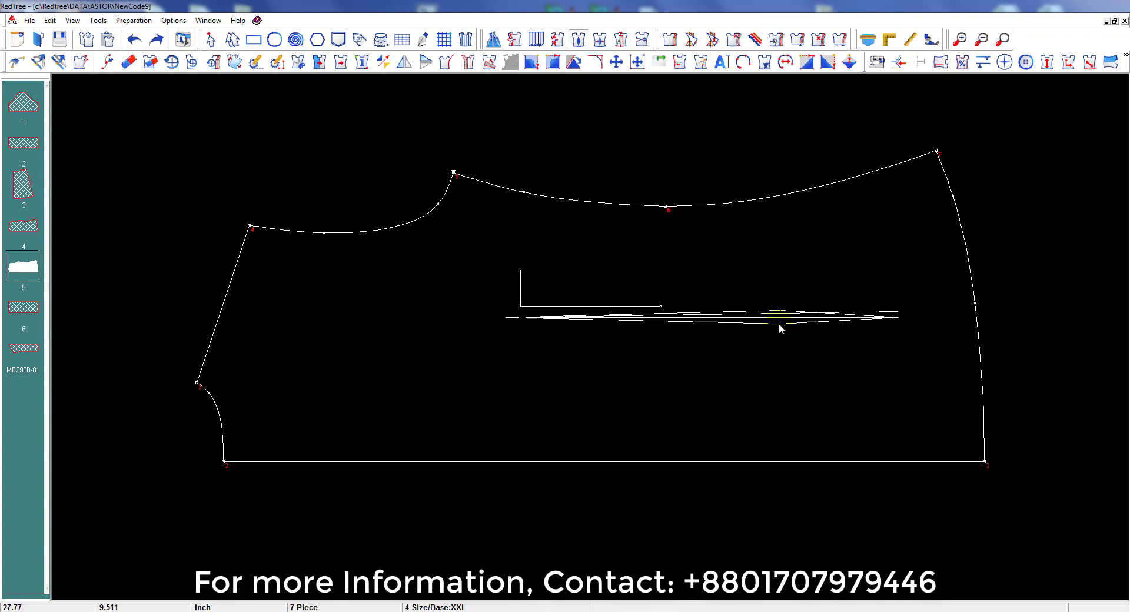
pyautogui.click(675, 332)
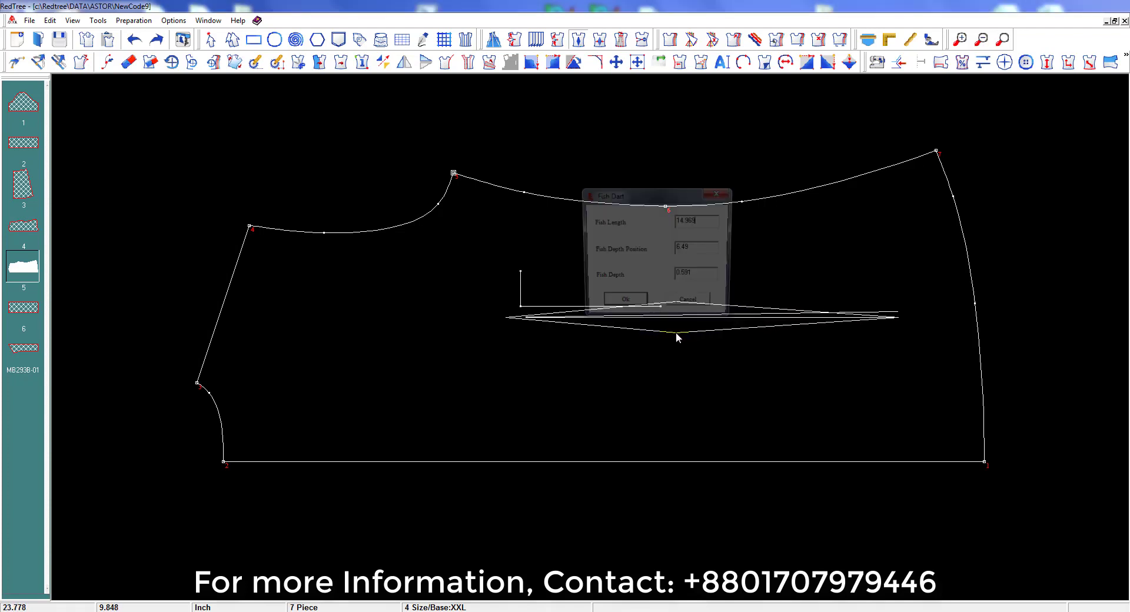
pyautogui.click(700, 221)
pyautogui.doubleClick(700, 221)
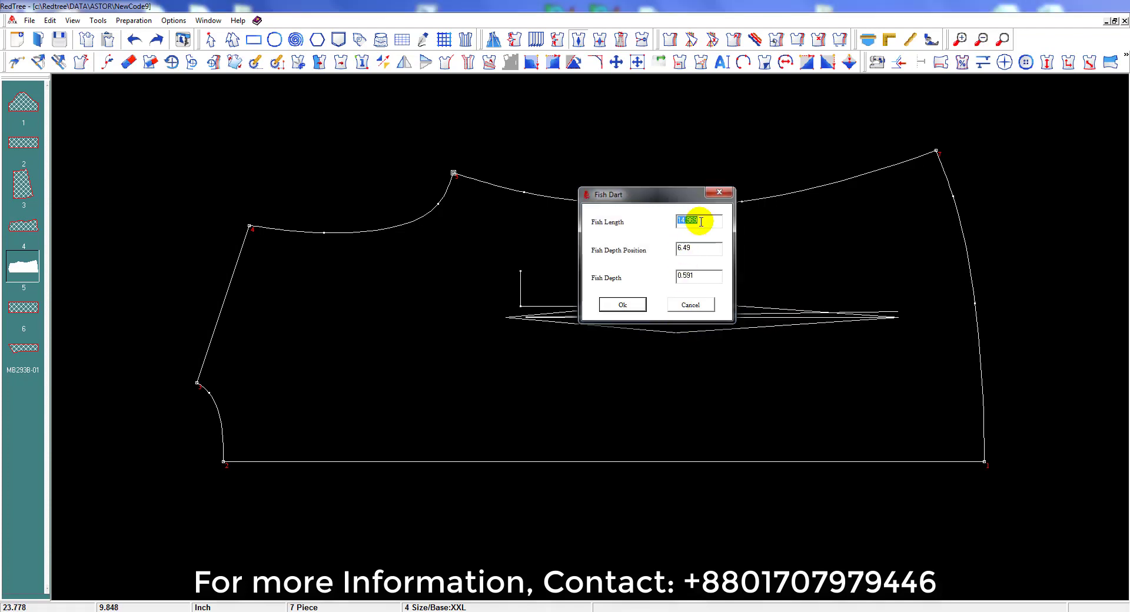
pyautogui.write('15')
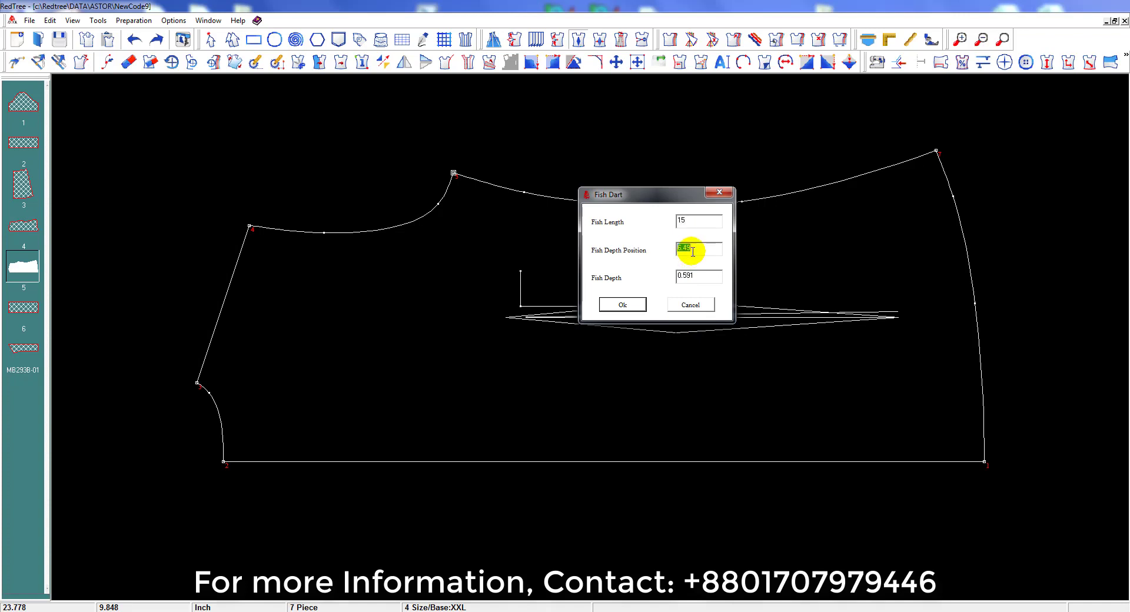
pyautogui.write('7')
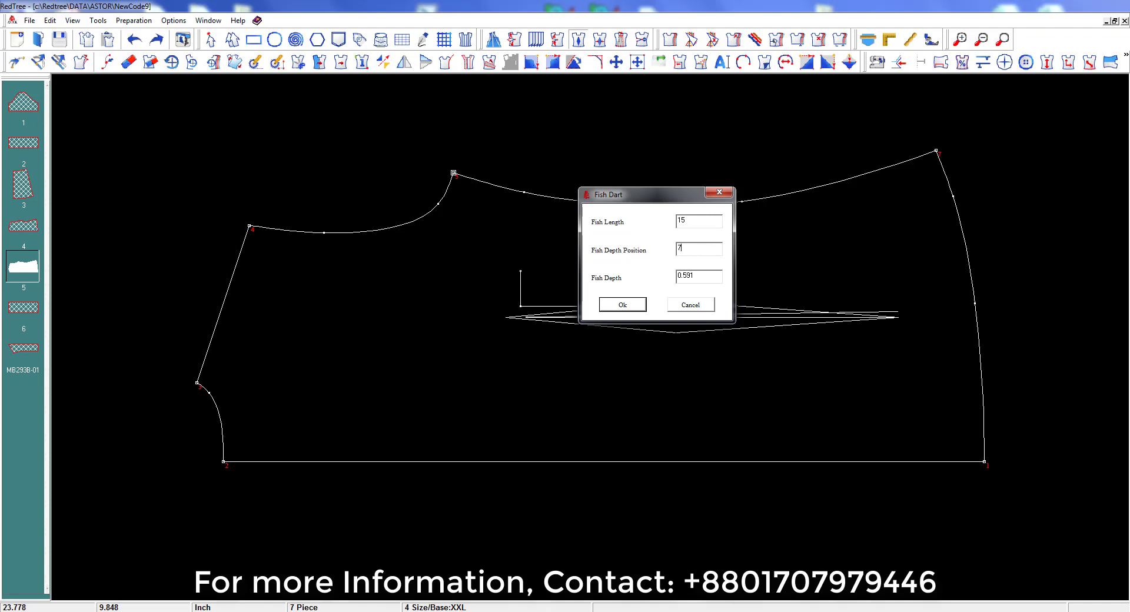
pyautogui.doubleClick(696, 279)
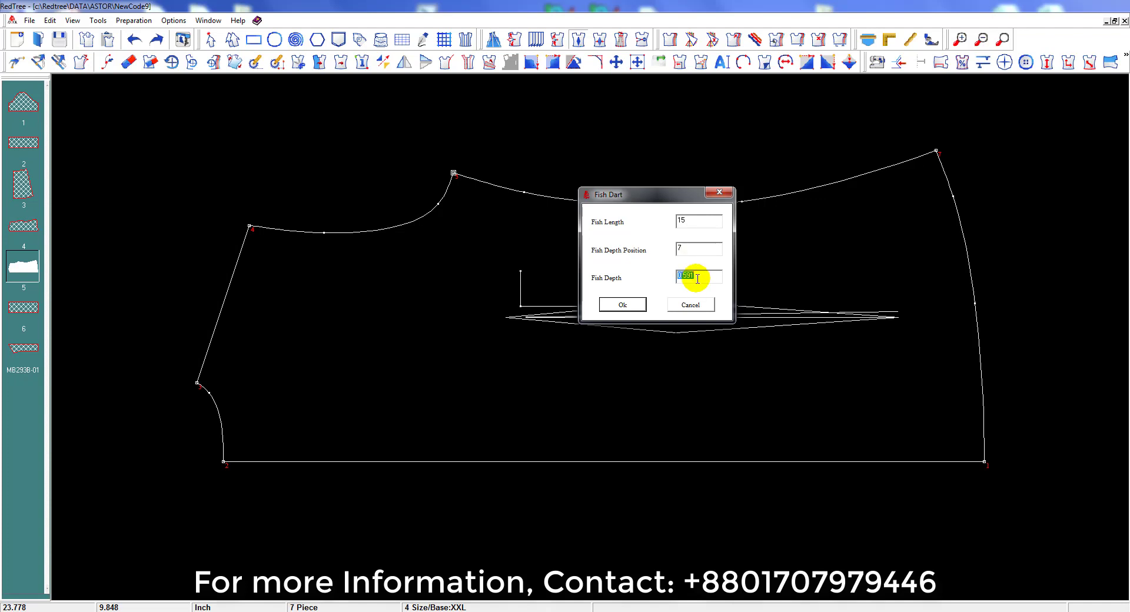
pyautogui.write('1')
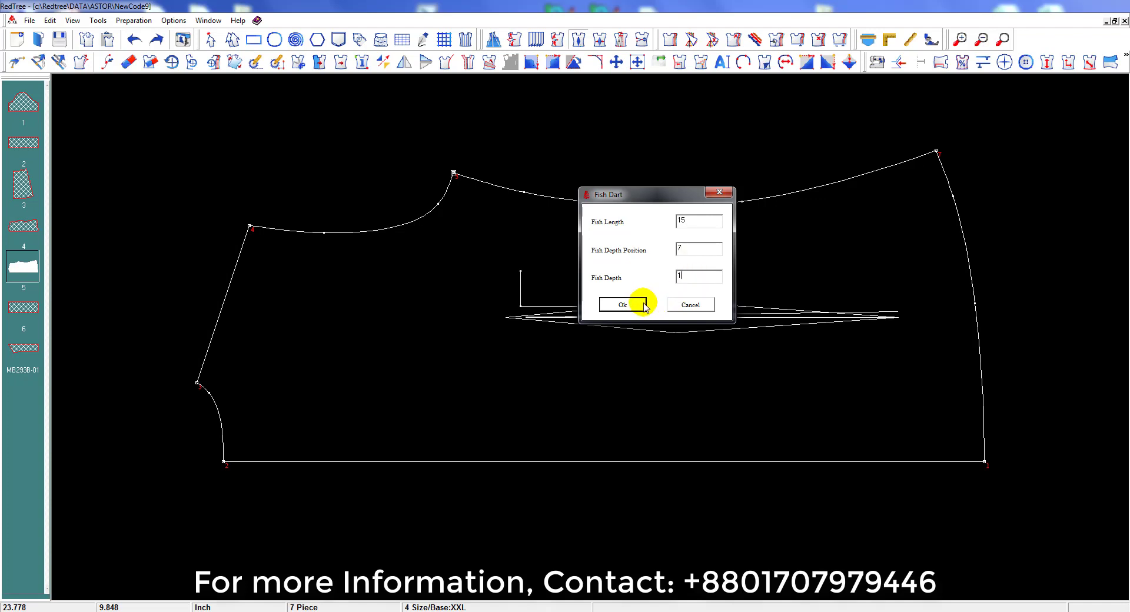
pyautogui.click(644, 305)
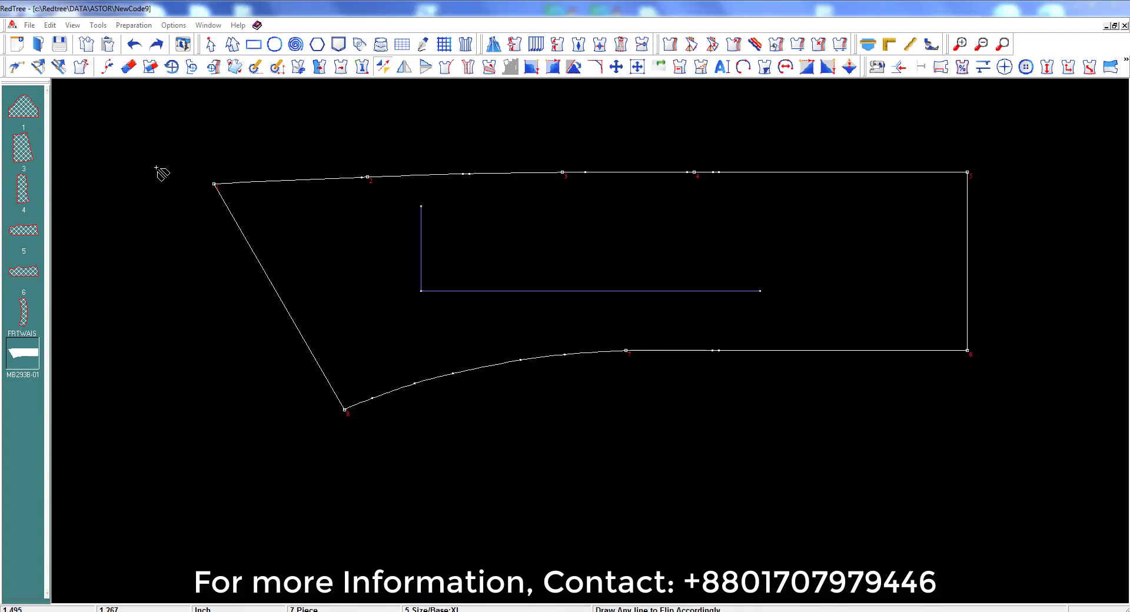
# Step: Trial-mirror the slanted end segments along a line from point 3 to the lower curve, then undo it
pyautogui.click(224, 44)
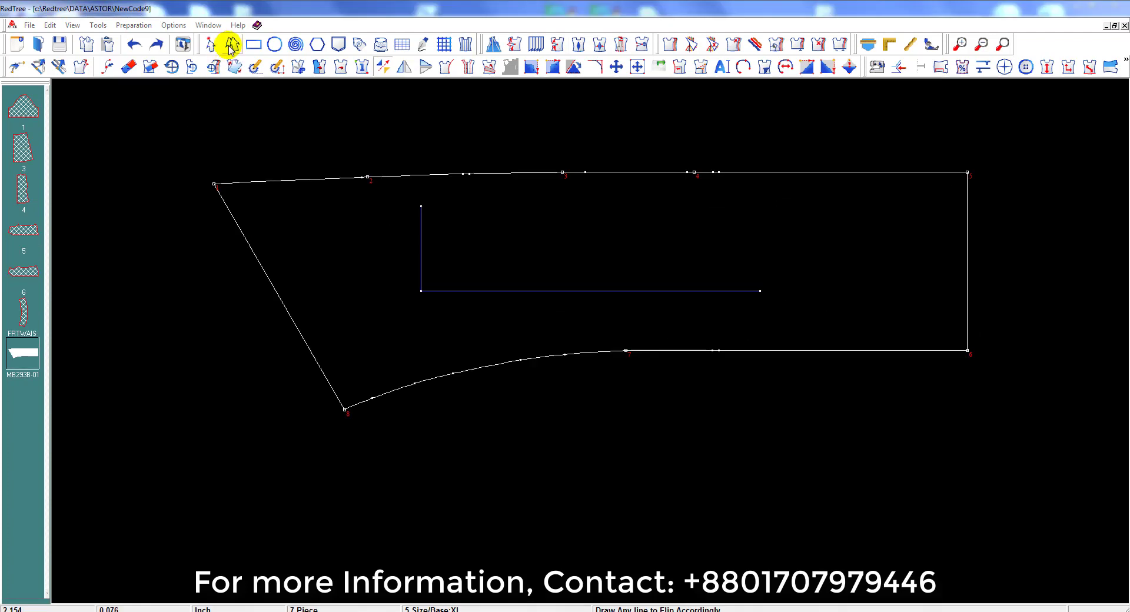
pyautogui.moveTo(359, 293)
pyautogui.mouseDown()
pyautogui.moveTo(562, 275)
pyautogui.moveTo(667, 219)
pyautogui.mouseUp()
pyautogui.moveTo(175, 172)
pyautogui.mouseDown()
pyautogui.moveTo(374, 288)
pyautogui.moveTo(373, 298)
pyautogui.mouseUp()
pyautogui.click(334, 46)
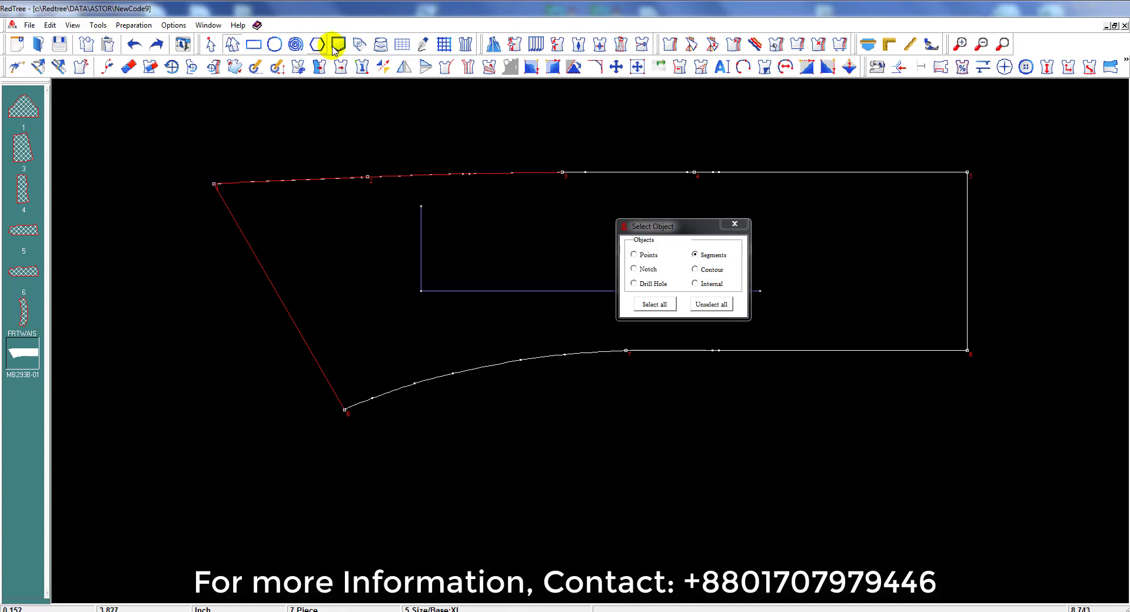
pyautogui.click(385, 68)
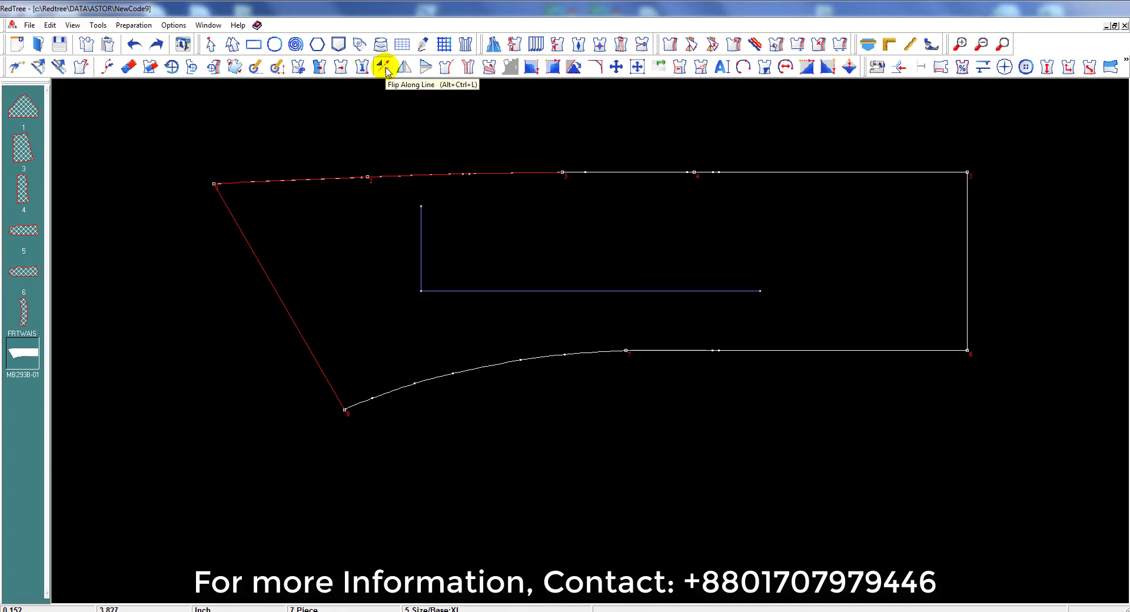
pyautogui.click(562, 172)
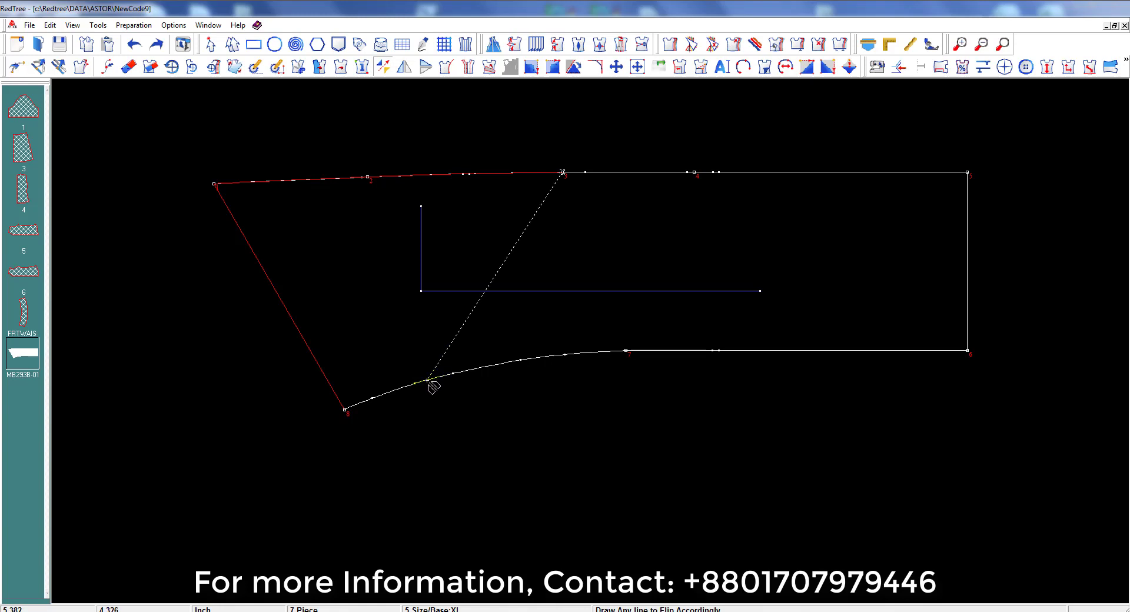
pyautogui.click(428, 380)
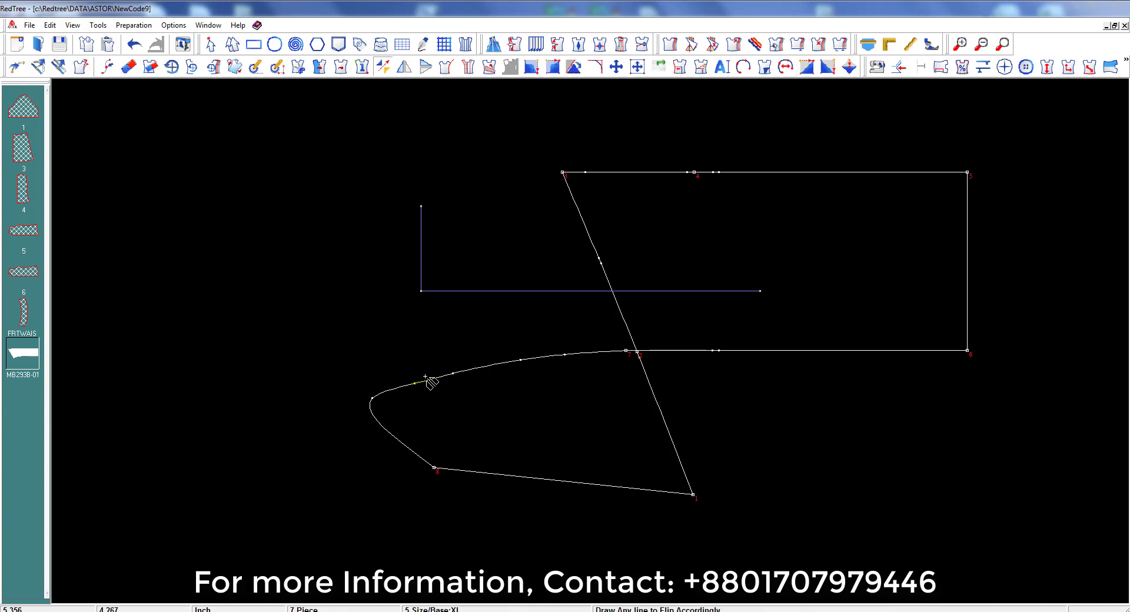
pyautogui.hotkey('ctrl', 'z')
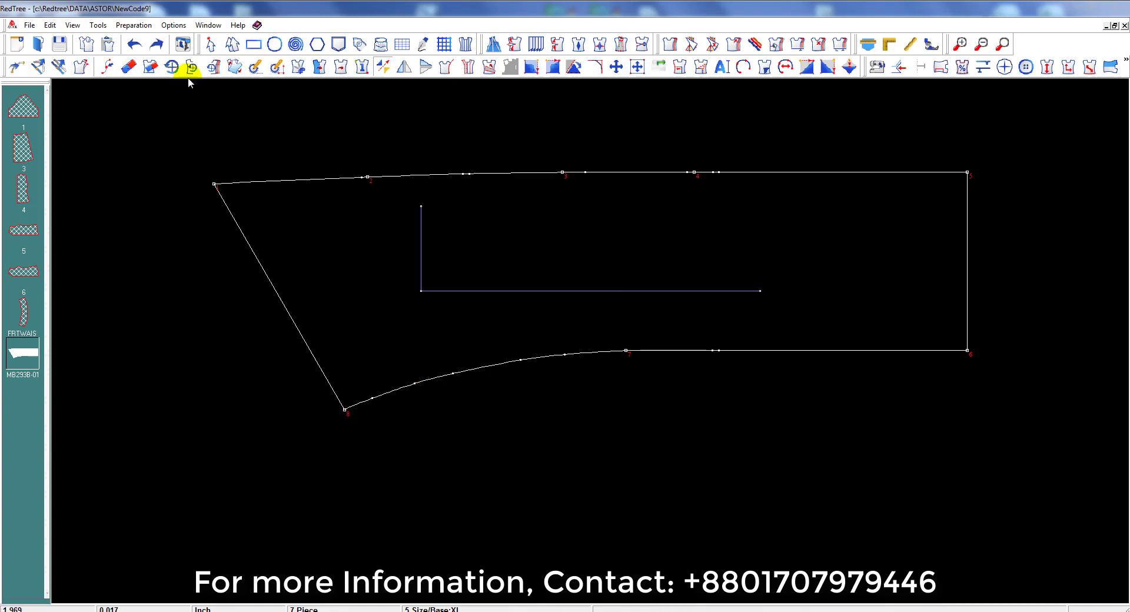
# Step: Flip the piece horizontally so its slant sits on the right, nudging it into place
pyautogui.click(189, 73)
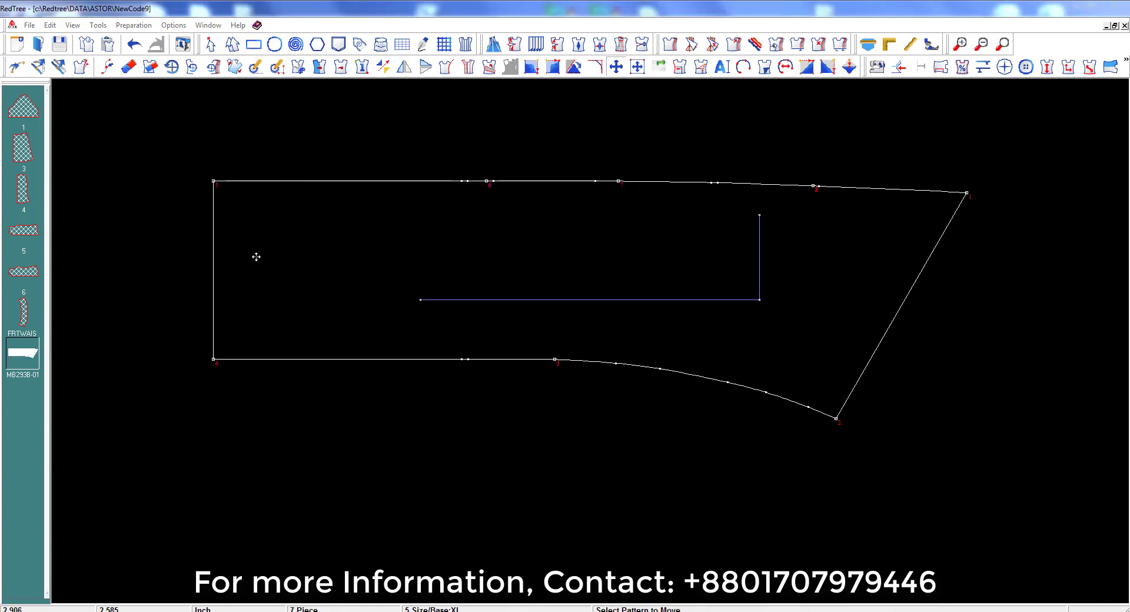
pyautogui.moveTo(316, 241); pyautogui.dragTo(322, 243)
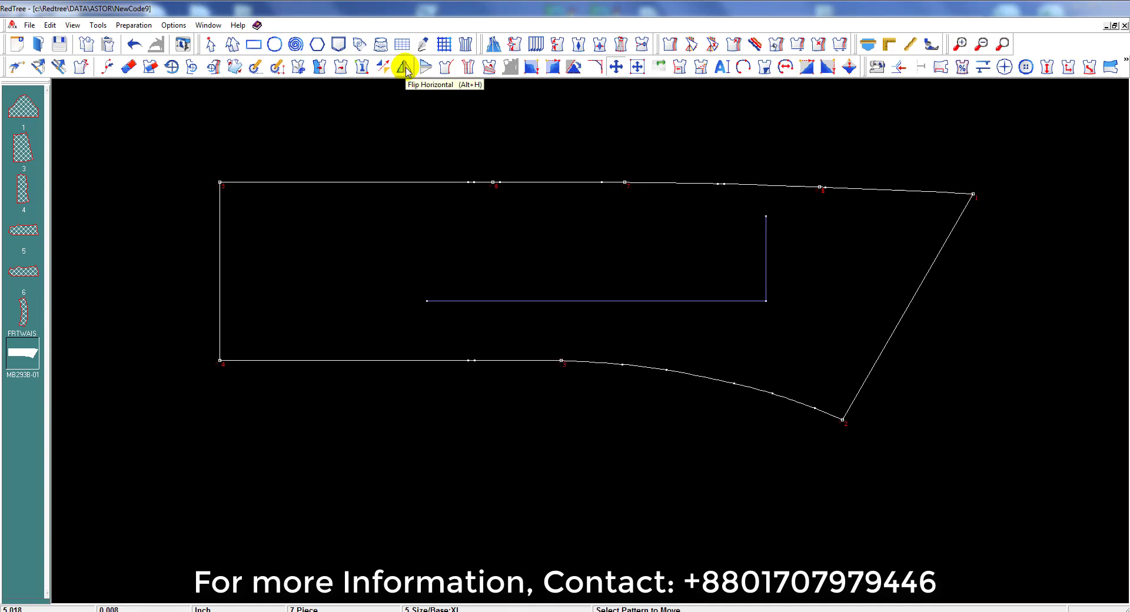
pyautogui.click(404, 68)
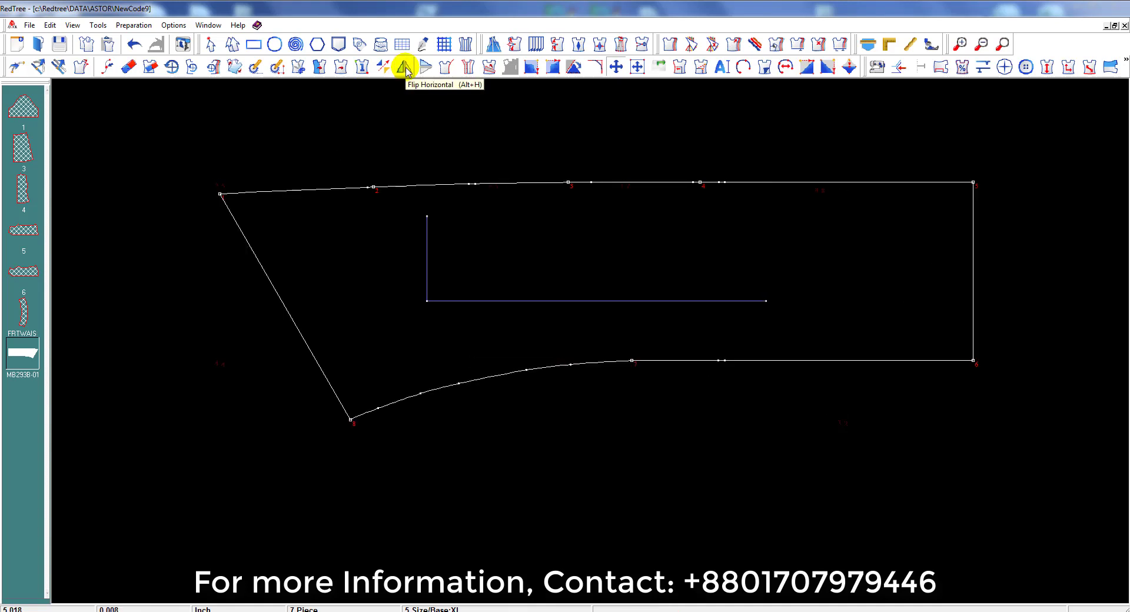
pyautogui.click(403, 68)
pyautogui.click(405, 69)
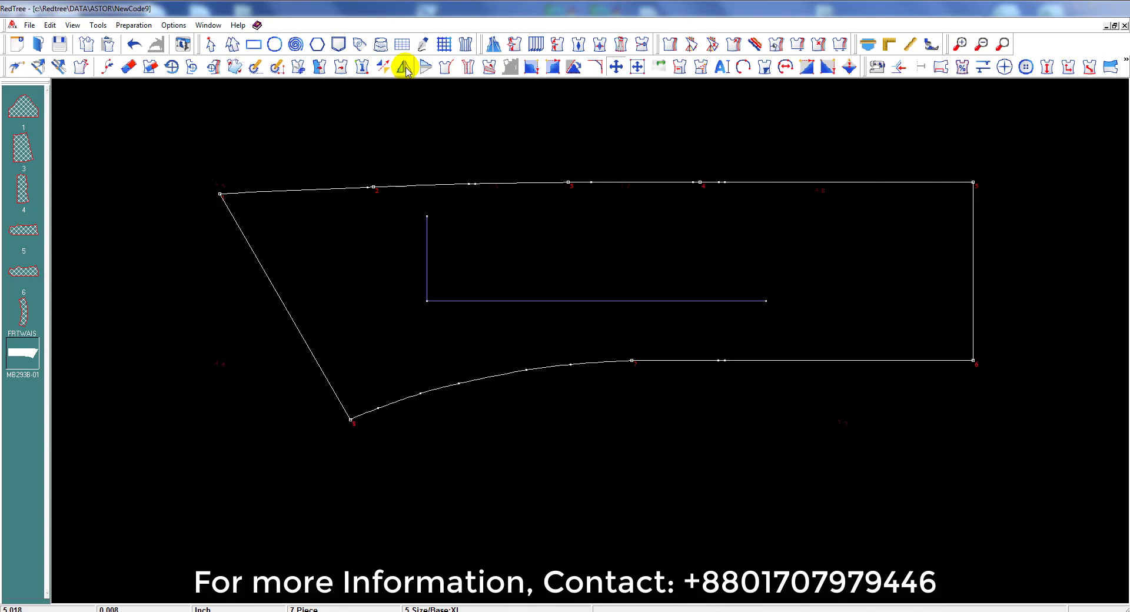
pyautogui.click(405, 69)
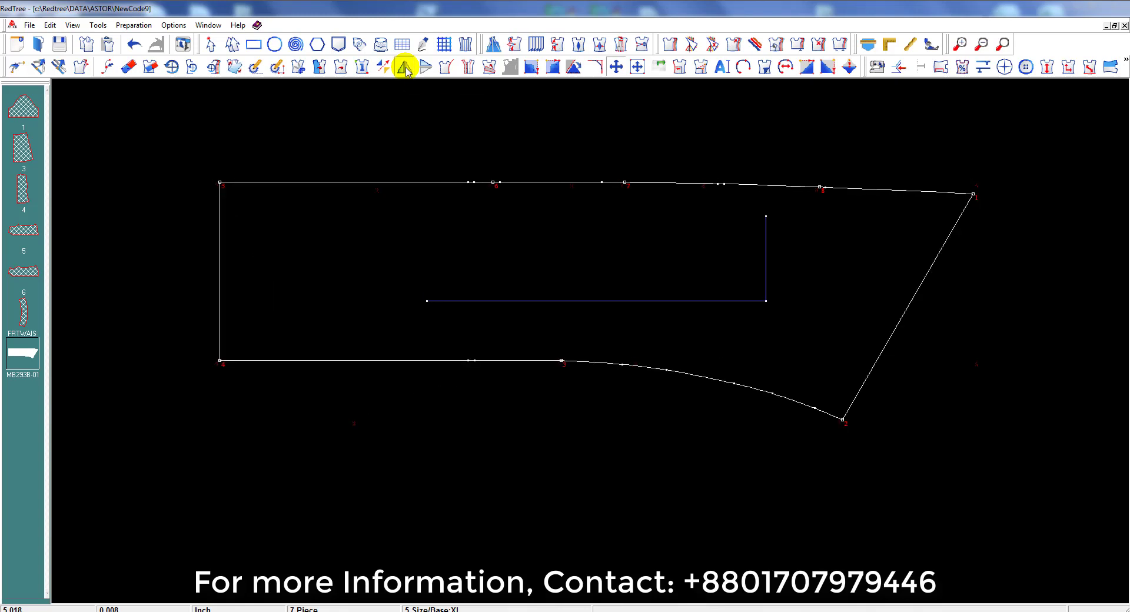
pyautogui.click(405, 68)
pyautogui.click(405, 69)
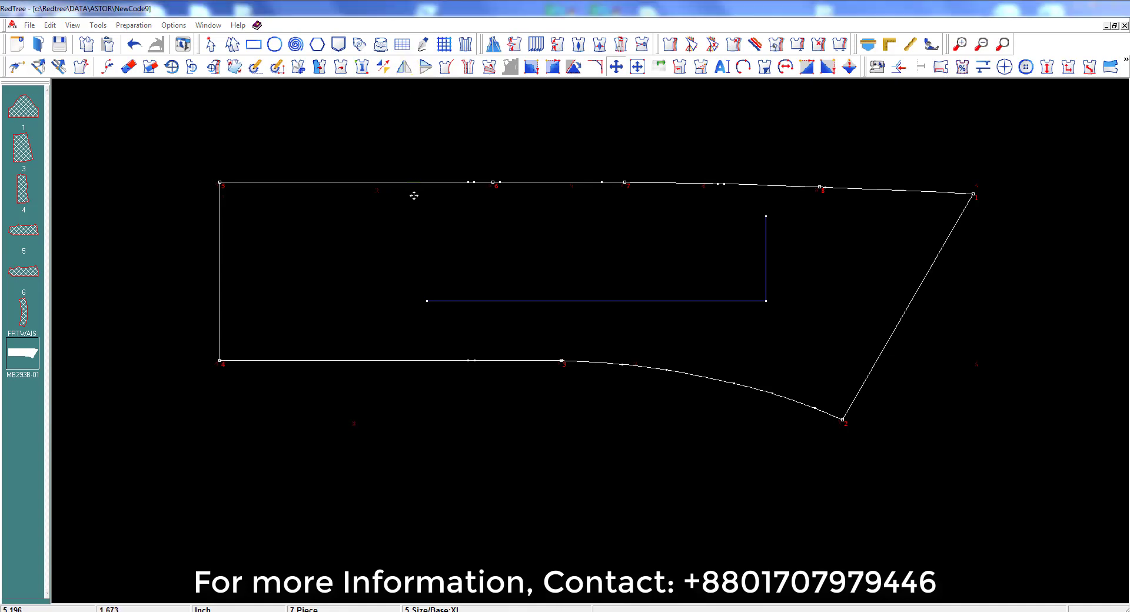
pyautogui.moveTo(412, 194); pyautogui.dragTo(411, 197)
# Step: Flip the piece vertically so the curve is at the bottom, and import two more pieces
pyautogui.click(426, 70)
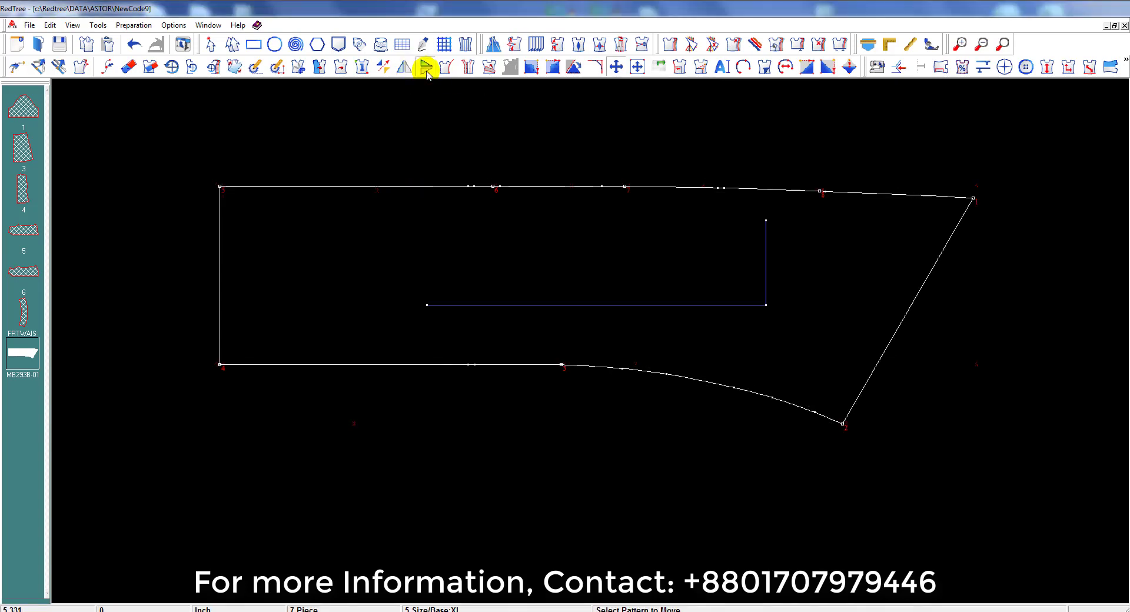
pyautogui.click(426, 70)
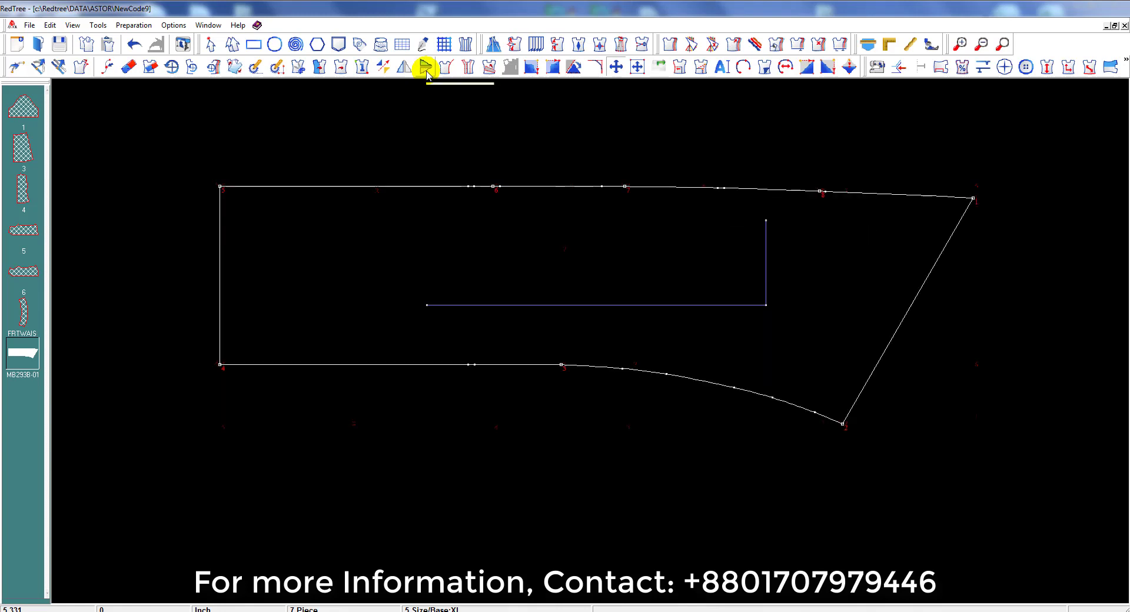
pyautogui.click(426, 69)
pyautogui.click(426, 69)
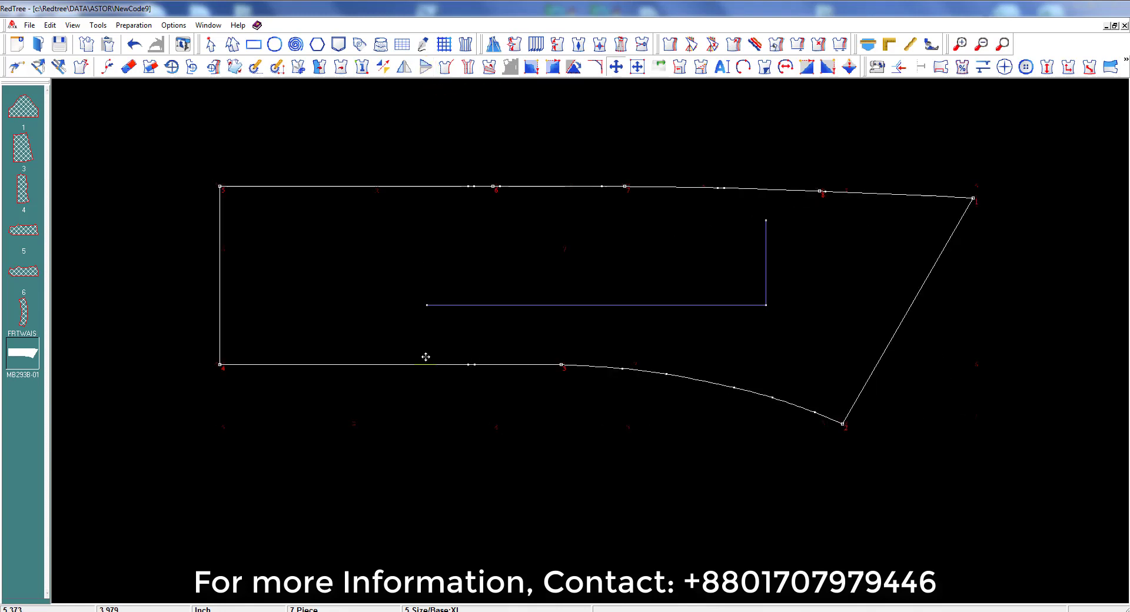
pyautogui.click(489, 66)
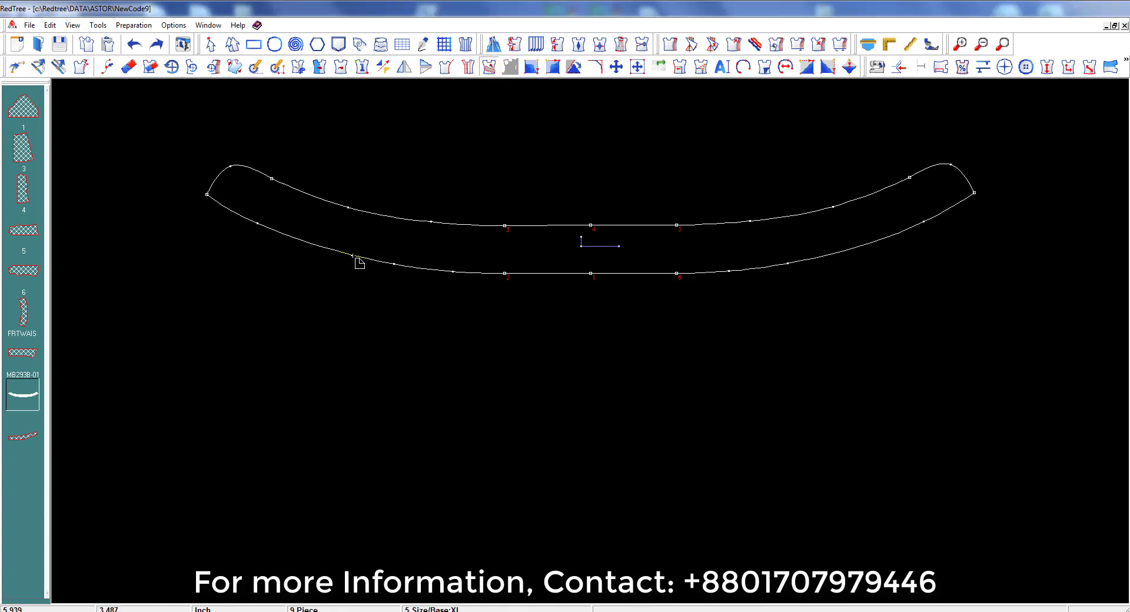
# Step: Rotate the waistband's left and right ends downward about pivots near each end
pyautogui.click(404, 219)
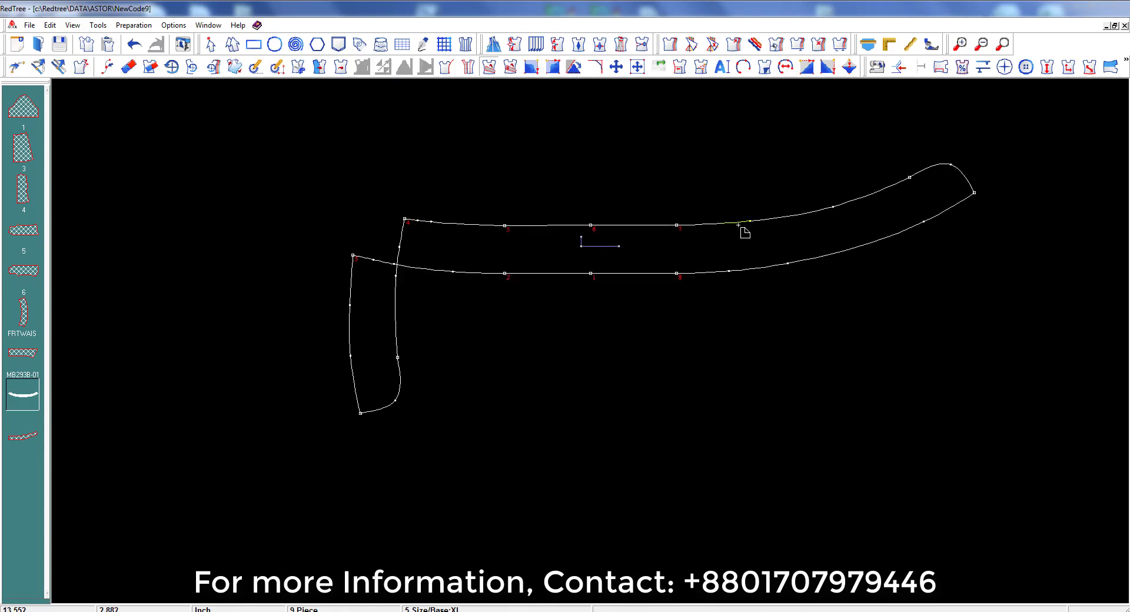
pyautogui.click(726, 224)
pyautogui.click(815, 261)
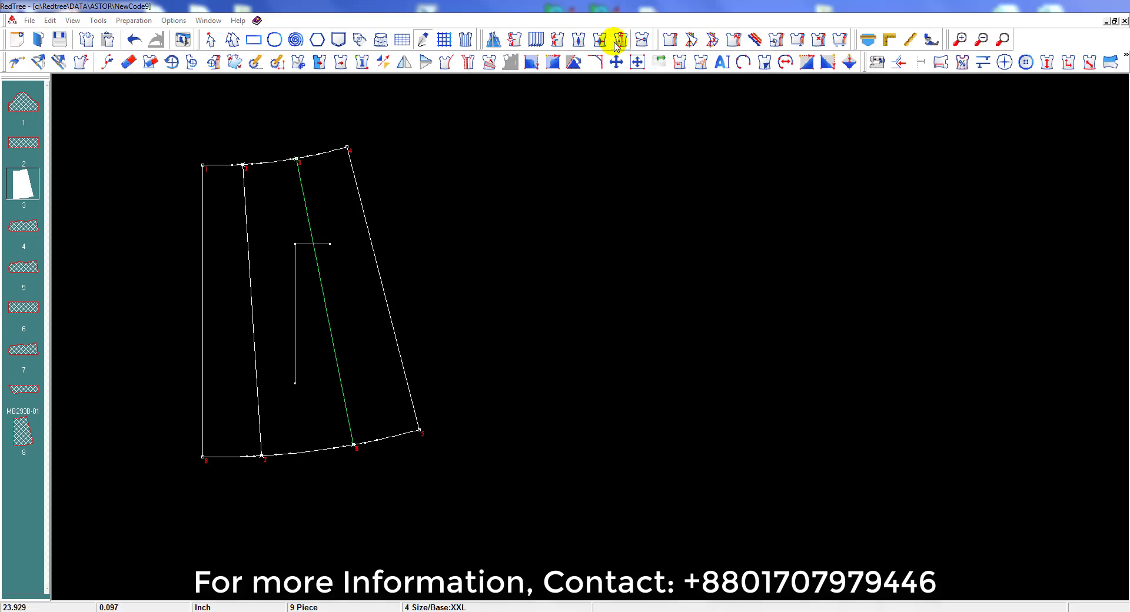
# Step: Apply 1 unit of anticlockwise fullness at the green internal line, pivoting on the last point
pyautogui.click(620, 40)
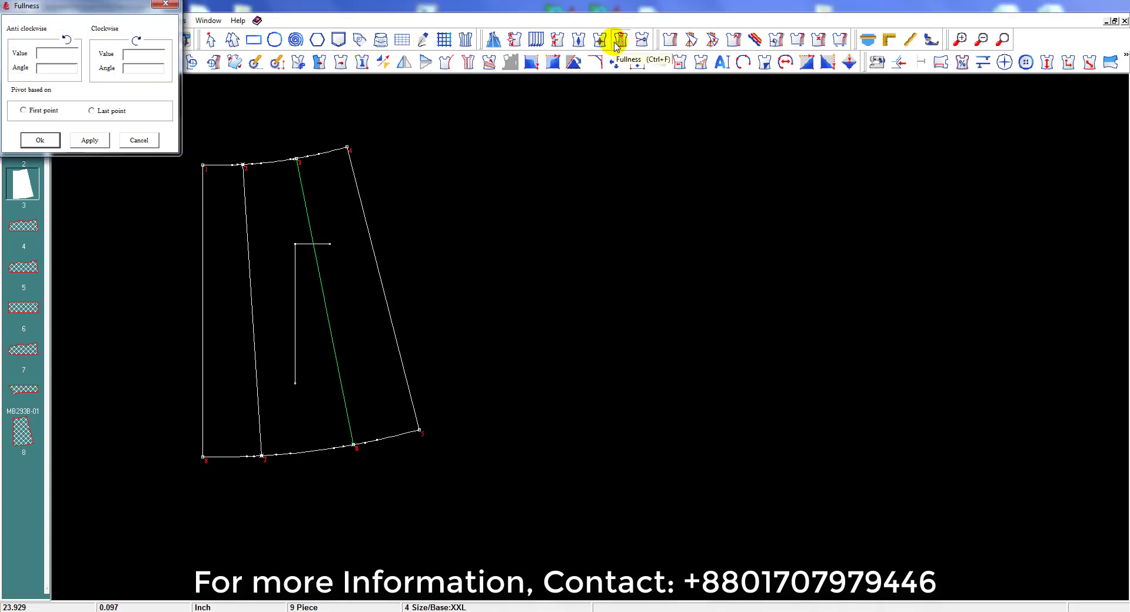
pyautogui.click(232, 40)
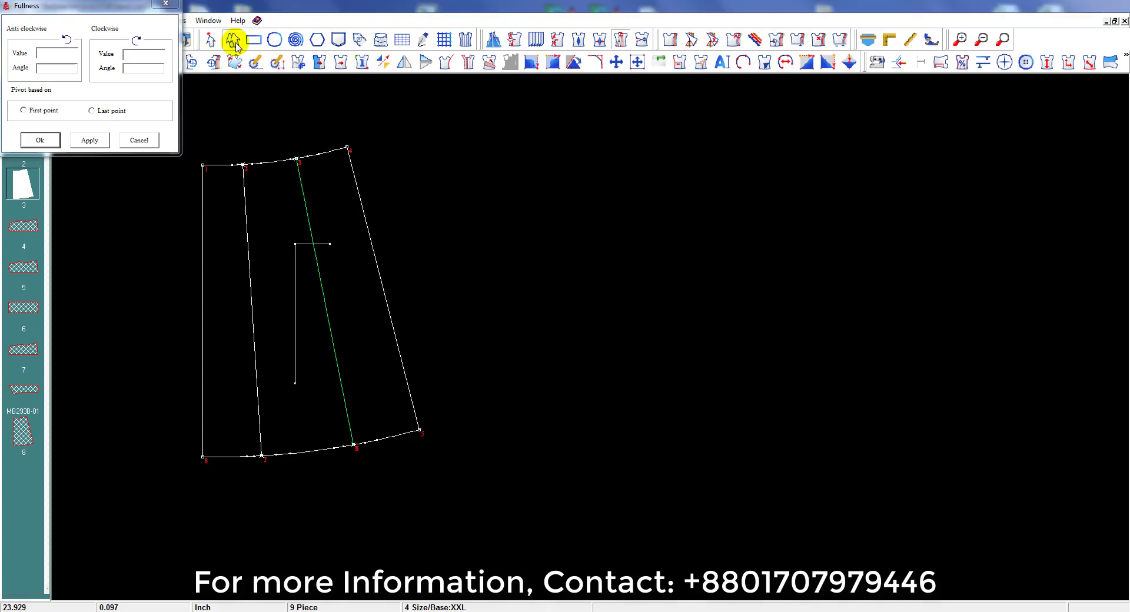
pyautogui.moveTo(89, 7); pyautogui.dragTo(580, 169)
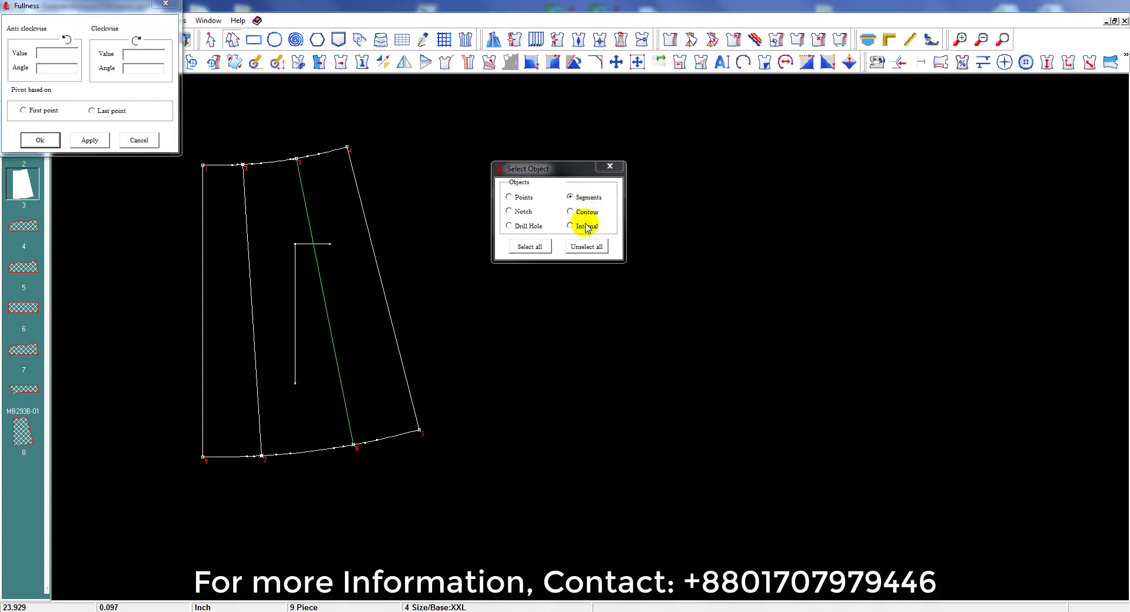
pyautogui.moveTo(315, 335); pyautogui.dragTo(380, 341)
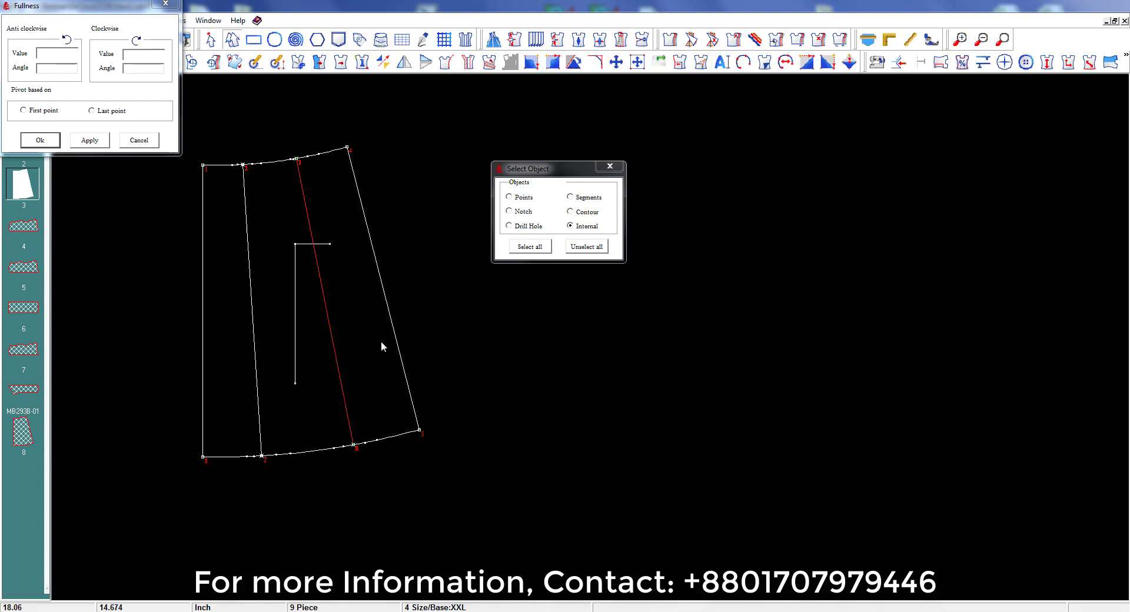
pyautogui.click(71, 55)
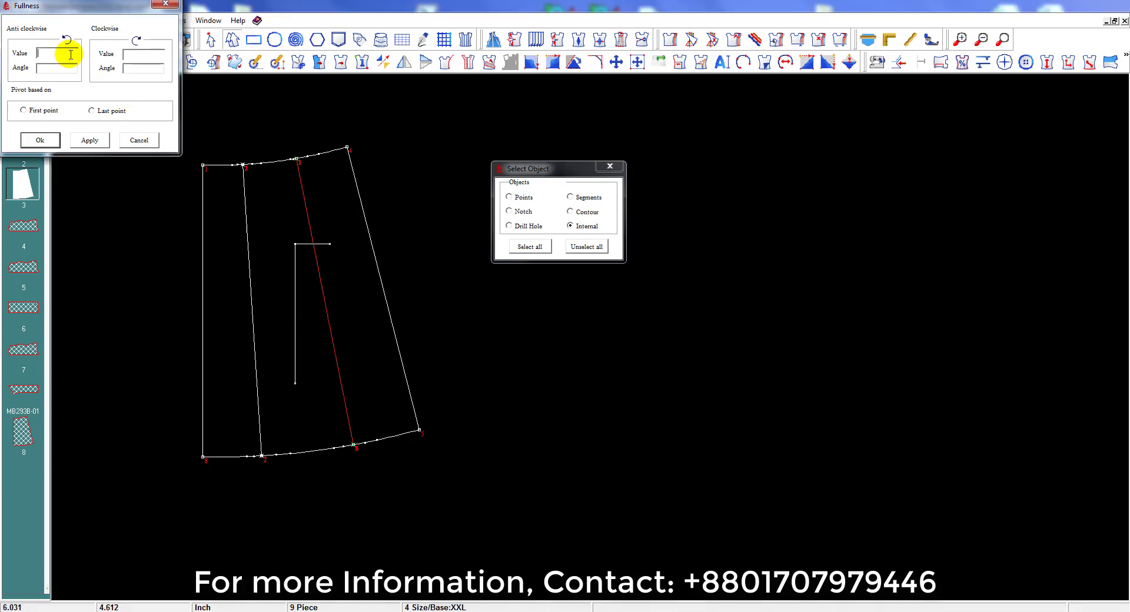
pyautogui.write('1')
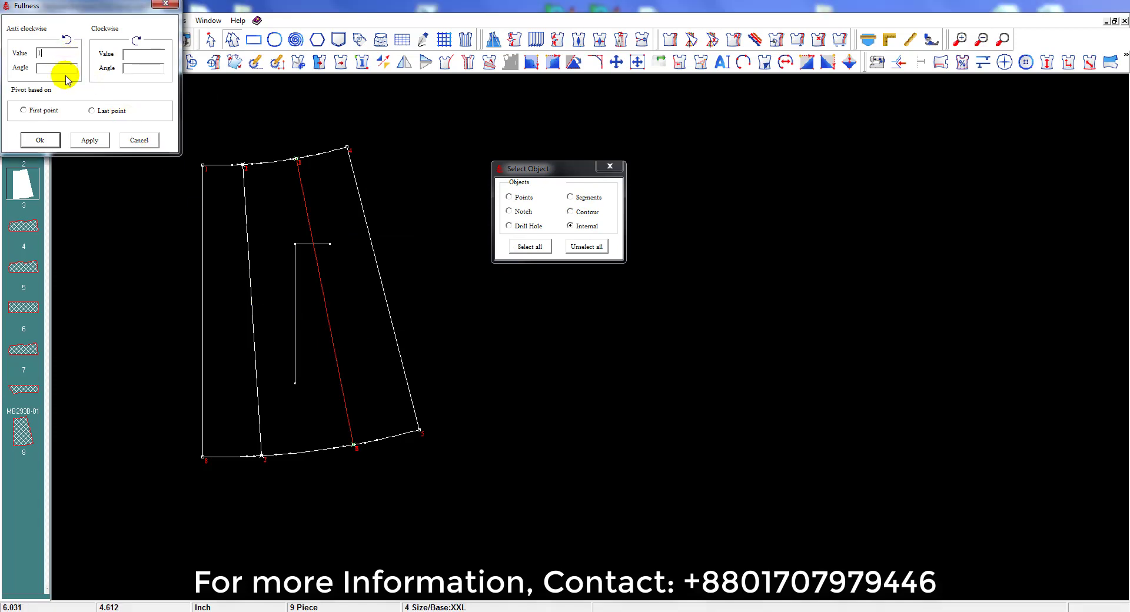
pyautogui.click(92, 111)
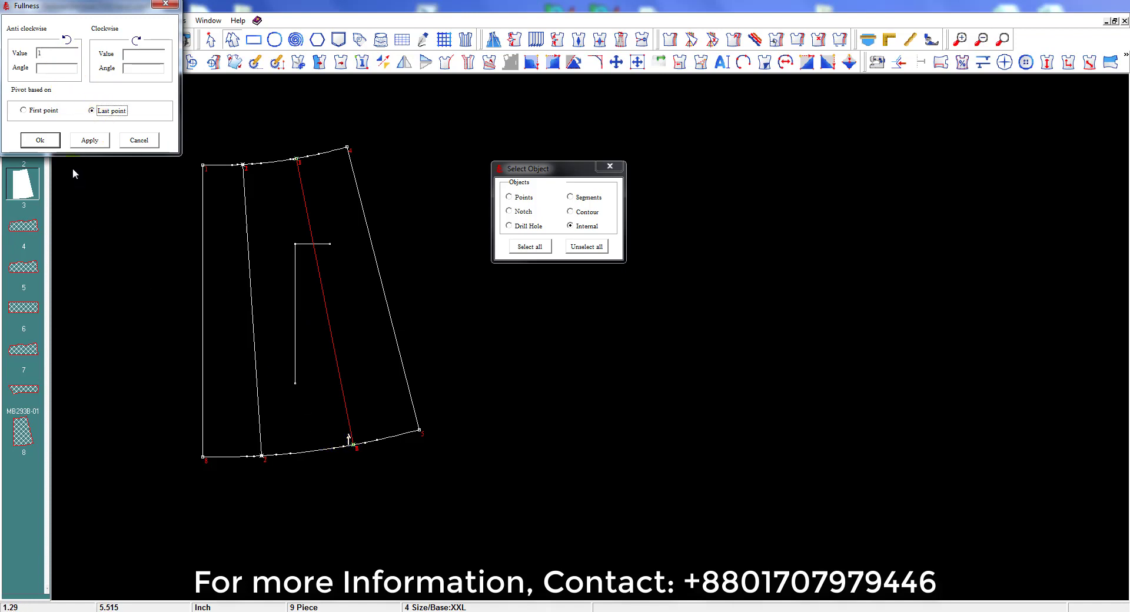
pyautogui.click(94, 141)
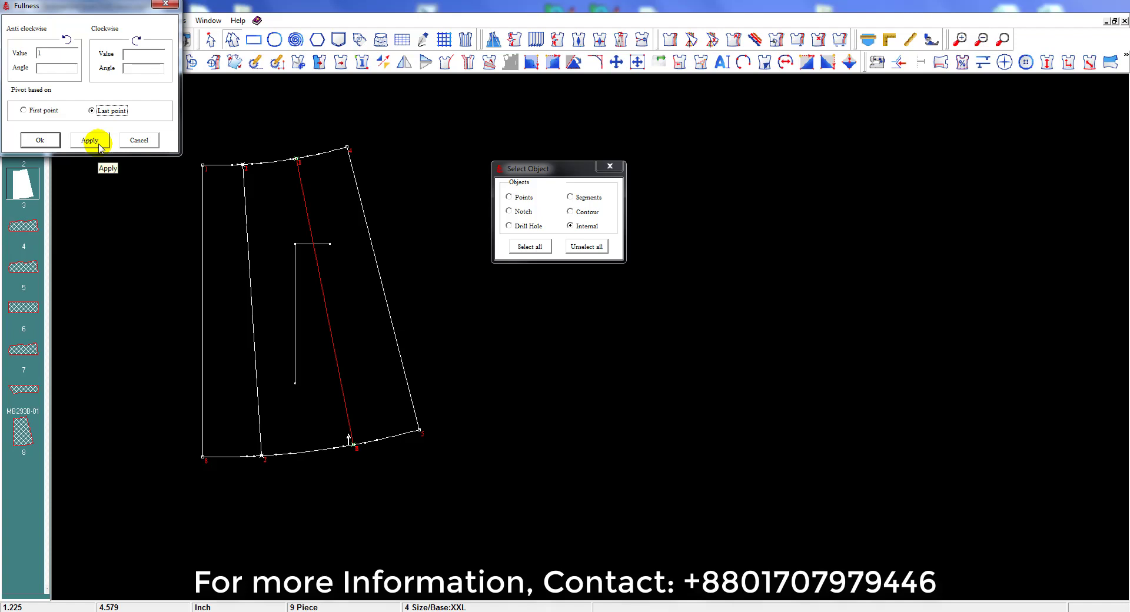
# Step: Add the same fullness at the left internal line and save the pattern
pyautogui.click(94, 141)
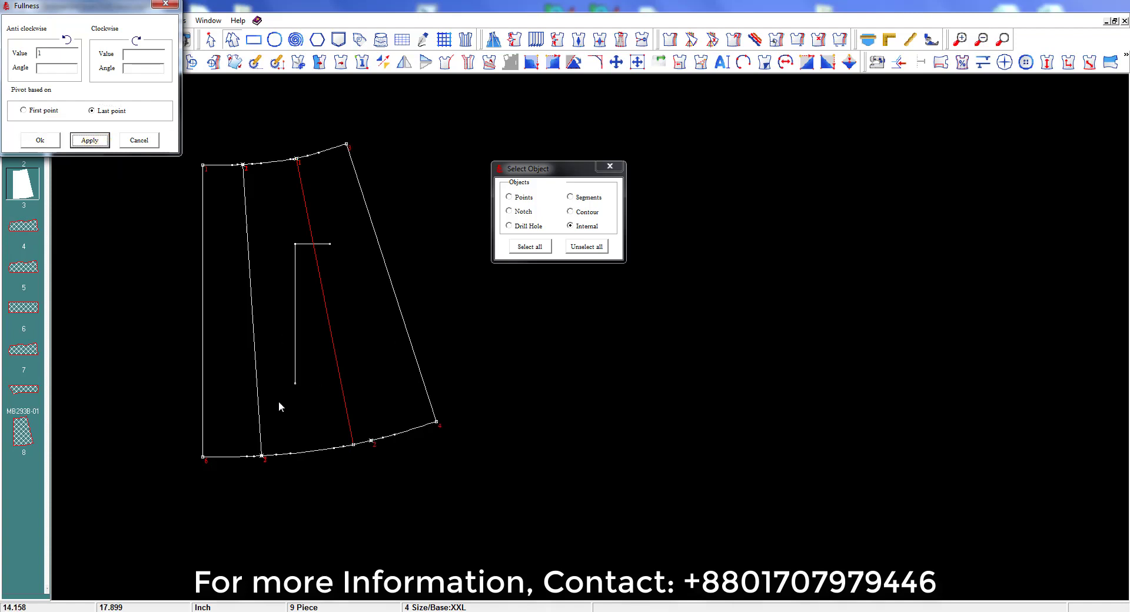
pyautogui.click(257, 398)
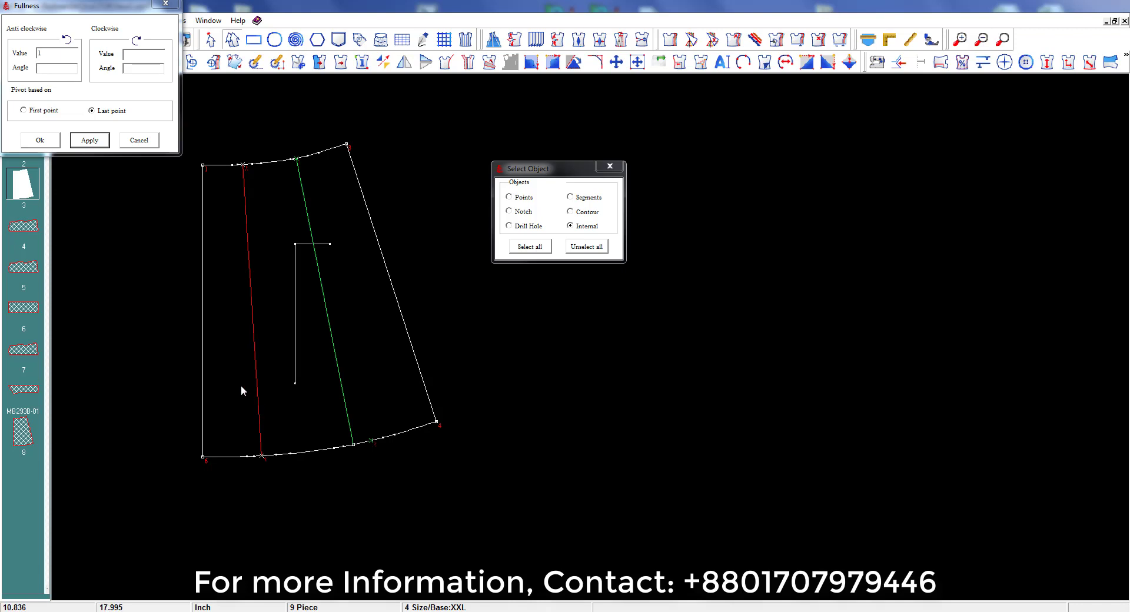
pyautogui.click(53, 141)
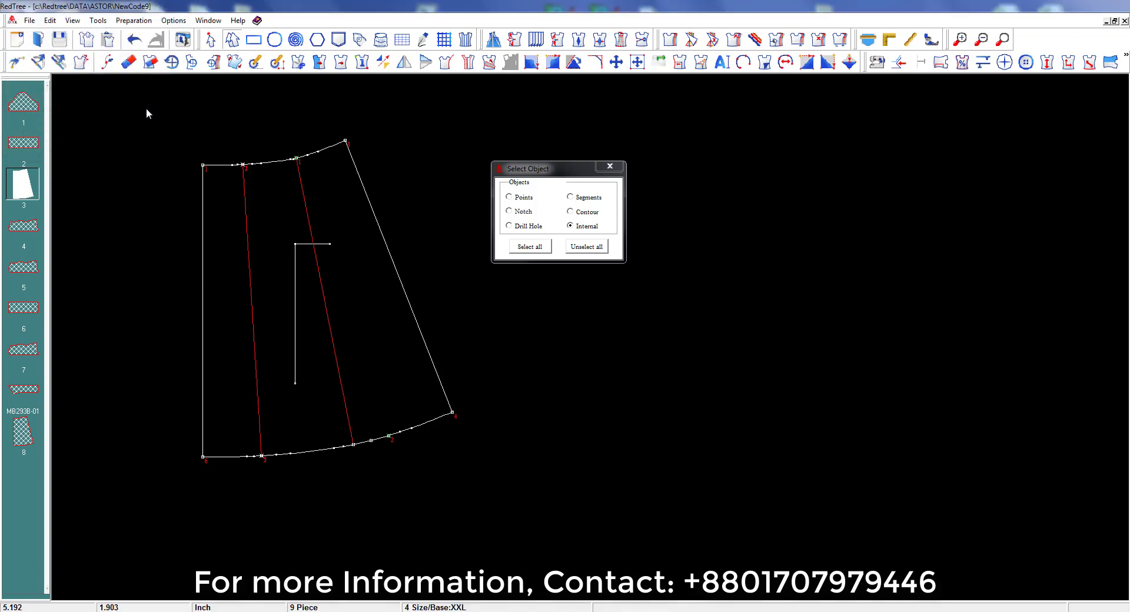
pyautogui.click(59, 39)
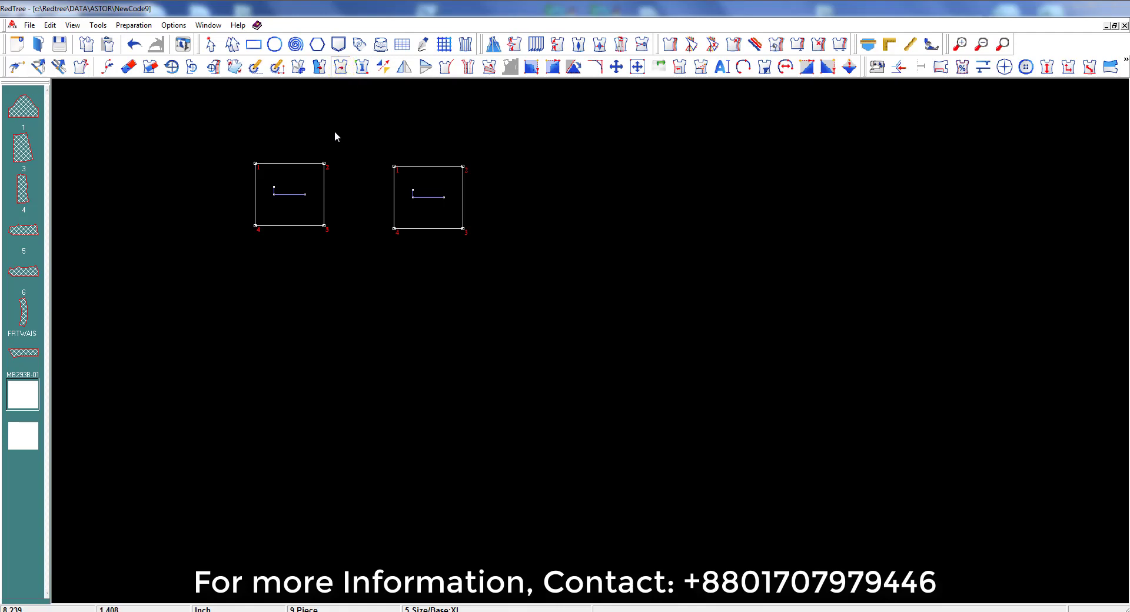
# Step: Create a new square piece from the left square's right-edge corners and place it beside that square
pyautogui.click(324, 163)
pyautogui.click(324, 225)
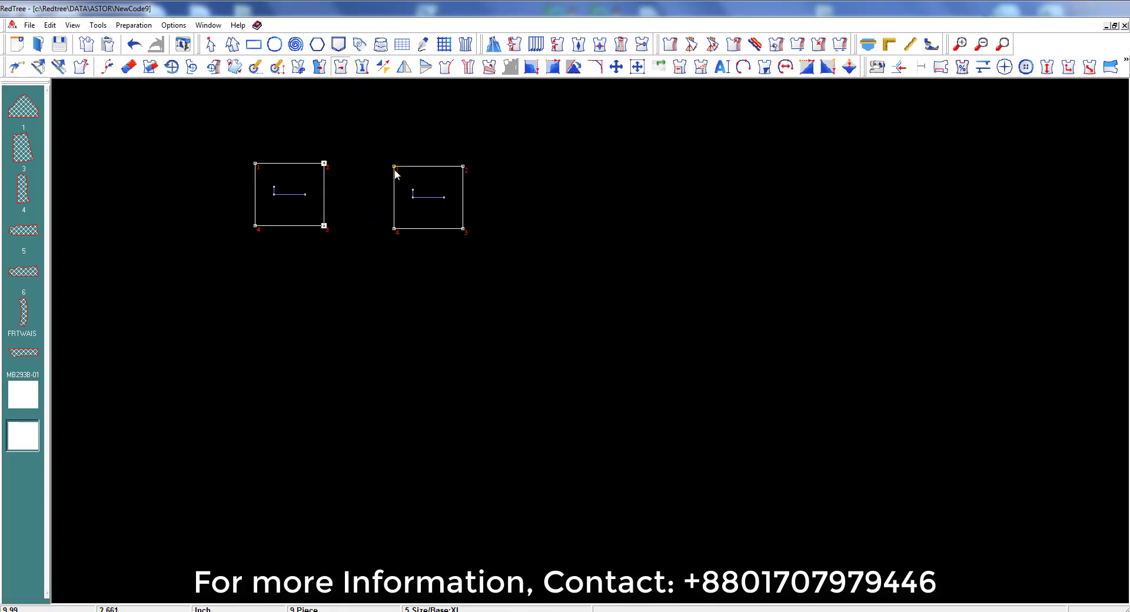
pyautogui.click(394, 167)
pyautogui.click(393, 228)
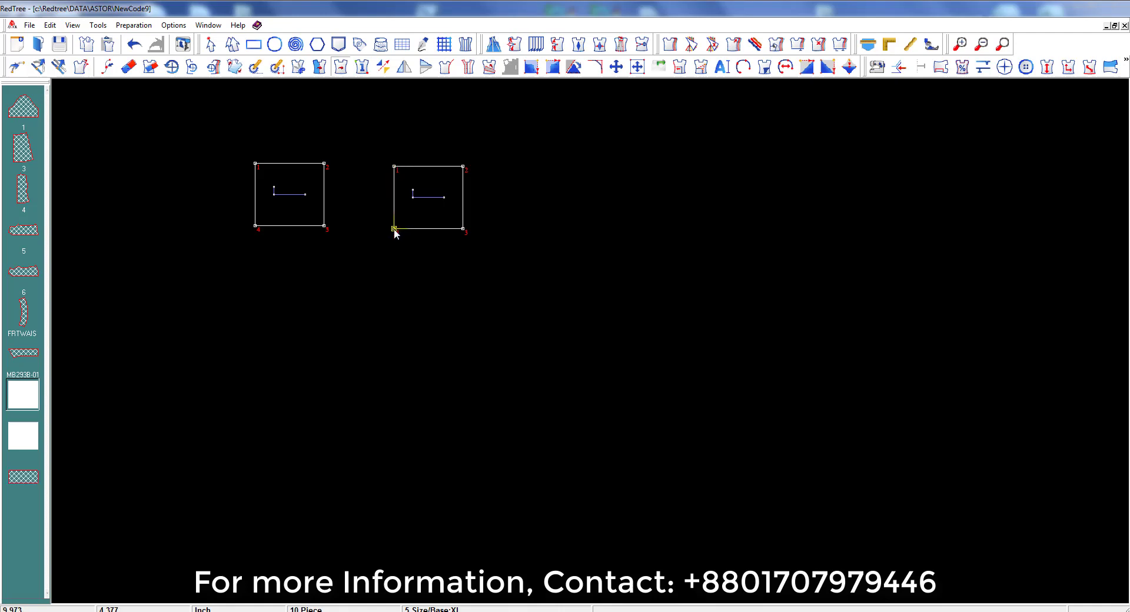
pyautogui.click(26, 444)
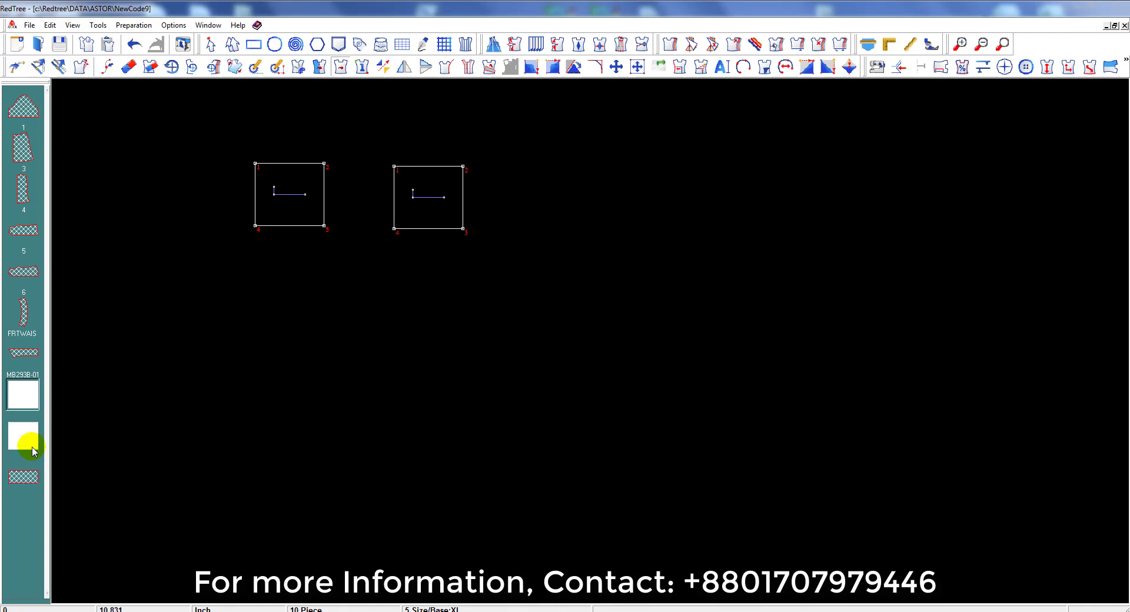
pyautogui.click(26, 475)
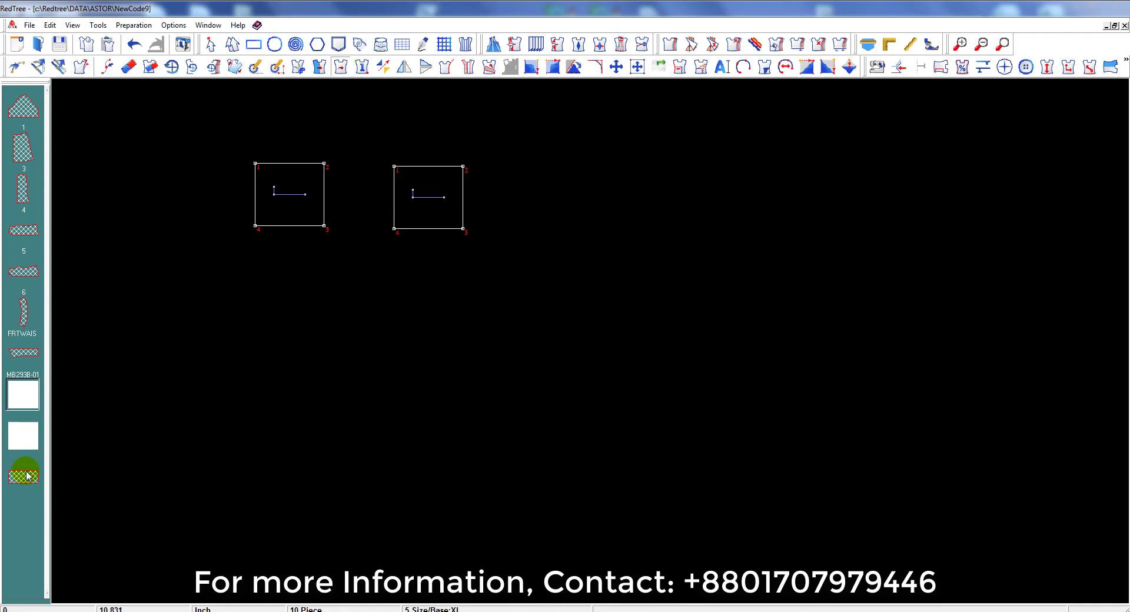
pyautogui.moveTo(26, 475); pyautogui.dragTo(427, 120)
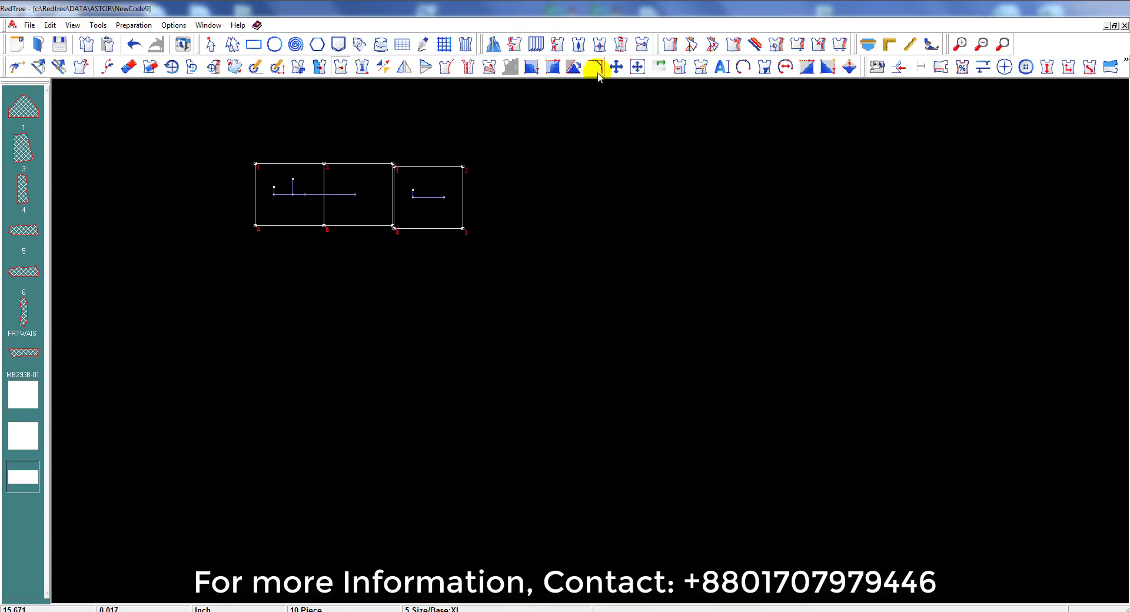
# Step: Move the joined two-square pattern lower on the canvas
pyautogui.click(616, 66)
pyautogui.click(372, 197)
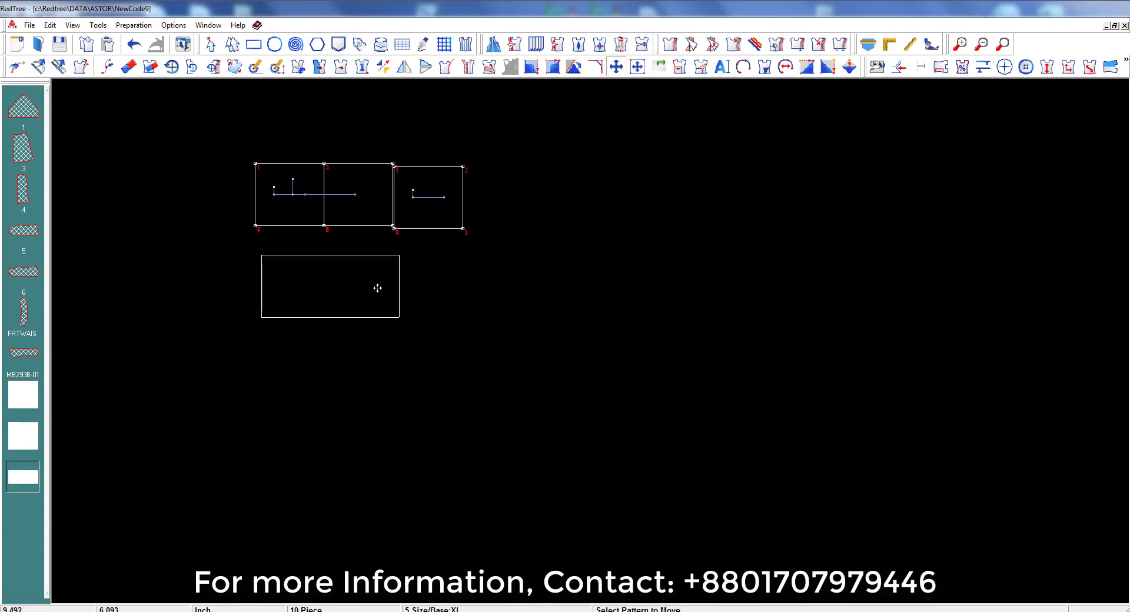
pyautogui.click(377, 287)
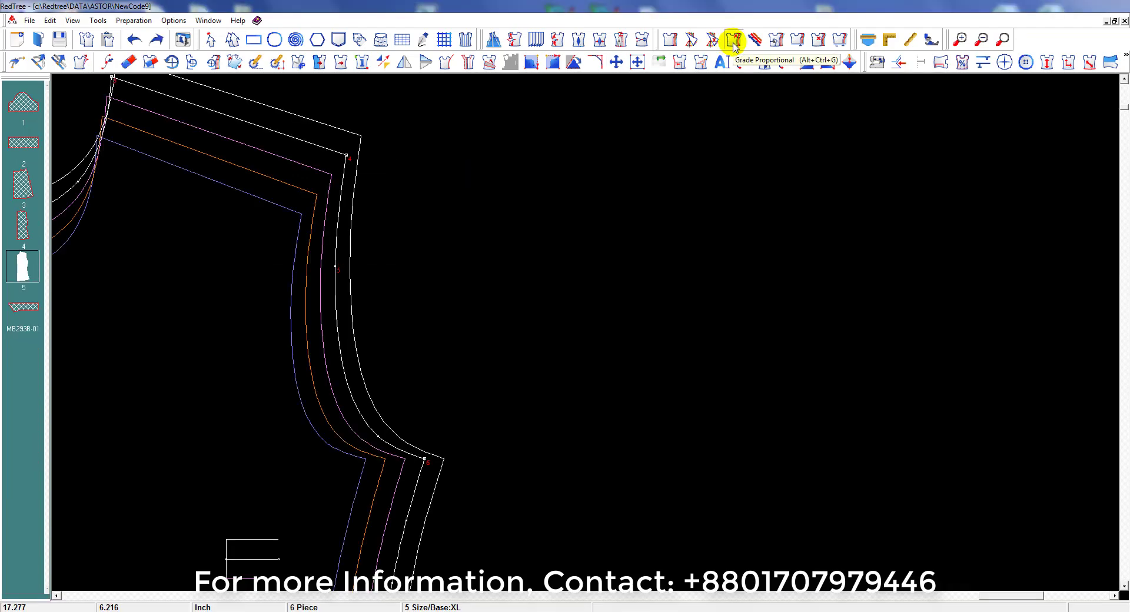
# Step: Proportionally grade the bodice curve from point 4 to point 6 through point 5
pyautogui.click(733, 41)
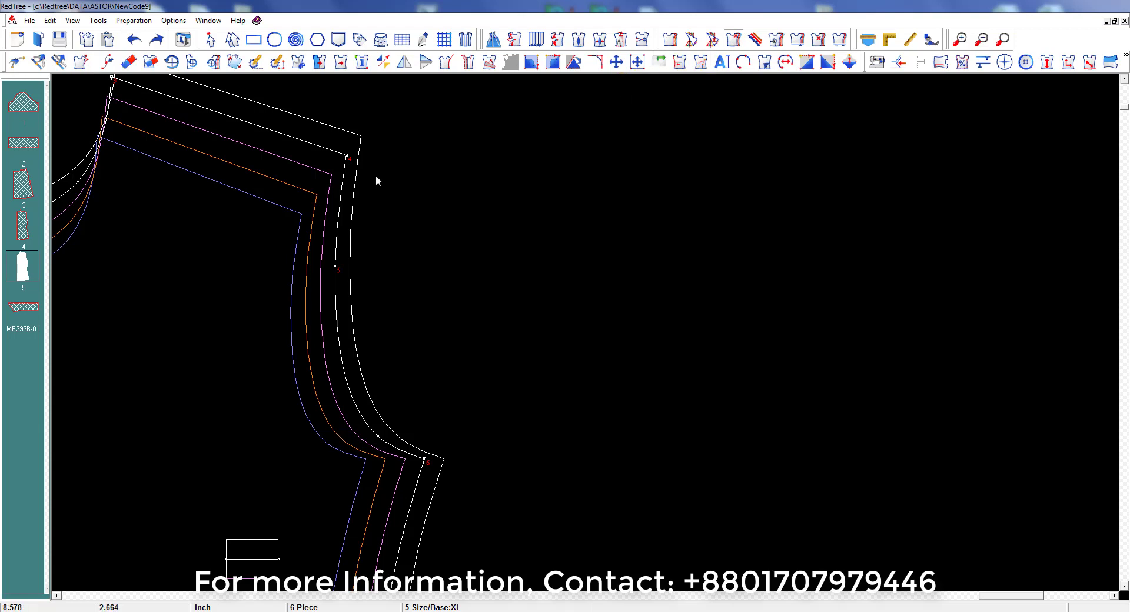
pyautogui.click(346, 155)
pyautogui.click(425, 458)
pyautogui.click(335, 267)
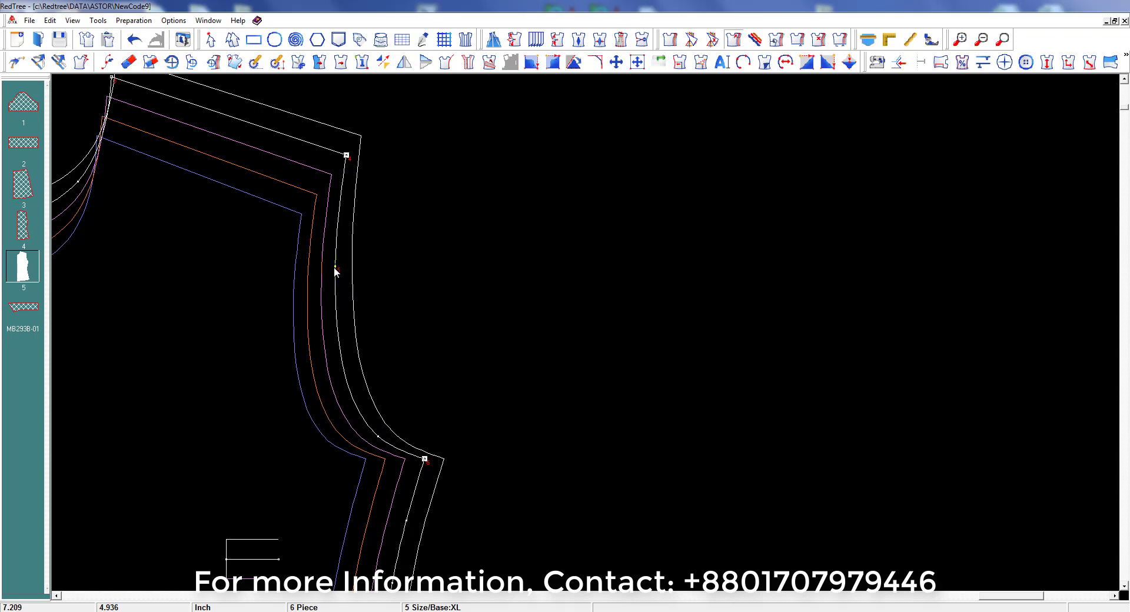
pyautogui.click(335, 268)
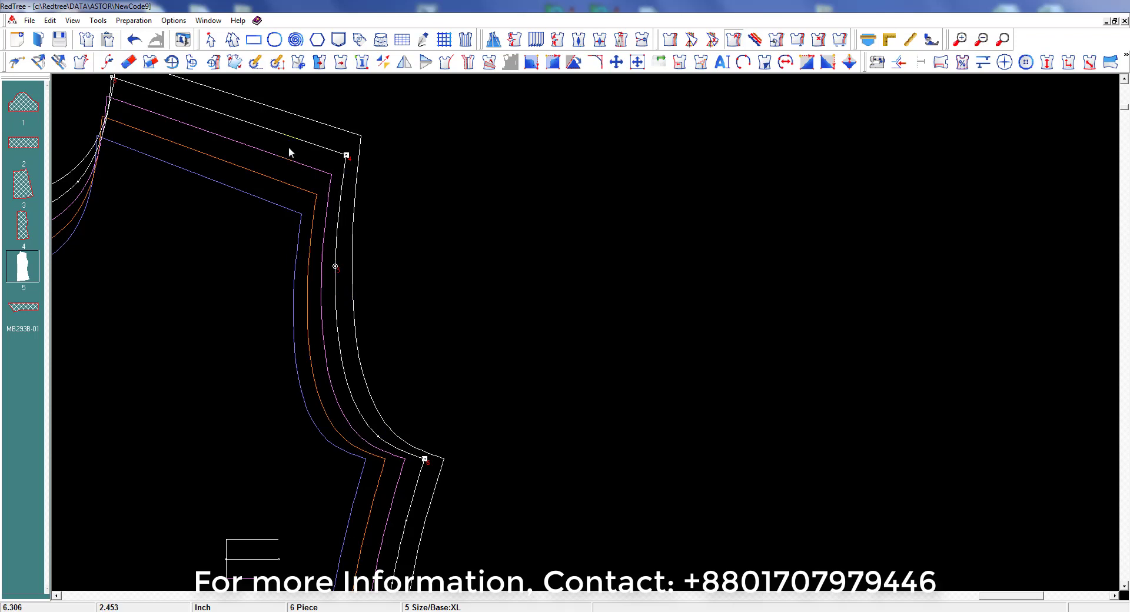
# Step: Undo and redo the curve reshaping to compare, leaving it applied
pyautogui.click(135, 41)
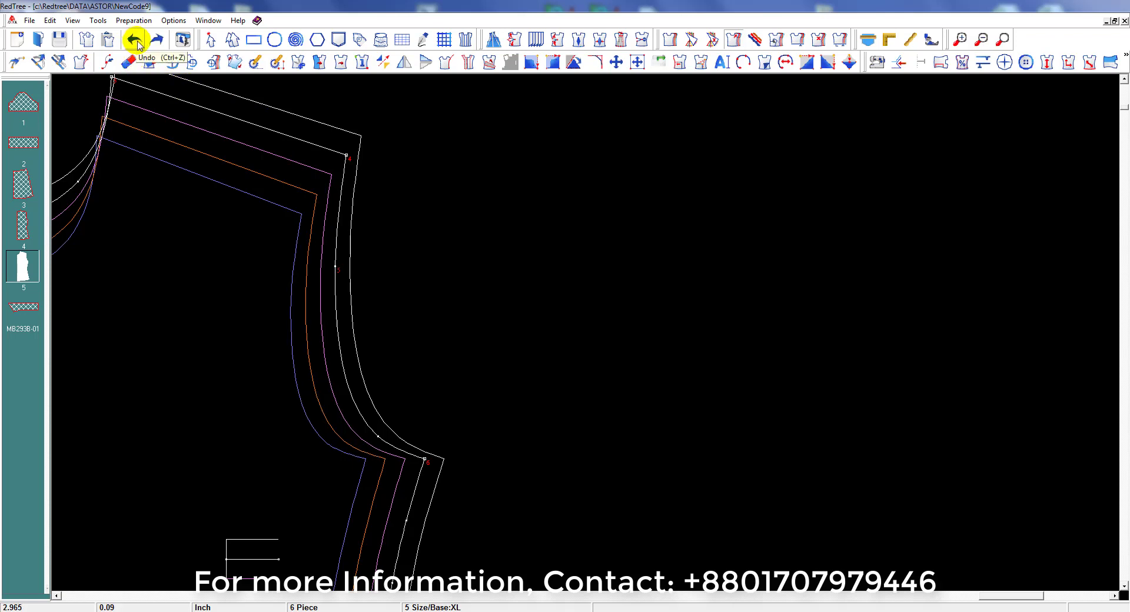
pyautogui.click(154, 43)
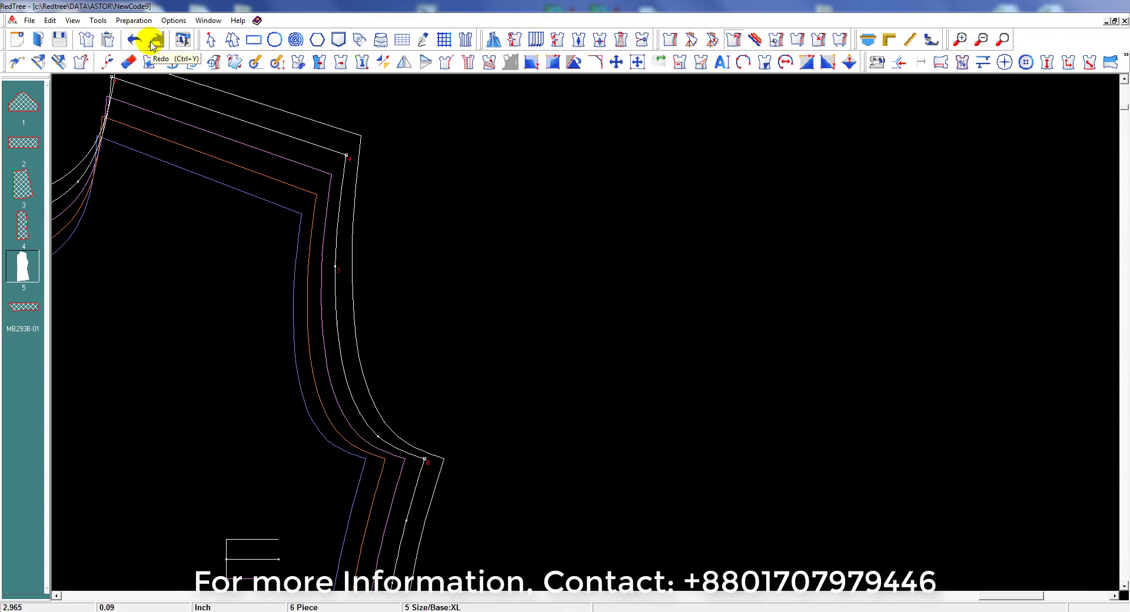
pyautogui.click(134, 41)
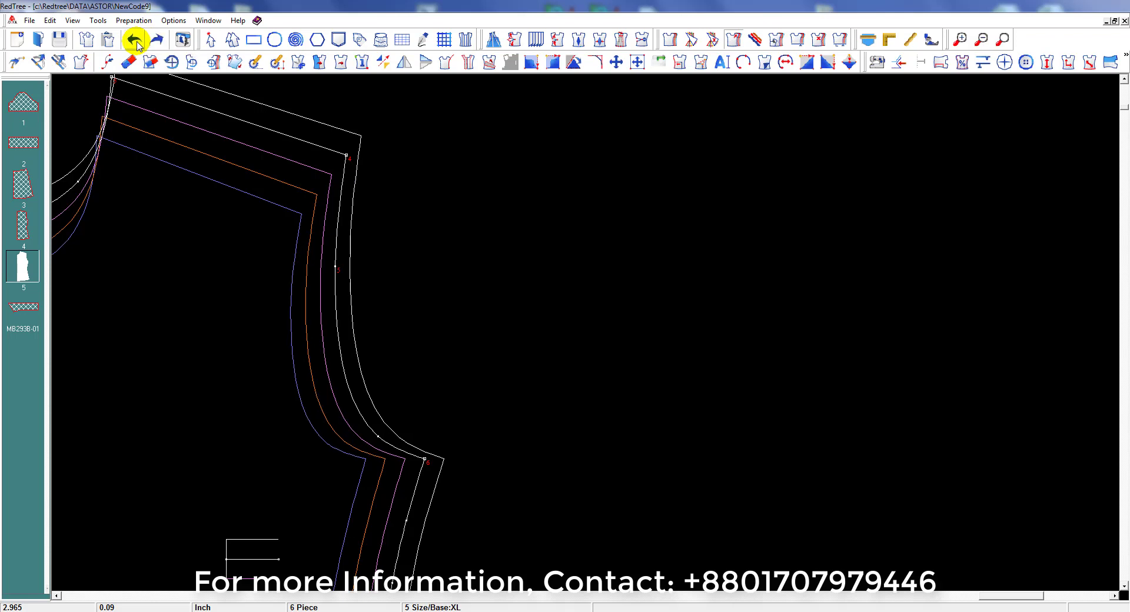
pyautogui.click(156, 41)
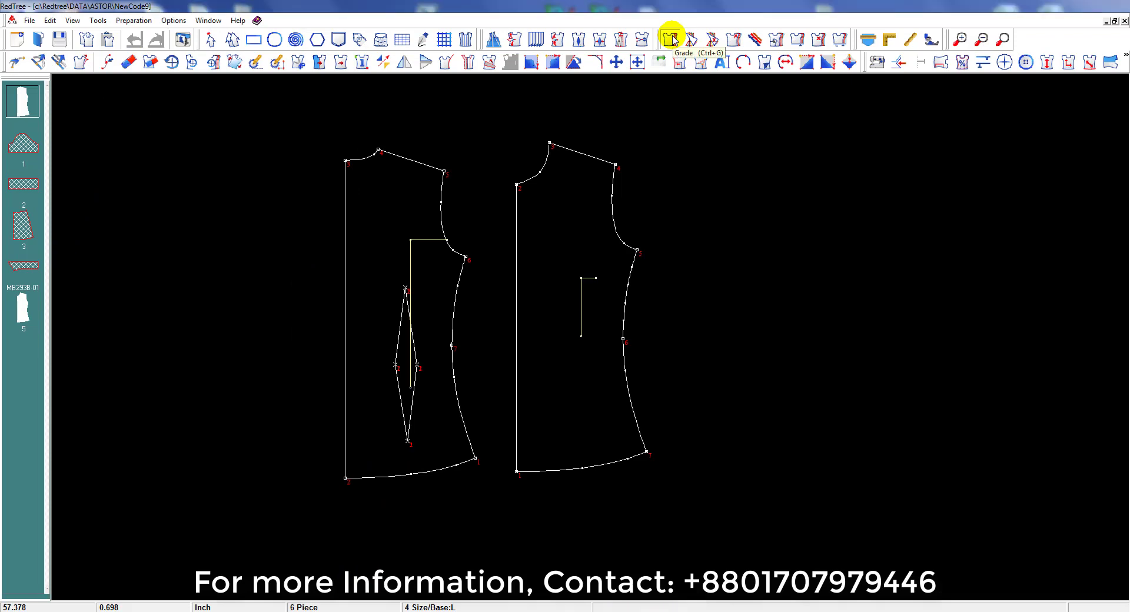
# Step: Insert a new size row named S above M in the size table
pyautogui.click(415, 607)
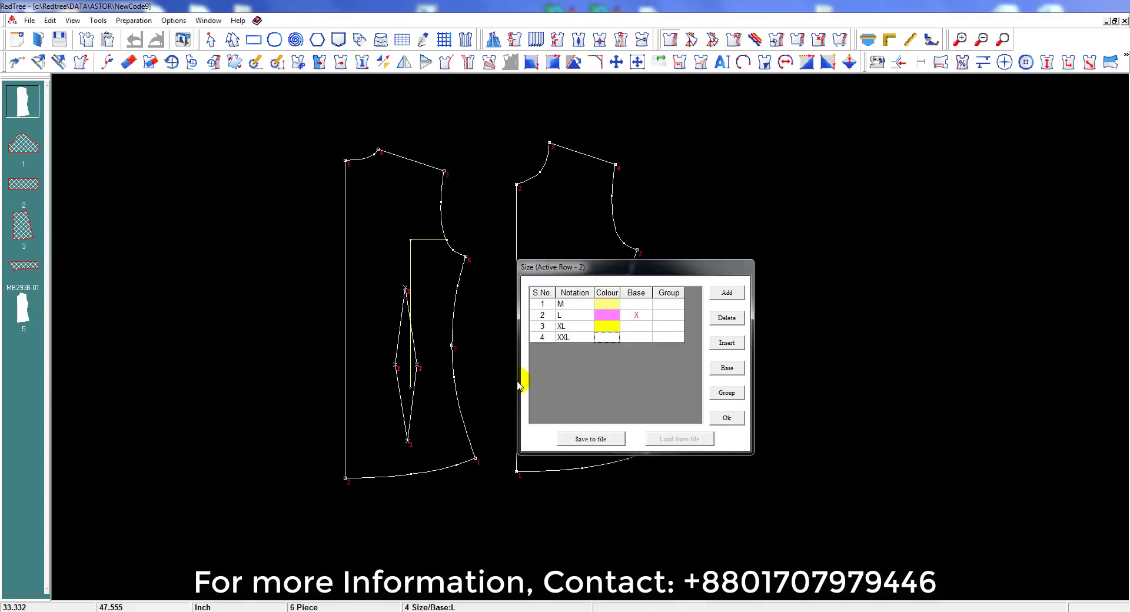
pyautogui.click(571, 303)
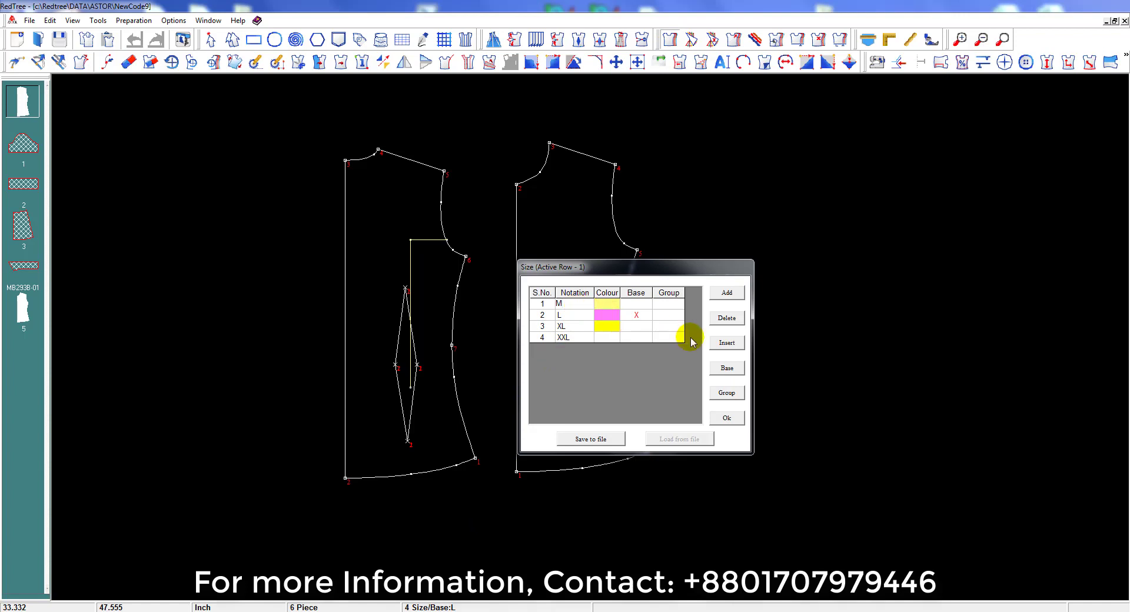
pyautogui.click(717, 344)
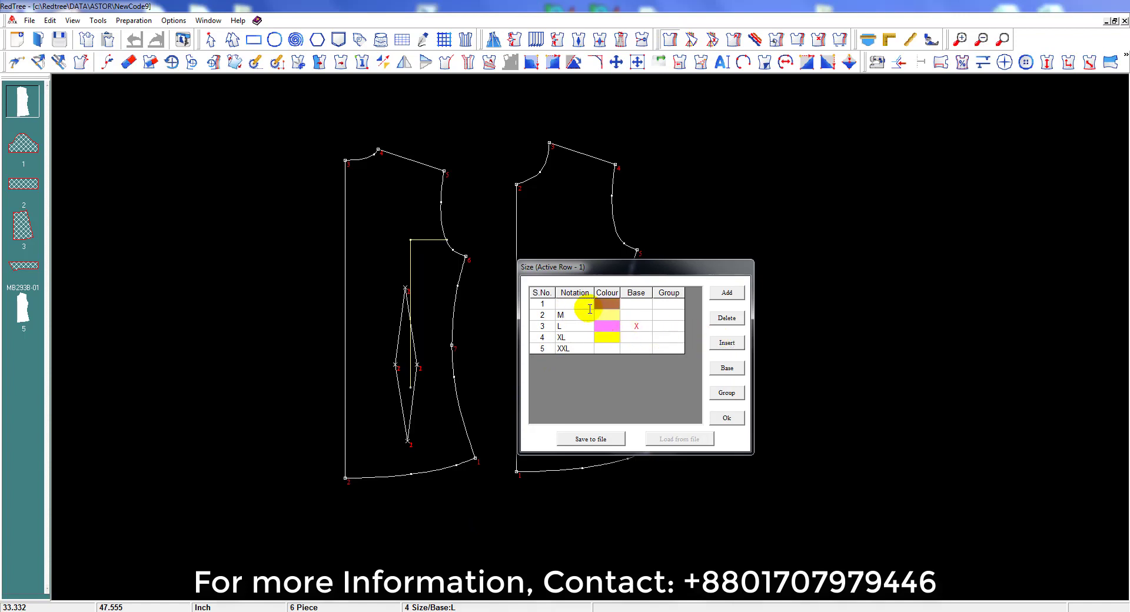
pyautogui.write('S')
# Step: Colour size M orange and size S lavender blue
pyautogui.click(606, 317)
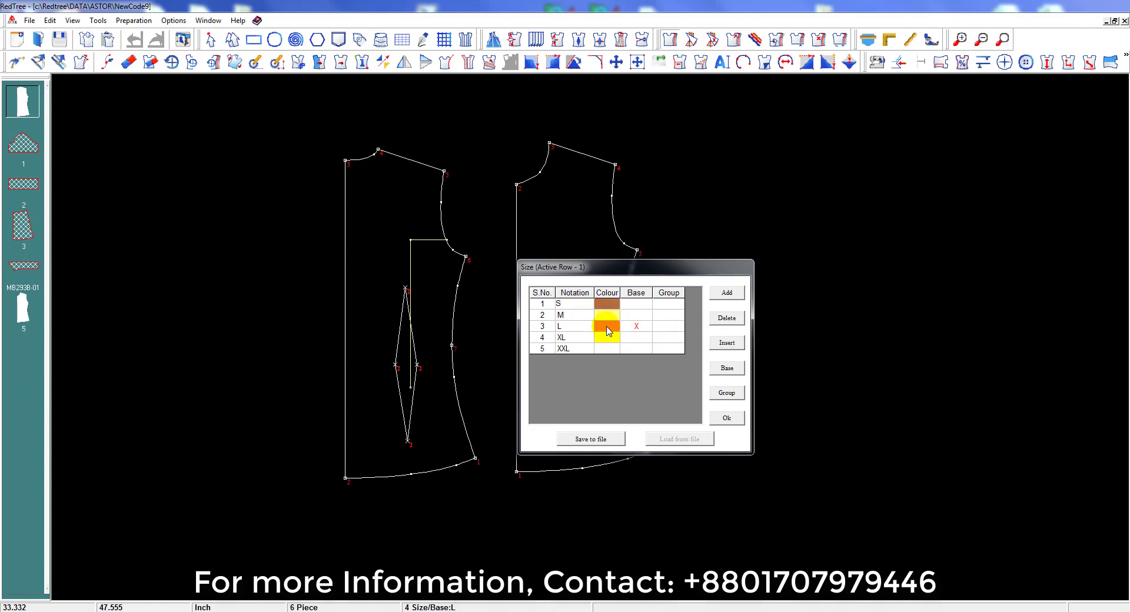
pyautogui.click(549, 334)
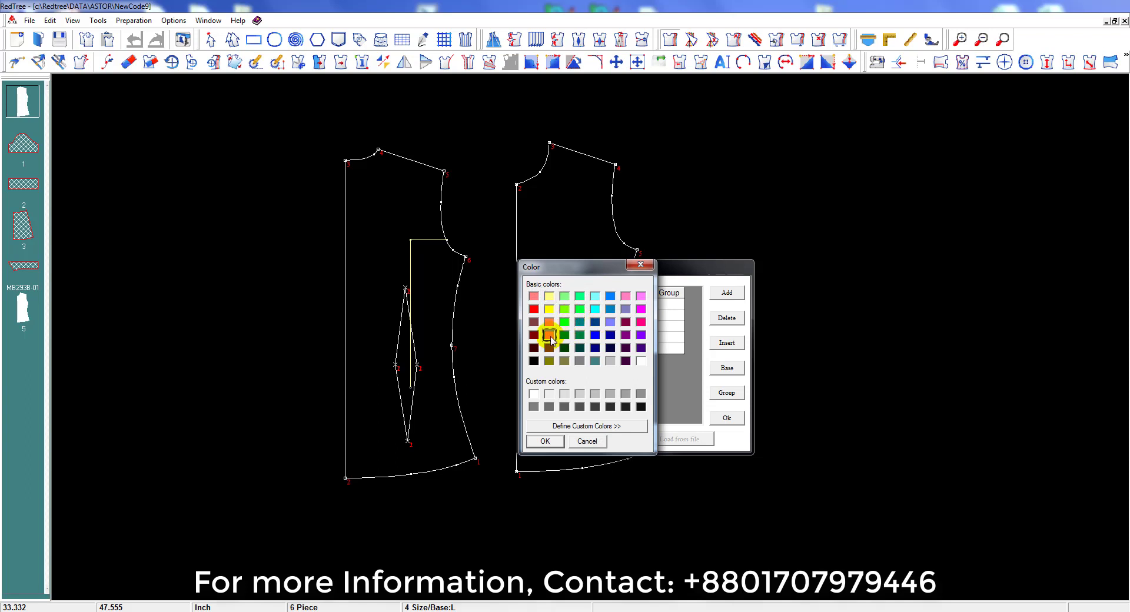
pyautogui.click(548, 438)
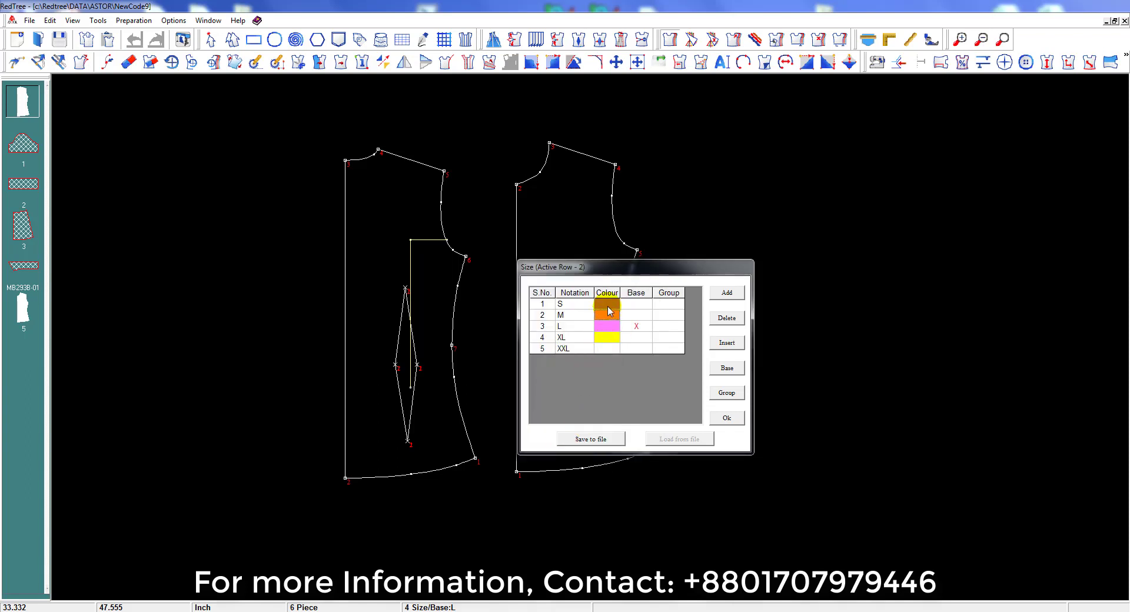
pyautogui.click(609, 310)
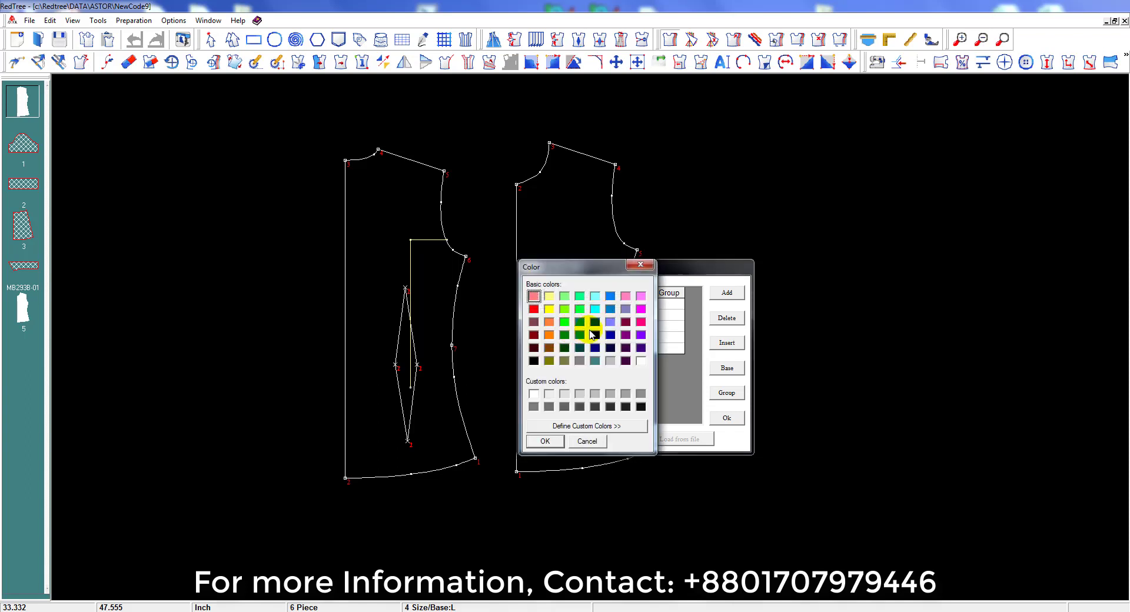
pyautogui.click(610, 322)
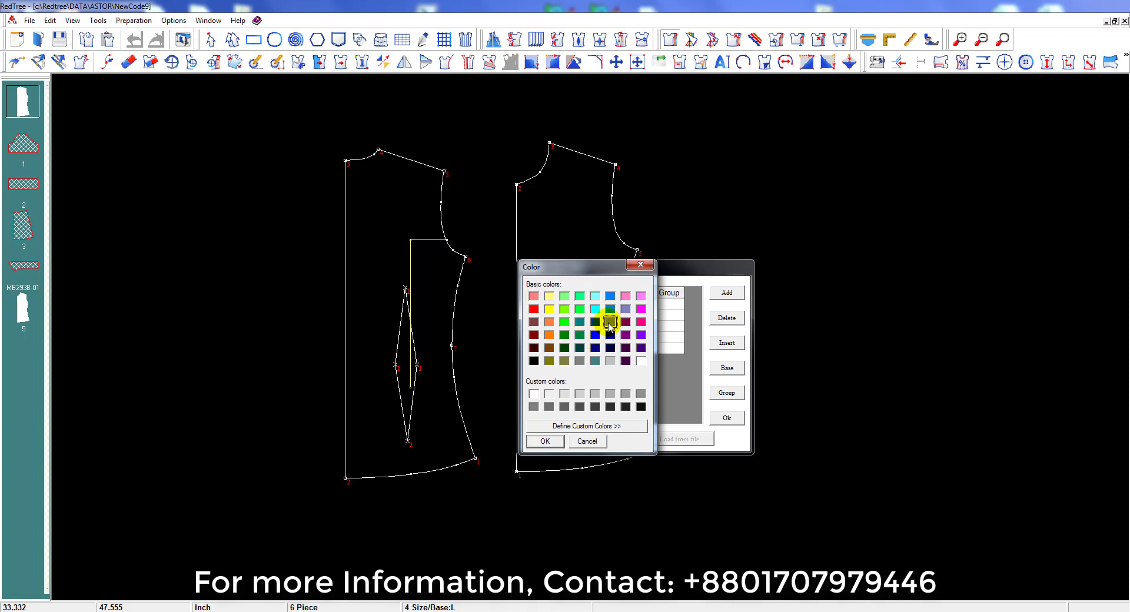
pyautogui.click(553, 441)
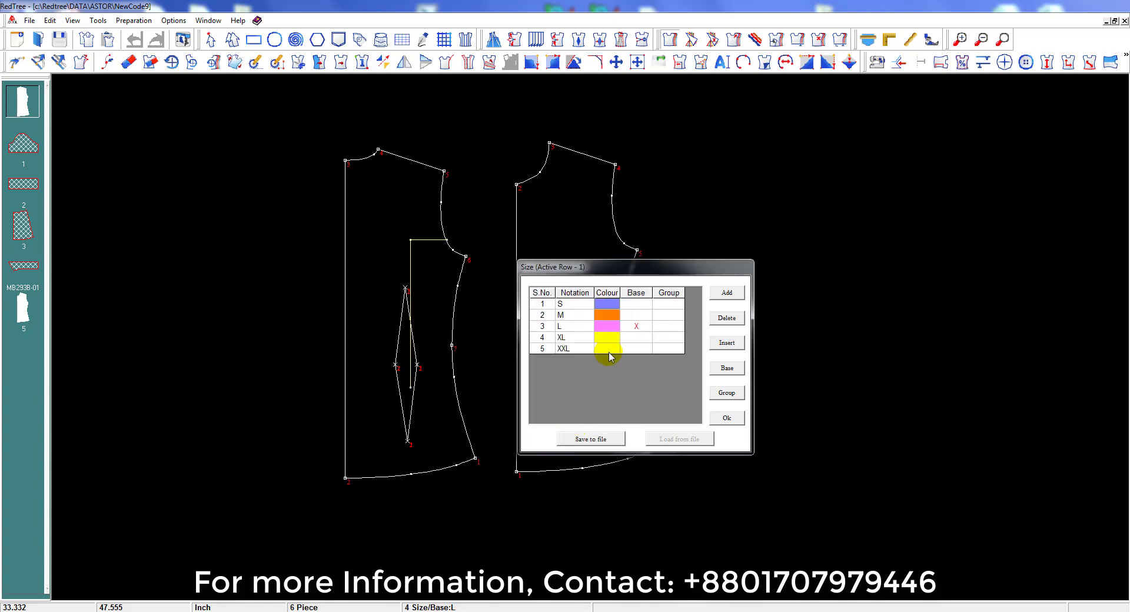
# Step: Make XL the base size and close the size table
pyautogui.click(638, 337)
pyautogui.click(726, 368)
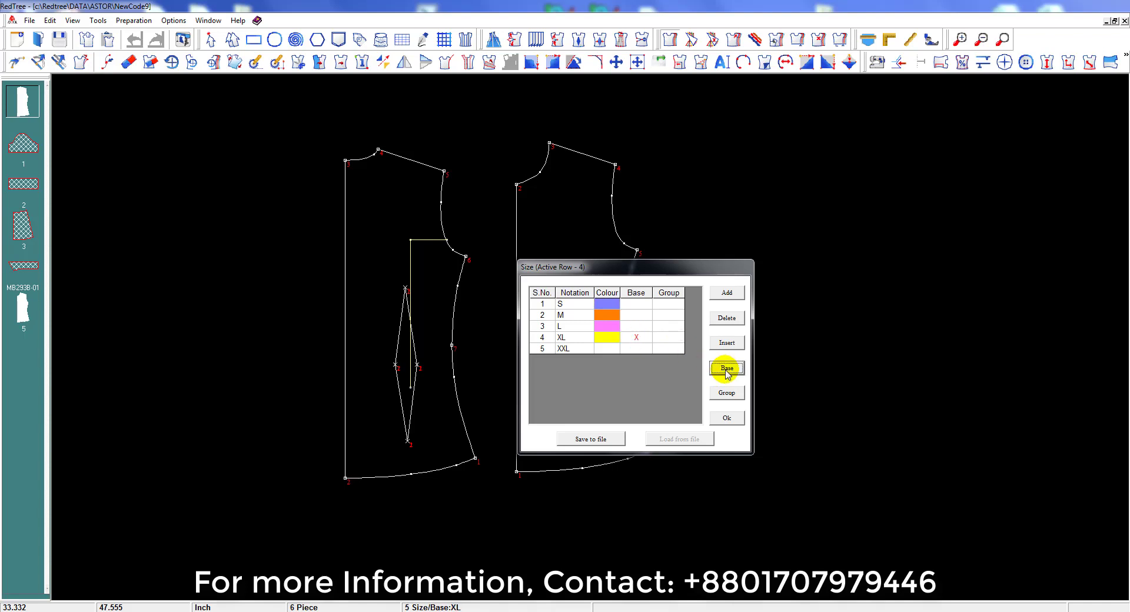
pyautogui.click(727, 419)
# Step: Grade both bodices' neck points 0.125 horizontally, spread equally across sizes
pyautogui.click(377, 150)
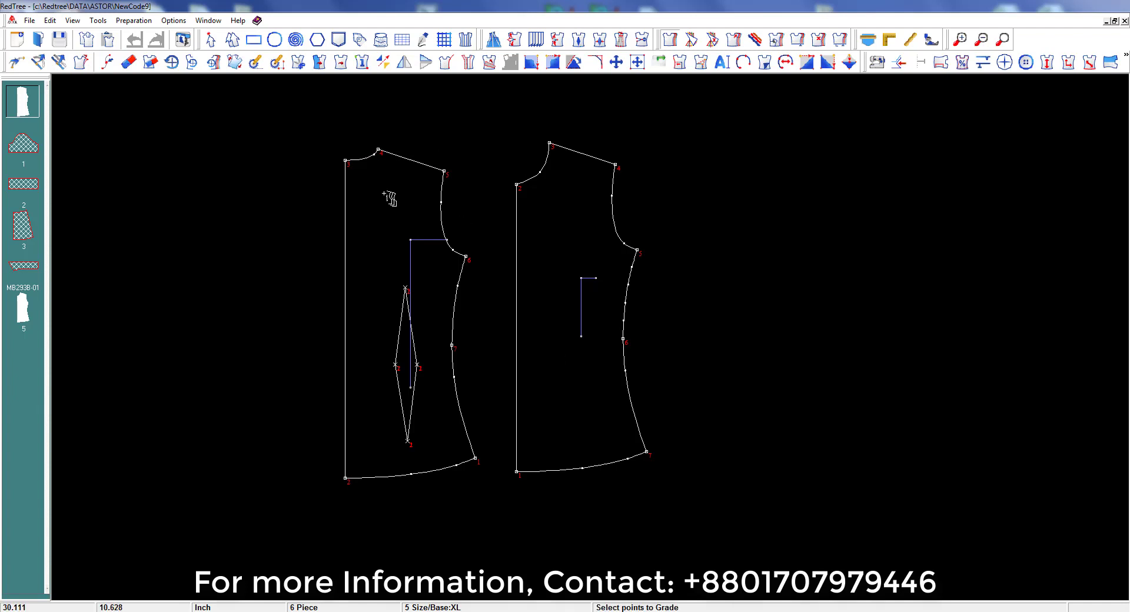
pyautogui.click(548, 143)
pyautogui.rightClick(559, 177)
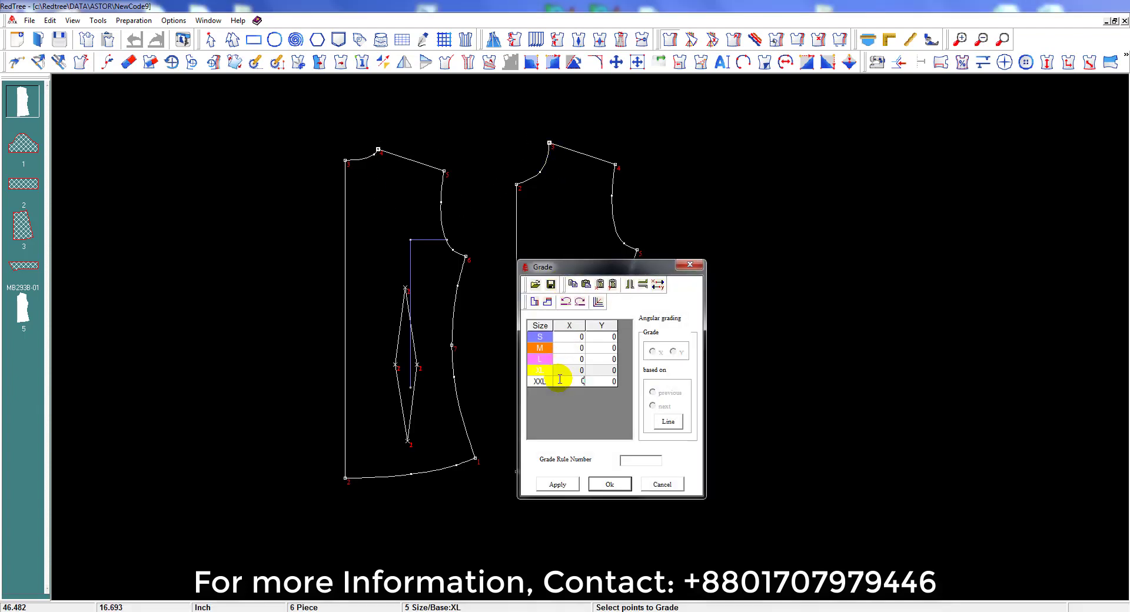
pyautogui.click(560, 380)
pyautogui.write('0.125')
pyautogui.click(534, 301)
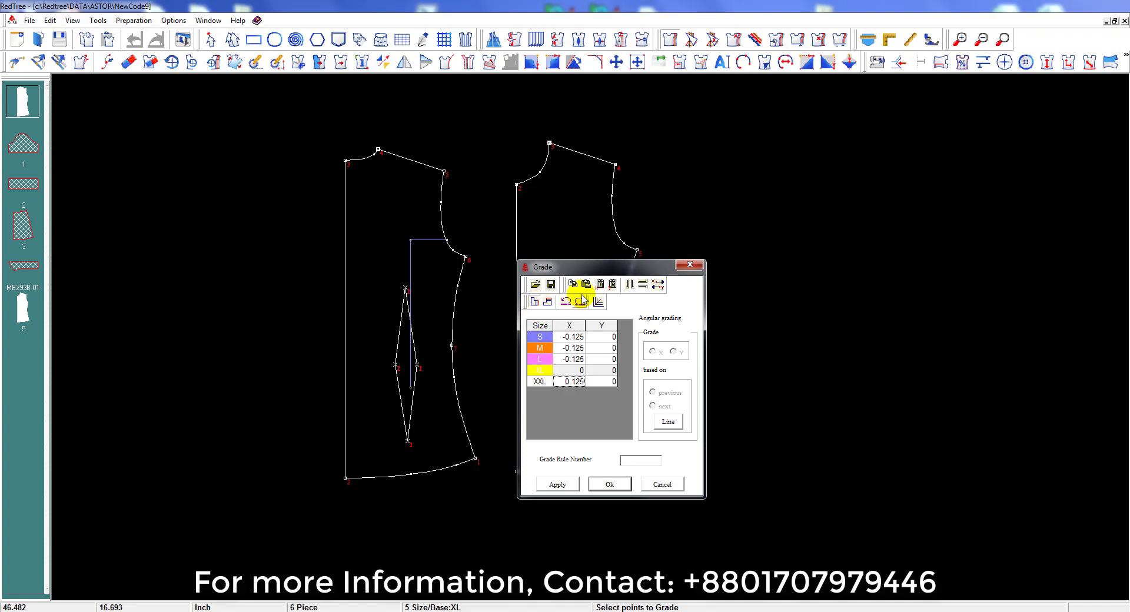
pyautogui.click(601, 483)
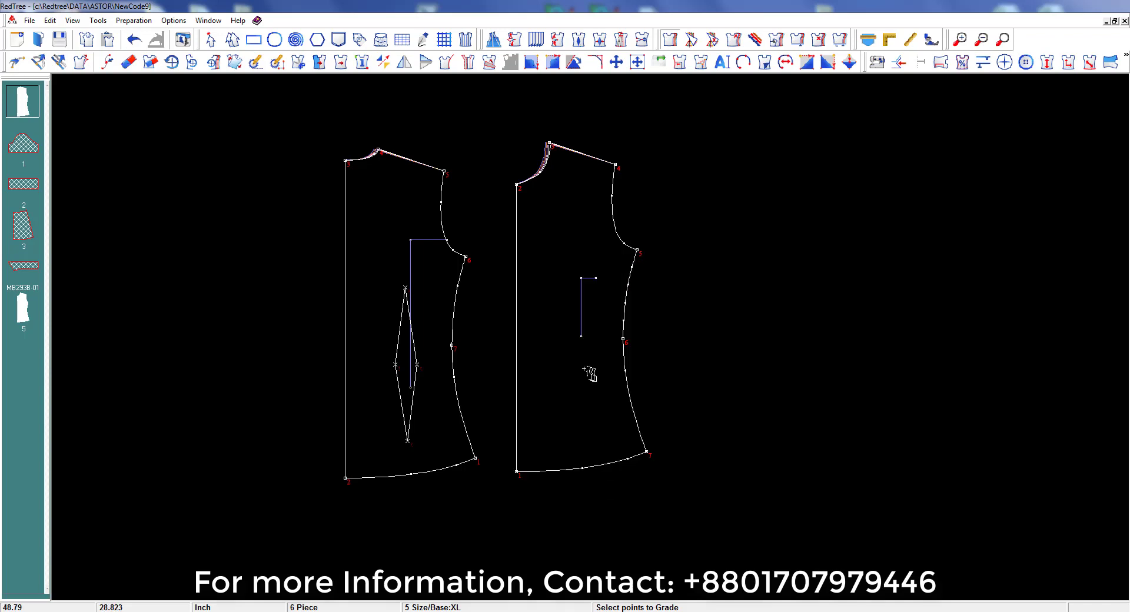
# Step: Grade both shoulder points 0.38 horizontally across sizes and select the left side seam points
pyautogui.click(444, 170)
pyautogui.moveTo(589, 151); pyautogui.dragTo(664, 211)
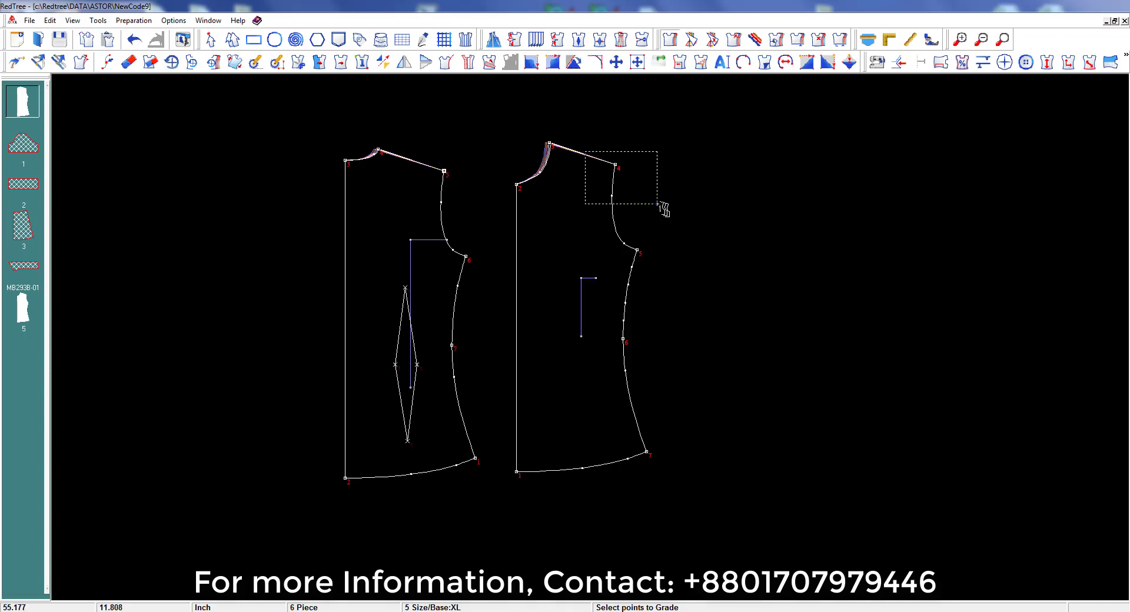
pyautogui.click(565, 383)
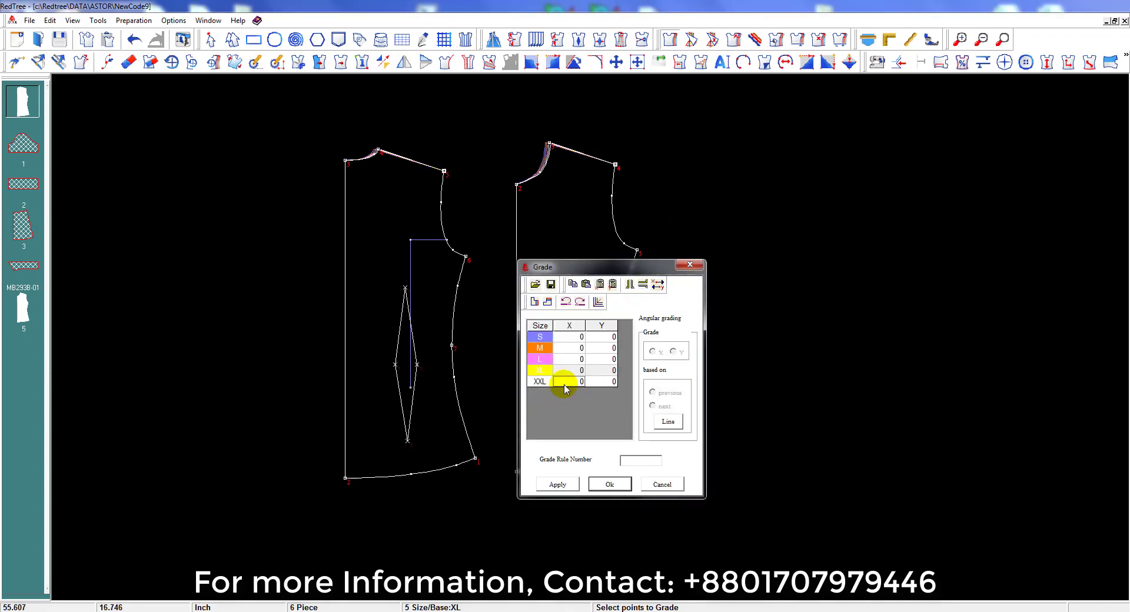
pyautogui.write('.38')
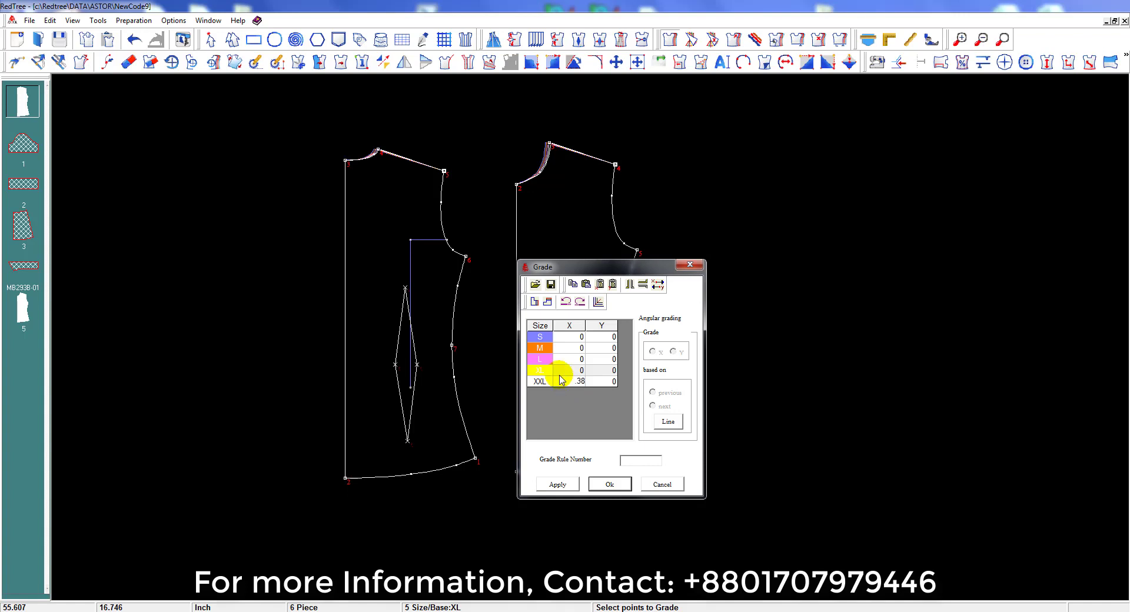
pyautogui.click(534, 302)
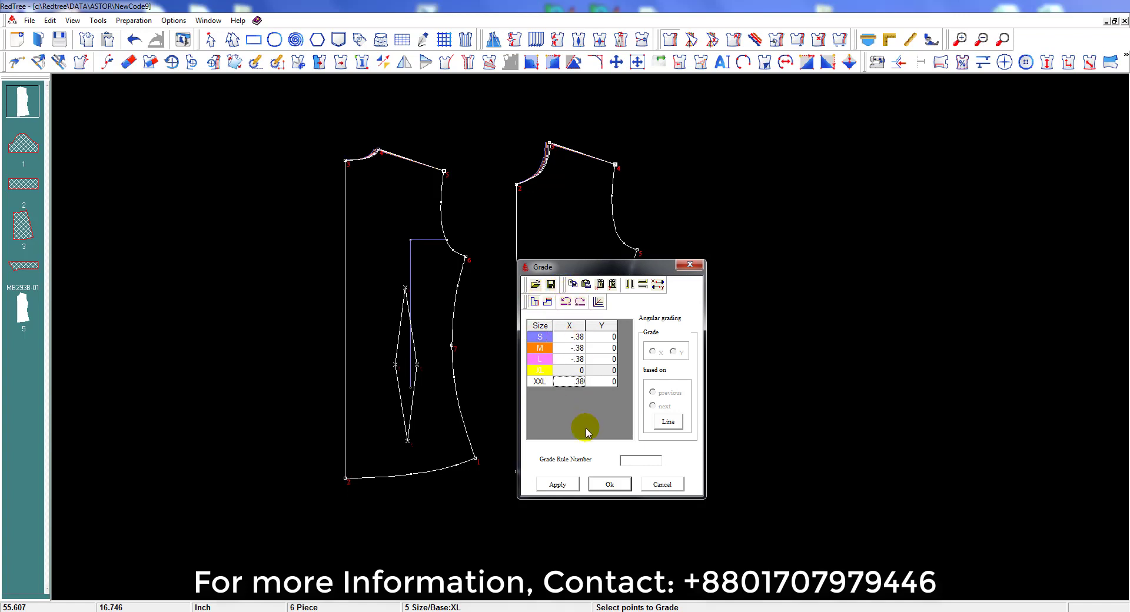
pyautogui.click(609, 484)
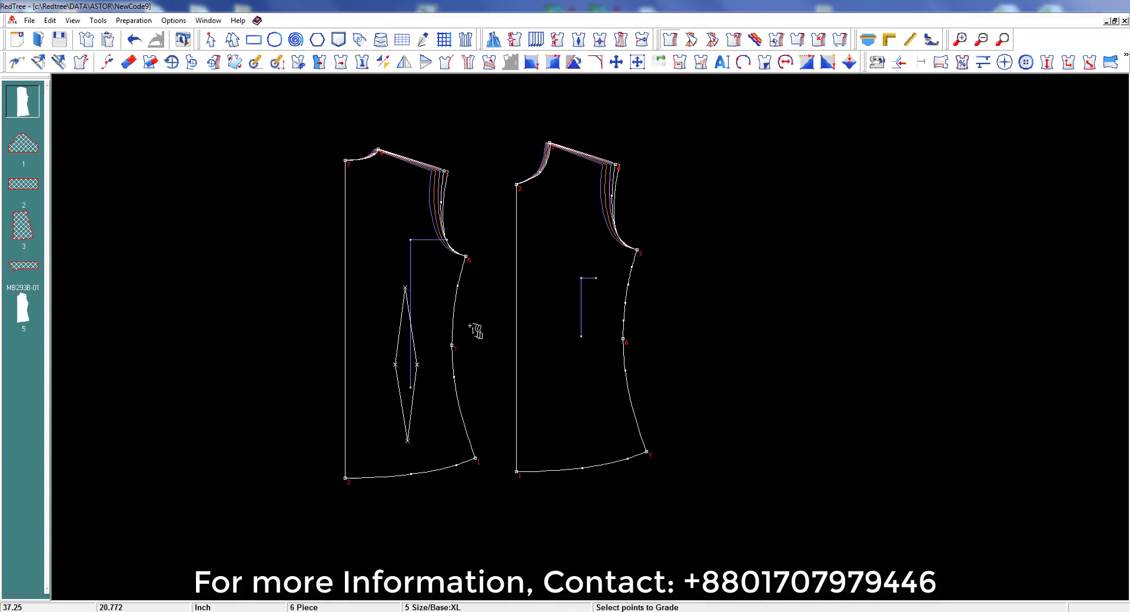
pyautogui.moveTo(475, 331); pyautogui.dragTo(493, 476)
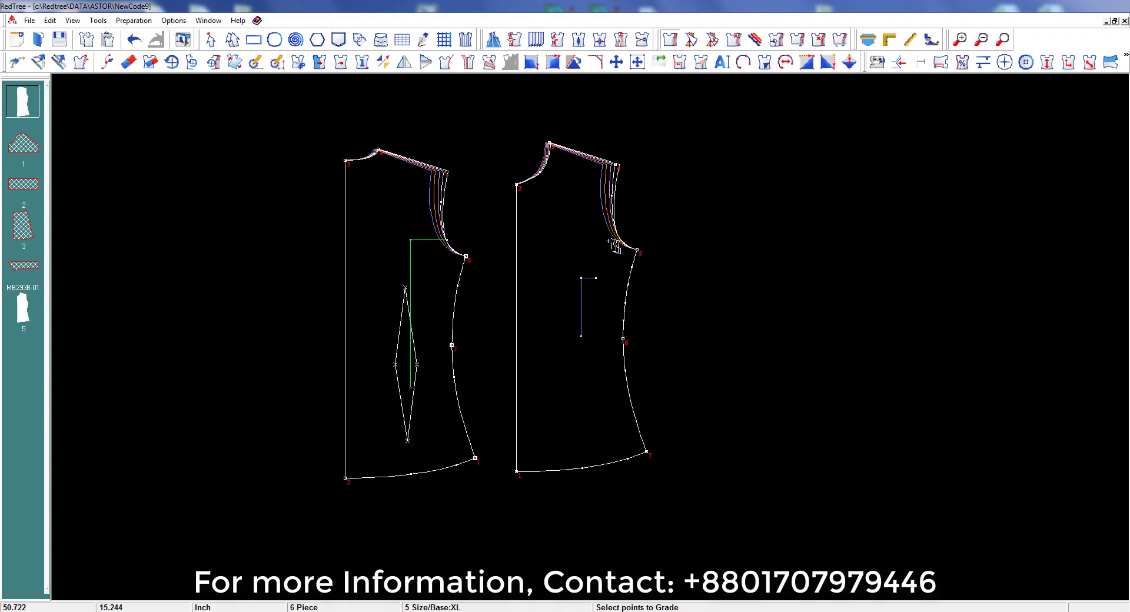
# Step: Grade the side seam points 0.5 horizontally, spread equally across sizes
pyautogui.moveTo(613, 246); pyautogui.dragTo(676, 520)
pyautogui.rightClick(694, 474)
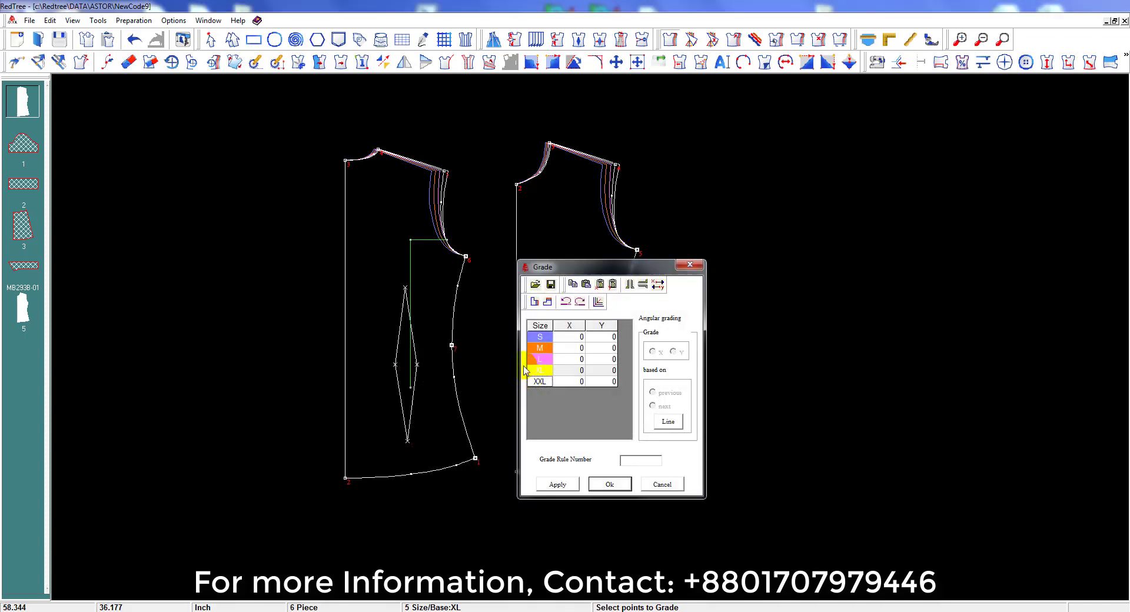
pyautogui.click(569, 381)
pyautogui.write('.5')
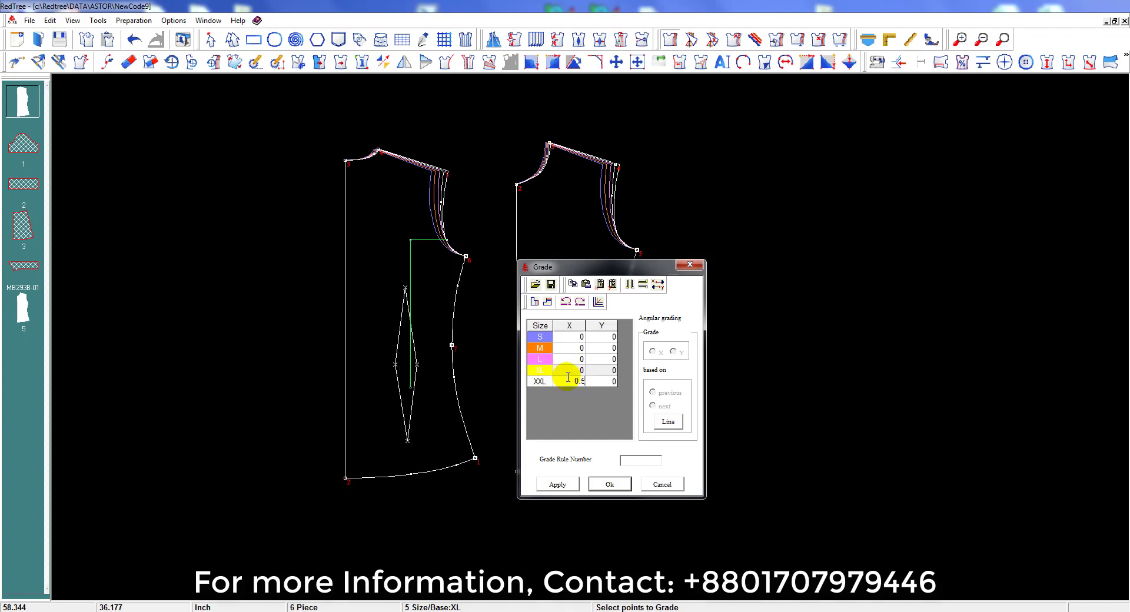
pyautogui.click(539, 303)
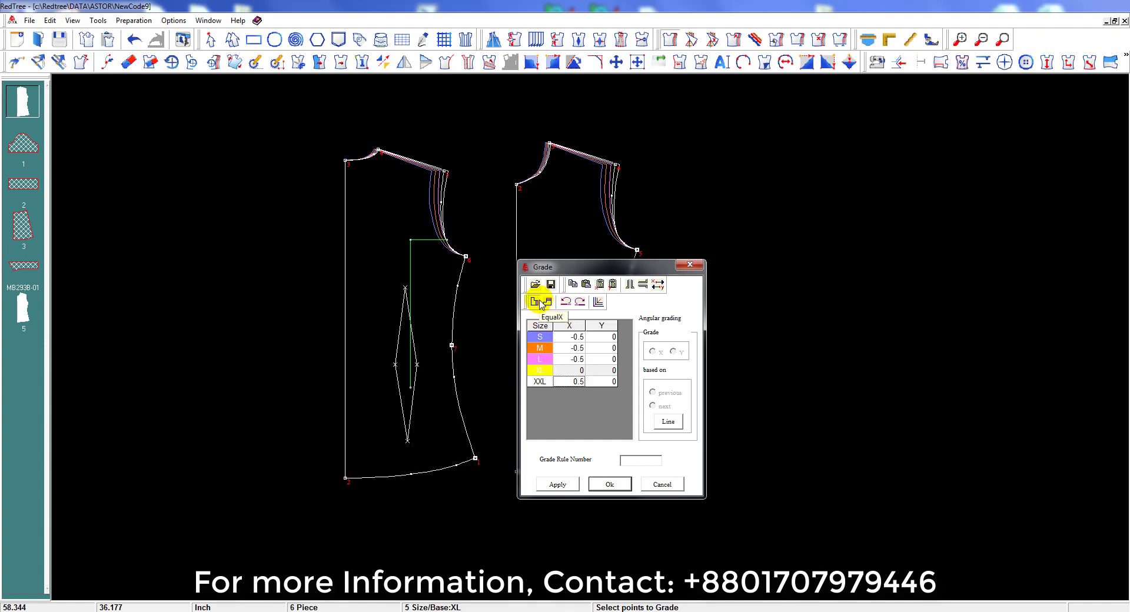
pyautogui.click(609, 484)
# Step: Grade the right piece's hem corner vertically, clearing the L size's Y value
pyautogui.moveTo(610, 426); pyautogui.dragTo(652, 484)
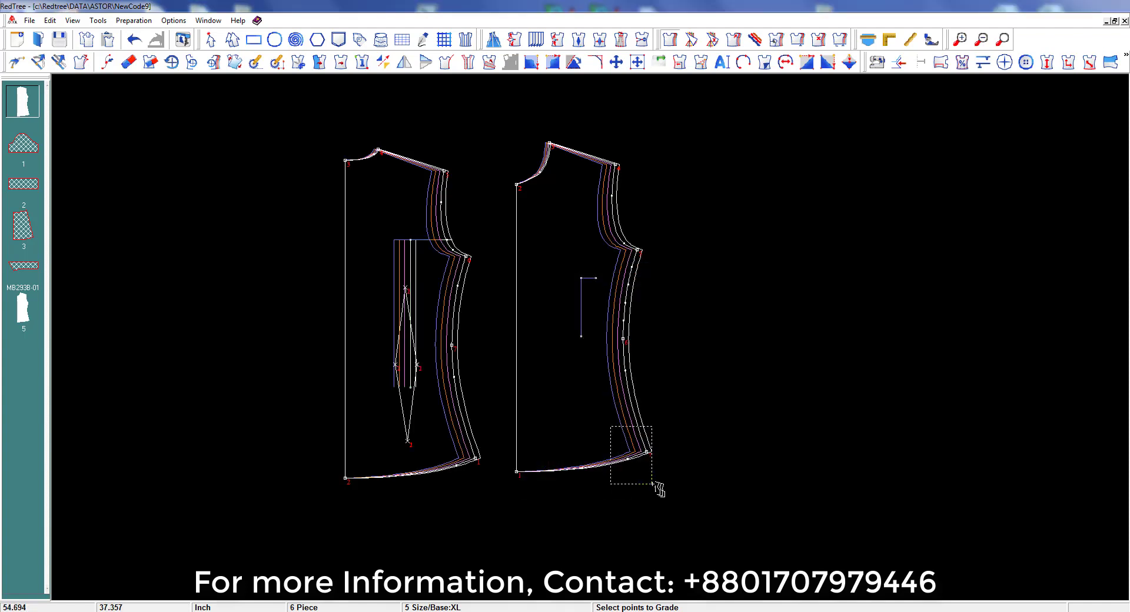
pyautogui.rightClick(488, 490)
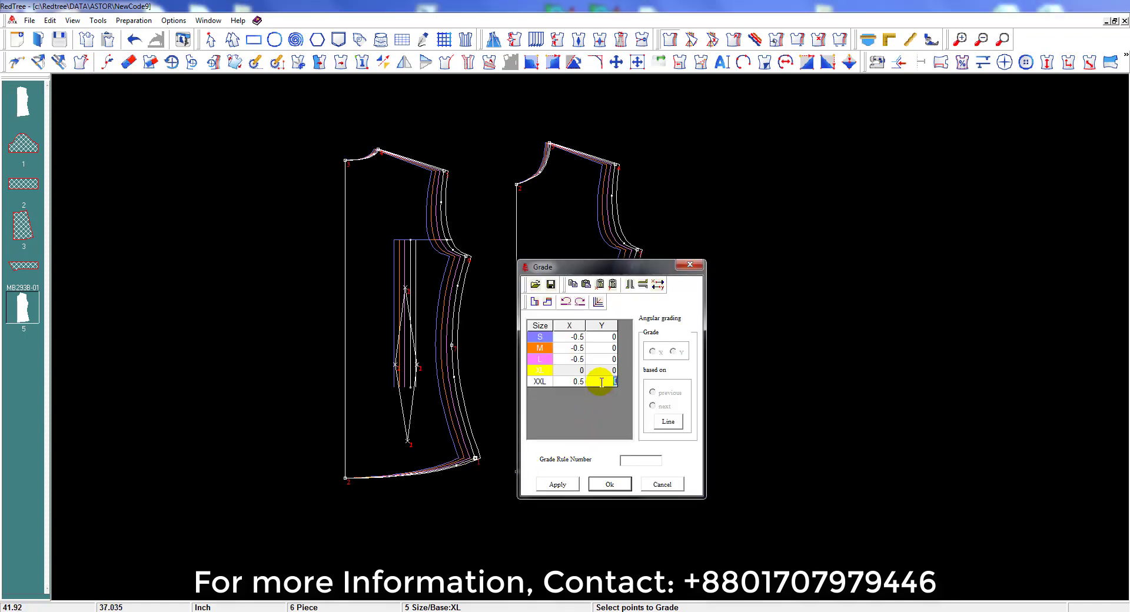
pyautogui.click(603, 360)
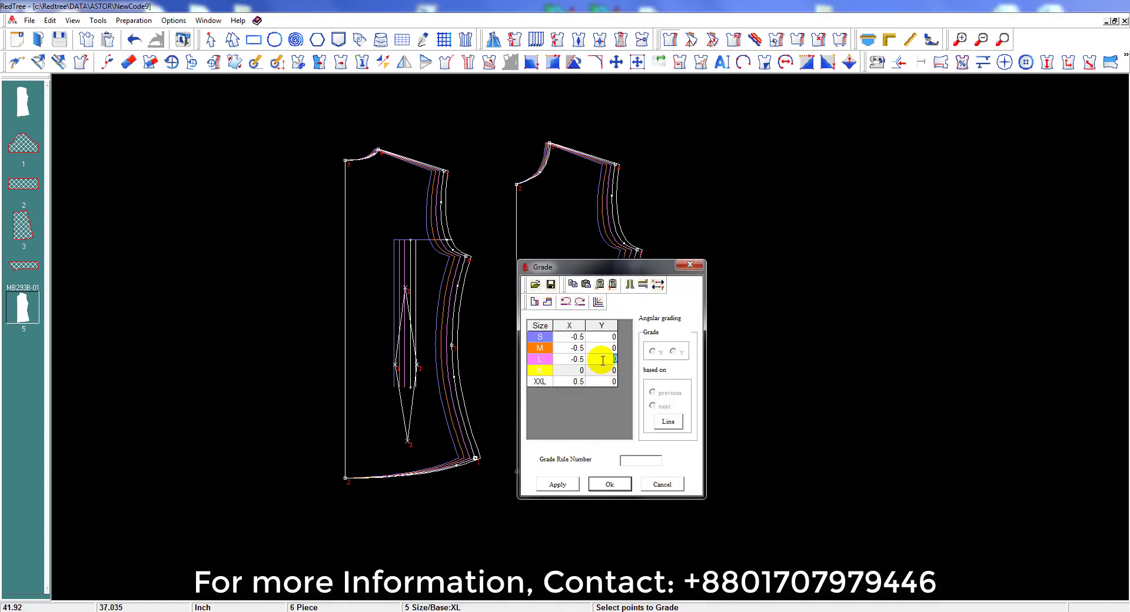
pyautogui.press('BackSpace')
pyautogui.write('1')
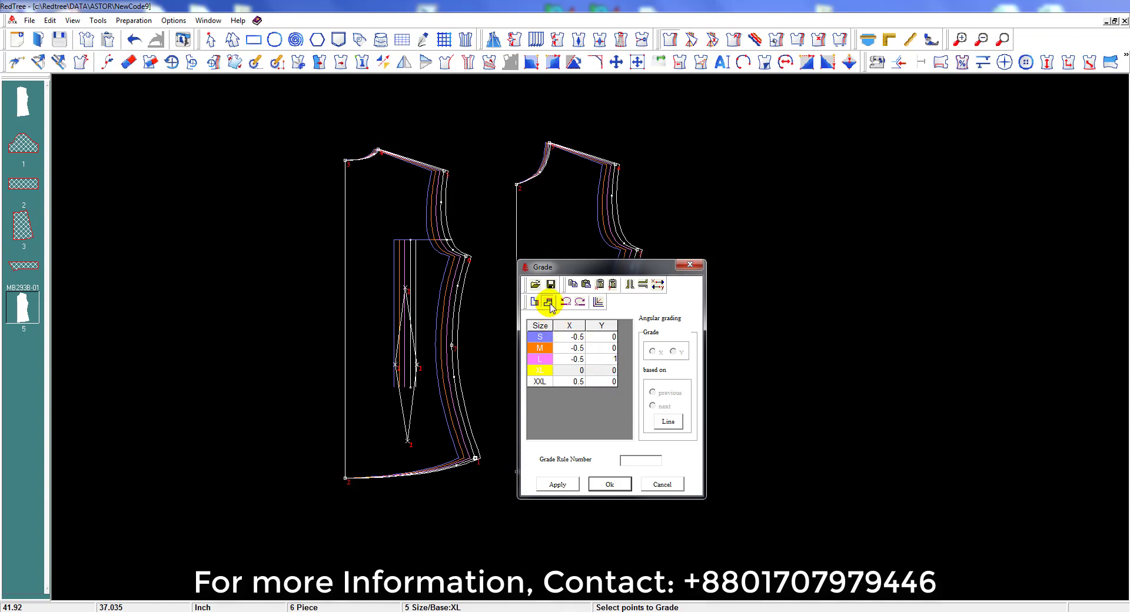
pyautogui.click(563, 484)
# Step: Grade both pieces' bottom-left hem points vertically with 1 and -1 across sizes
pyautogui.moveTo(598, 268); pyautogui.dragTo(831, 312)
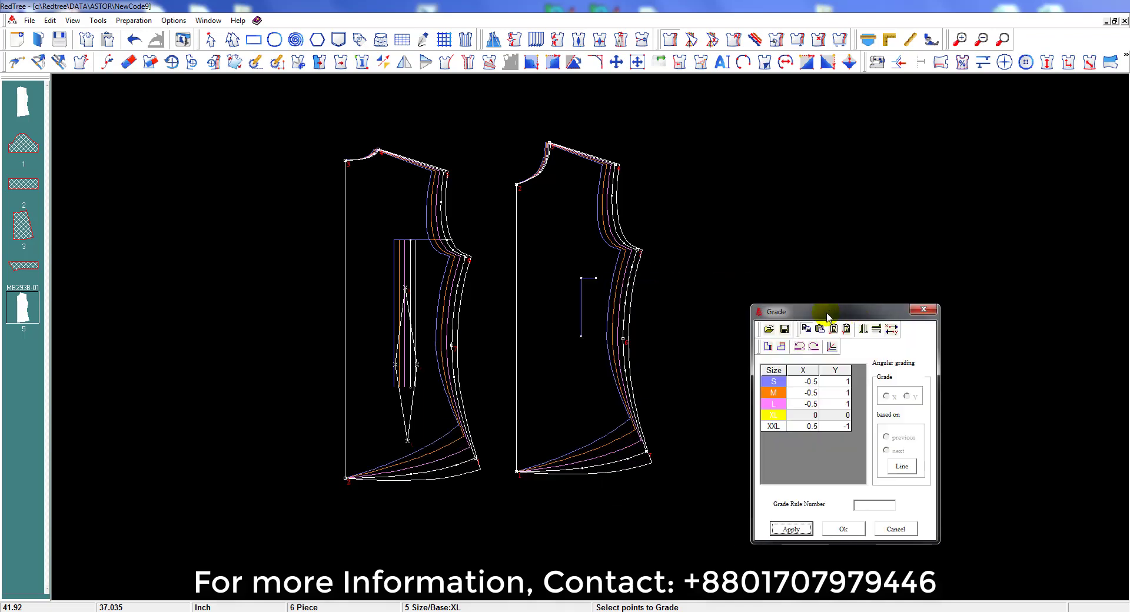
pyautogui.click(523, 473)
pyautogui.click(352, 473)
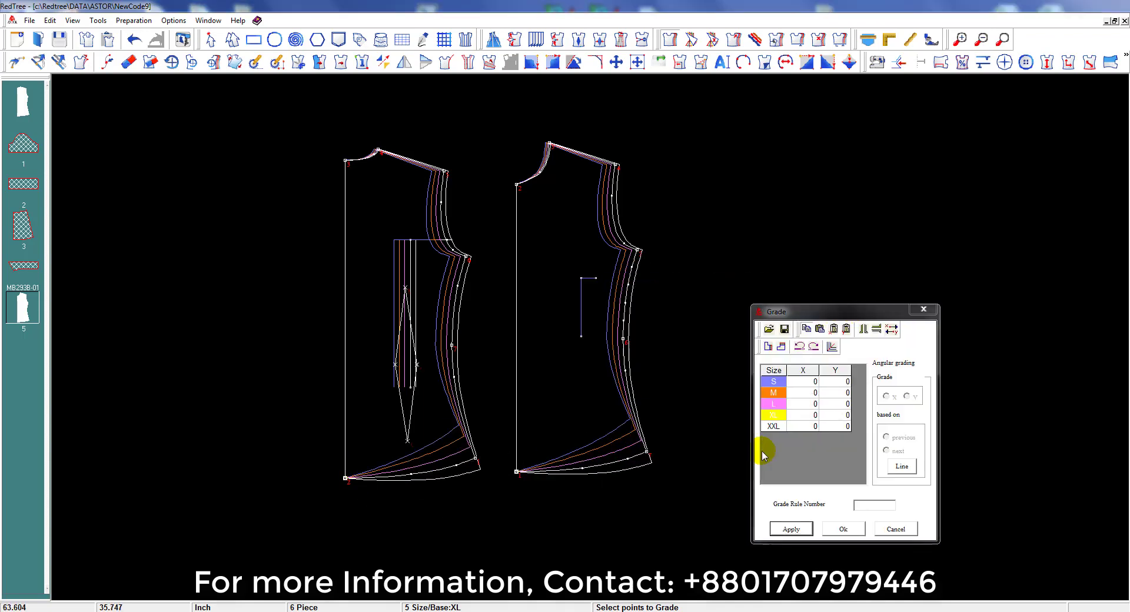
pyautogui.click(862, 328)
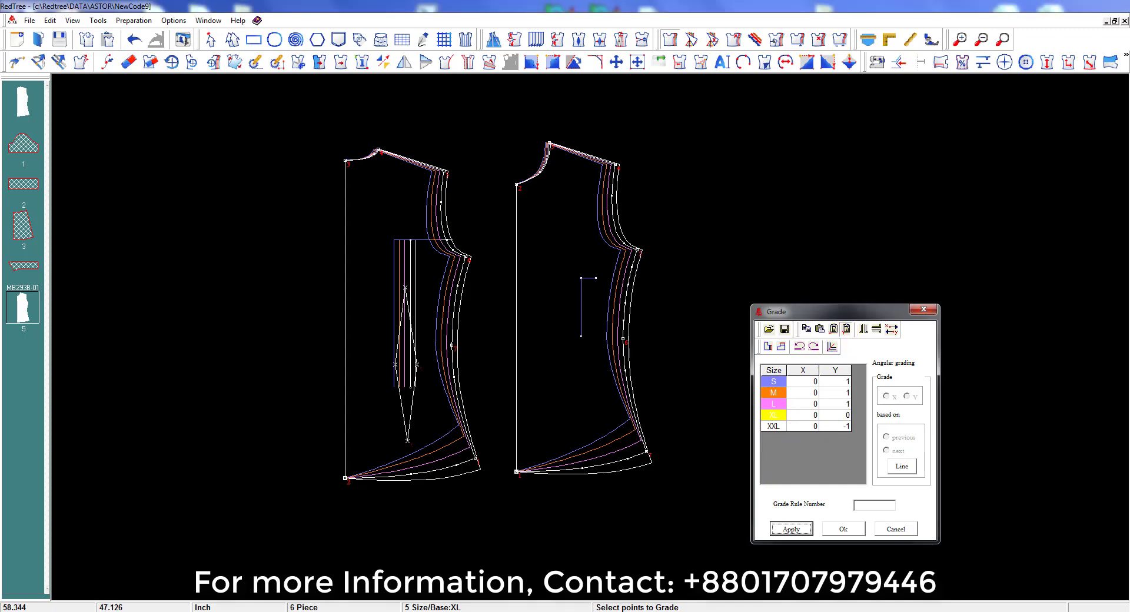
pyautogui.click(844, 529)
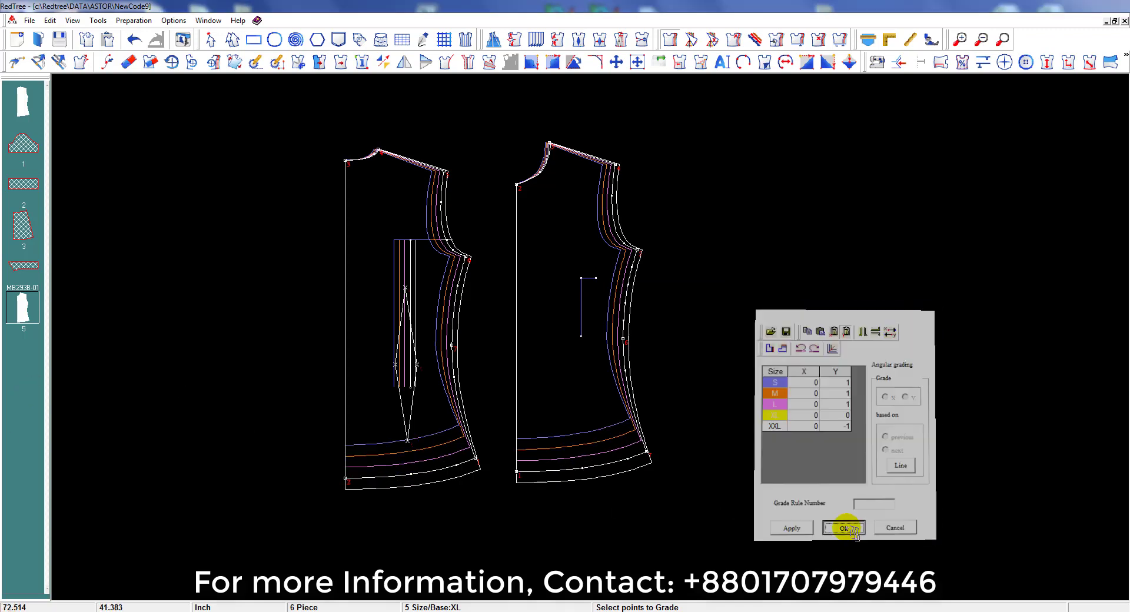
# Step: Grade the left piece's armhole point with X/Y amounts swapped and Y signs reversed
pyautogui.click(466, 256)
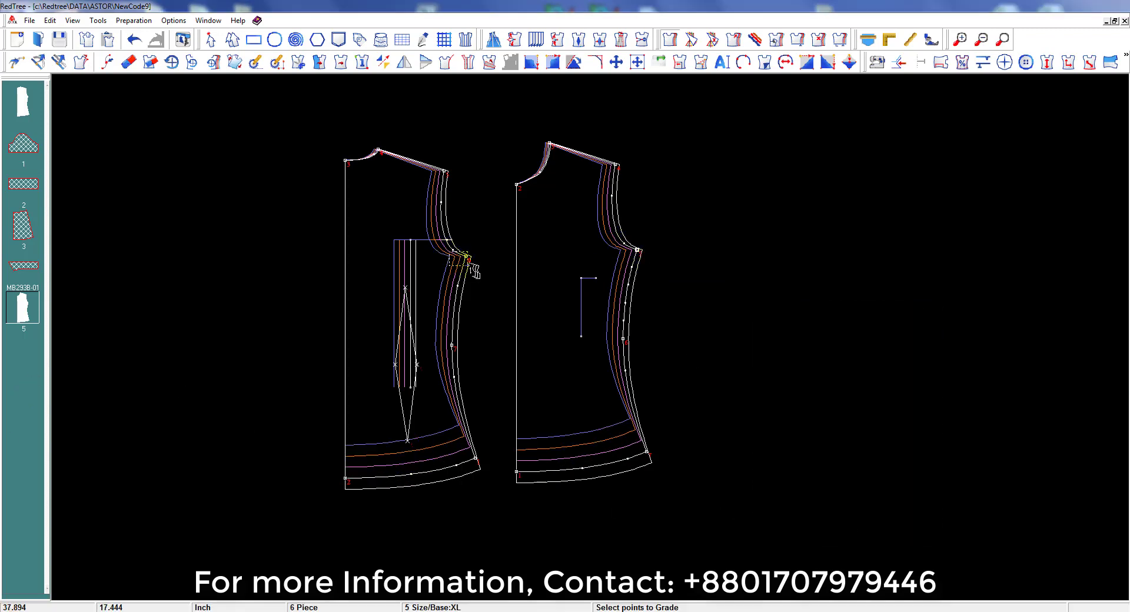
pyautogui.rightClick(732, 277)
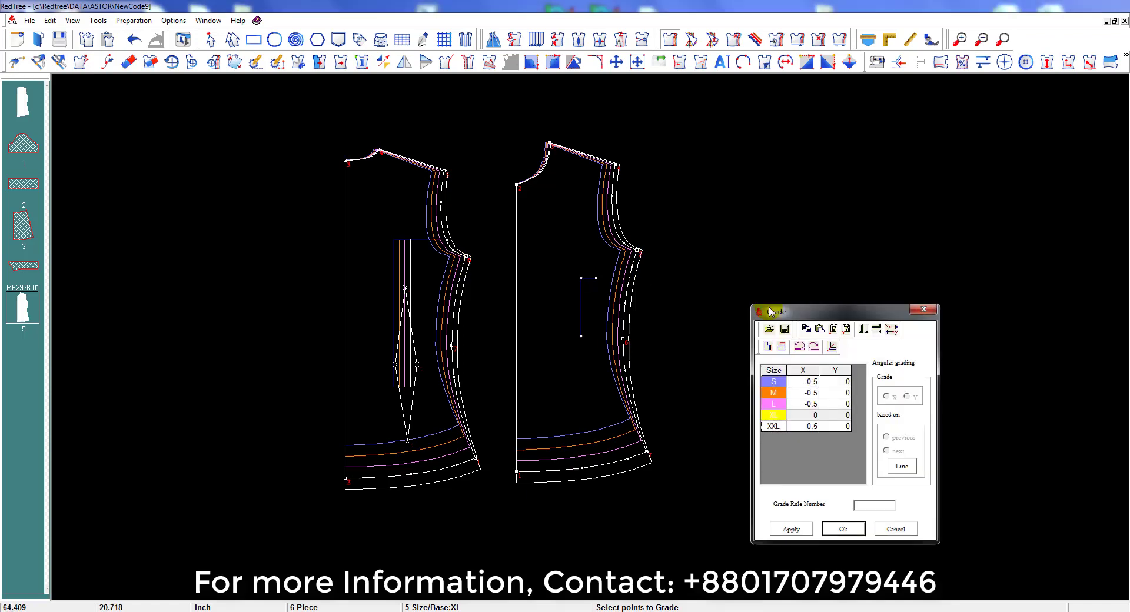
pyautogui.click(888, 331)
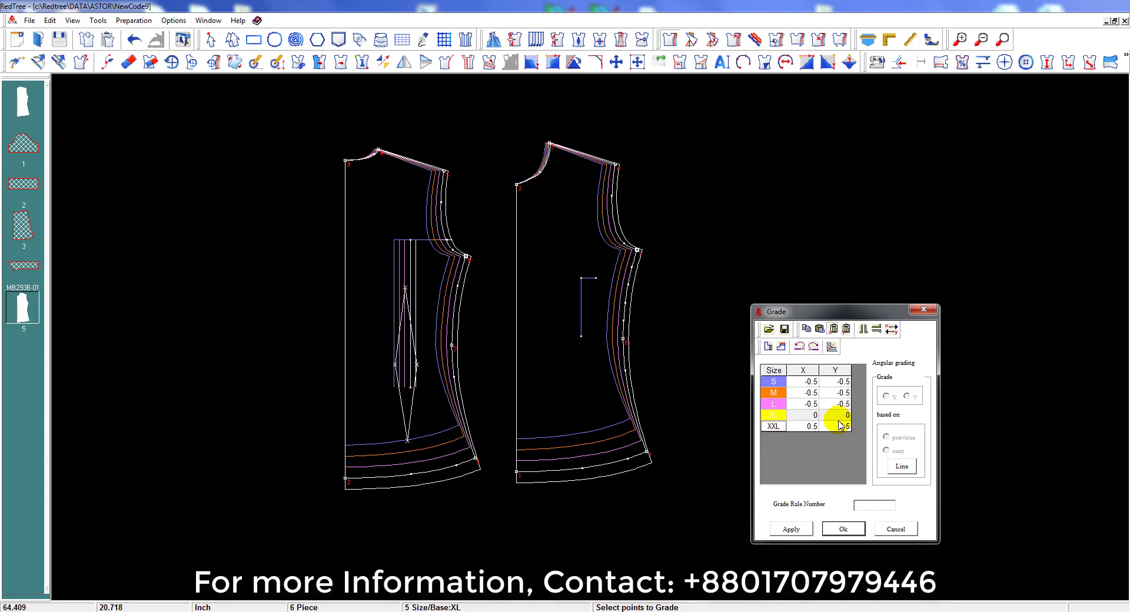
pyautogui.click(876, 329)
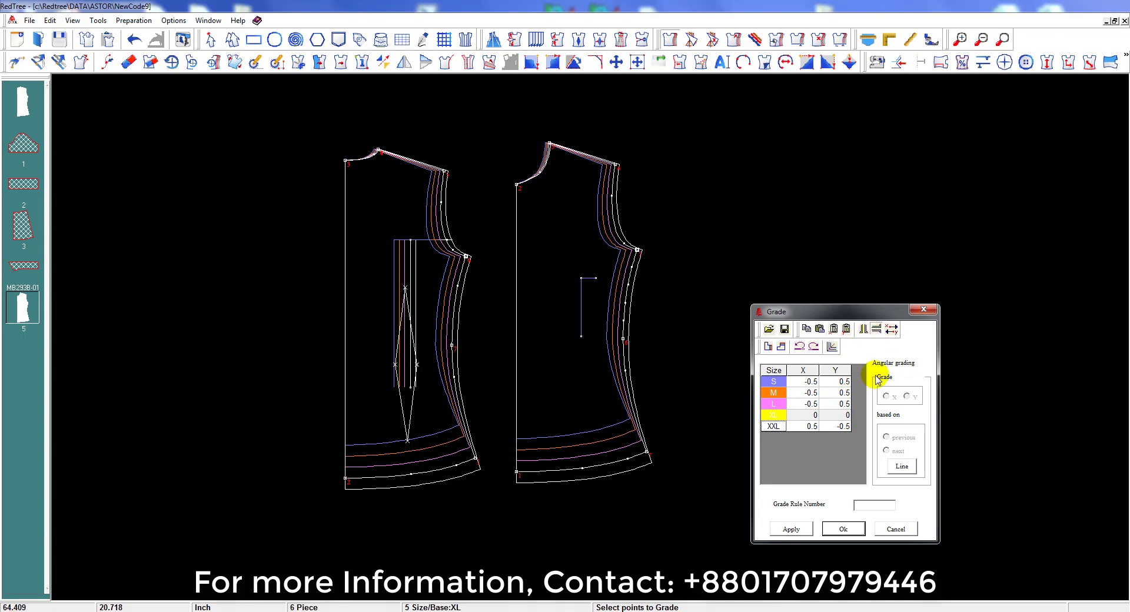
pyautogui.click(857, 528)
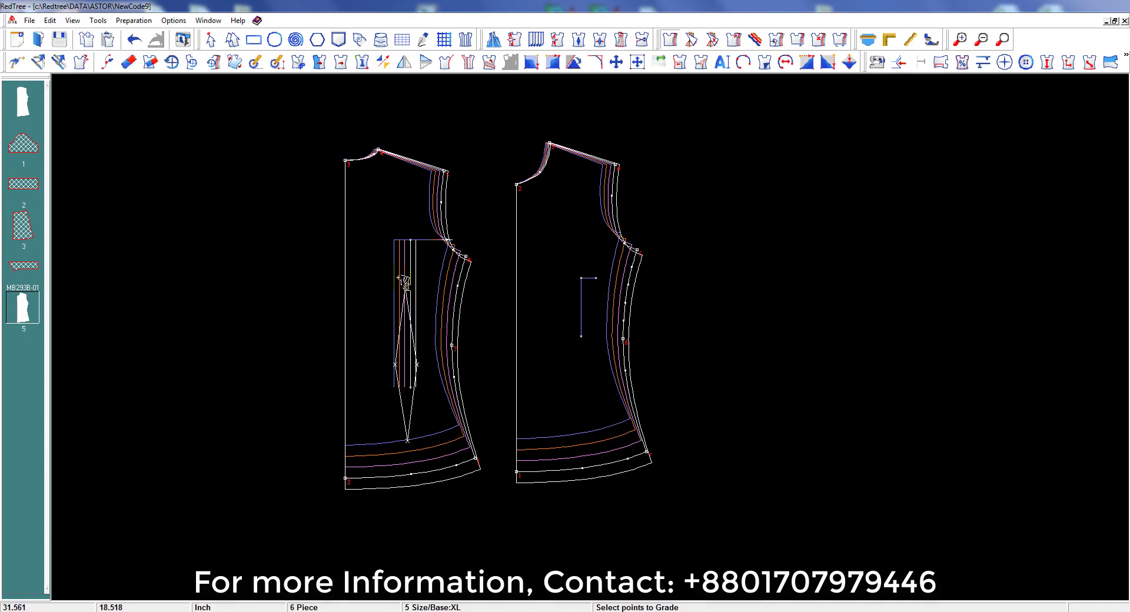
# Step: Grade the dart points using the pasted grade amounts
pyautogui.click(428, 445)
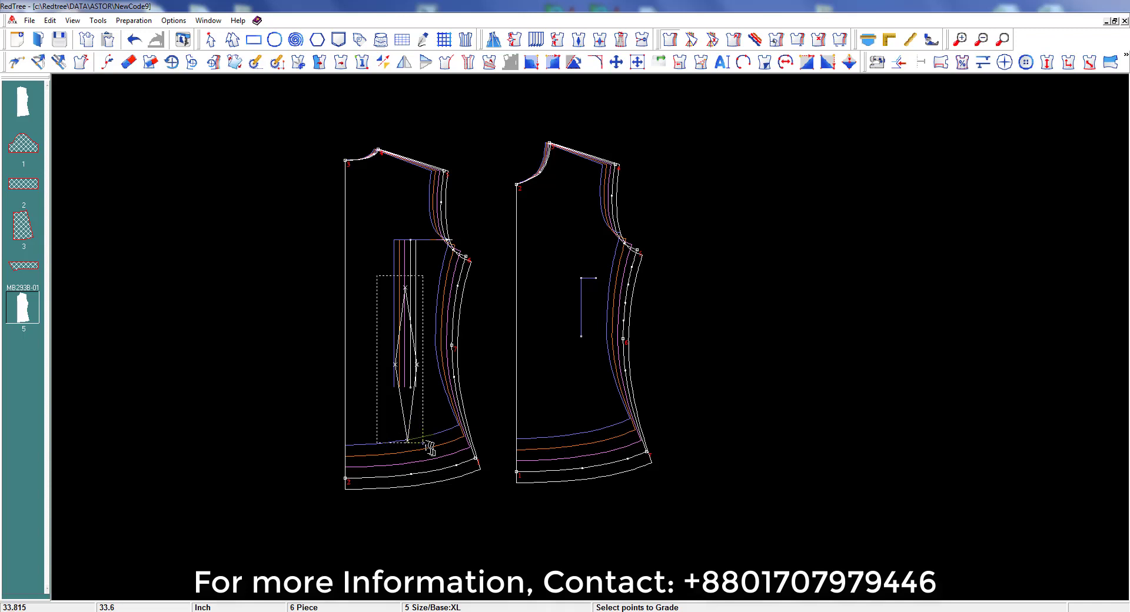
pyautogui.rightClick(441, 415)
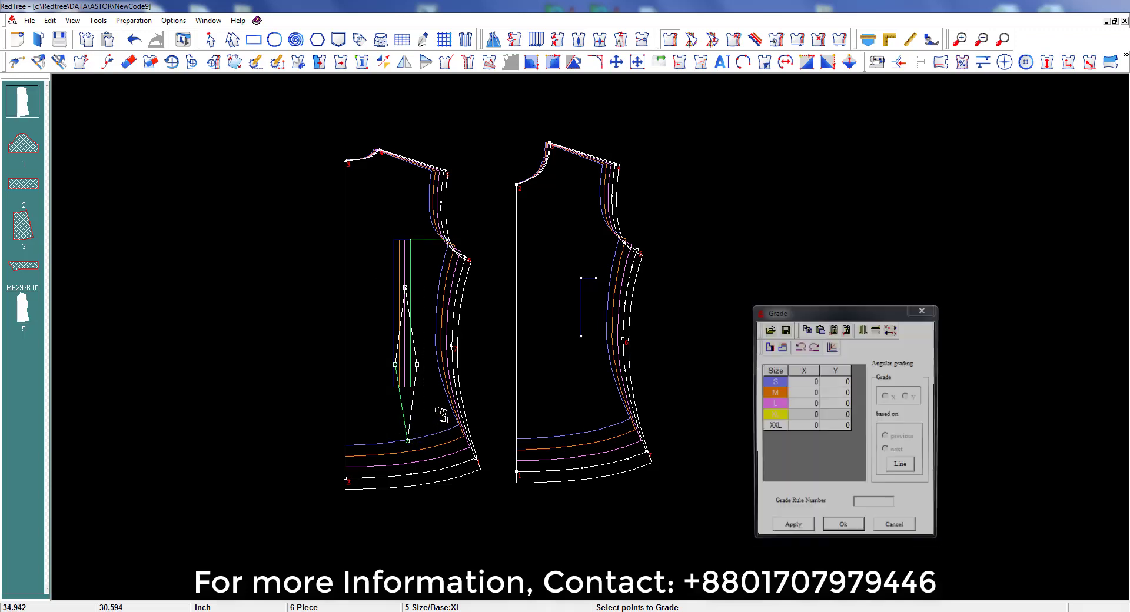
pyautogui.click(833, 329)
pyautogui.click(847, 528)
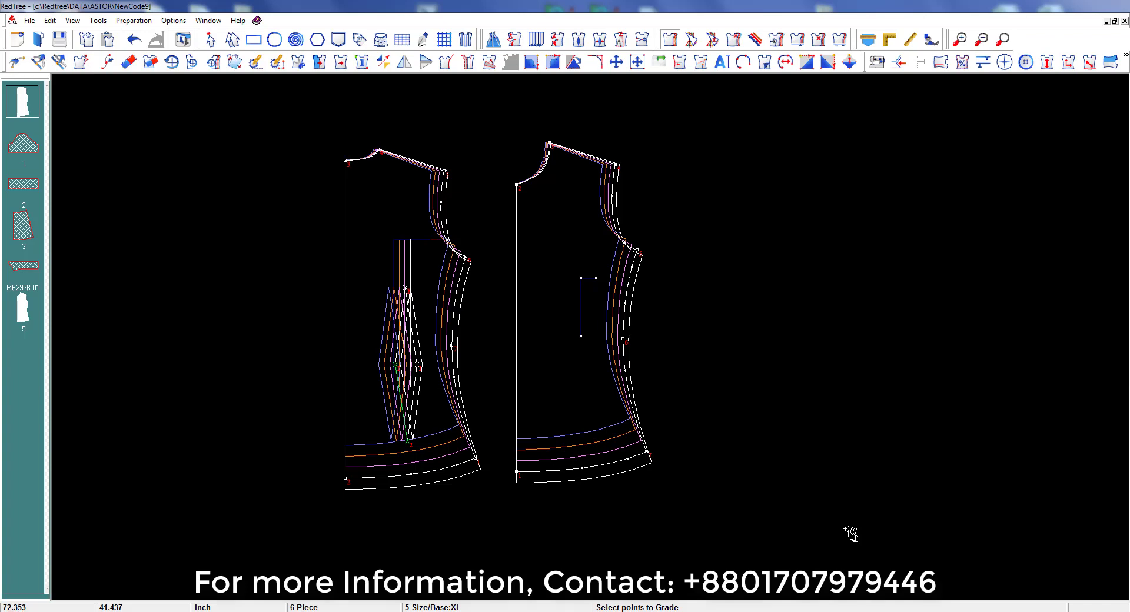
# Step: Save the pattern and set the wide piece's grain line to the top-left quadrant
pyautogui.click(56, 44)
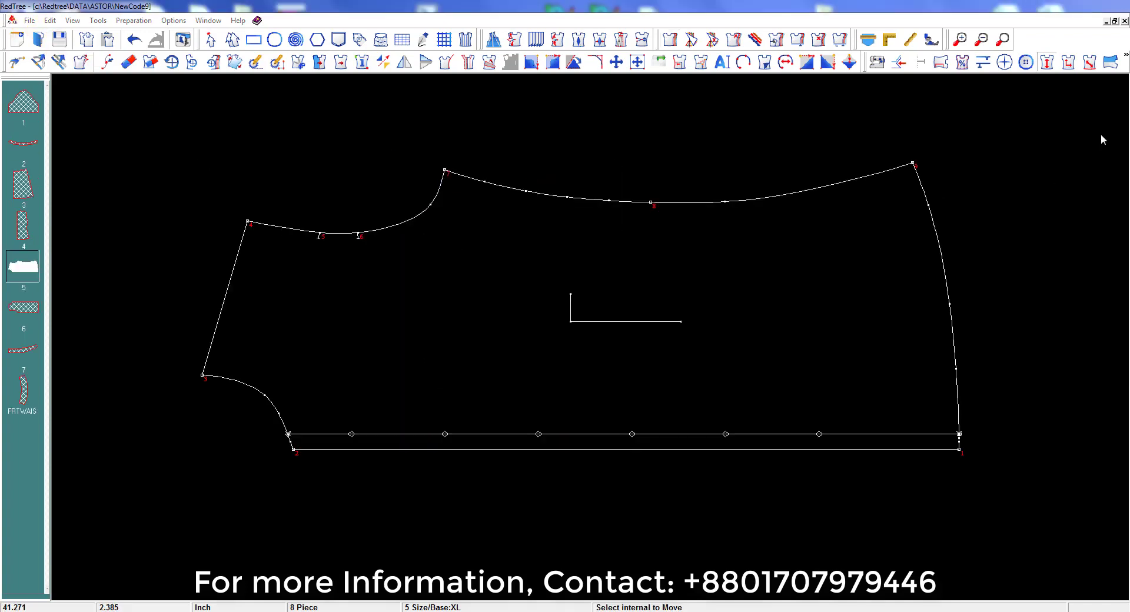
pyautogui.click(1069, 63)
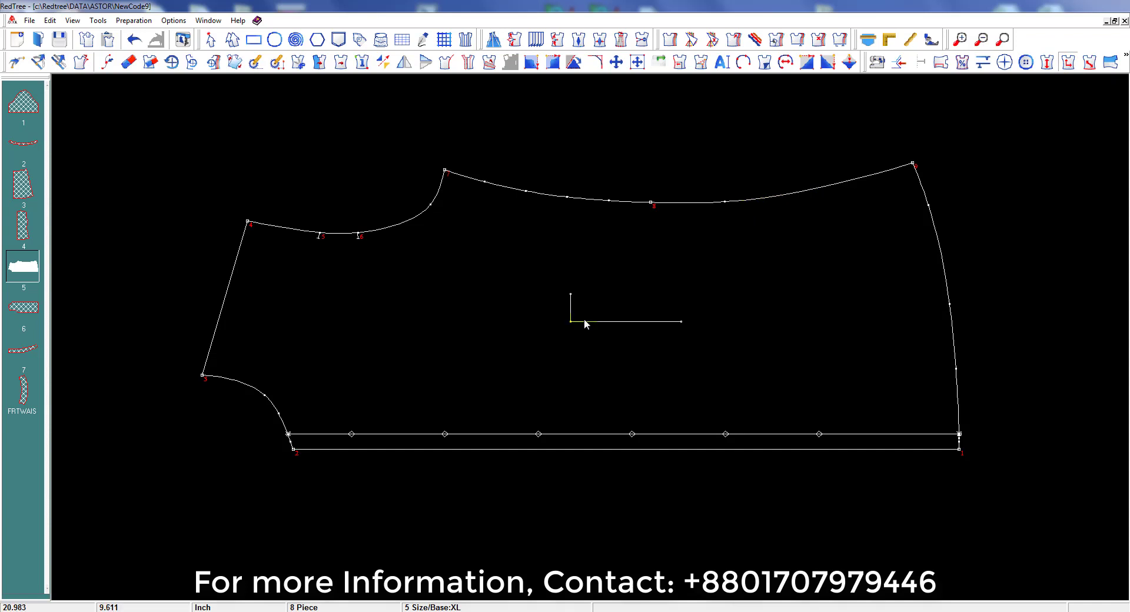
pyautogui.click(597, 298)
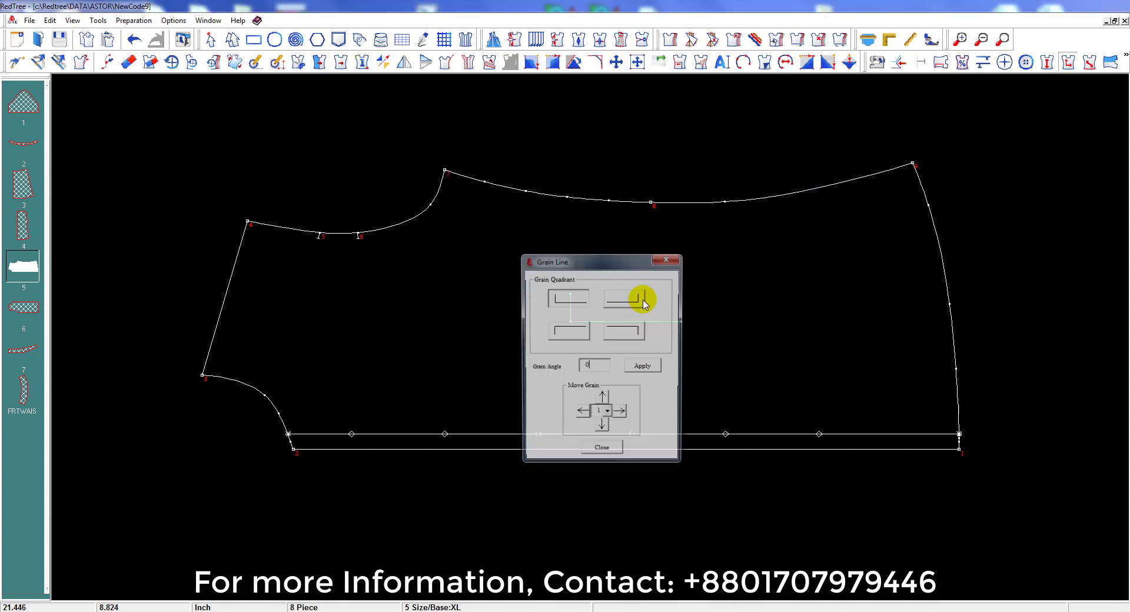
pyautogui.moveTo(633, 271); pyautogui.dragTo(941, 280)
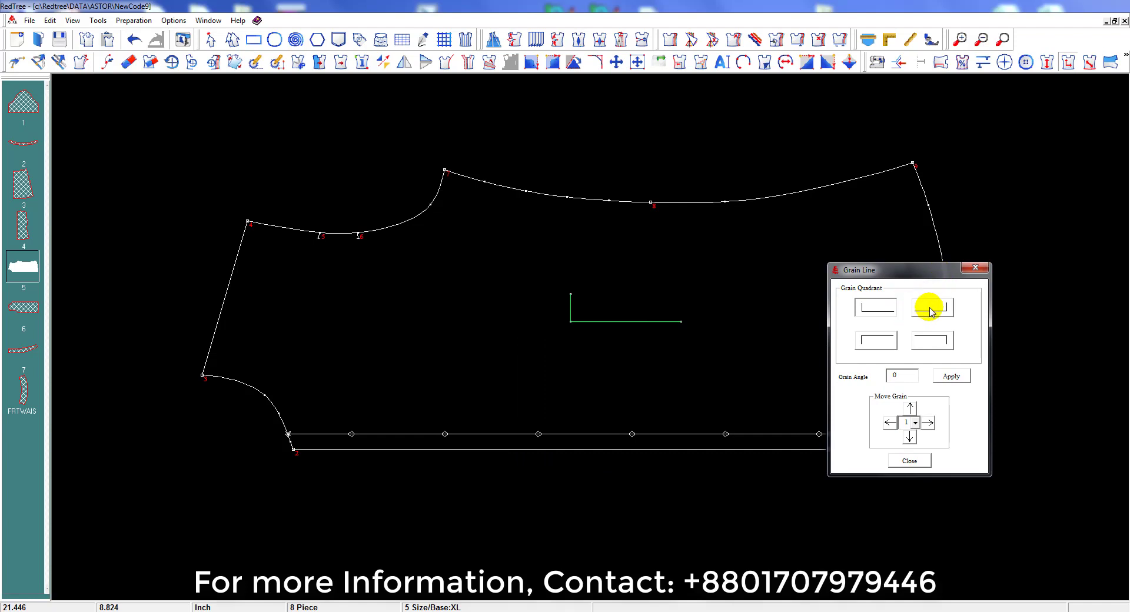
pyautogui.click(931, 308)
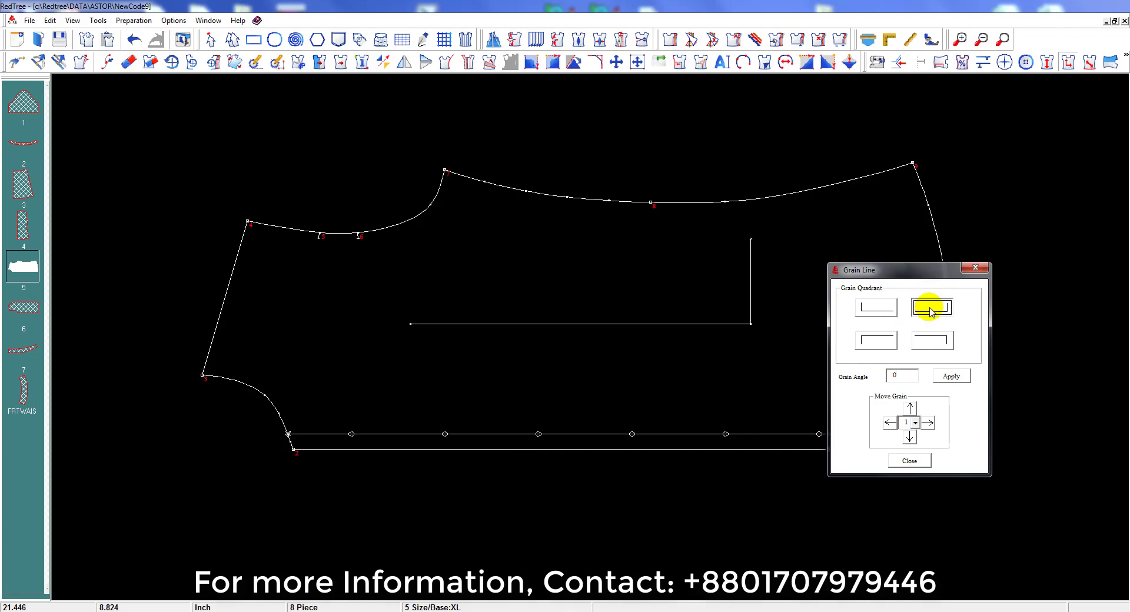
pyautogui.click(890, 337)
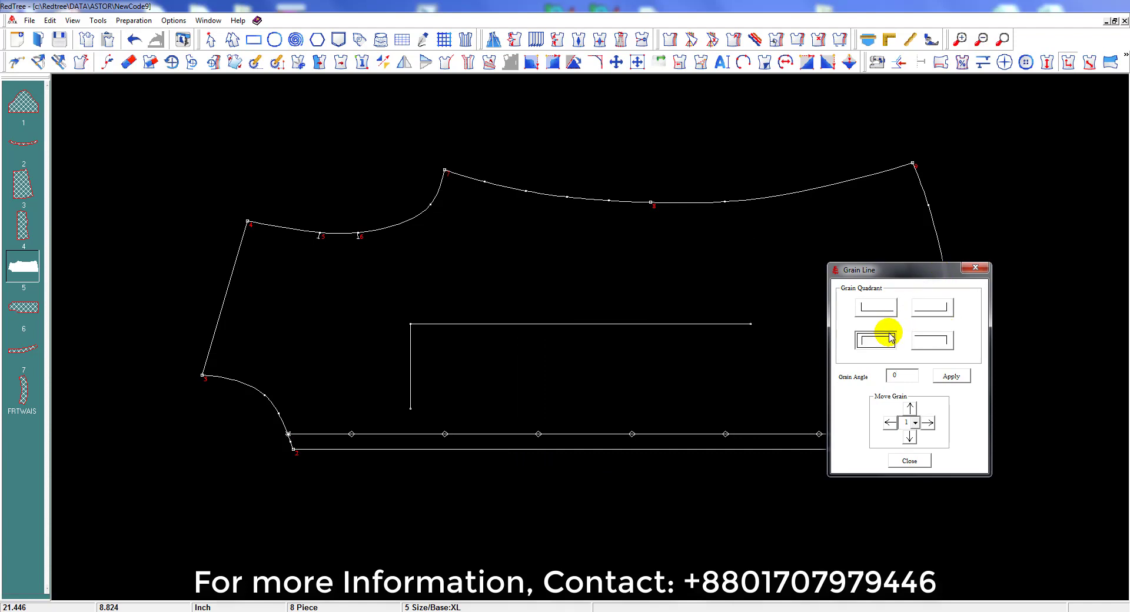
pyautogui.click(932, 346)
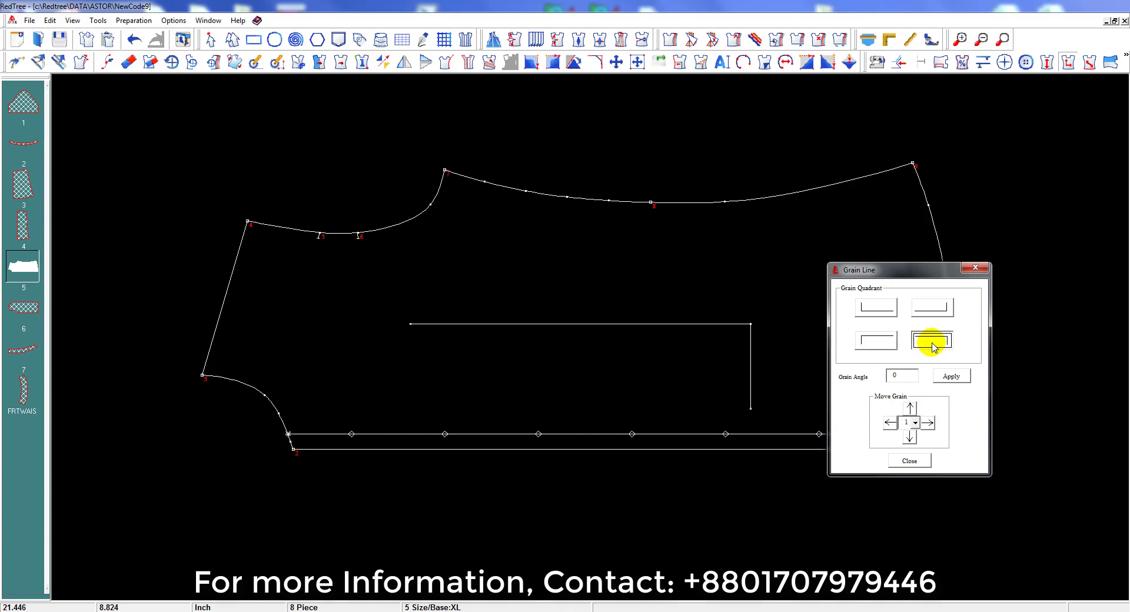
pyautogui.click(887, 312)
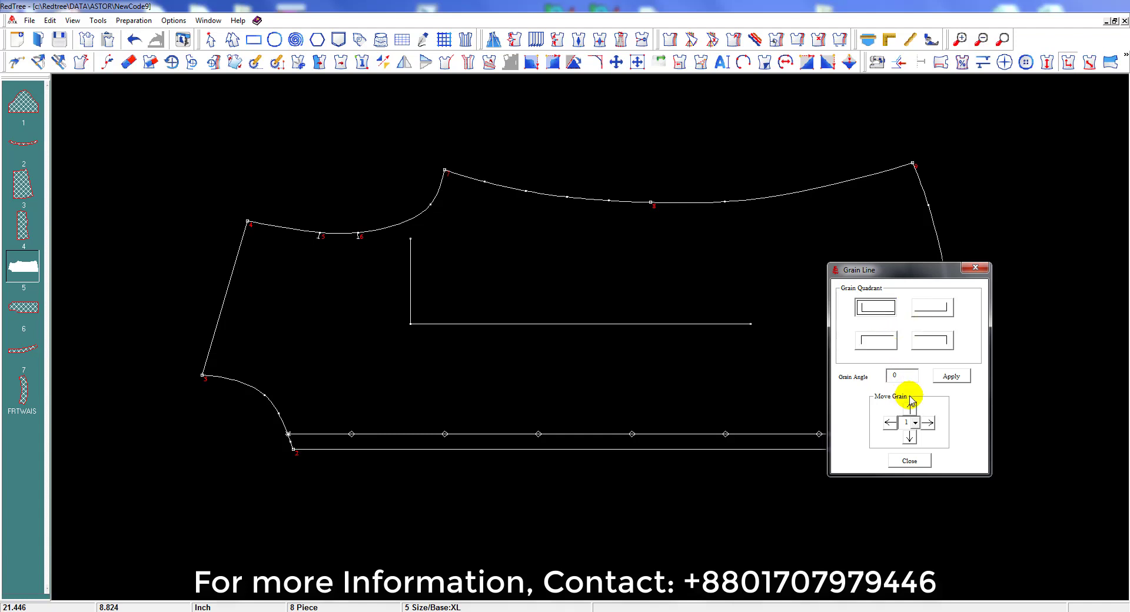
pyautogui.click(911, 461)
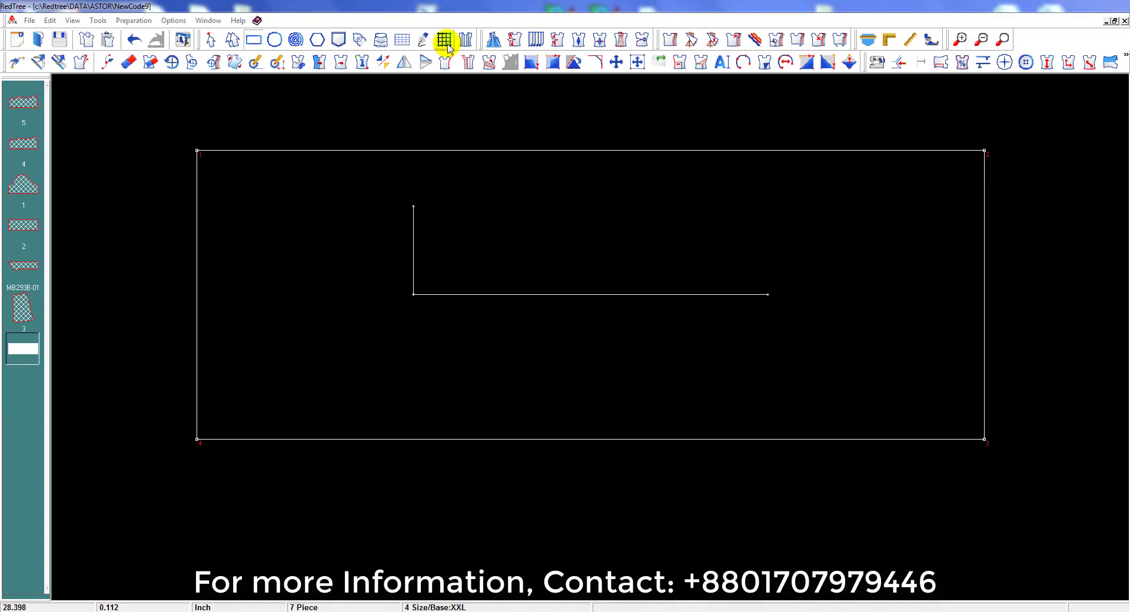
# Step: Draw five horizontal grid lines along the rectangle's left edge
pyautogui.click(446, 45)
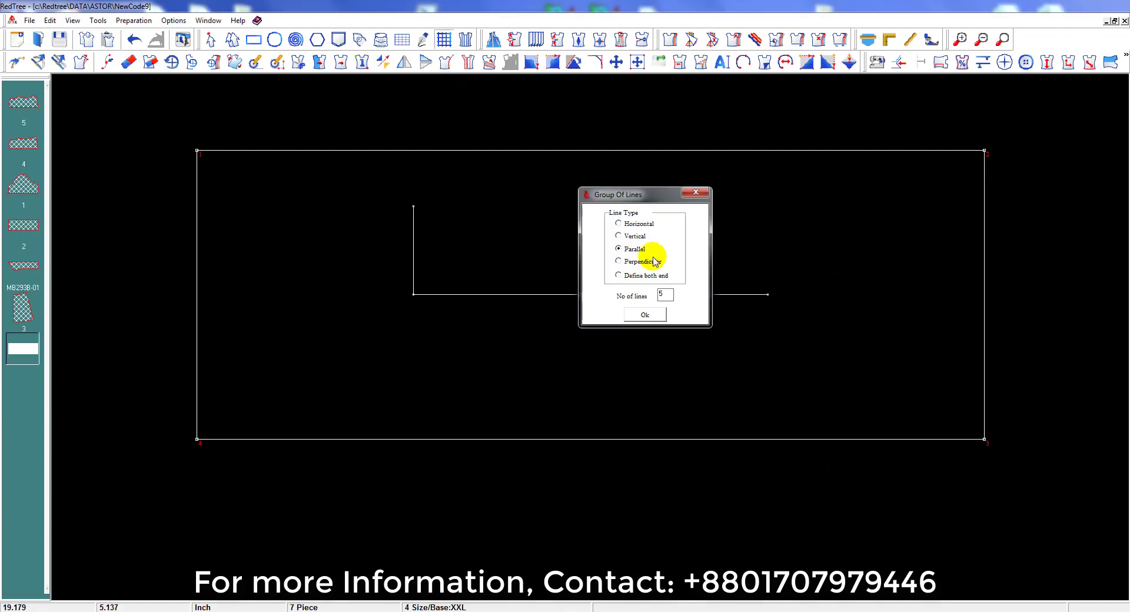
pyautogui.click(653, 316)
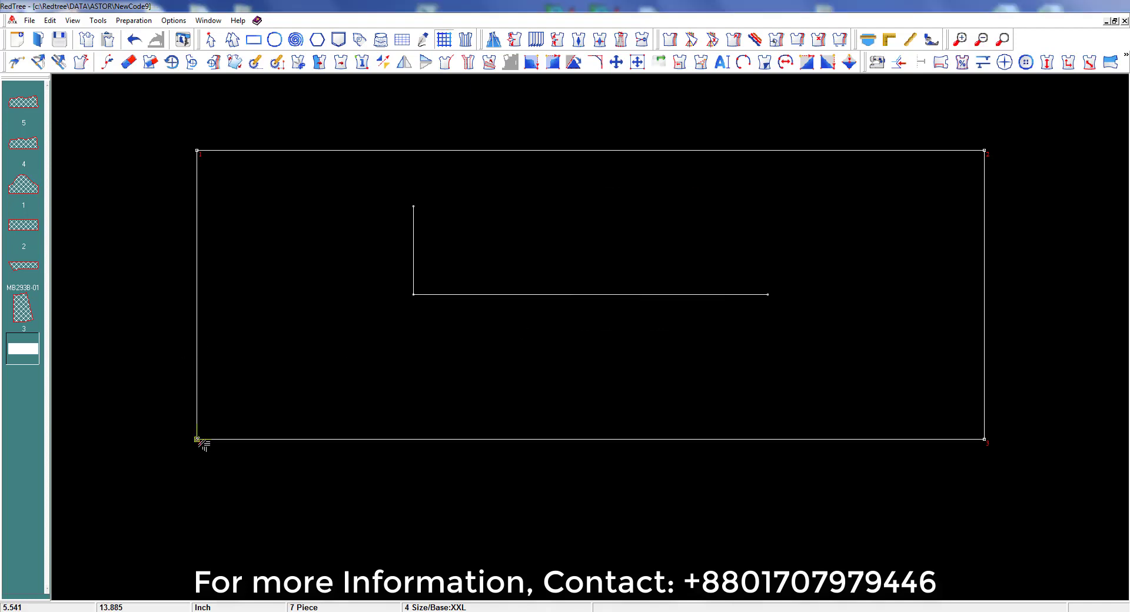
pyautogui.click(198, 439)
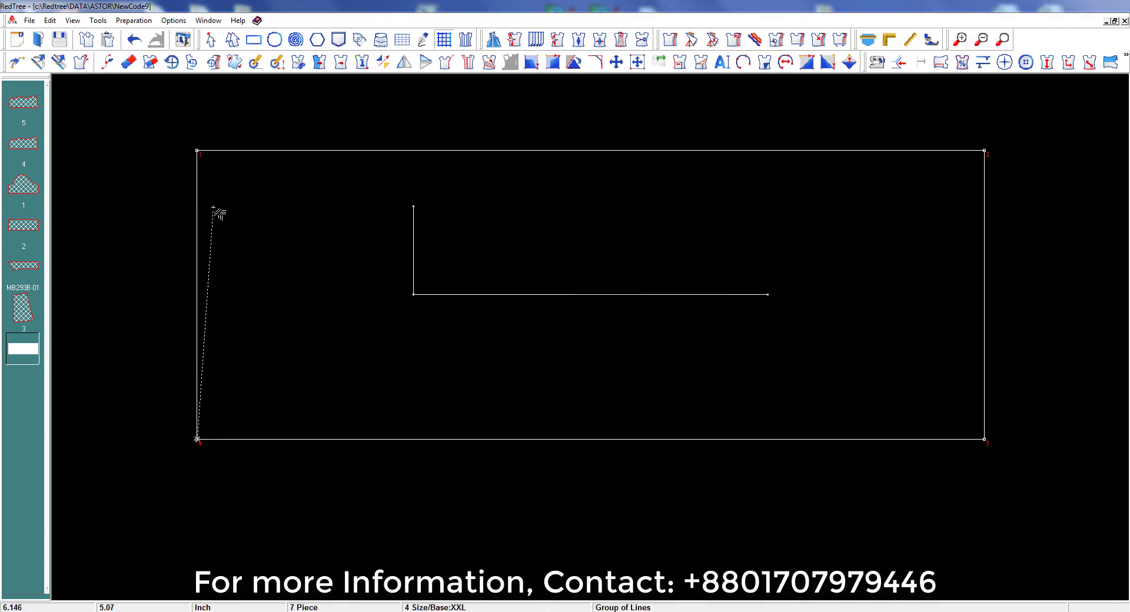
pyautogui.click(198, 151)
pyautogui.press('Return')
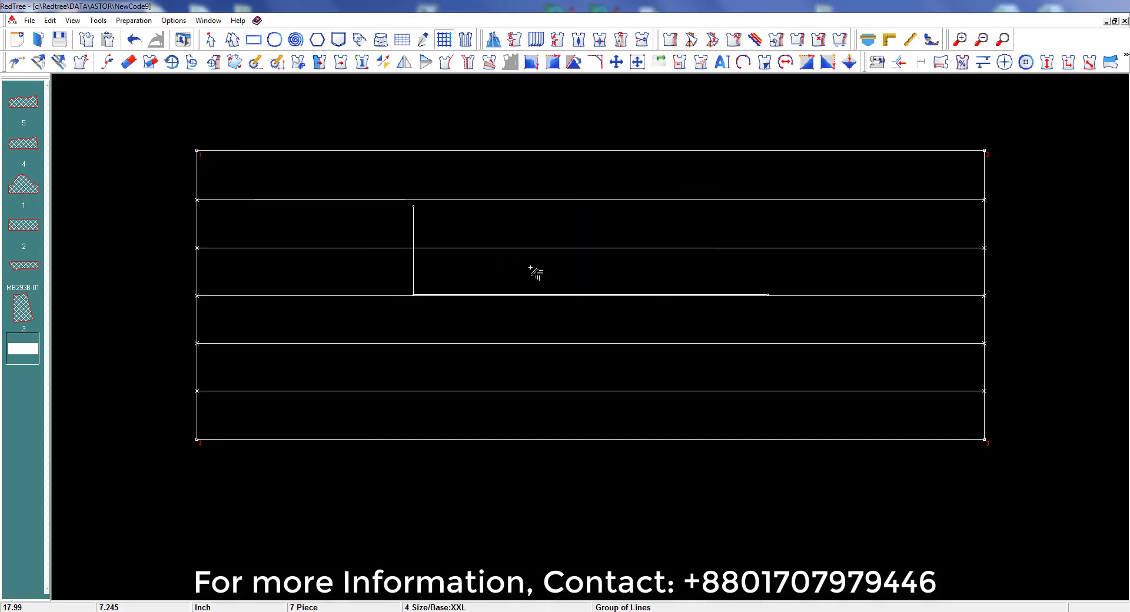
# Step: Draw five vertical grid lines along the left part of the bottom edge
pyautogui.click(444, 40)
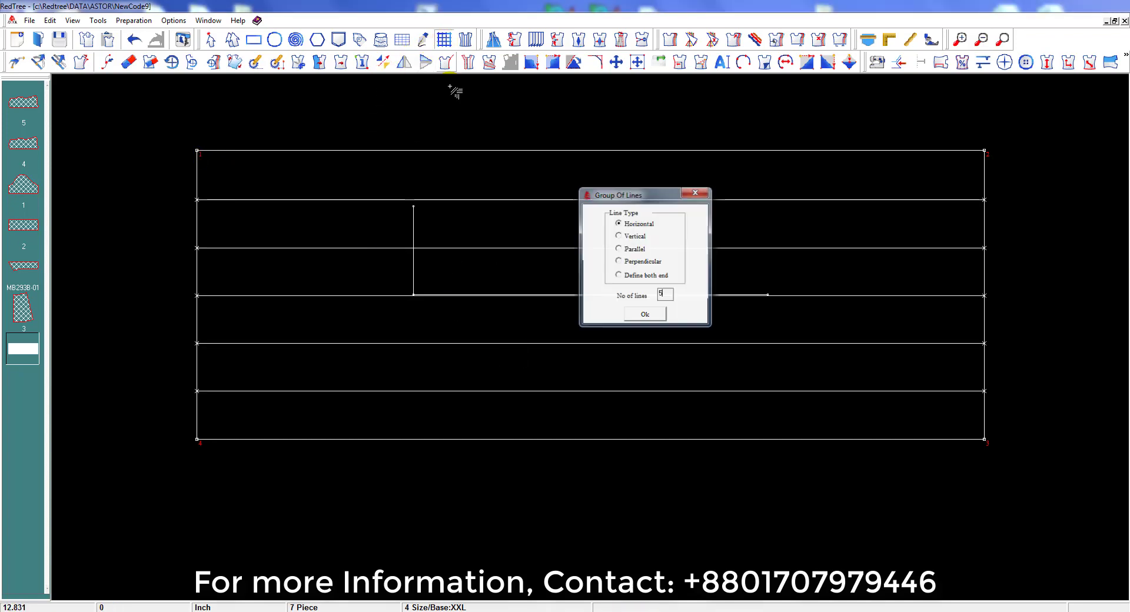
pyautogui.click(618, 236)
pyautogui.click(635, 317)
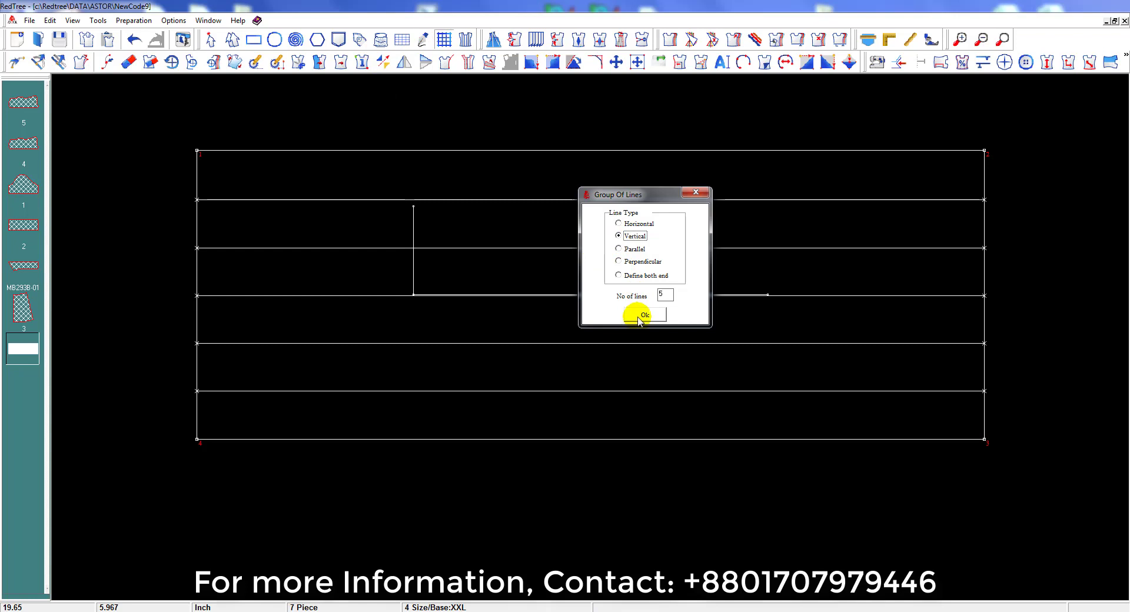
pyautogui.click(197, 439)
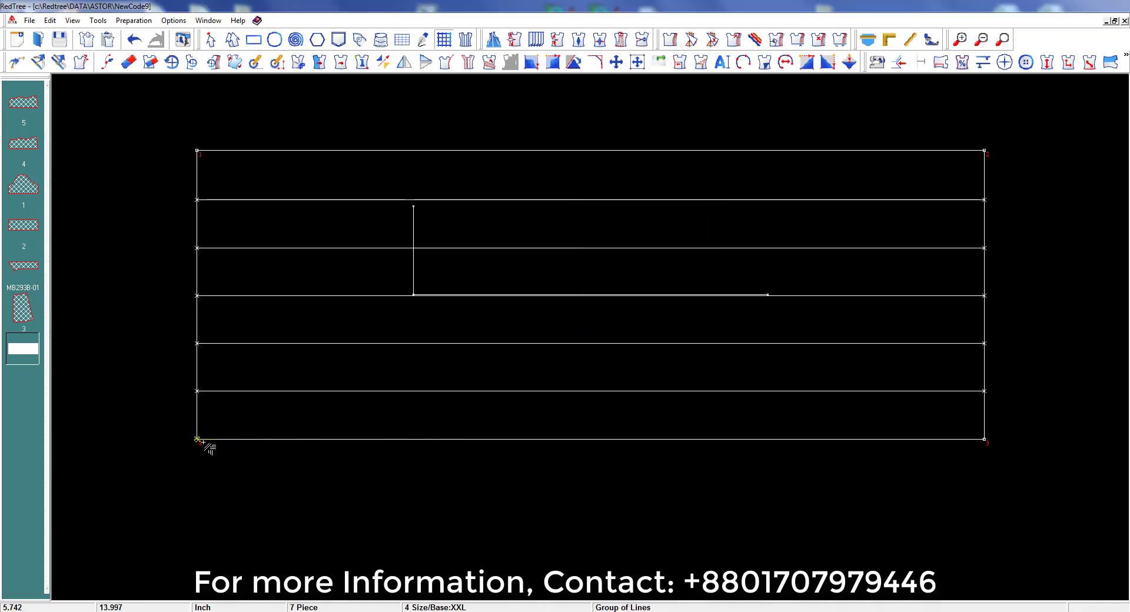
pyautogui.click(521, 439)
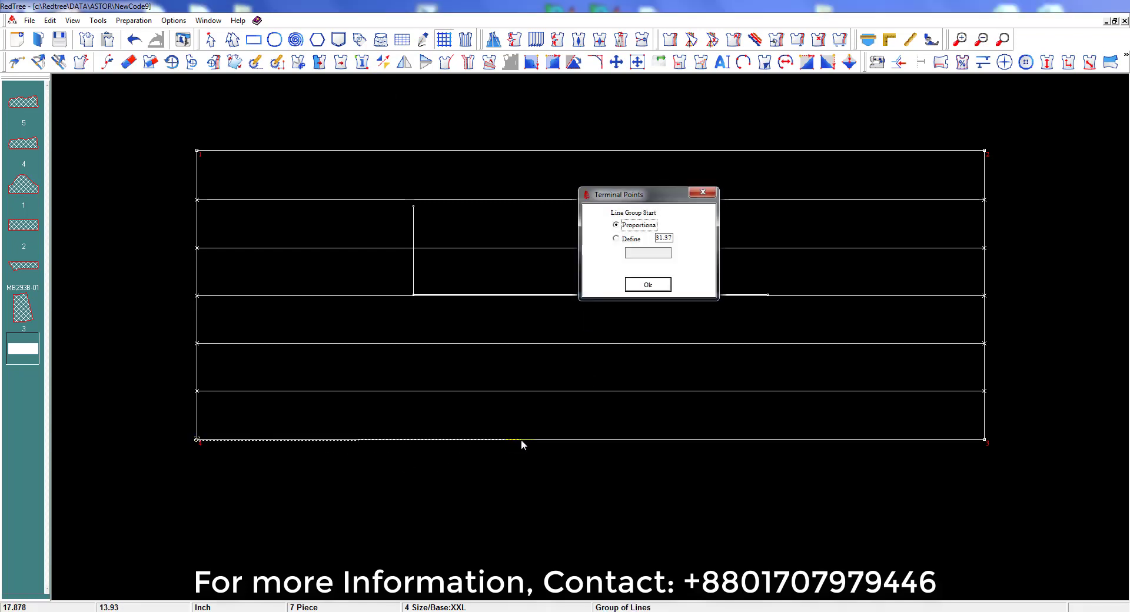
pyautogui.press('Return')
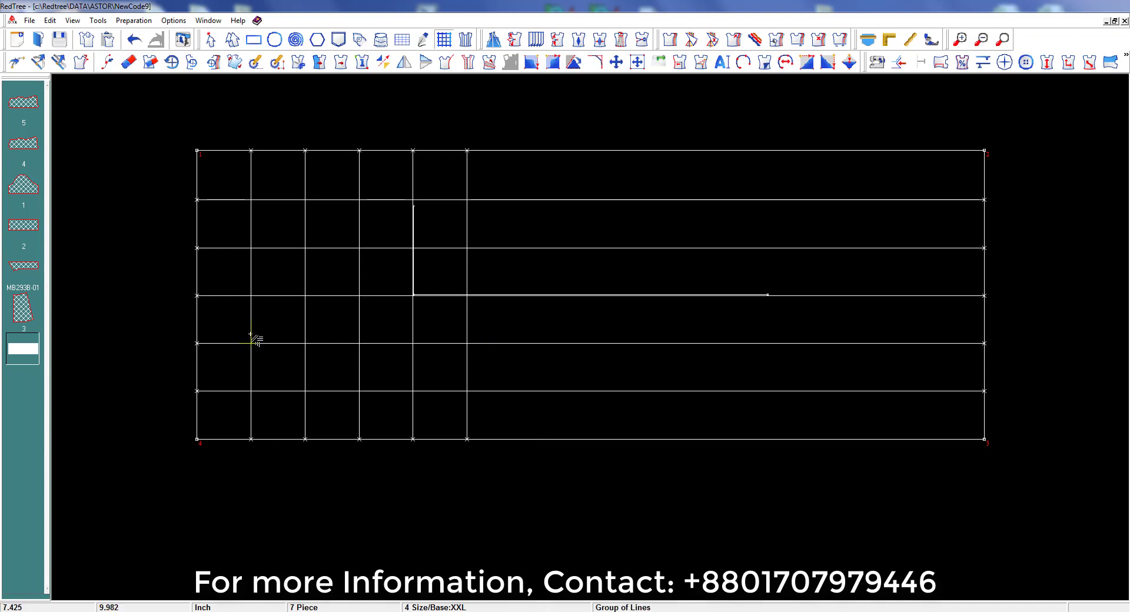
# Step: Add a group of 5 parallel vertical lines across the right of the grid
pyautogui.click(444, 40)
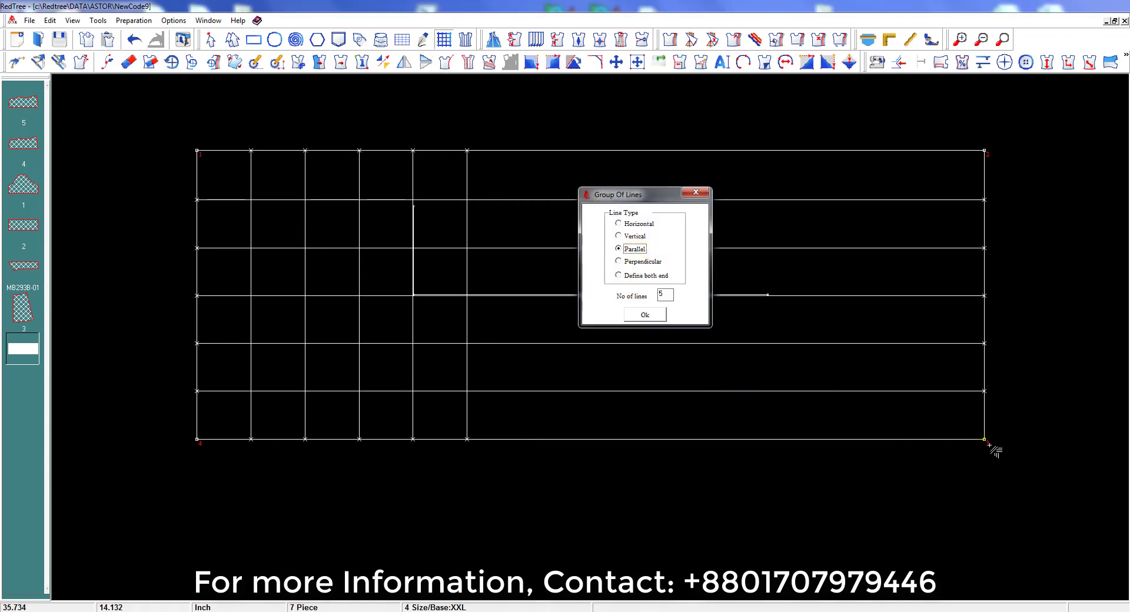
pyautogui.click(673, 440)
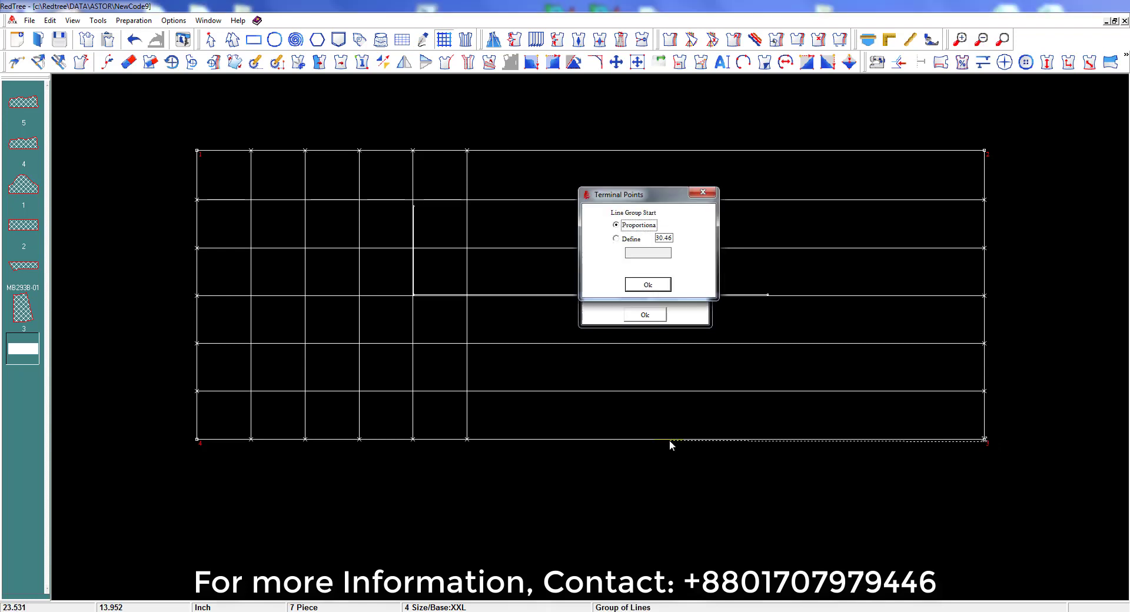
pyautogui.click(642, 289)
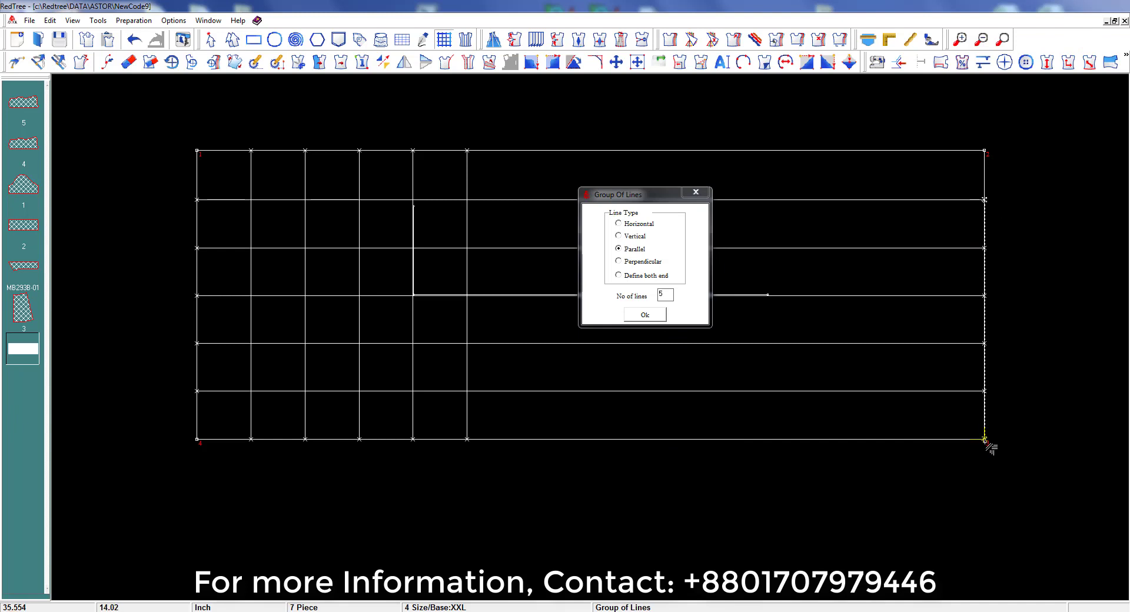
pyautogui.click(987, 442)
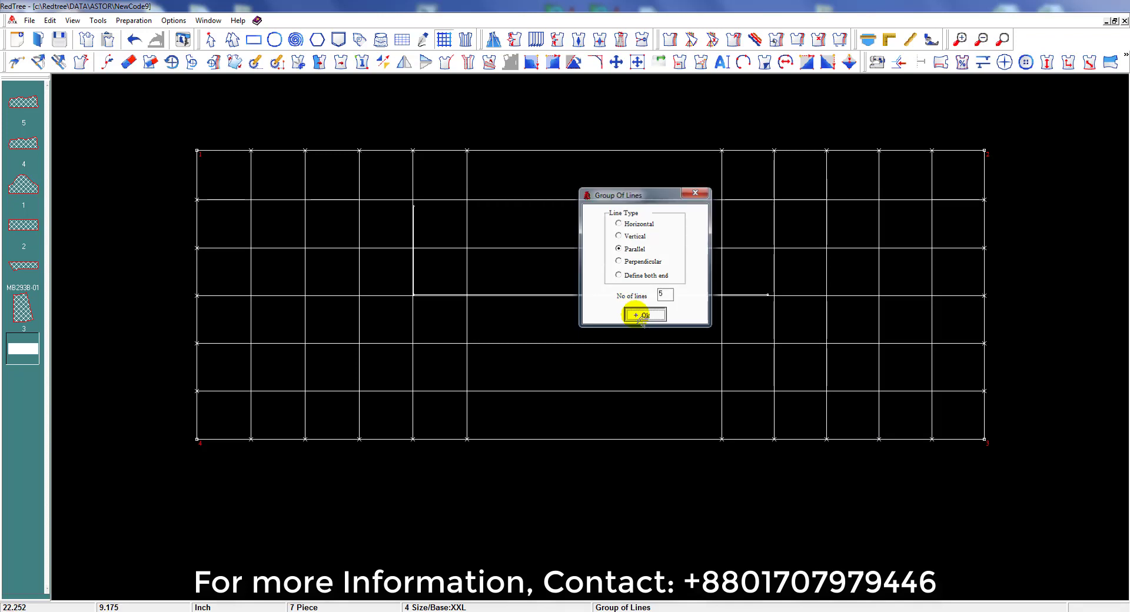
pyautogui.click(640, 315)
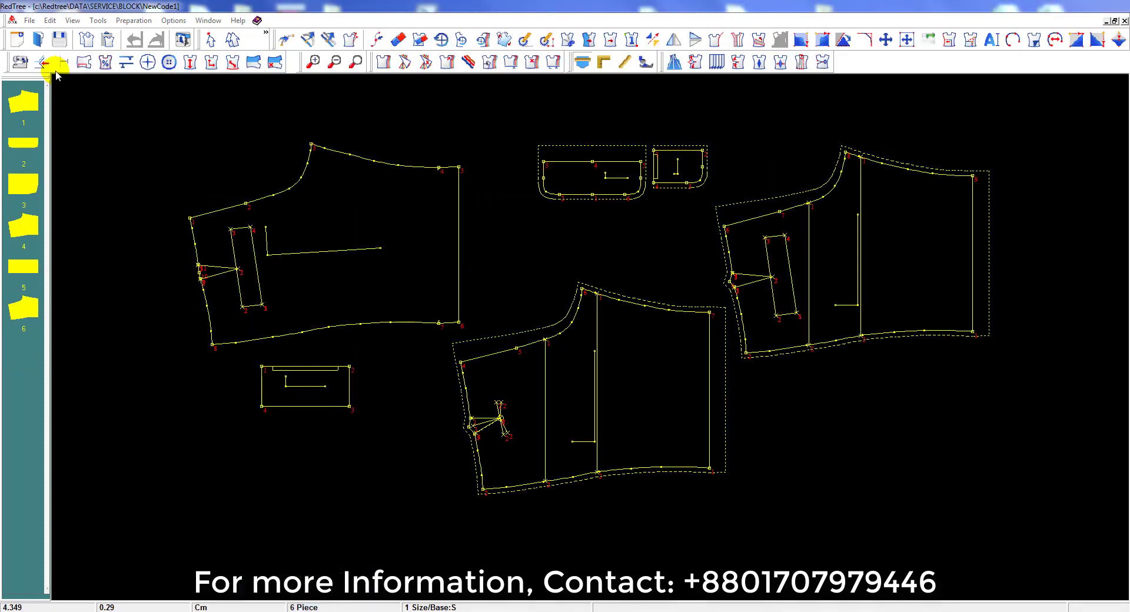
# Step: Start a new pattern and import the pieces from export.dxf
pyautogui.click(16, 40)
pyautogui.click(30, 21)
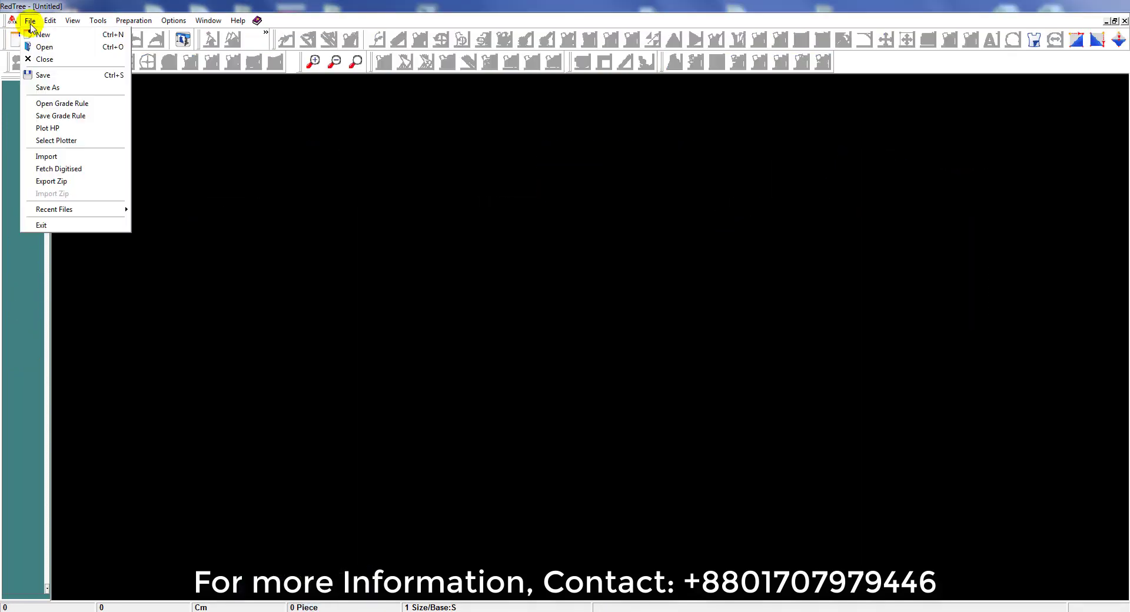
pyautogui.click(41, 157)
pyautogui.click(176, 47)
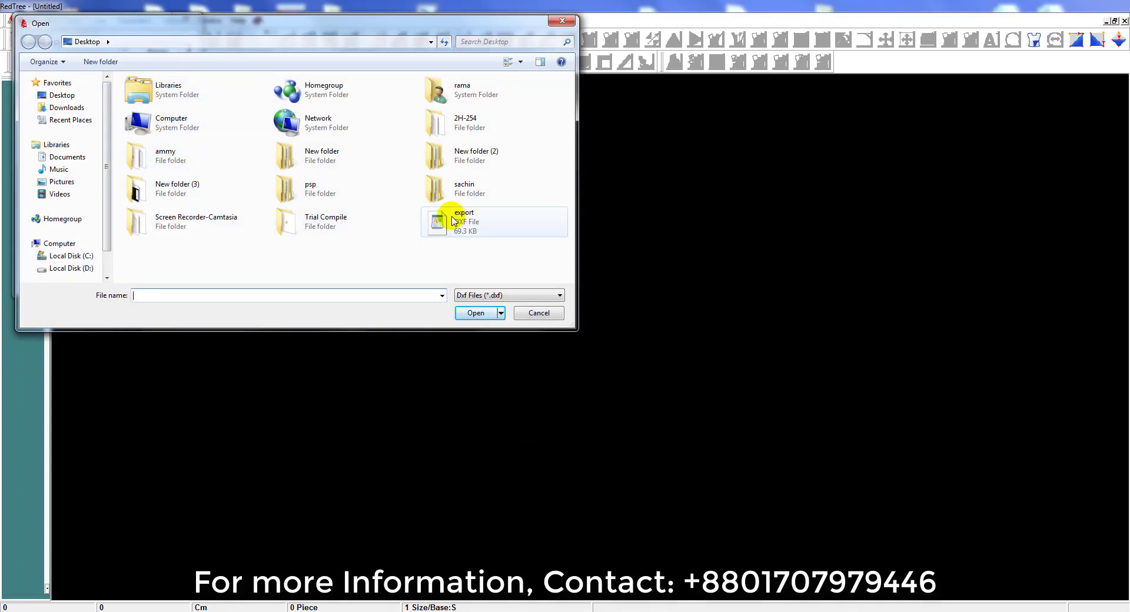
pyautogui.click(447, 222)
pyautogui.click(476, 313)
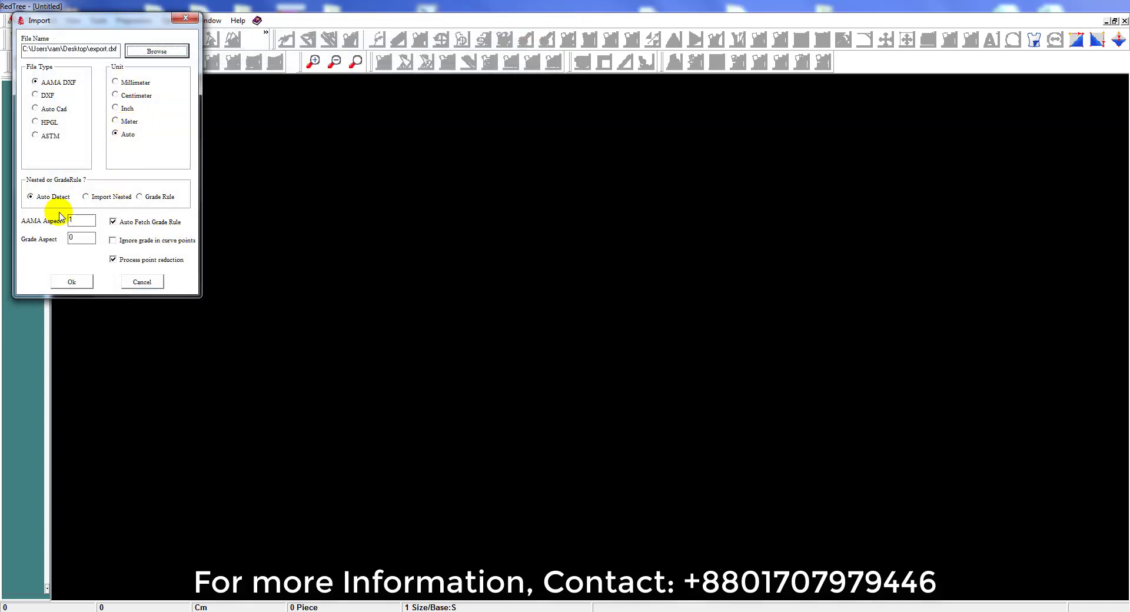
pyautogui.click(76, 281)
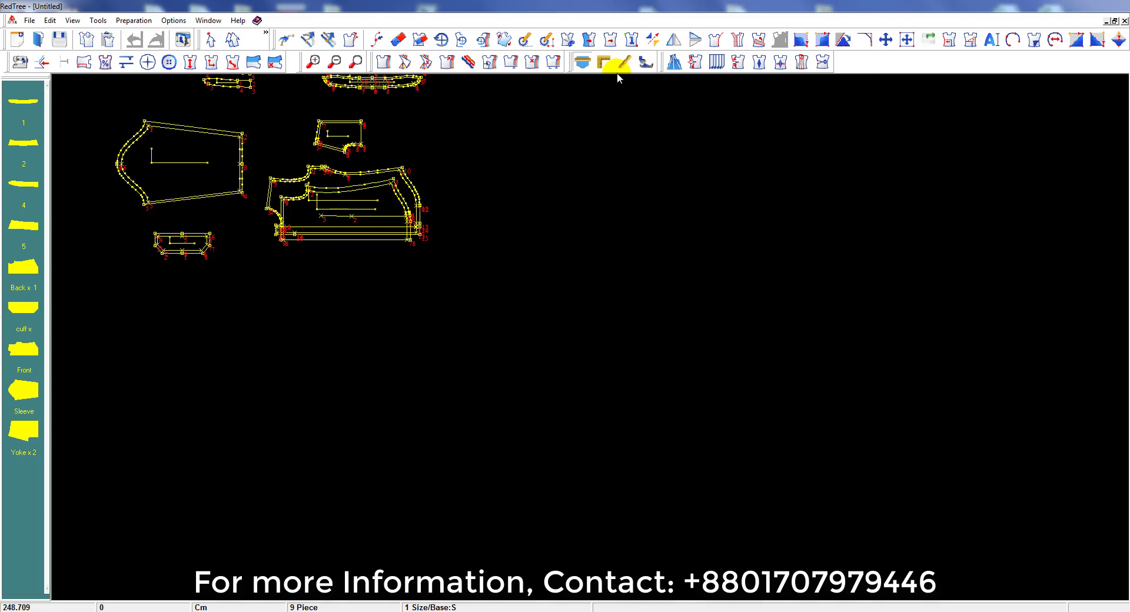
# Step: Fit all pieces in view and move the Front piece to the upper right
pyautogui.click(356, 61)
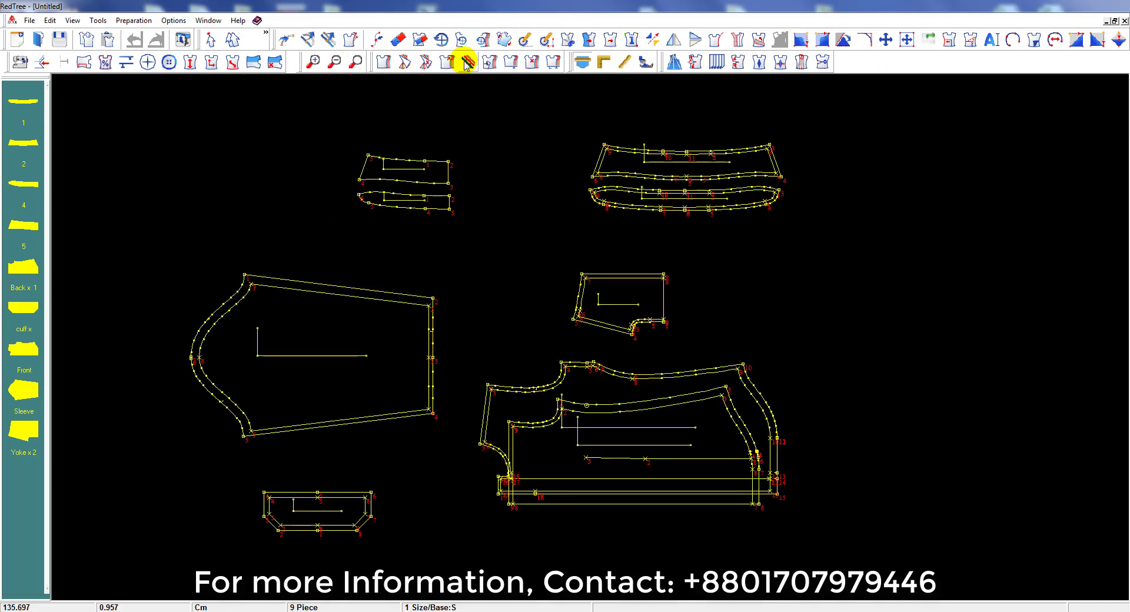
pyautogui.click(630, 388)
pyautogui.click(853, 257)
pyautogui.click(709, 452)
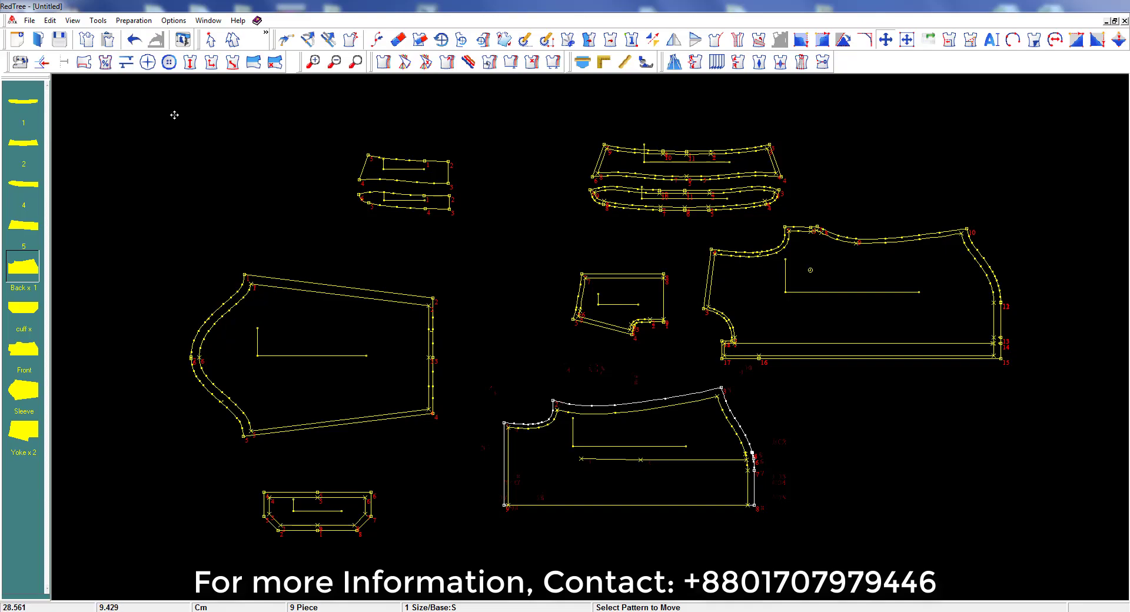
pyautogui.click(61, 41)
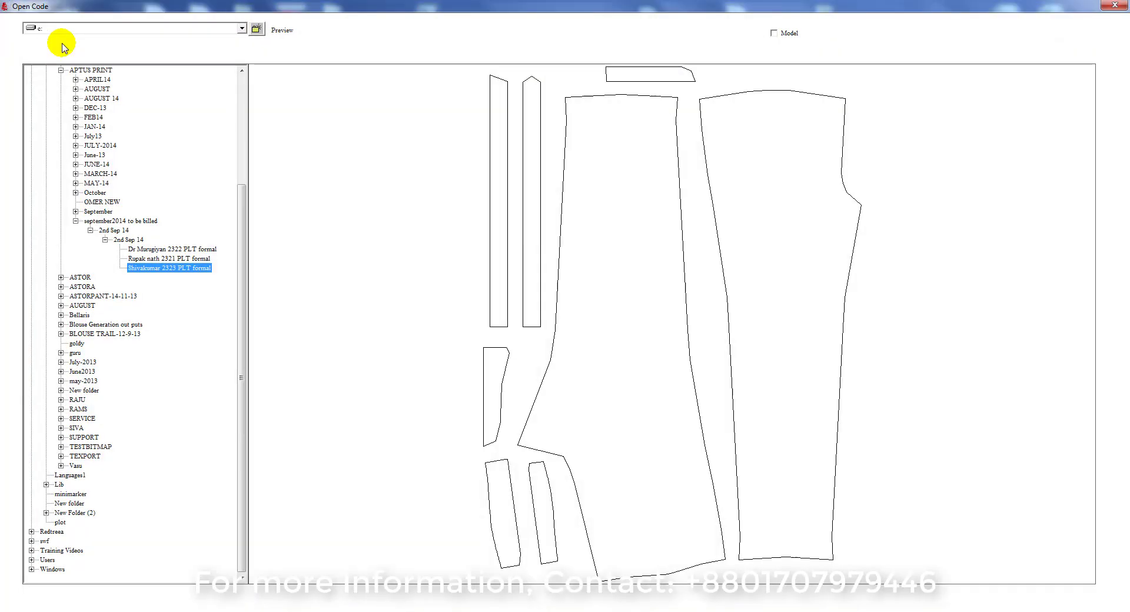
# Step: Expand the ASTOR folder and open its bodice pattern
pyautogui.click(78, 277)
pyautogui.rightClick(76, 281)
pyautogui.click(88, 286)
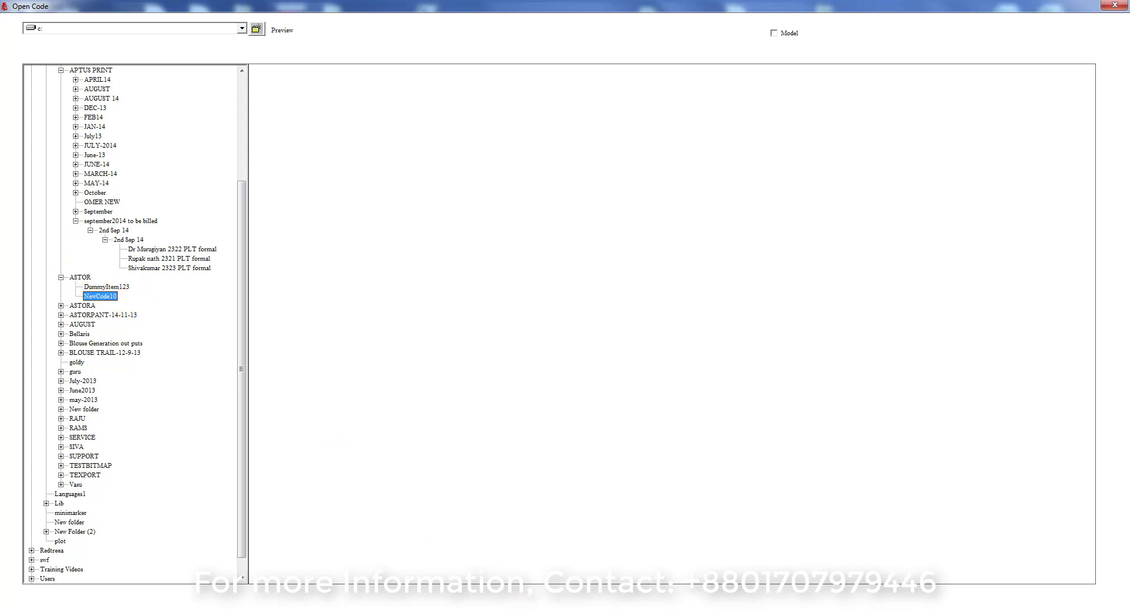
pyautogui.press('Return')
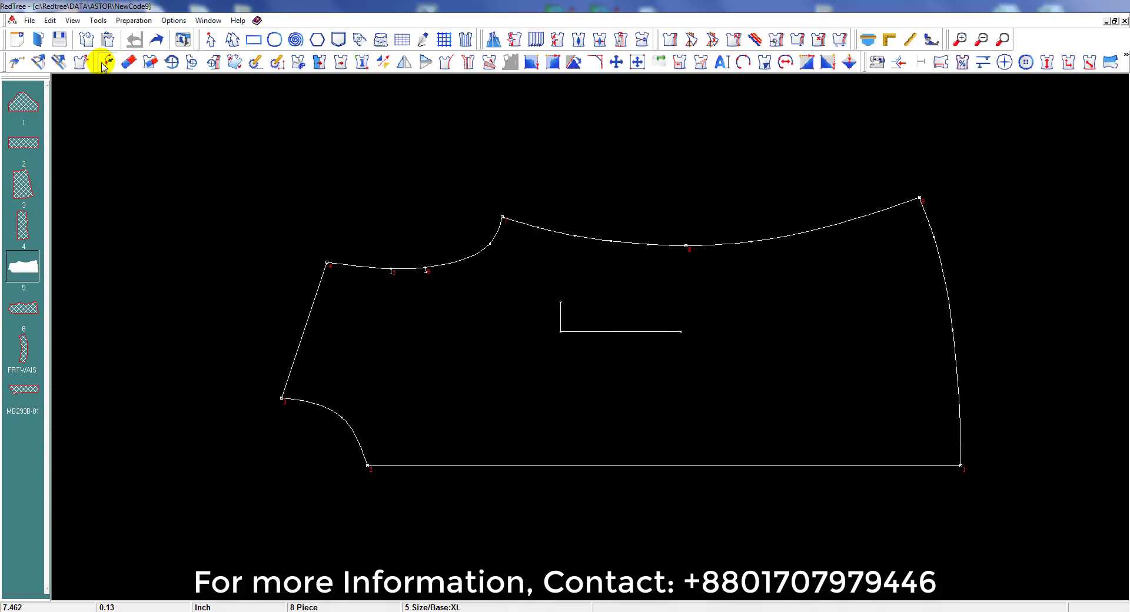
# Step: Insert two points on the bodice's lower-left curve, the second as a curve point
pyautogui.click(106, 62)
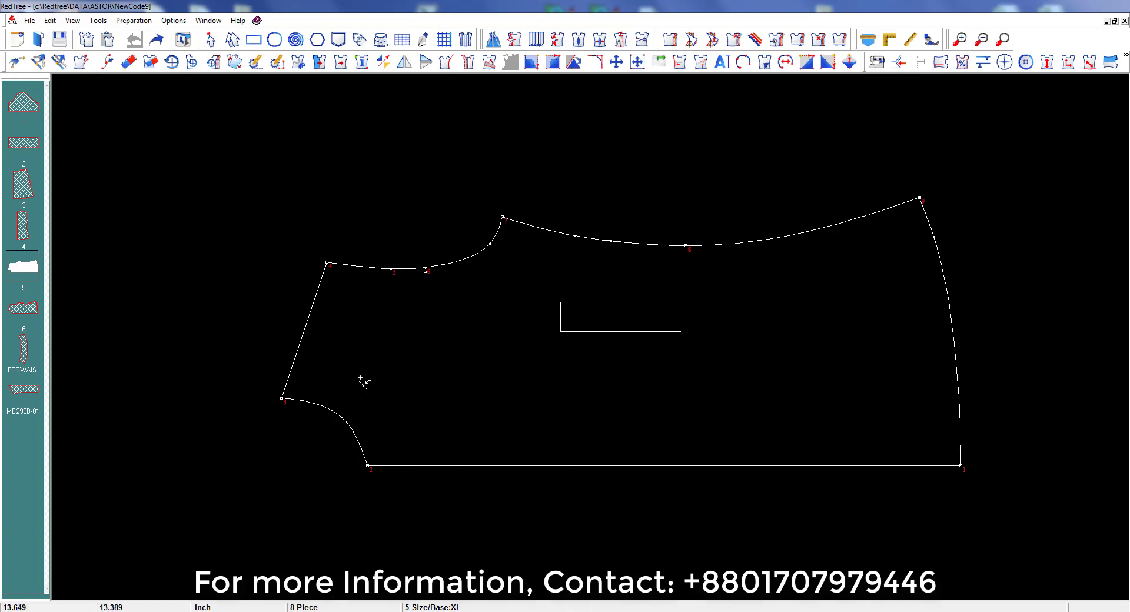
pyautogui.click(368, 442)
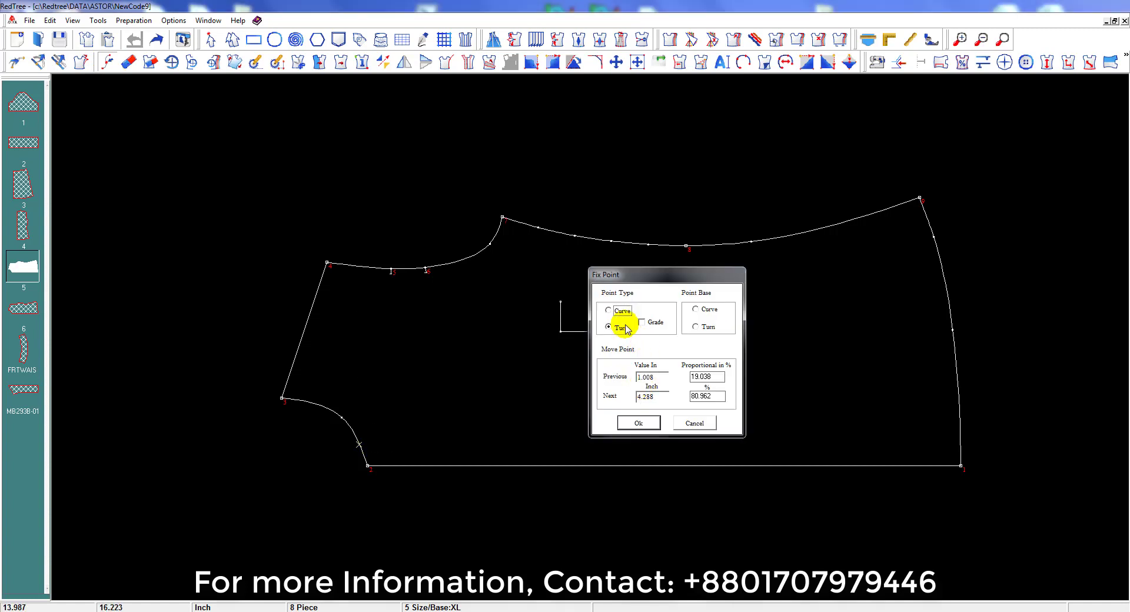
pyautogui.click(639, 423)
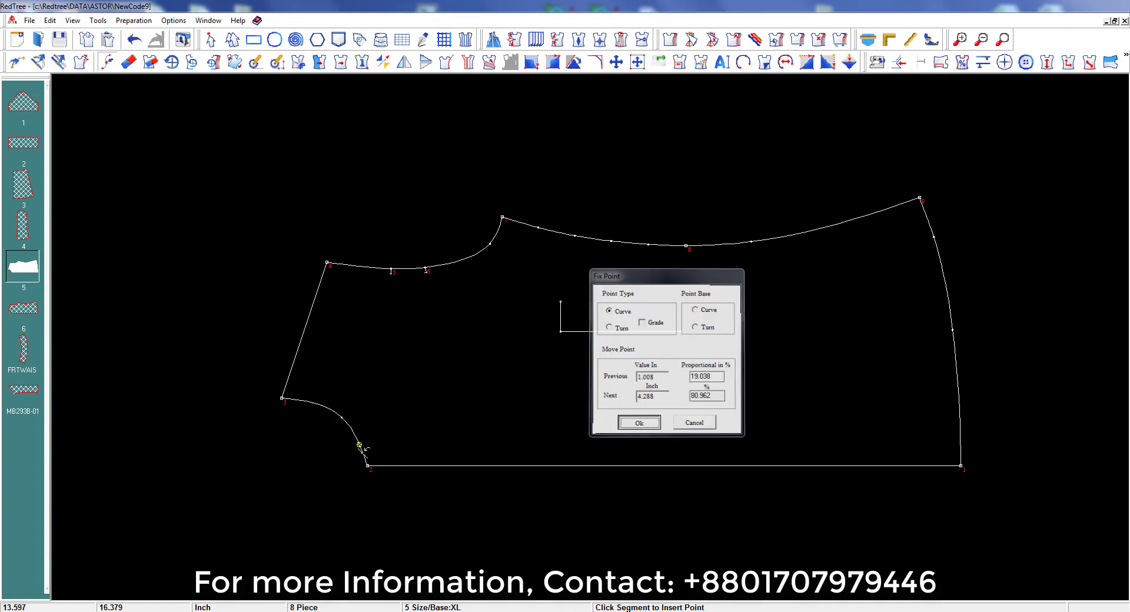
pyautogui.click(310, 402)
pyautogui.click(617, 316)
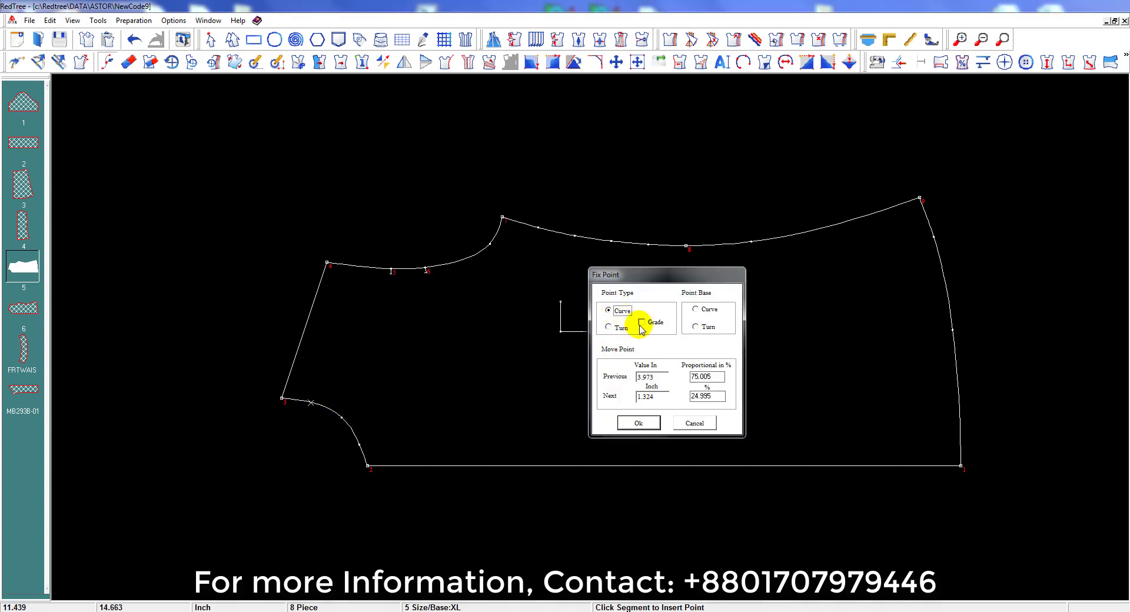
pyautogui.click(638, 423)
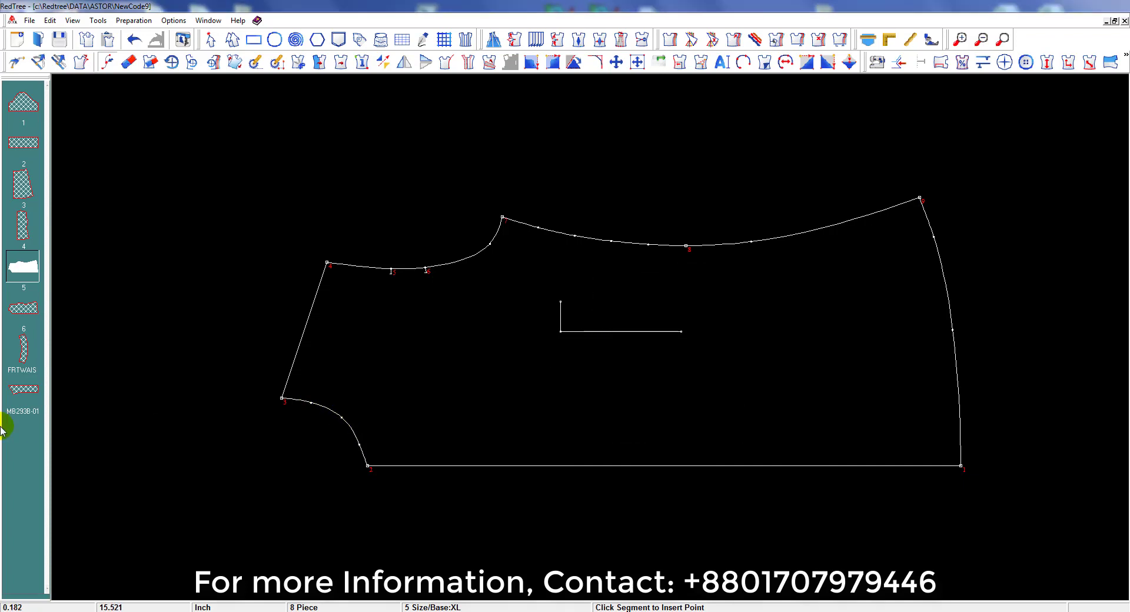
# Step: Insert a graded turn point on the top edge and another curve point lower left
pyautogui.click(835, 229)
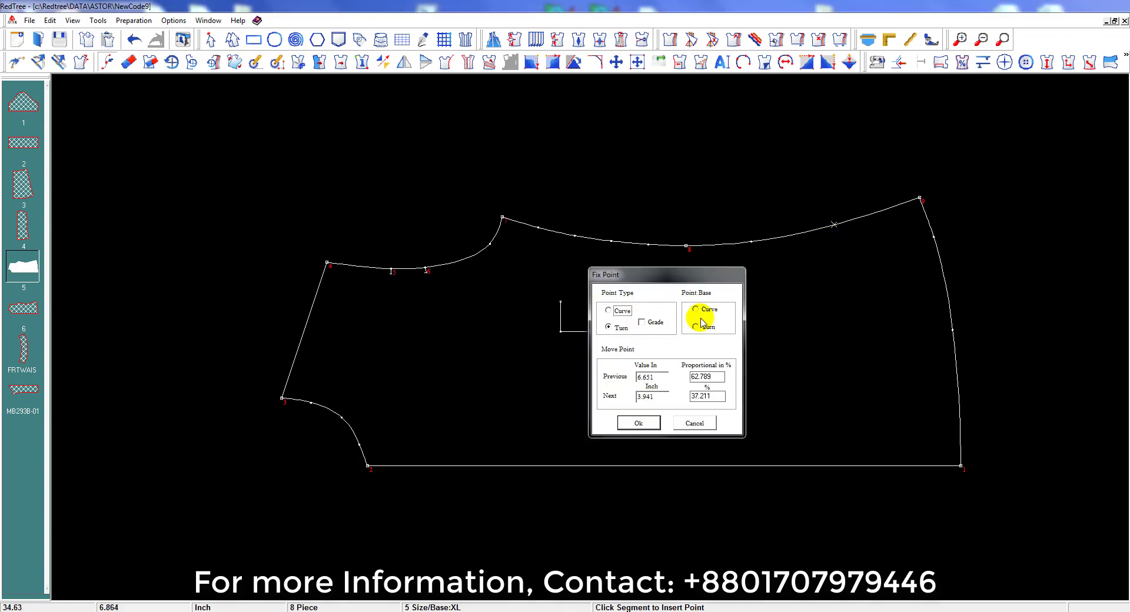
pyautogui.click(641, 323)
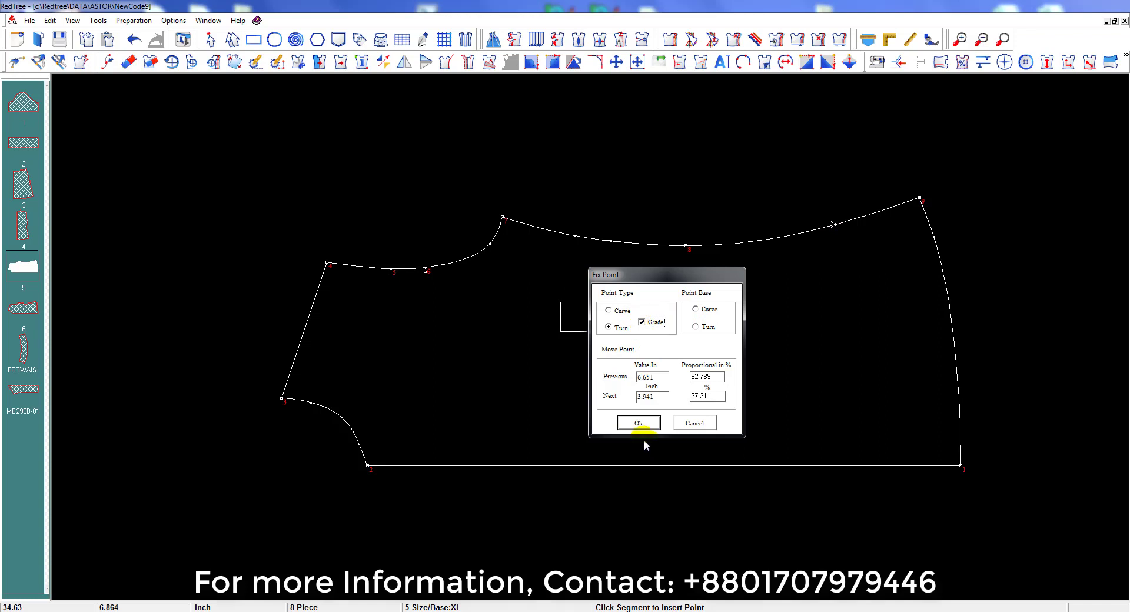
pyautogui.click(639, 423)
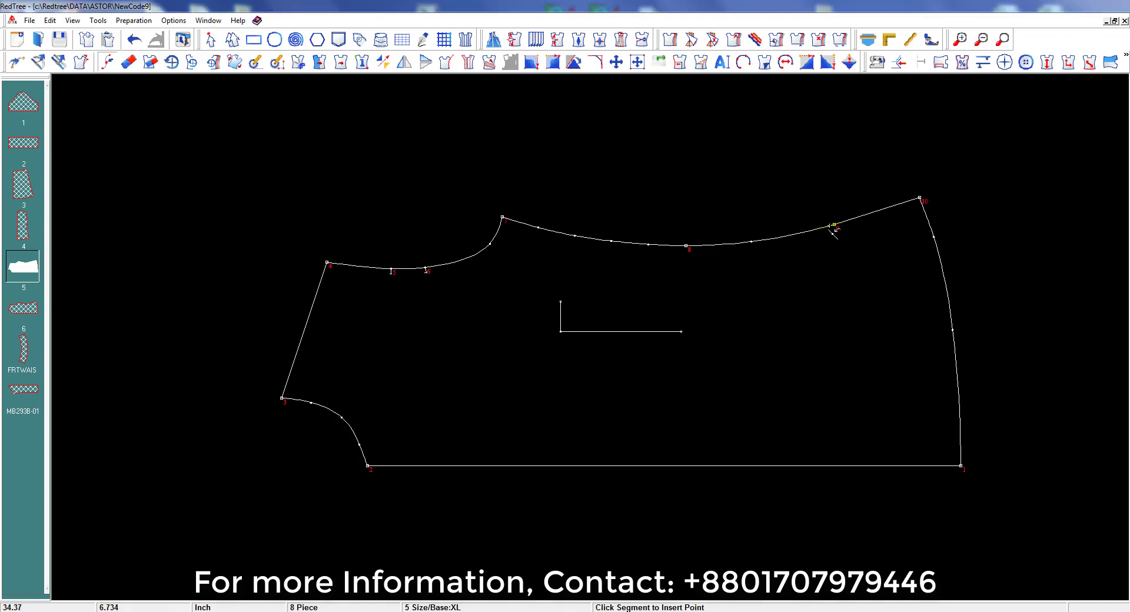
pyautogui.click(354, 432)
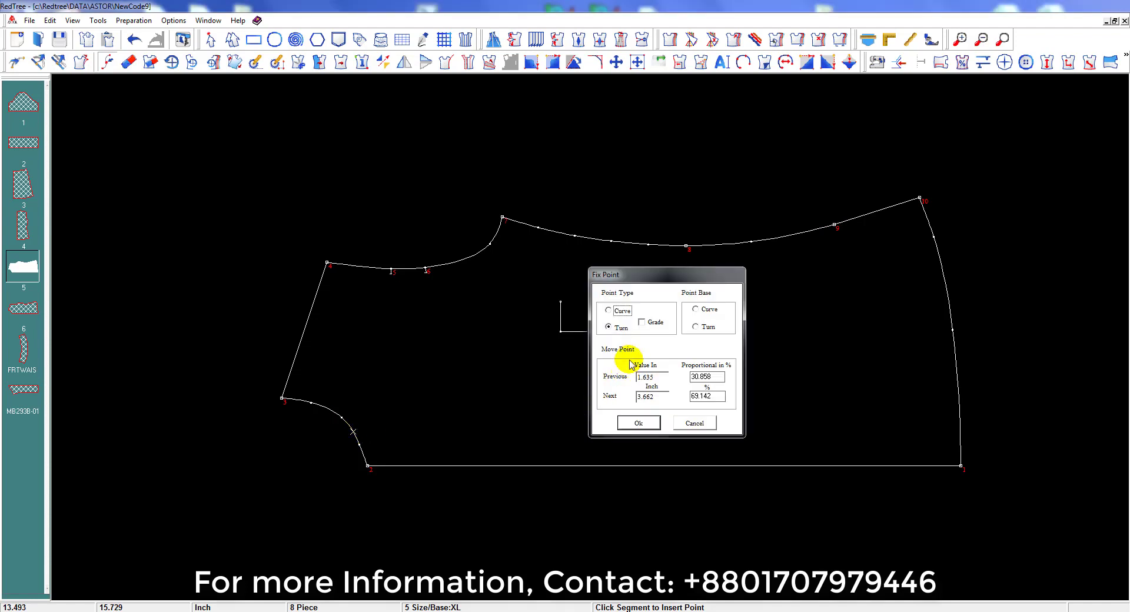
pyautogui.click(621, 316)
pyautogui.click(638, 423)
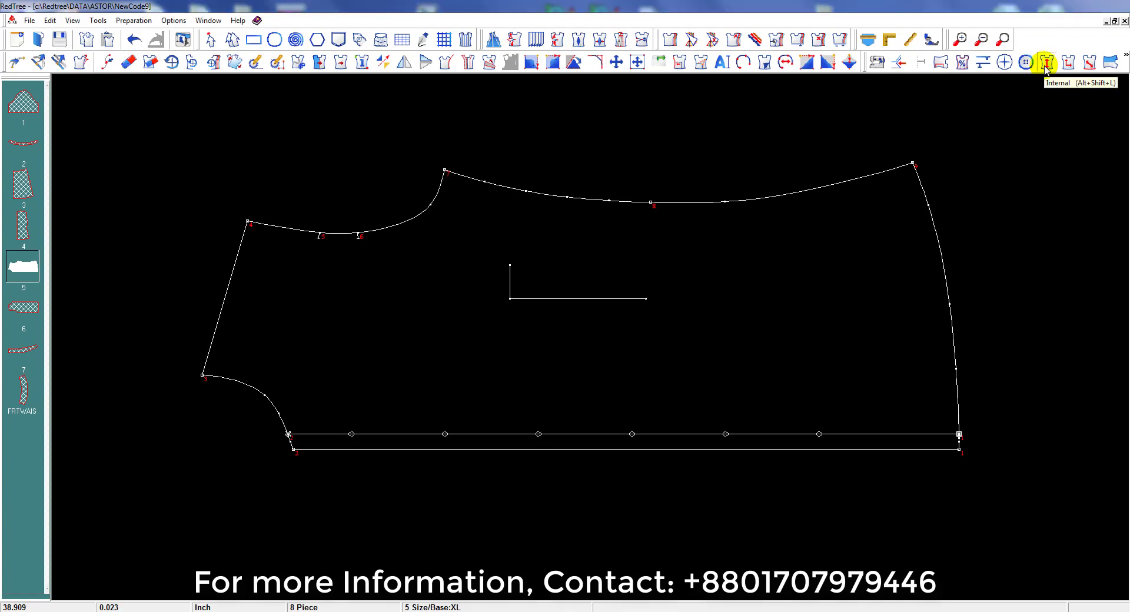
# Step: Relocate the L-shaped internal line near the bodice centre and rotate it diagonally down-right
pyautogui.click(1045, 64)
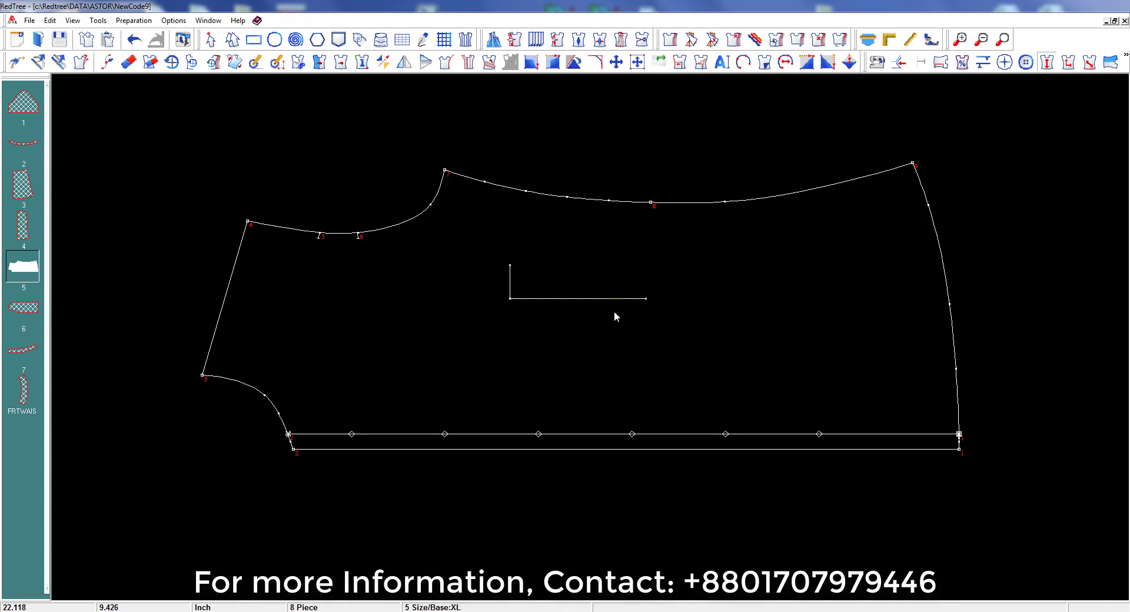
pyautogui.click(612, 280)
pyautogui.click(620, 382)
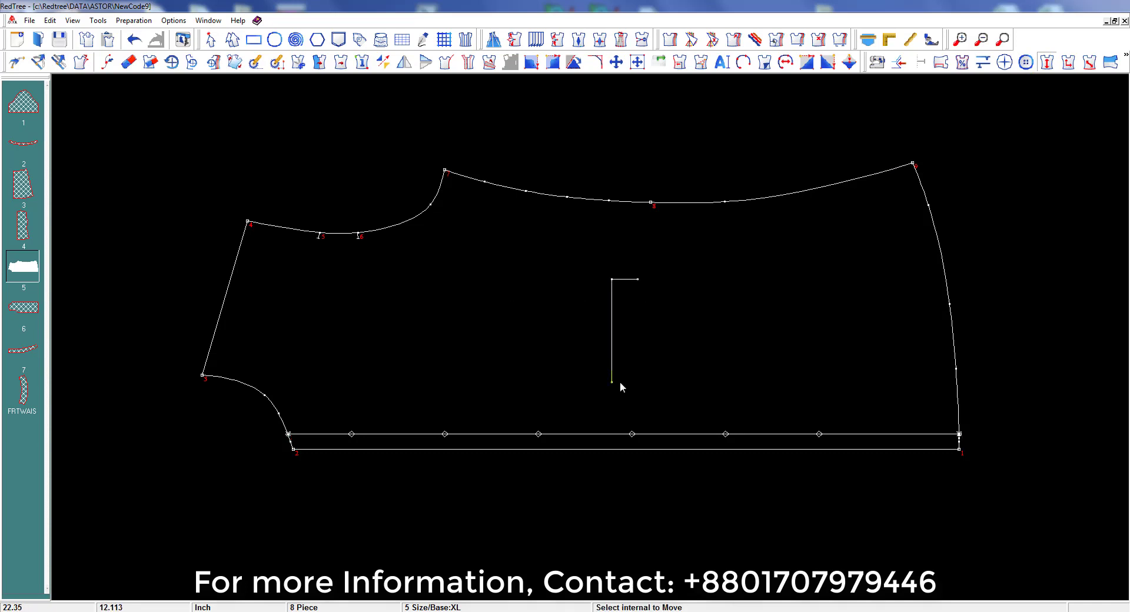
pyautogui.click(576, 318)
pyautogui.click(662, 326)
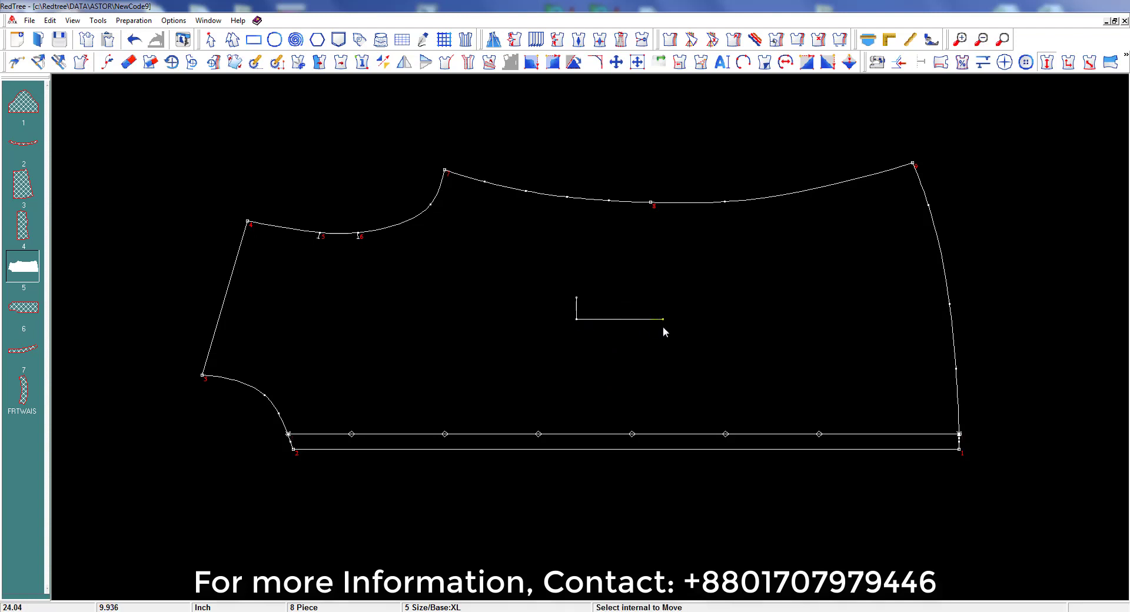
pyautogui.click(575, 286)
pyautogui.click(681, 366)
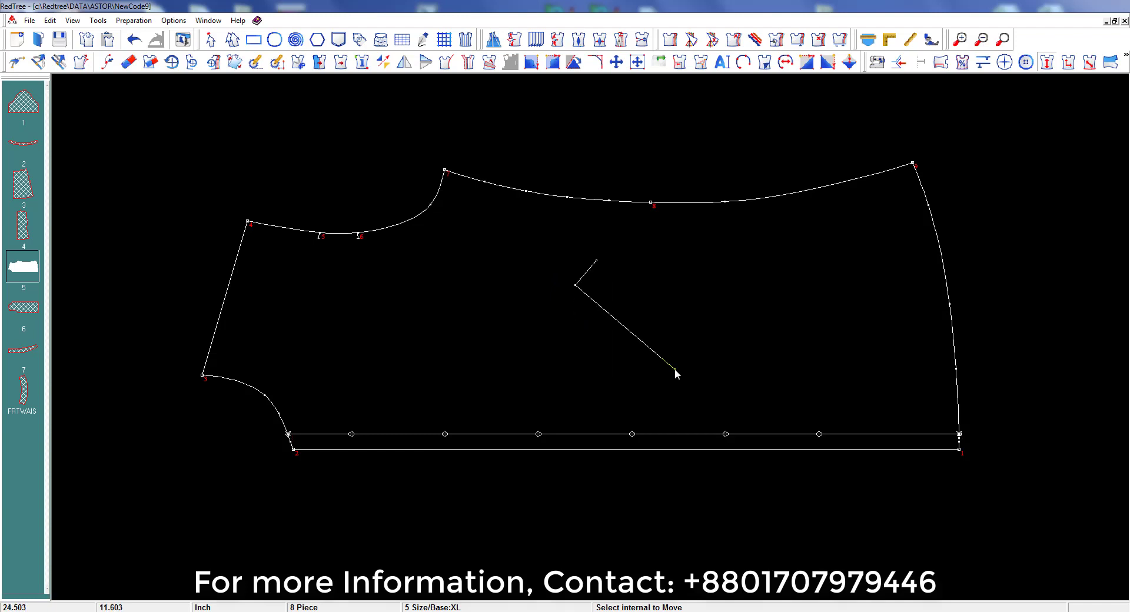